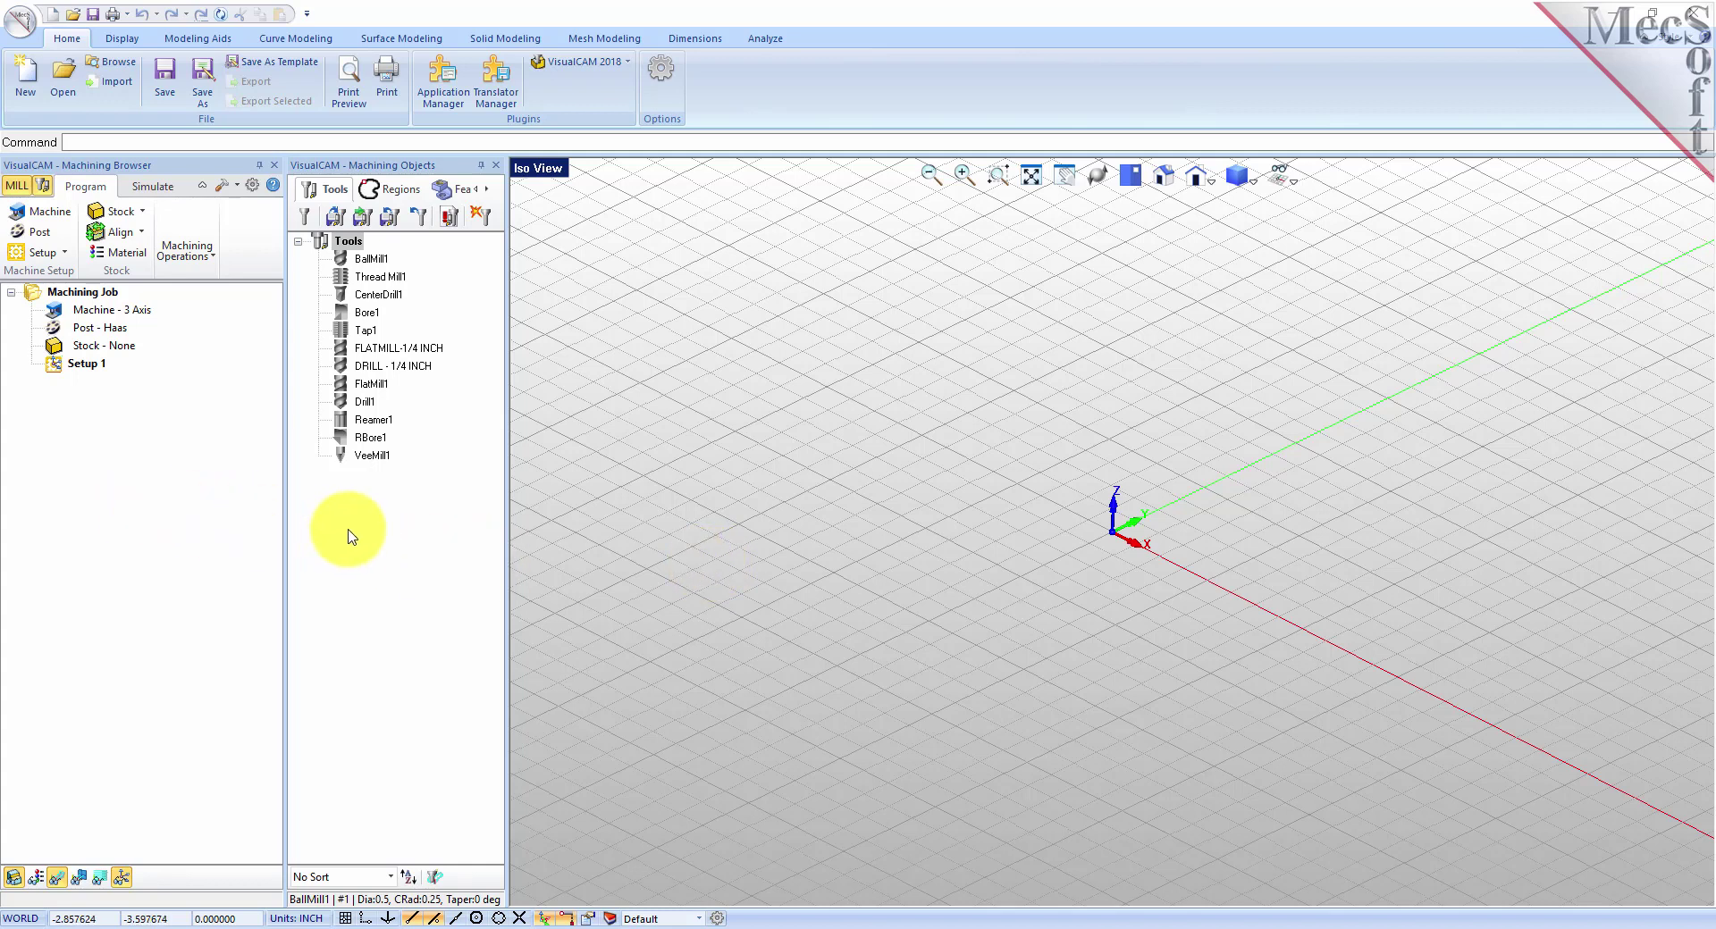
Close the milling Machining Browser and Machining Objects panels and load the TURN module
left_click(496, 165)
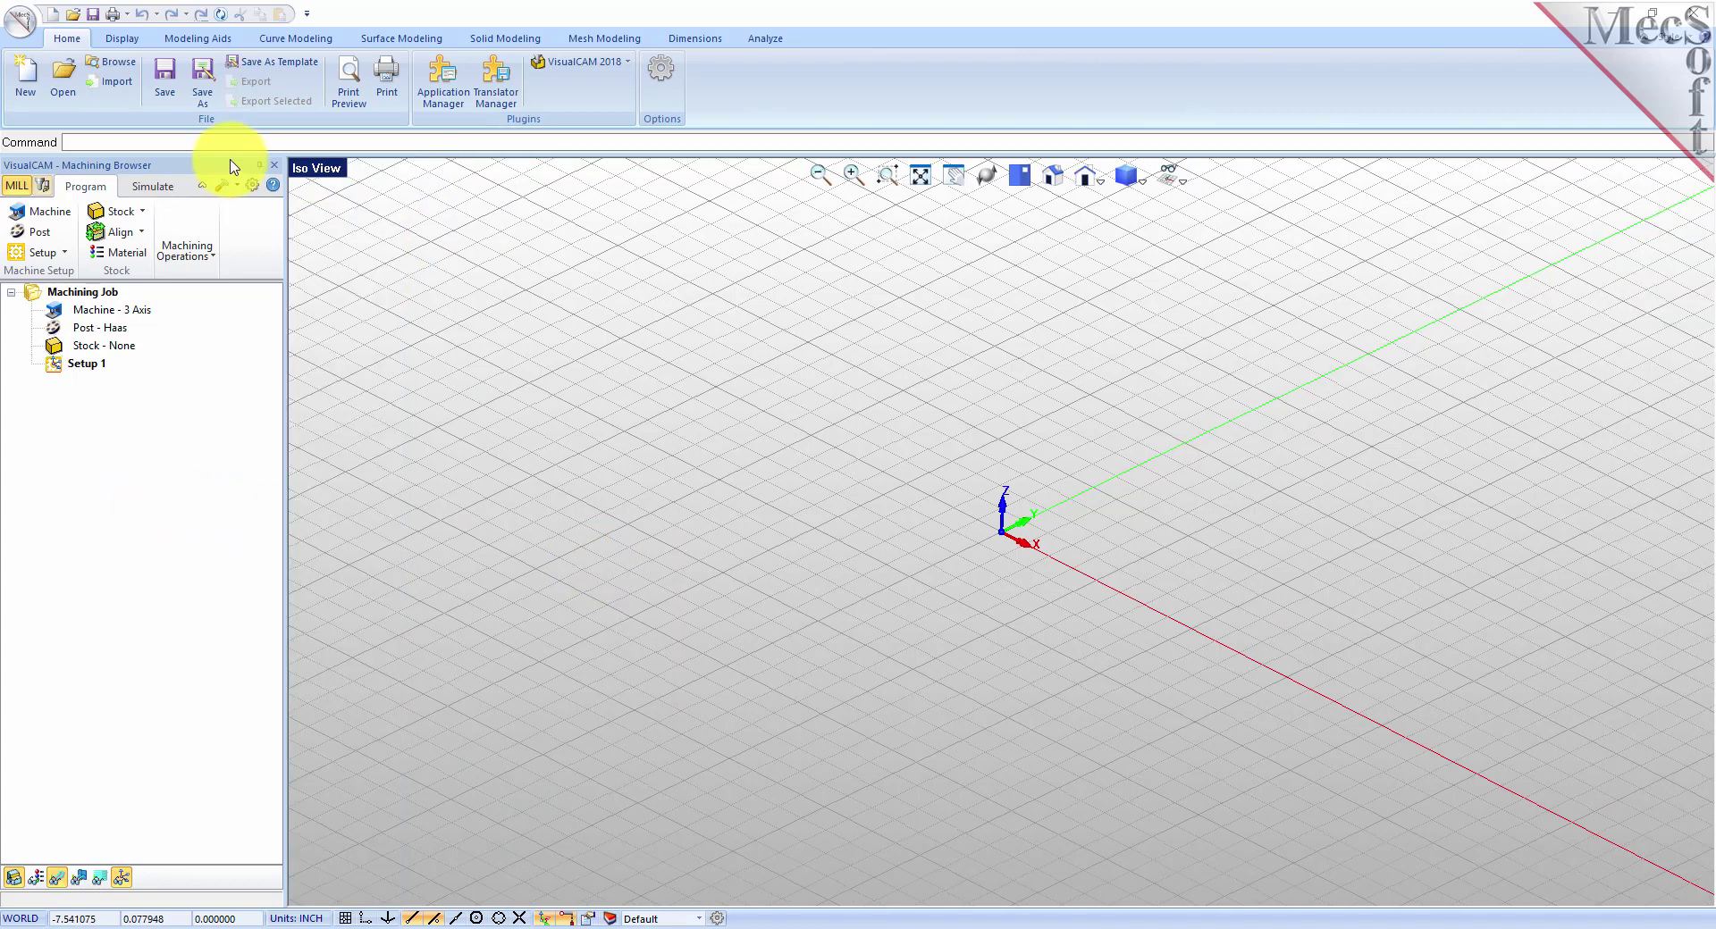
left_click(275, 165)
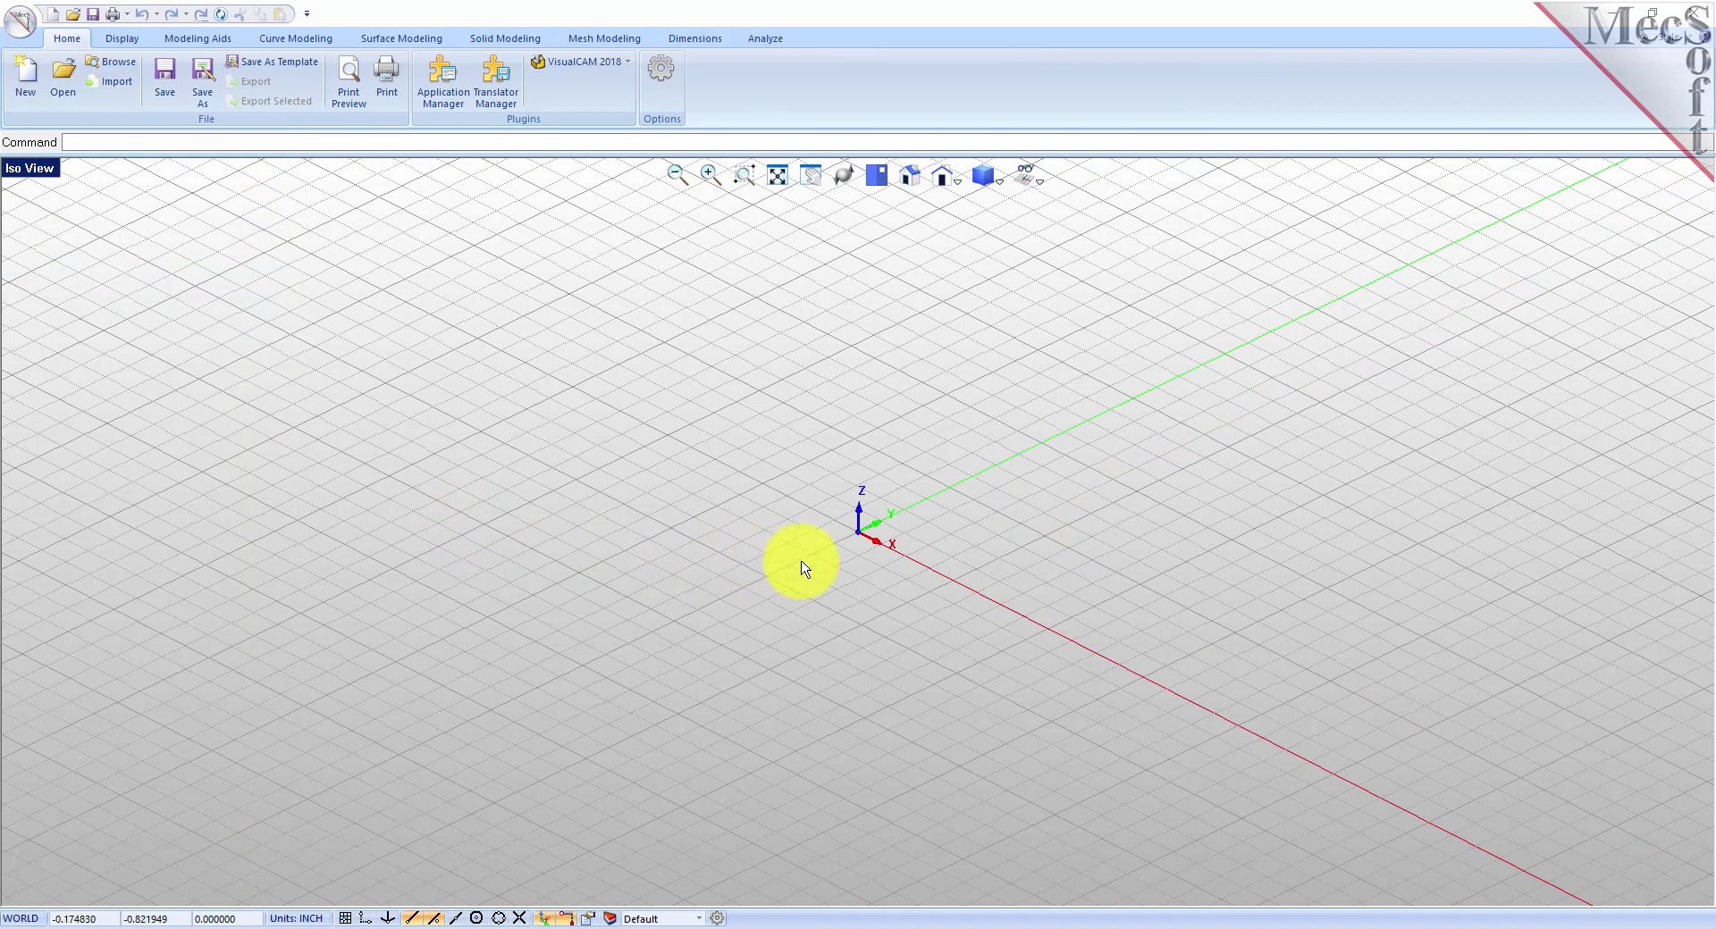
scroll(885, 563, "up", 3)
scroll(855, 566, "down", 3)
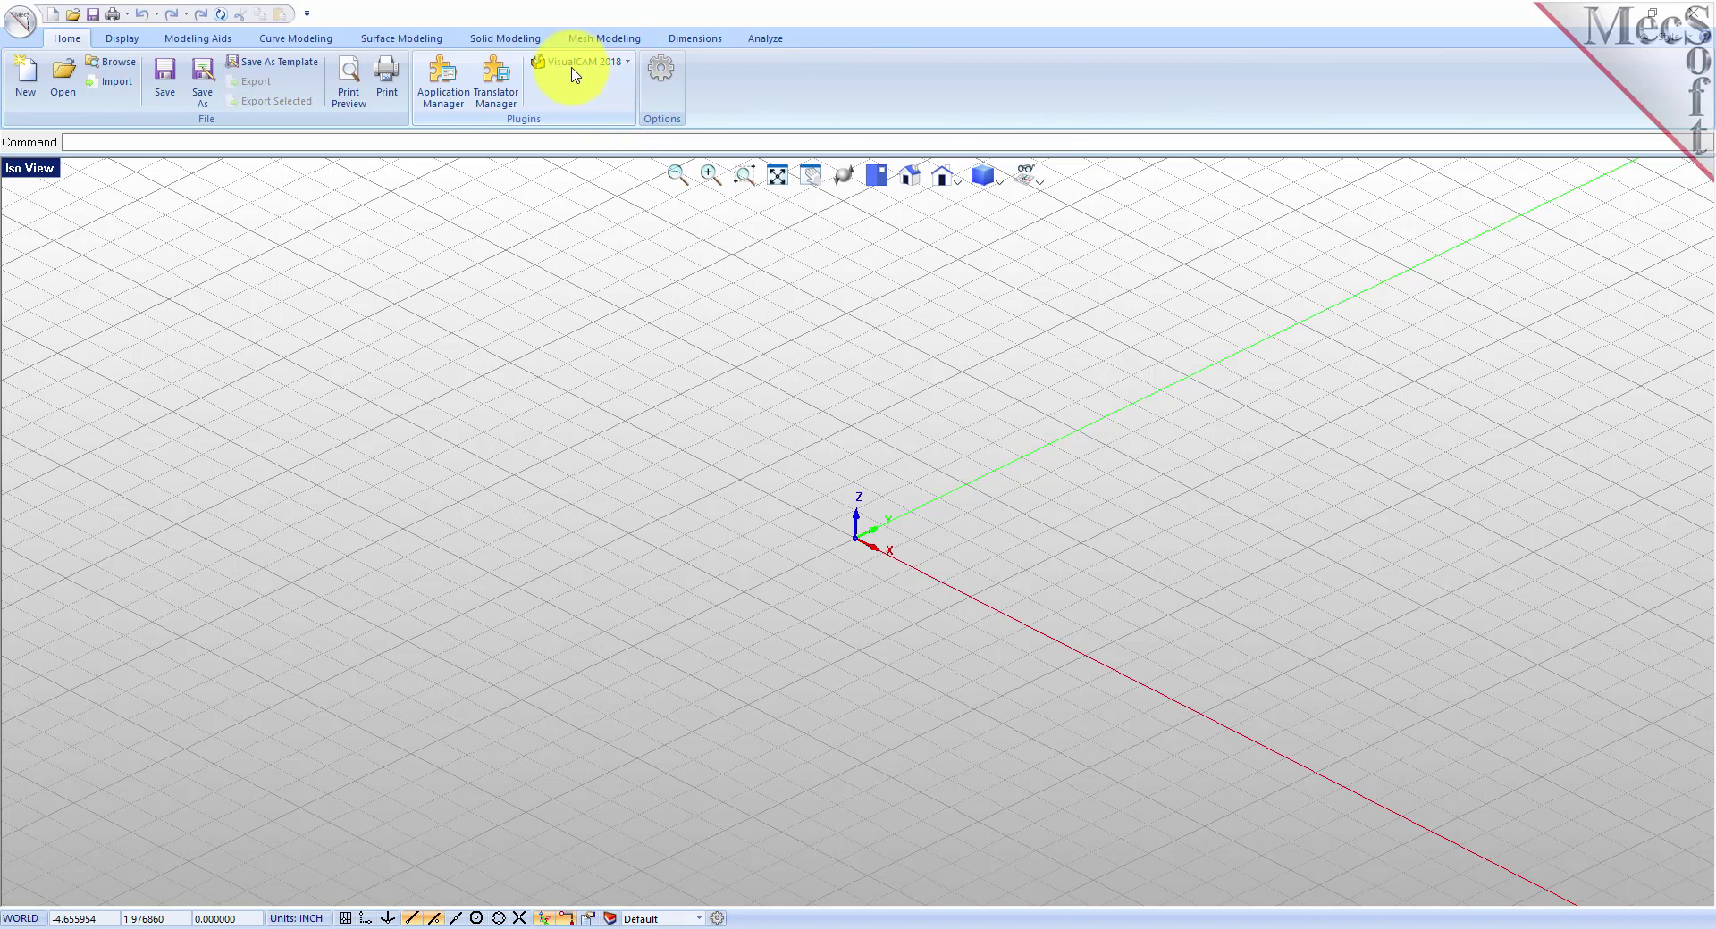
left_click(628, 71)
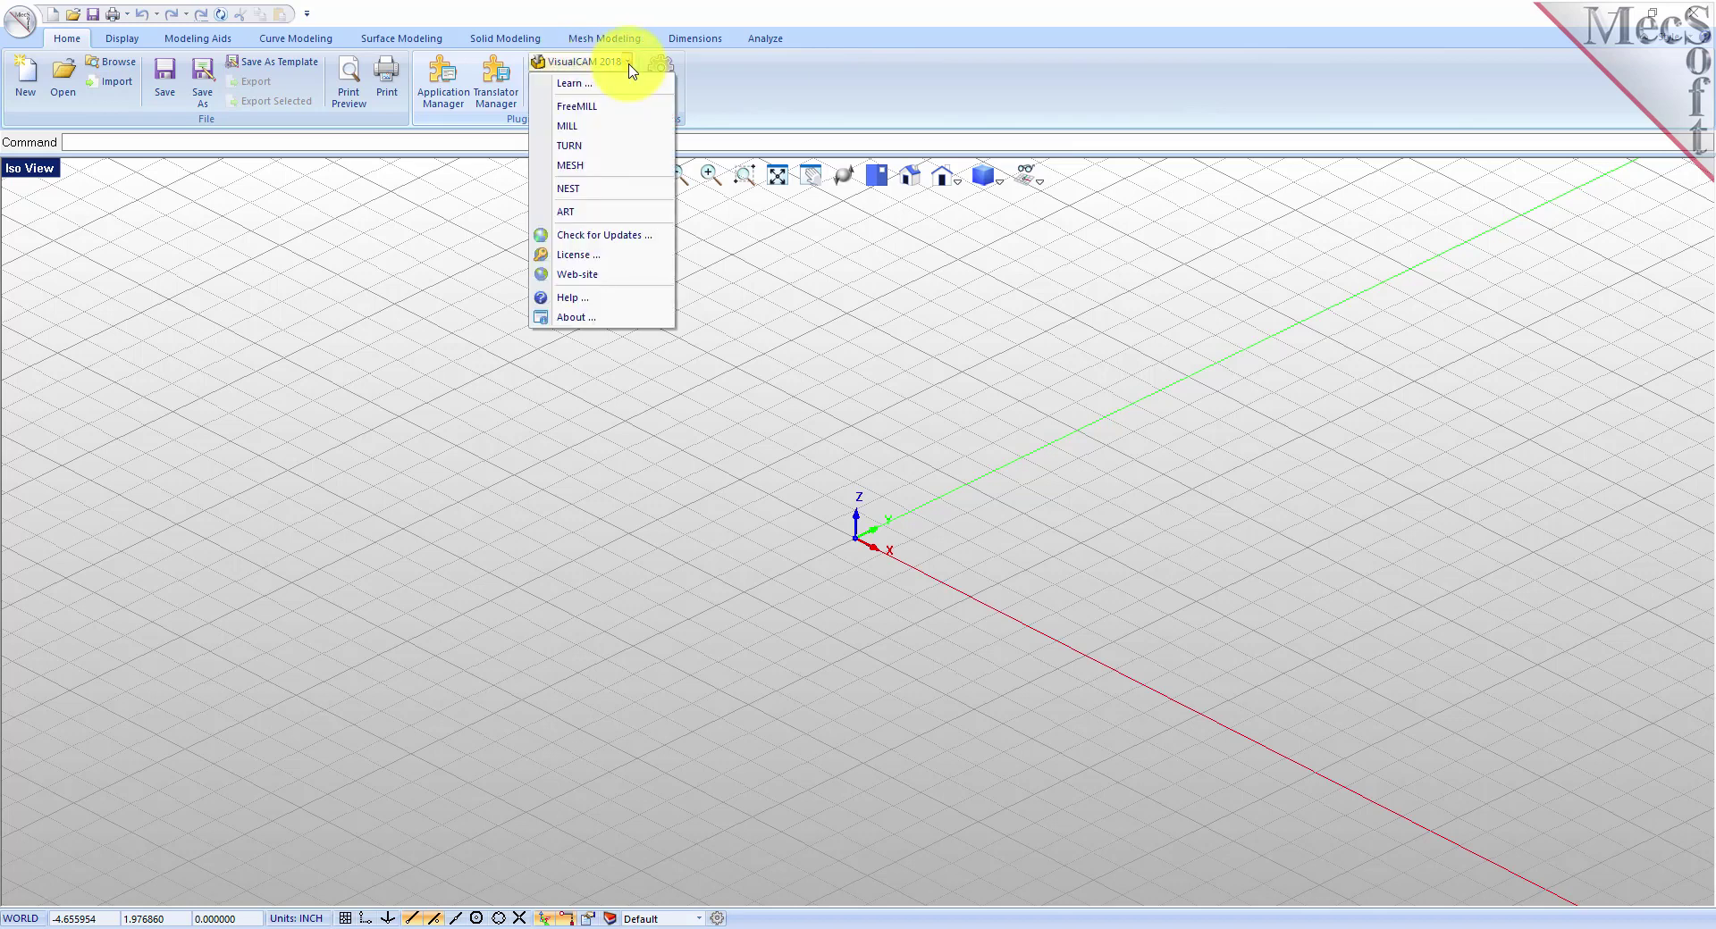
left_click(611, 149)
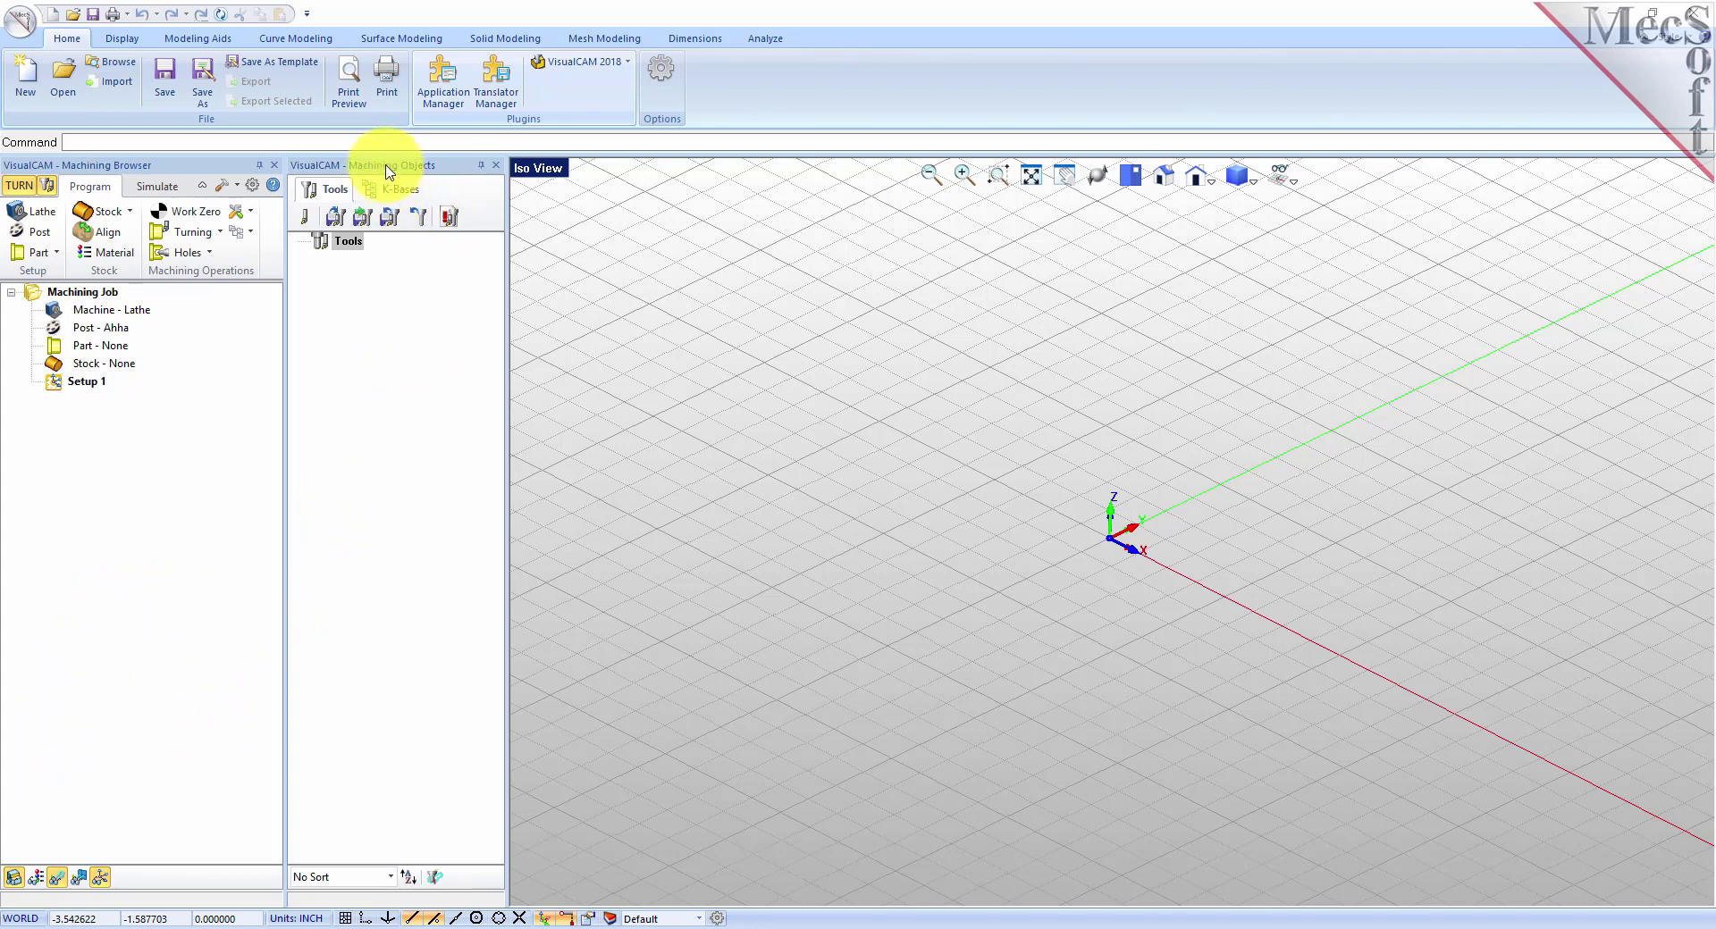
Dock Machining Objects beneath the Machining Browser, narrow both, and enlarge the browser's share of the height
left_click_drag(390, 173, 254, 565)
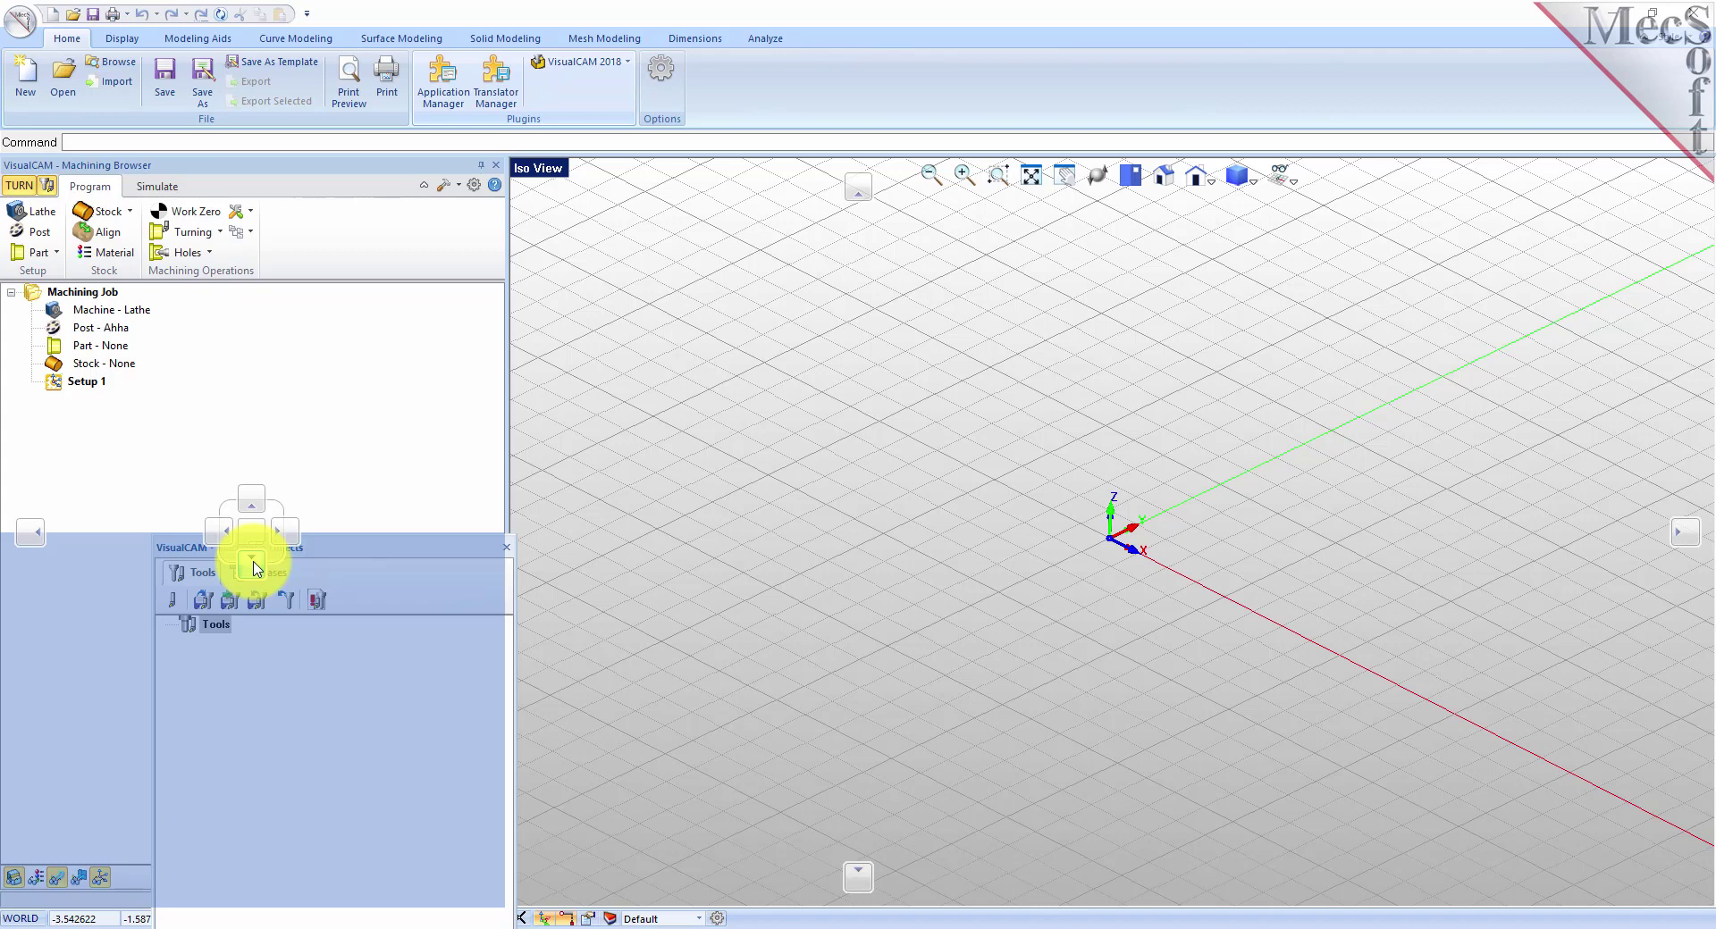
left_click_drag(254, 568, 255, 569)
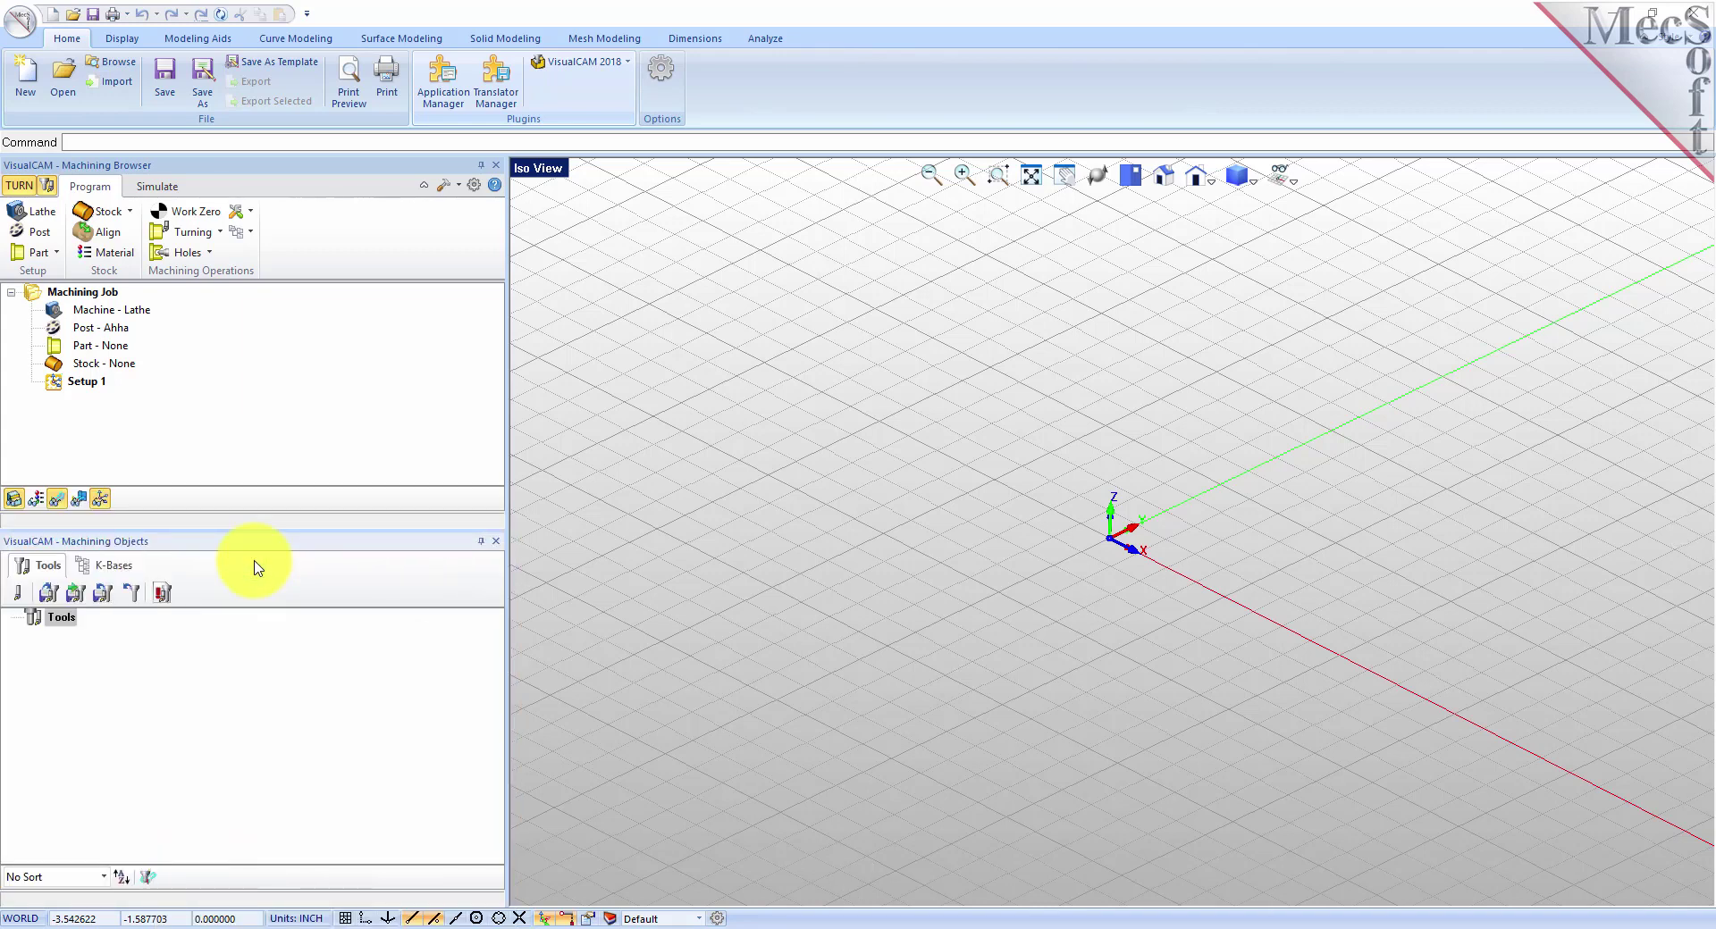
left_click_drag(508, 411, 346, 375)
left_click(177, 187)
left_click(105, 190)
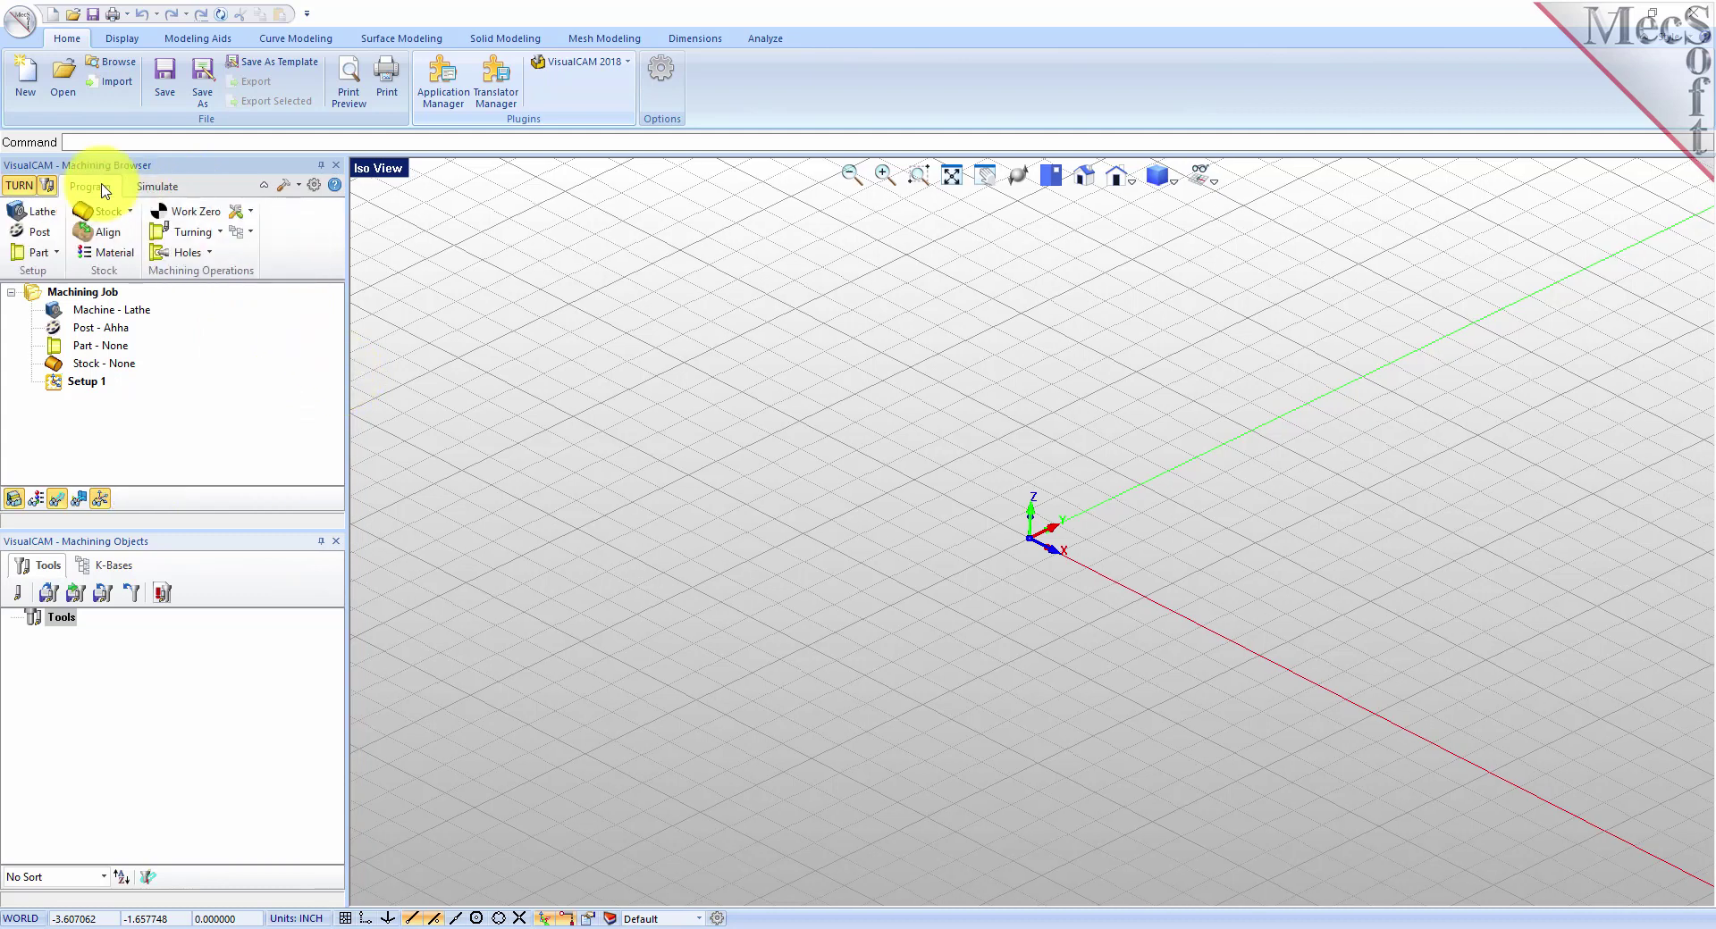
left_click_drag(219, 690, 226, 631)
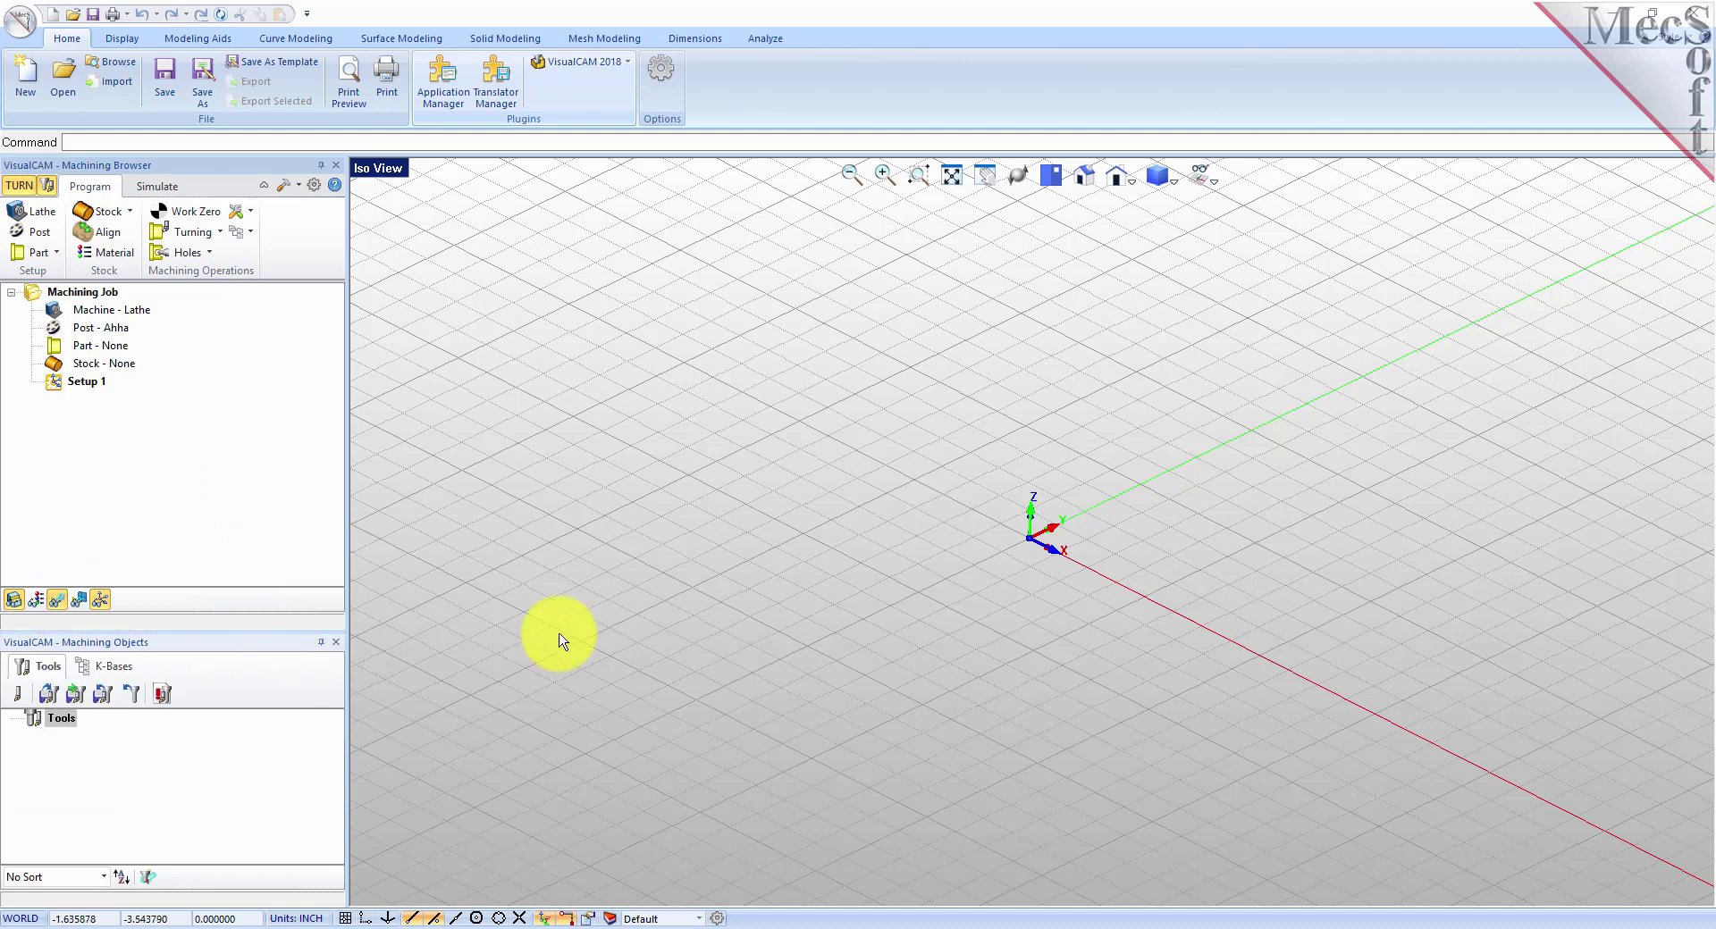
Open TURNQuickStartTutorial.vcp from the QuickStart folder and show the part in isometric view
left_click(25, 29)
left_click(89, 105)
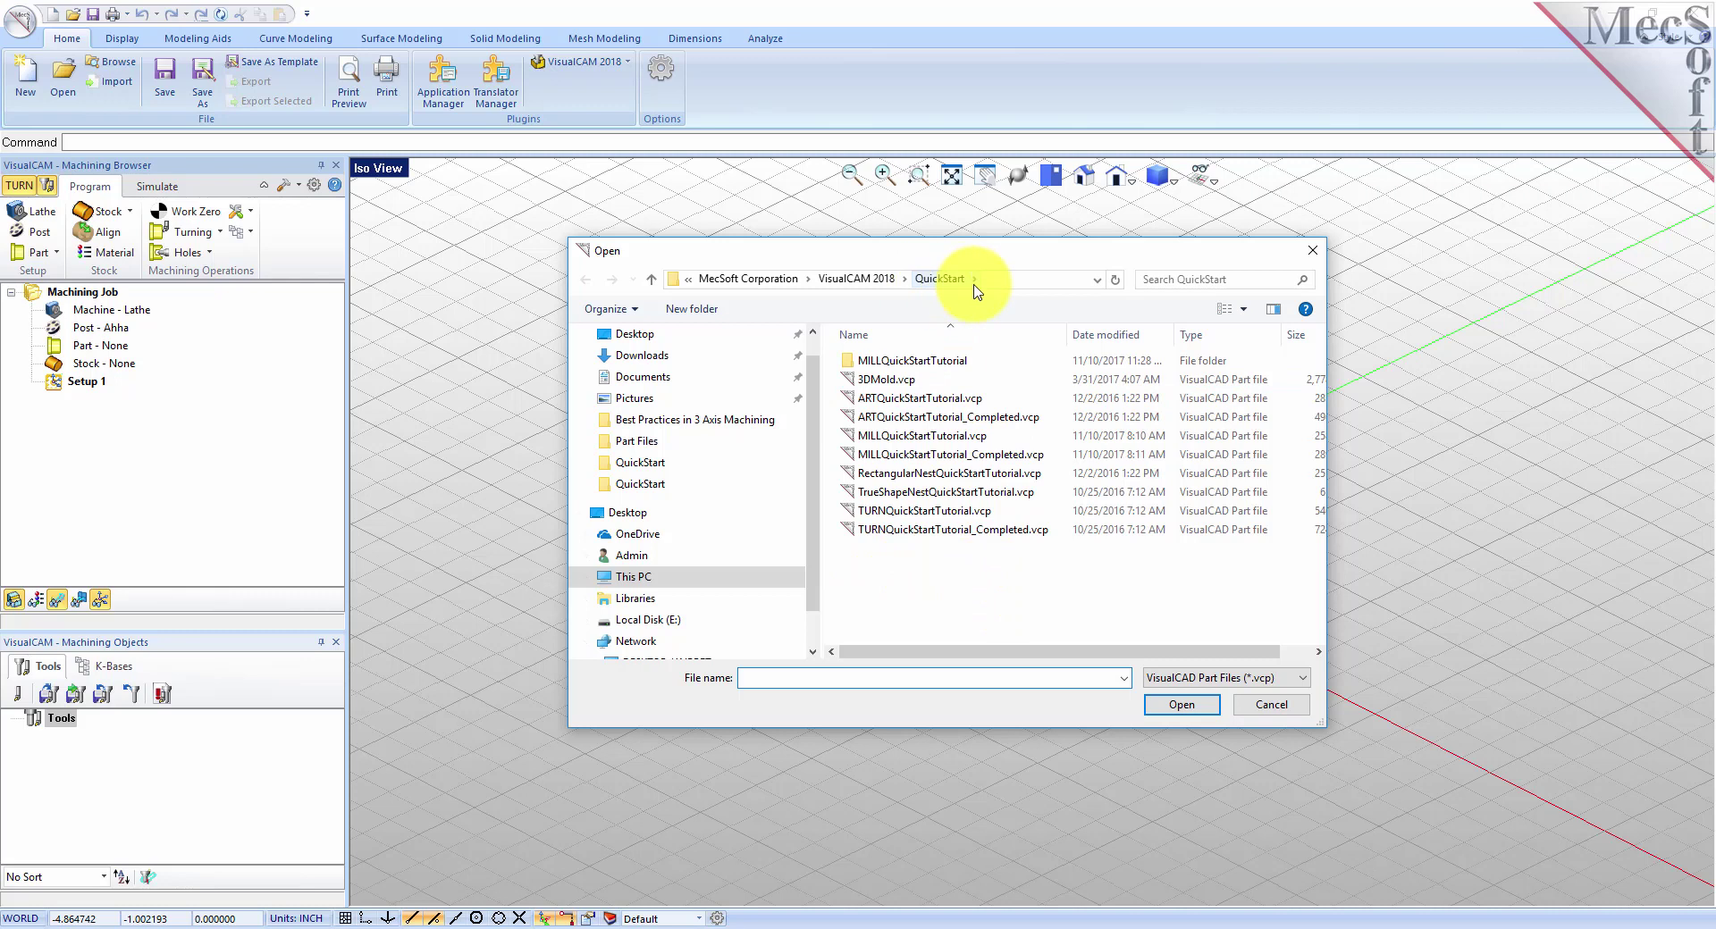
left_click(861, 516)
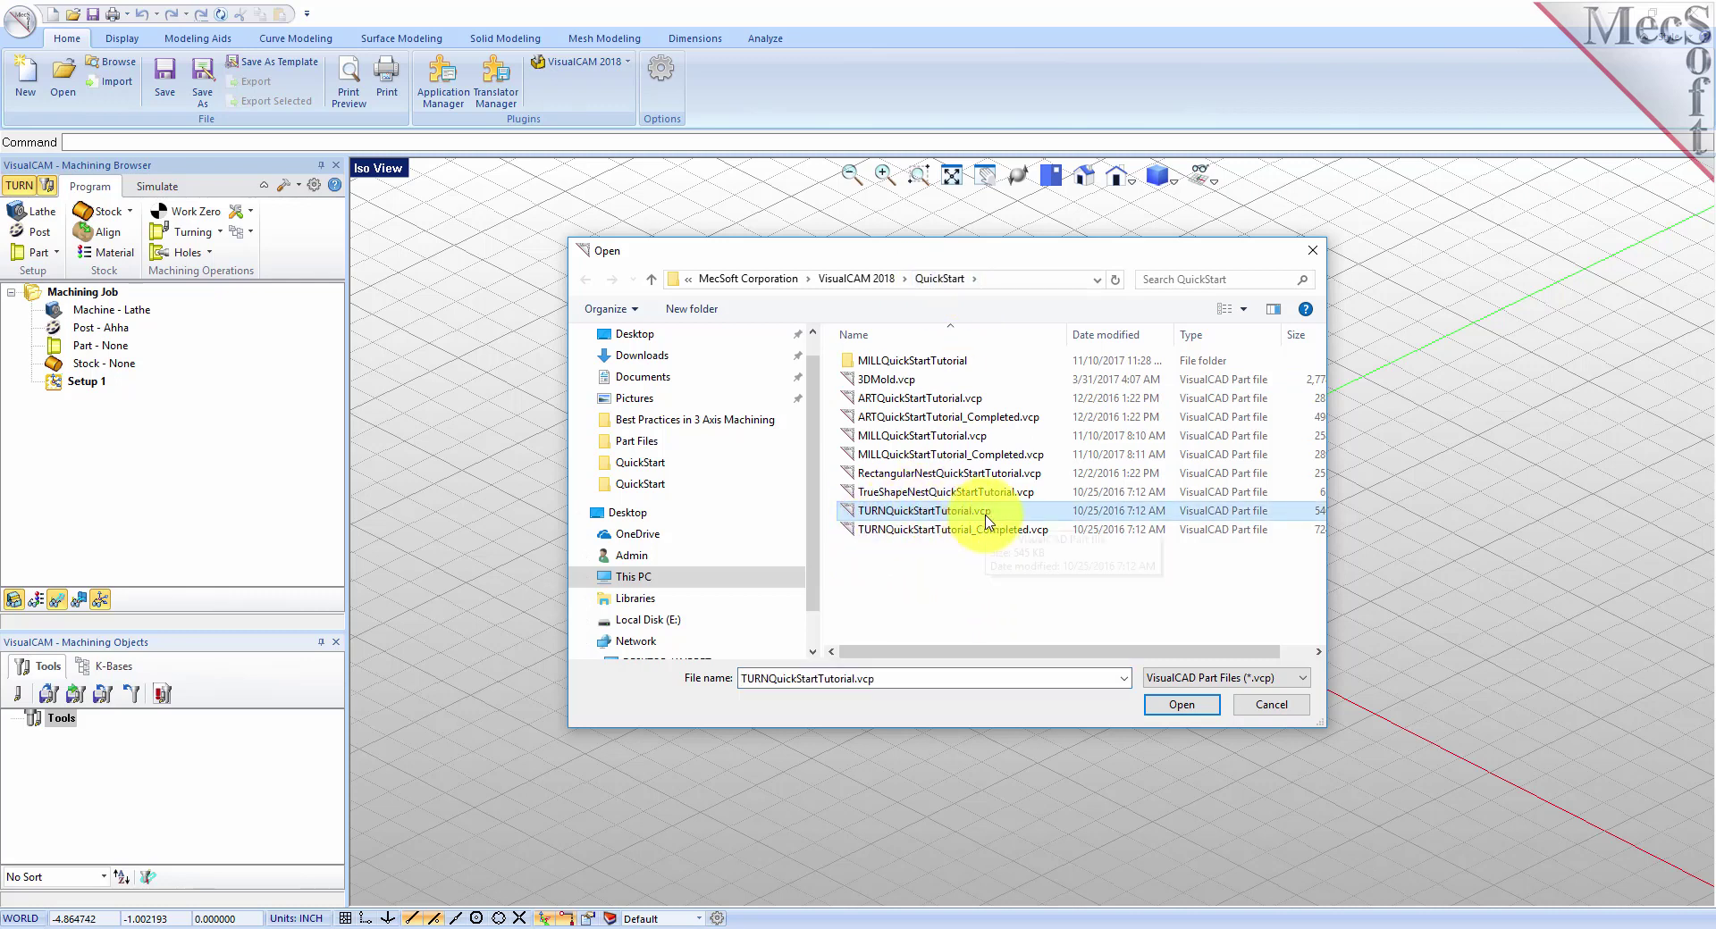
left_click(1194, 711)
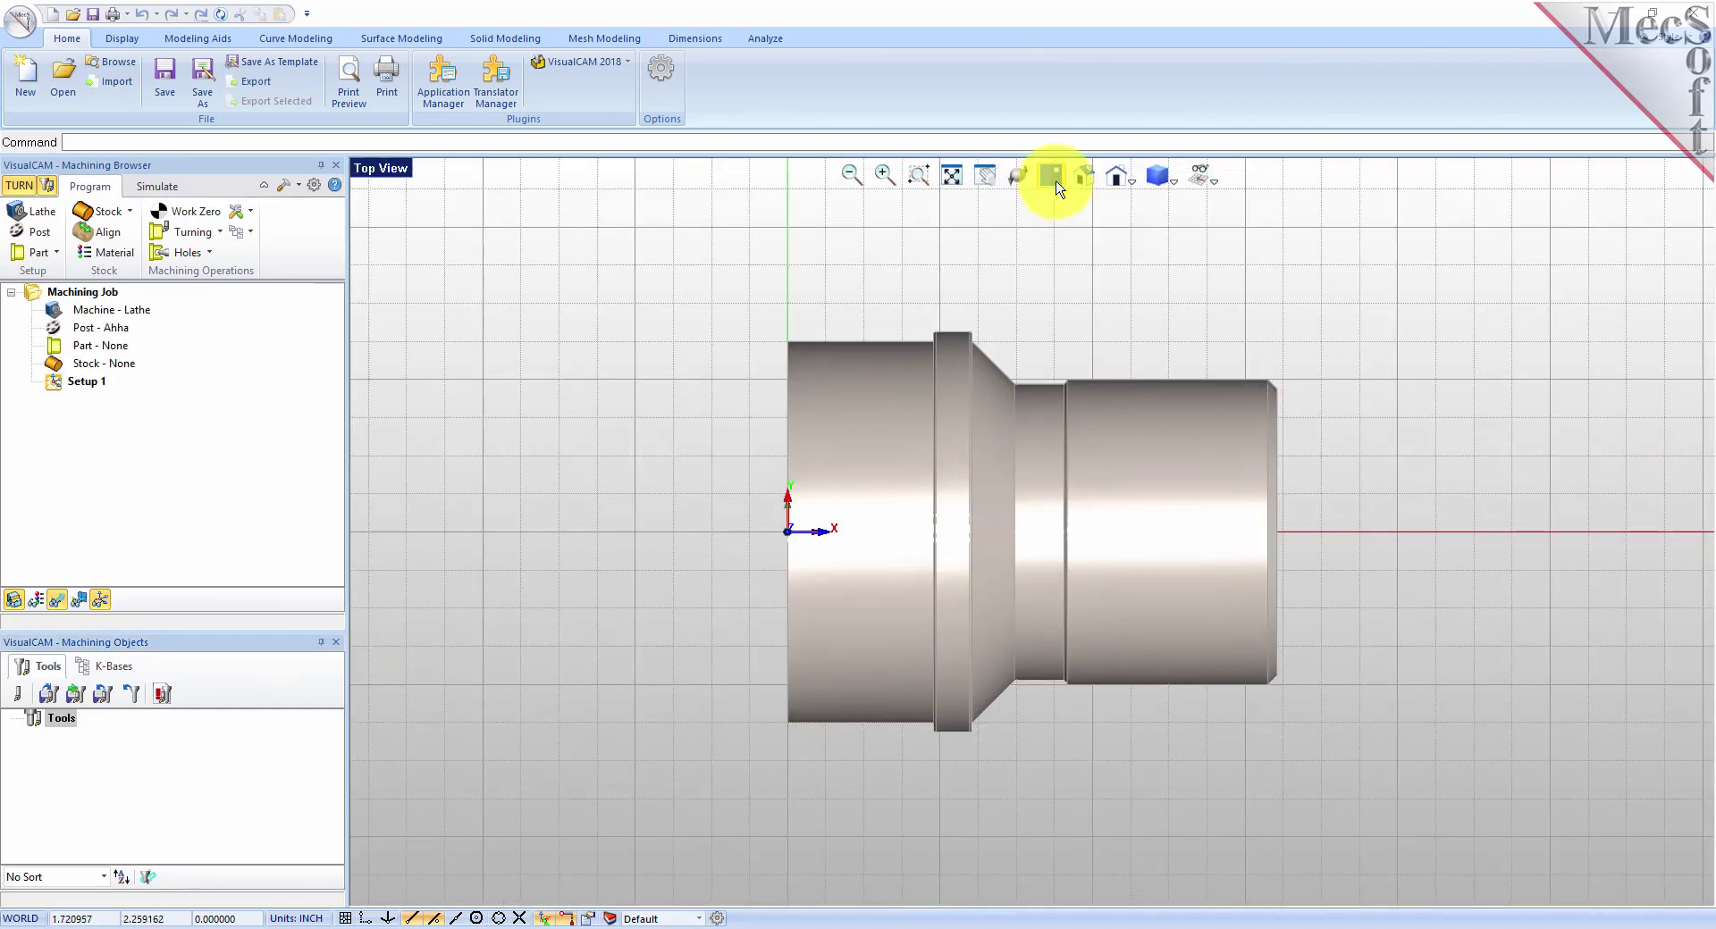
left_click(1087, 178)
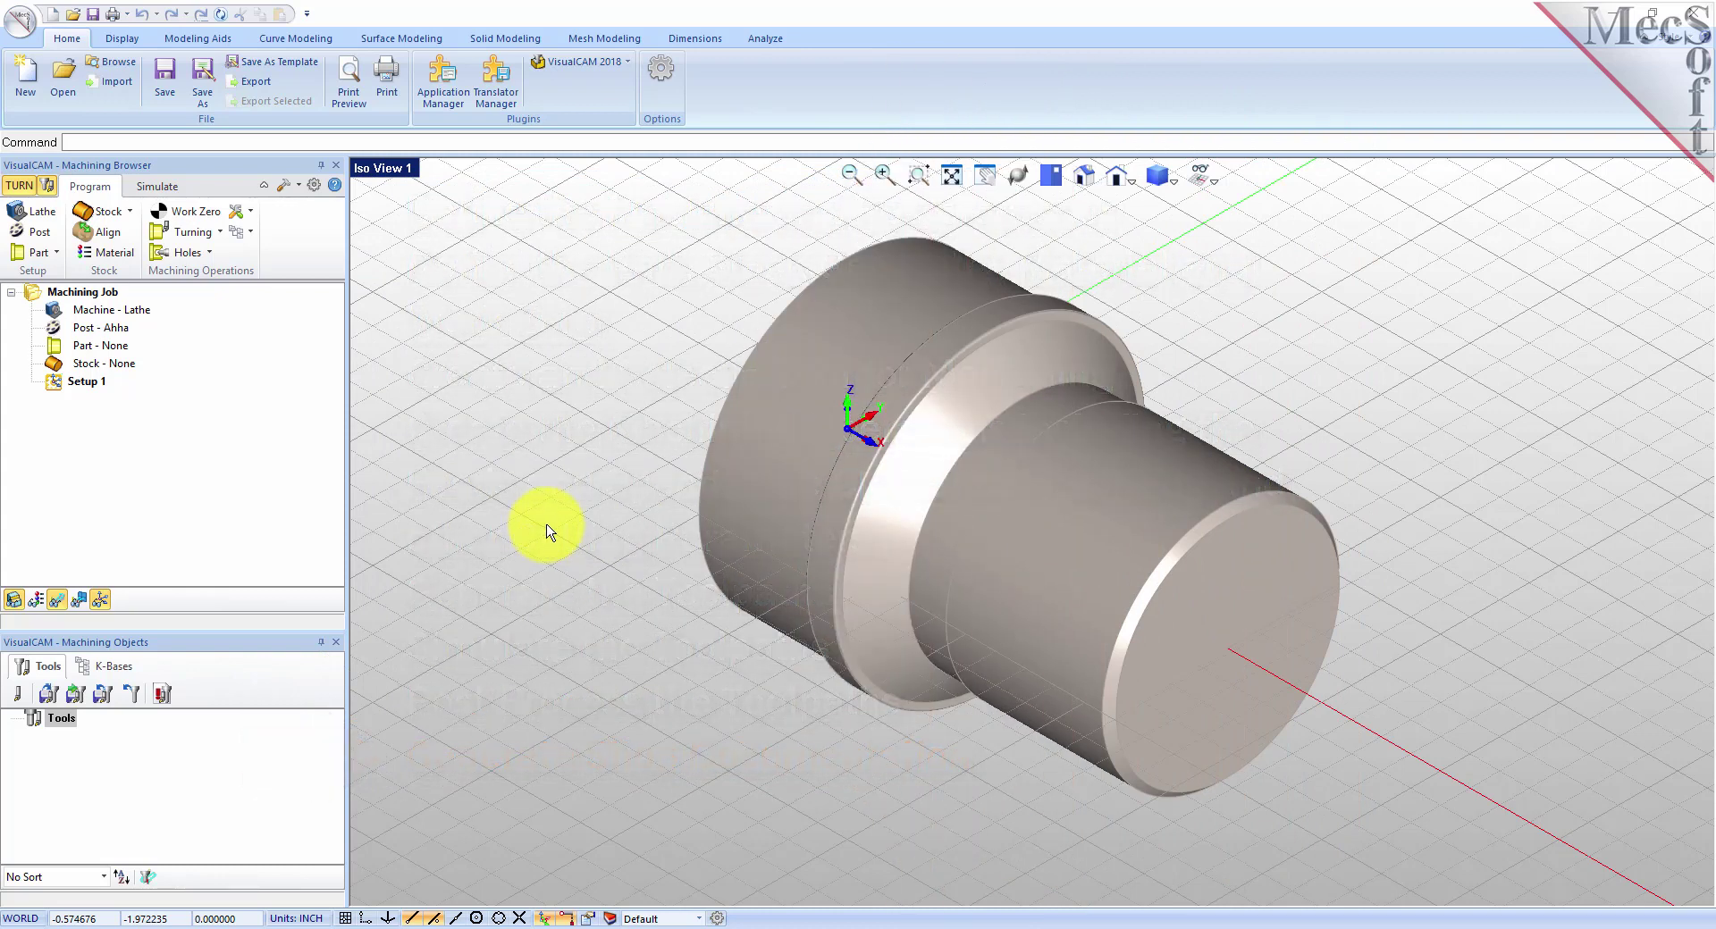
Set the lathe's maximum RPM to 10000 in the turning machine setup
left_click(42, 215)
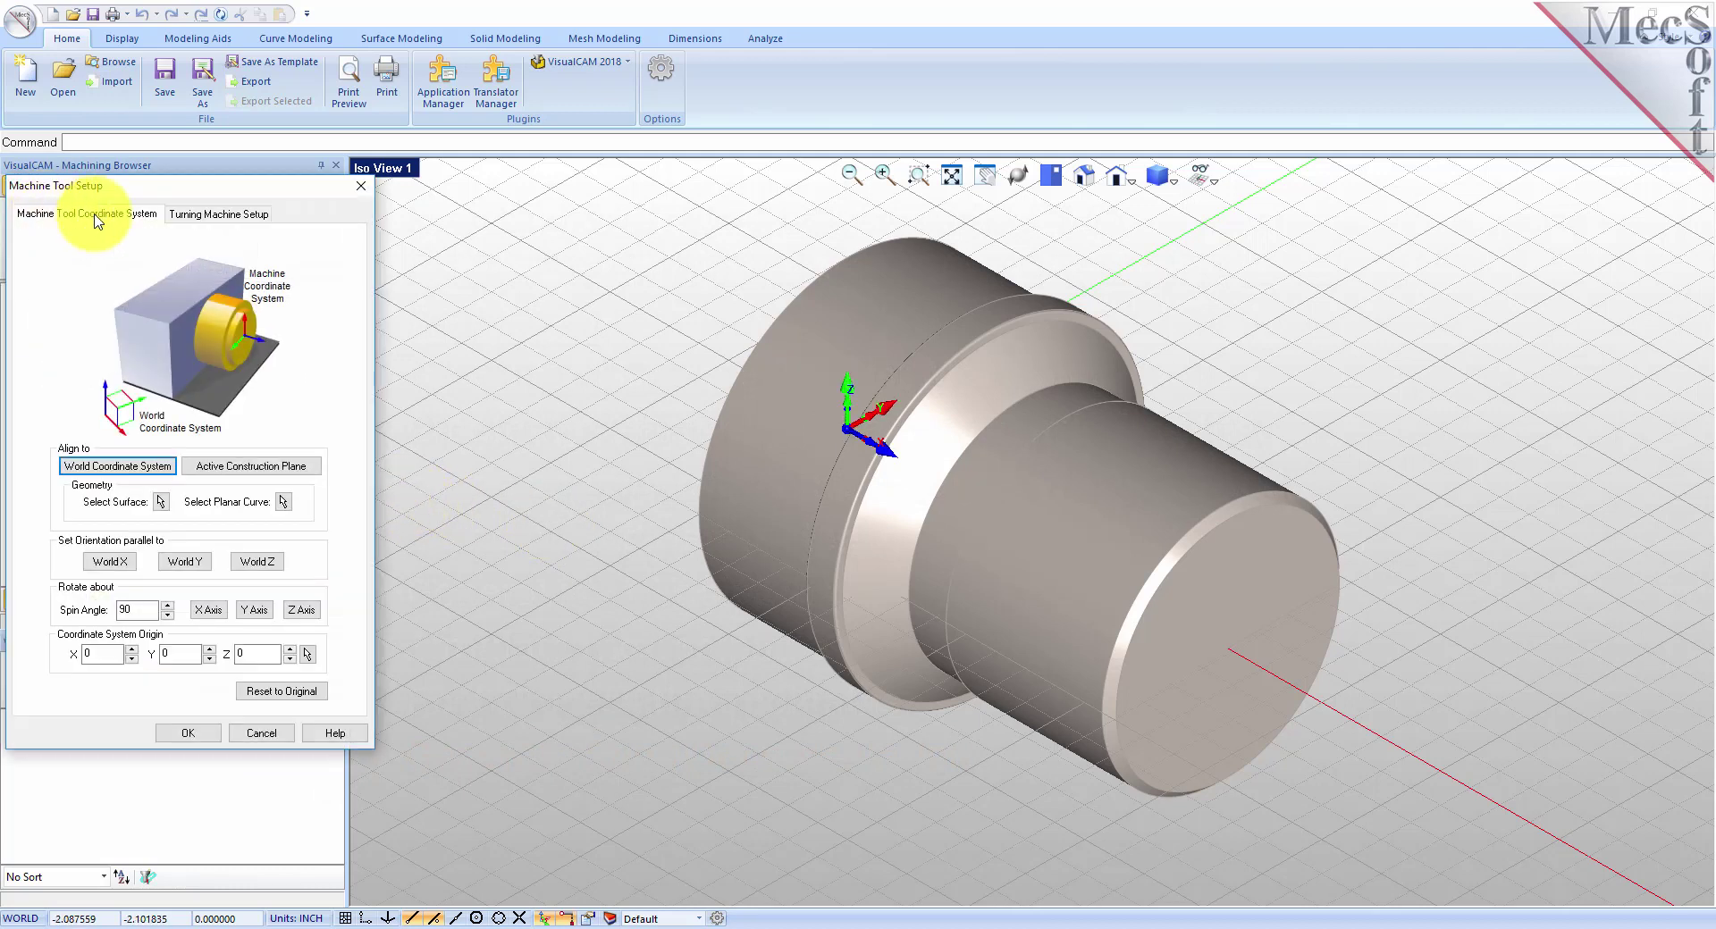
left_click(250, 216)
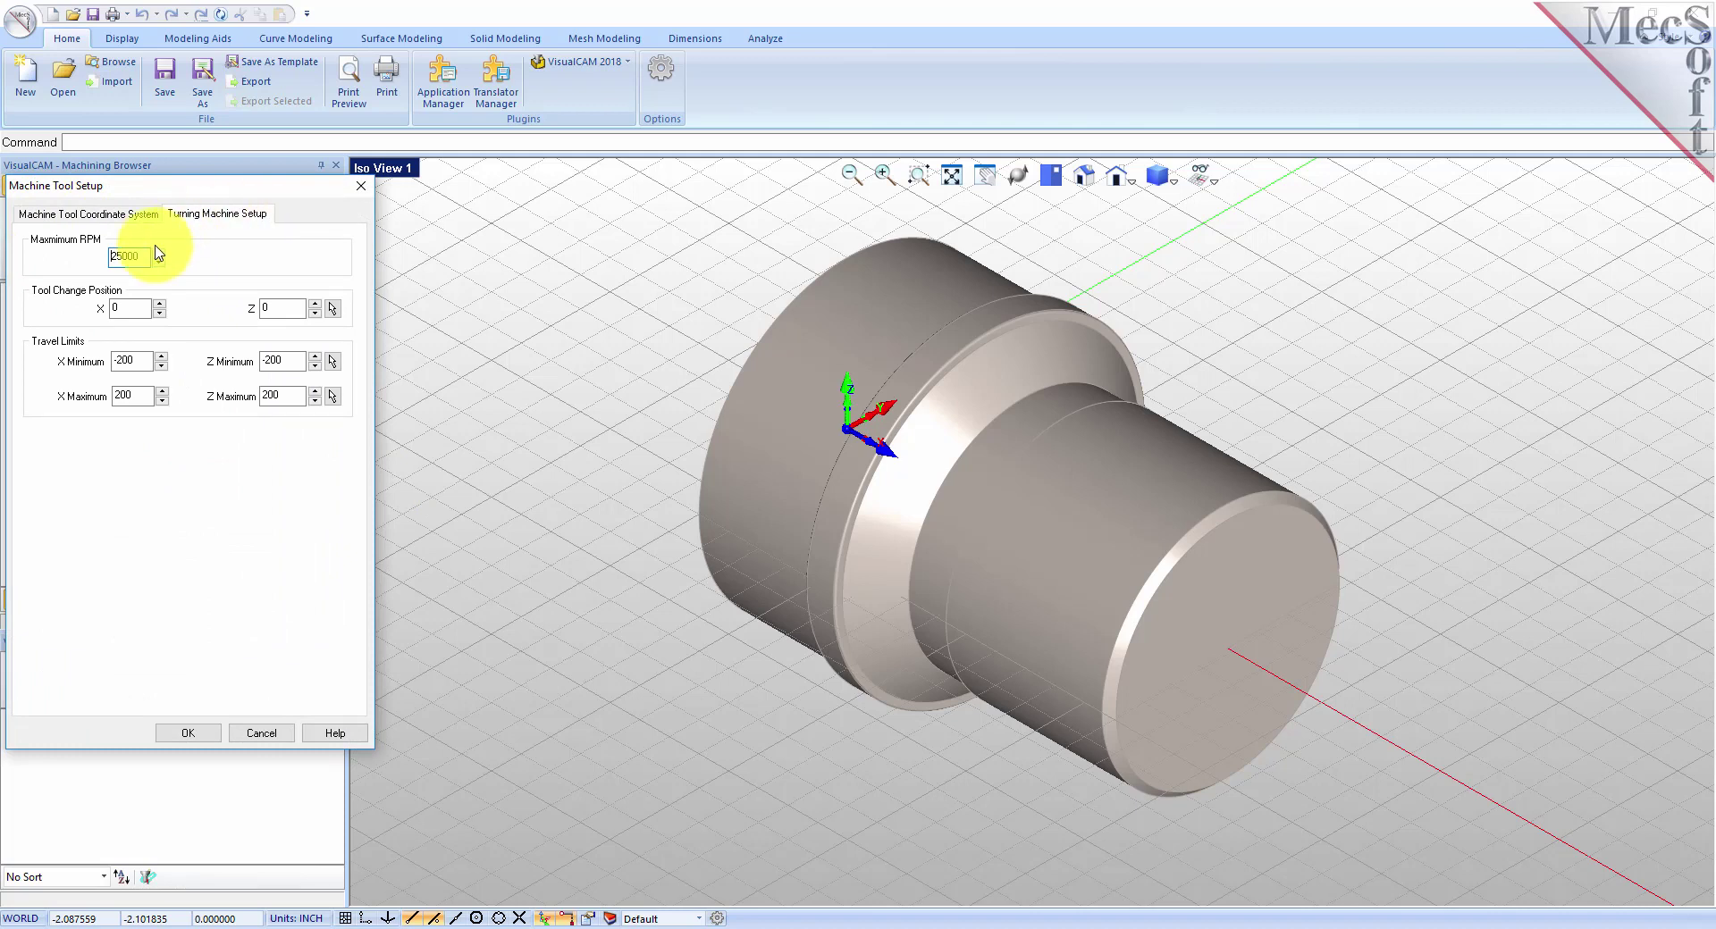
left_click_drag(143, 257, 24, 265)
type("10")
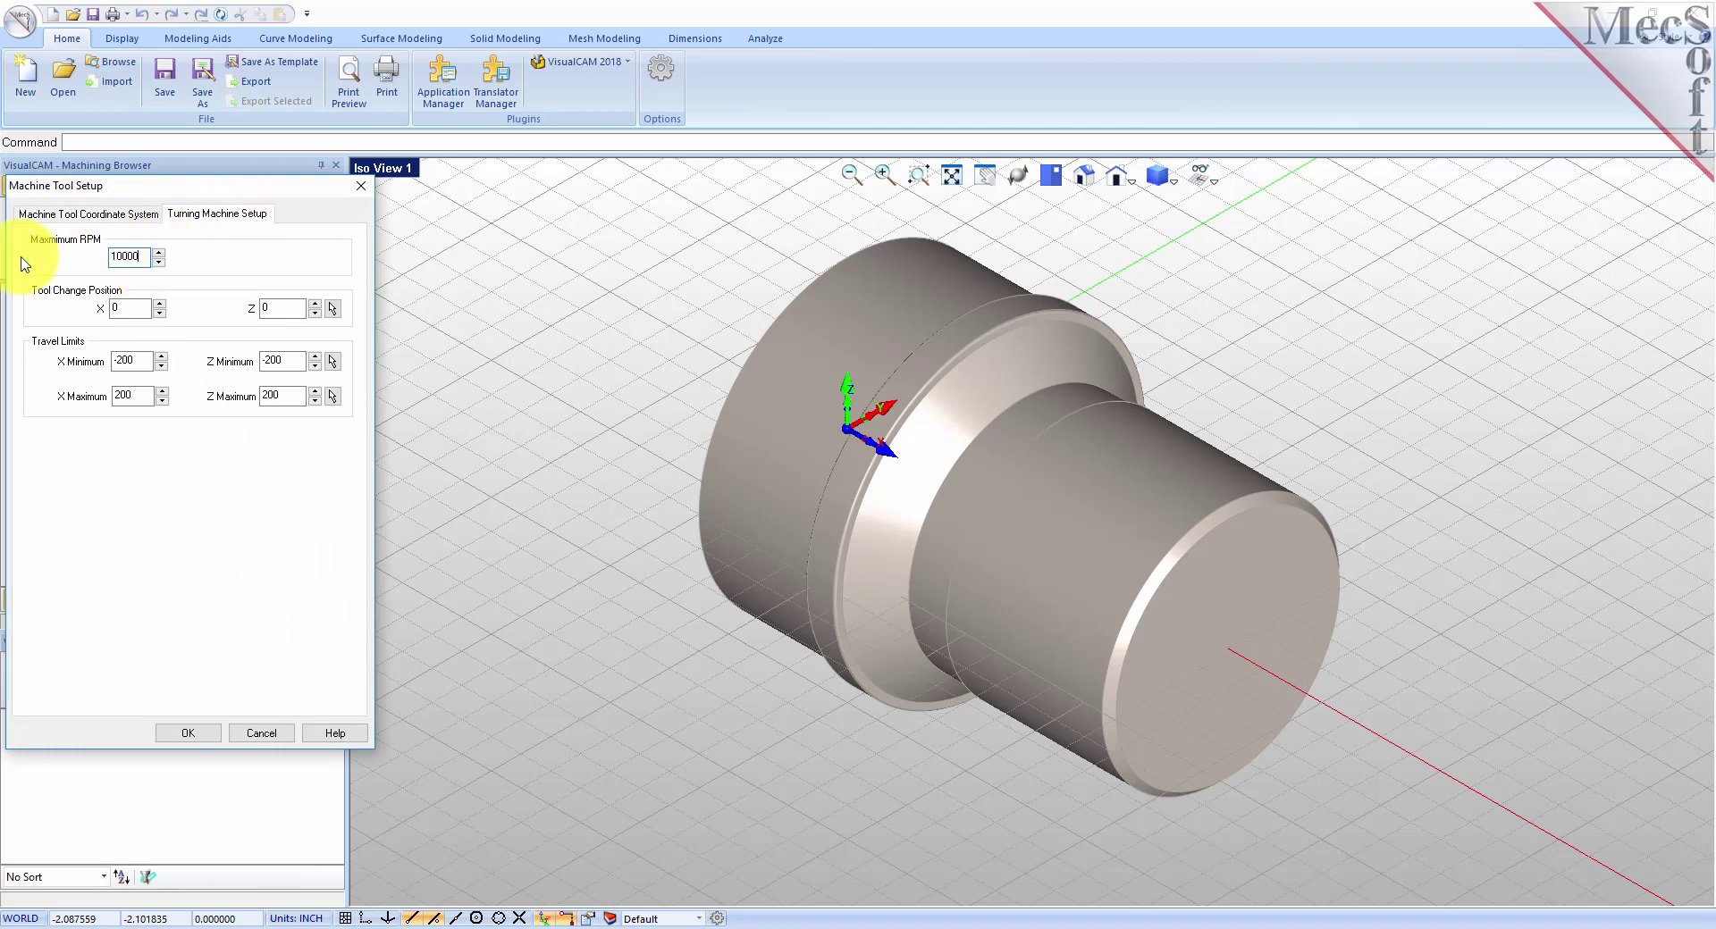
type("000")
left_click(190, 731)
left_click(98, 310)
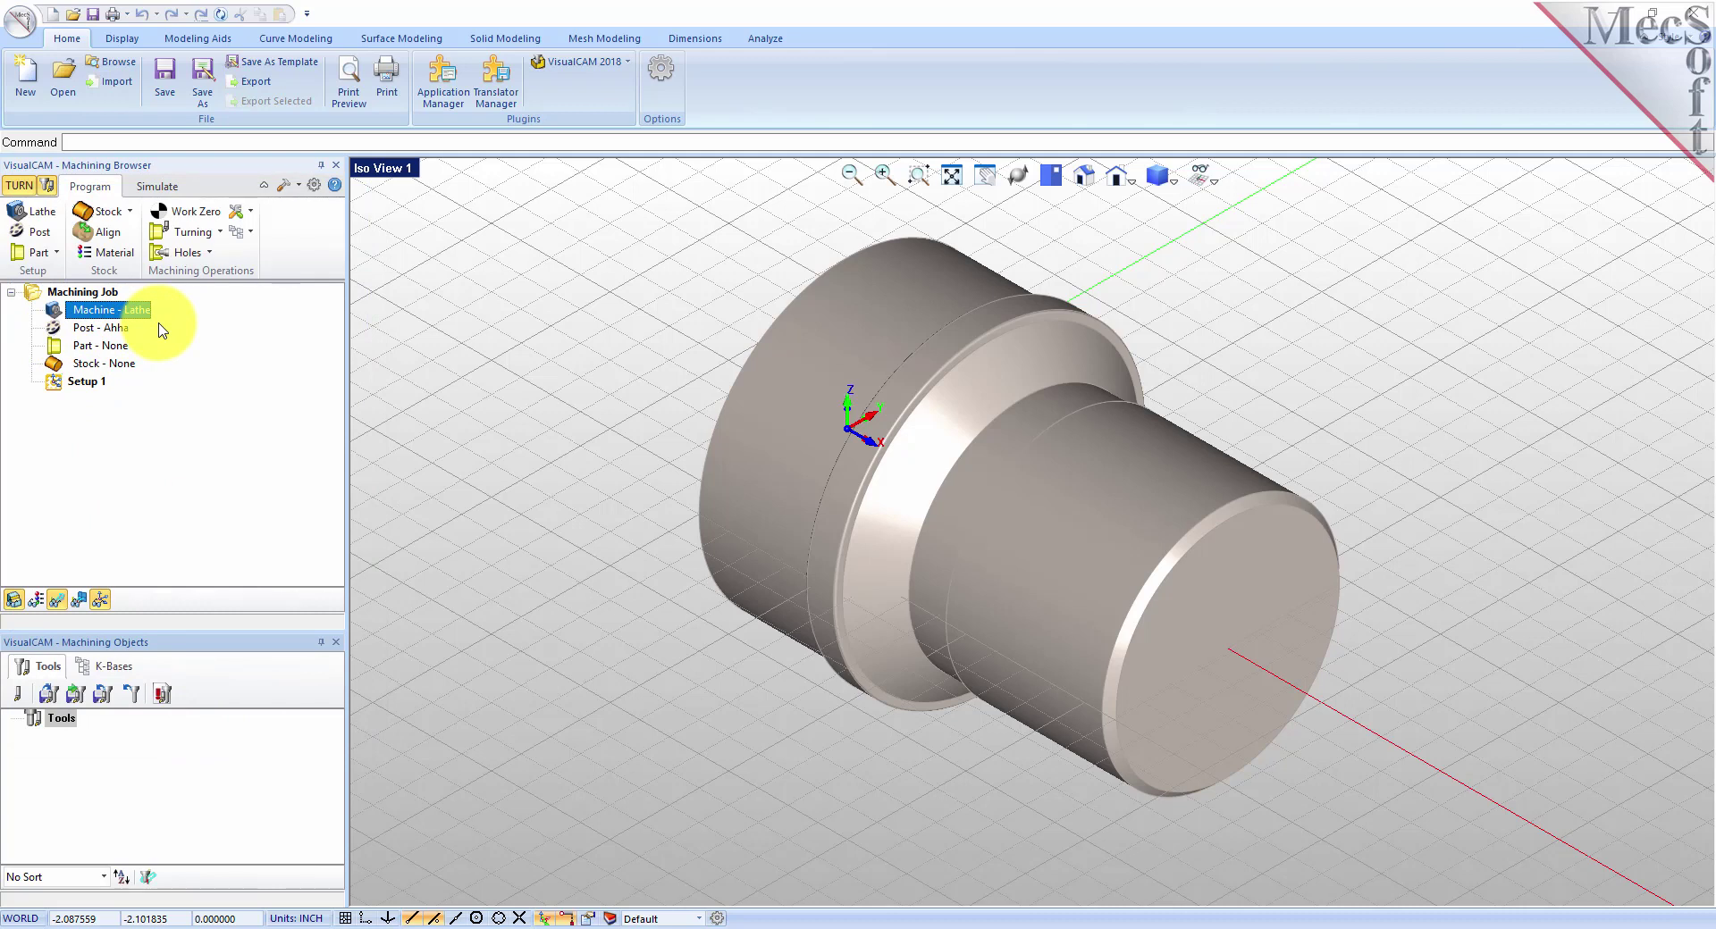
Set the post-processor to Fanuc with .nc as the posted file extension
left_click(45, 236)
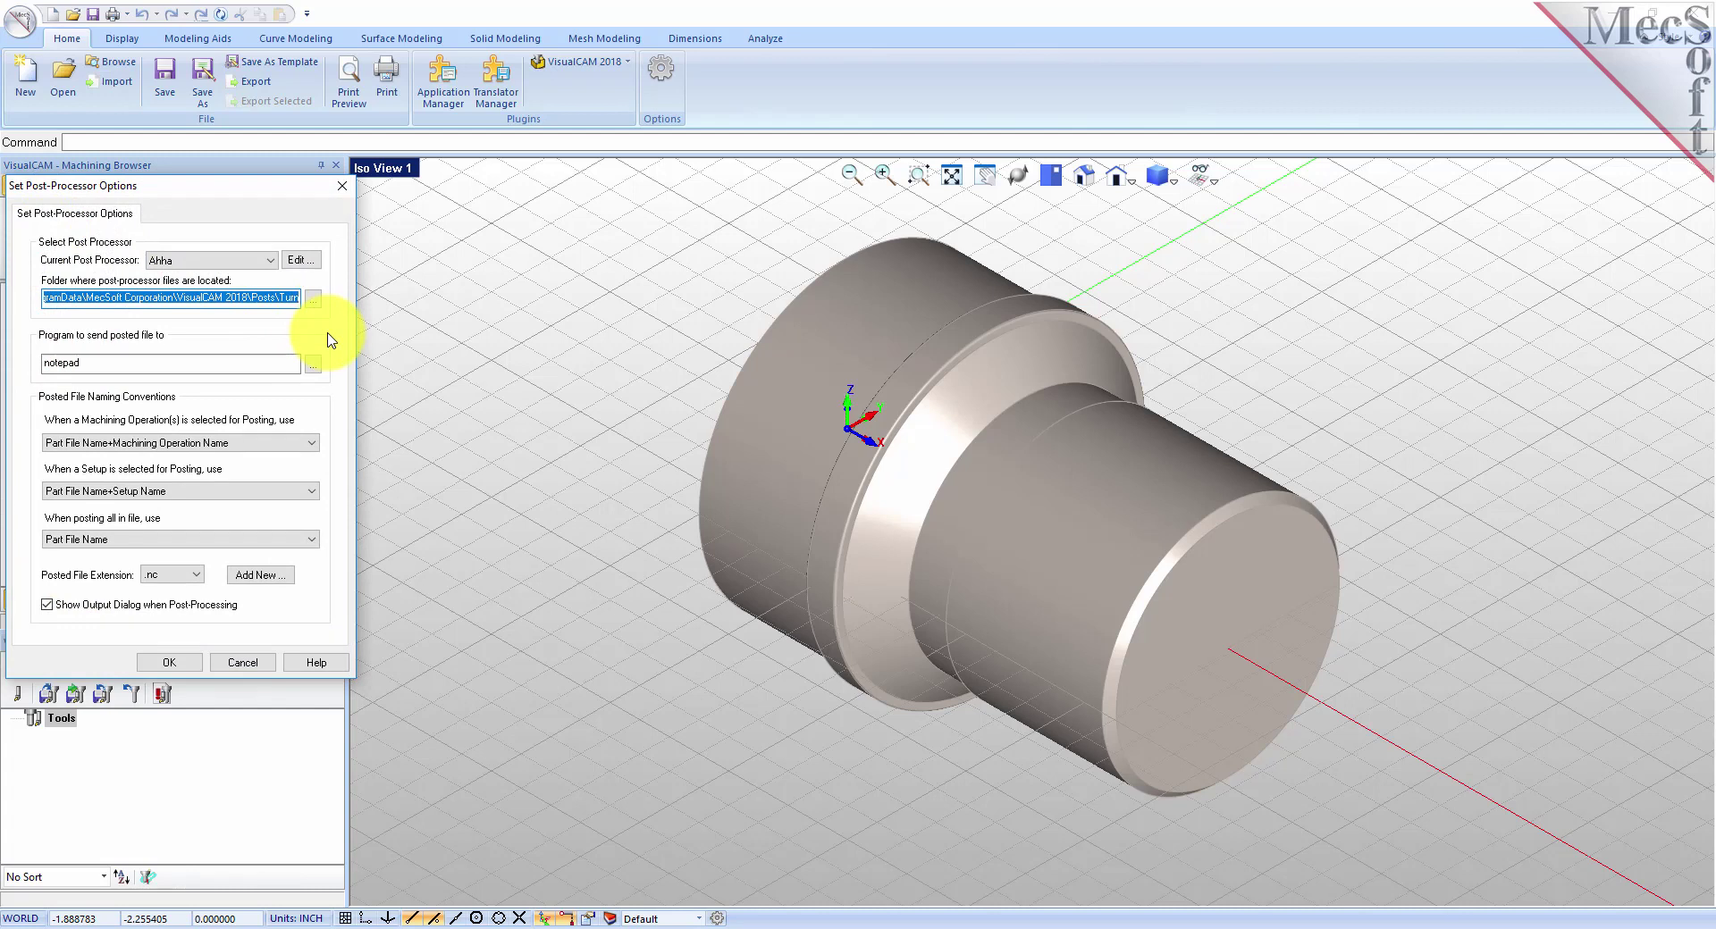
left_click(269, 260)
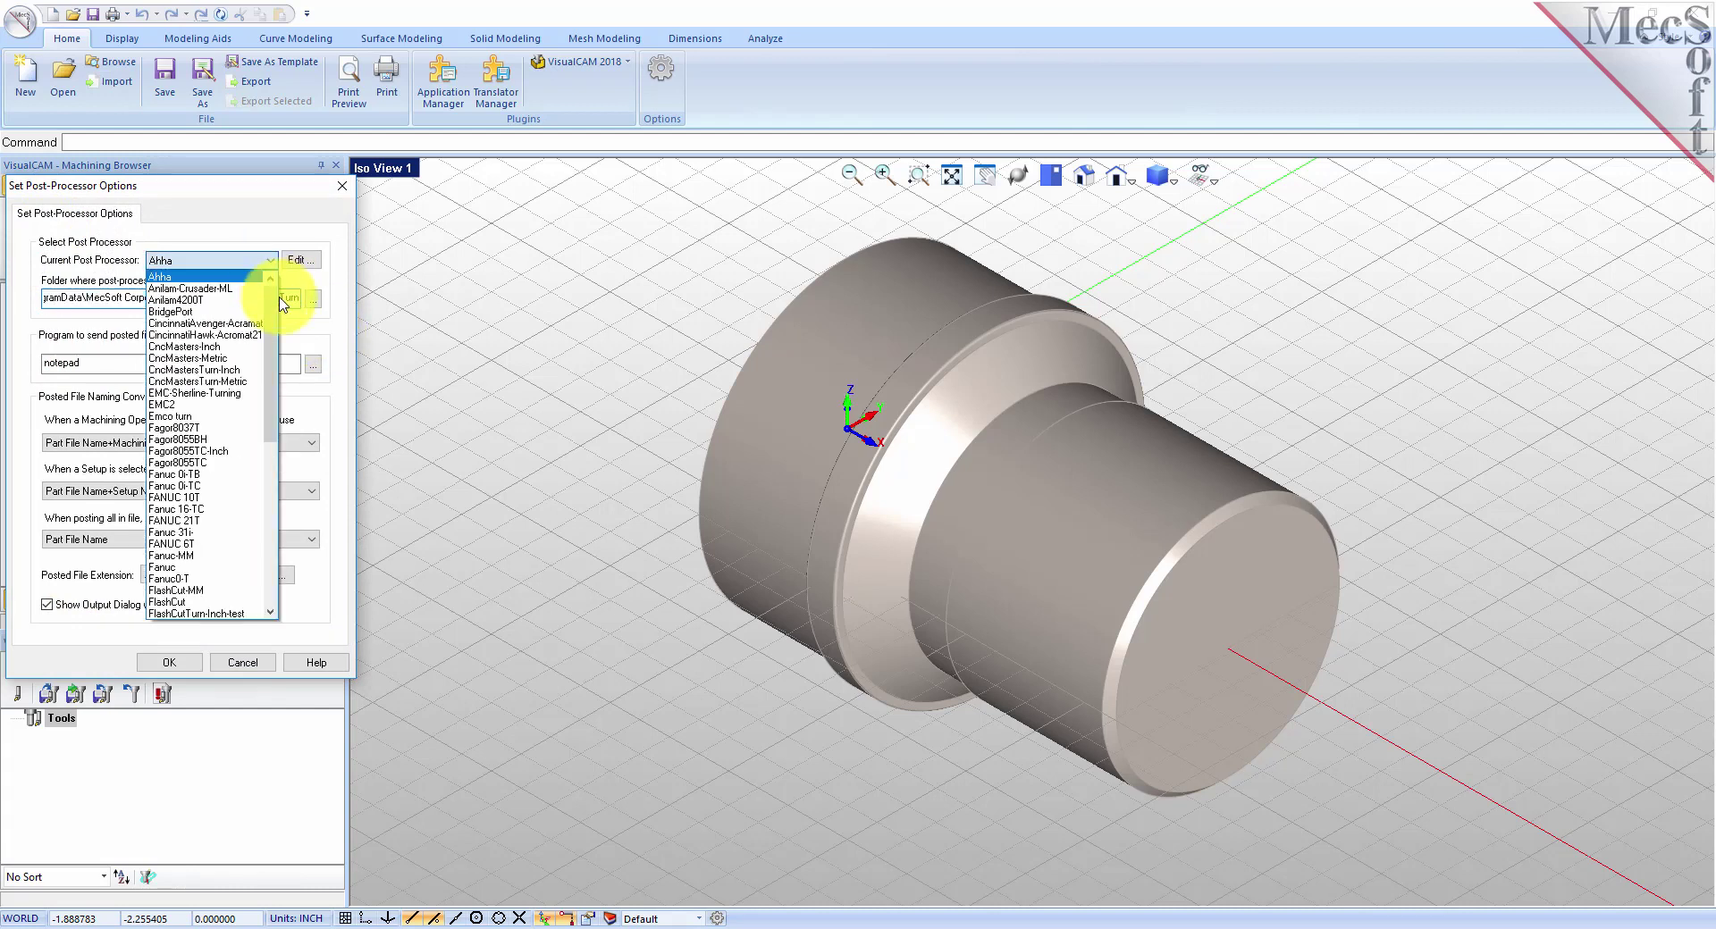
scroll(270, 338, "down", 3)
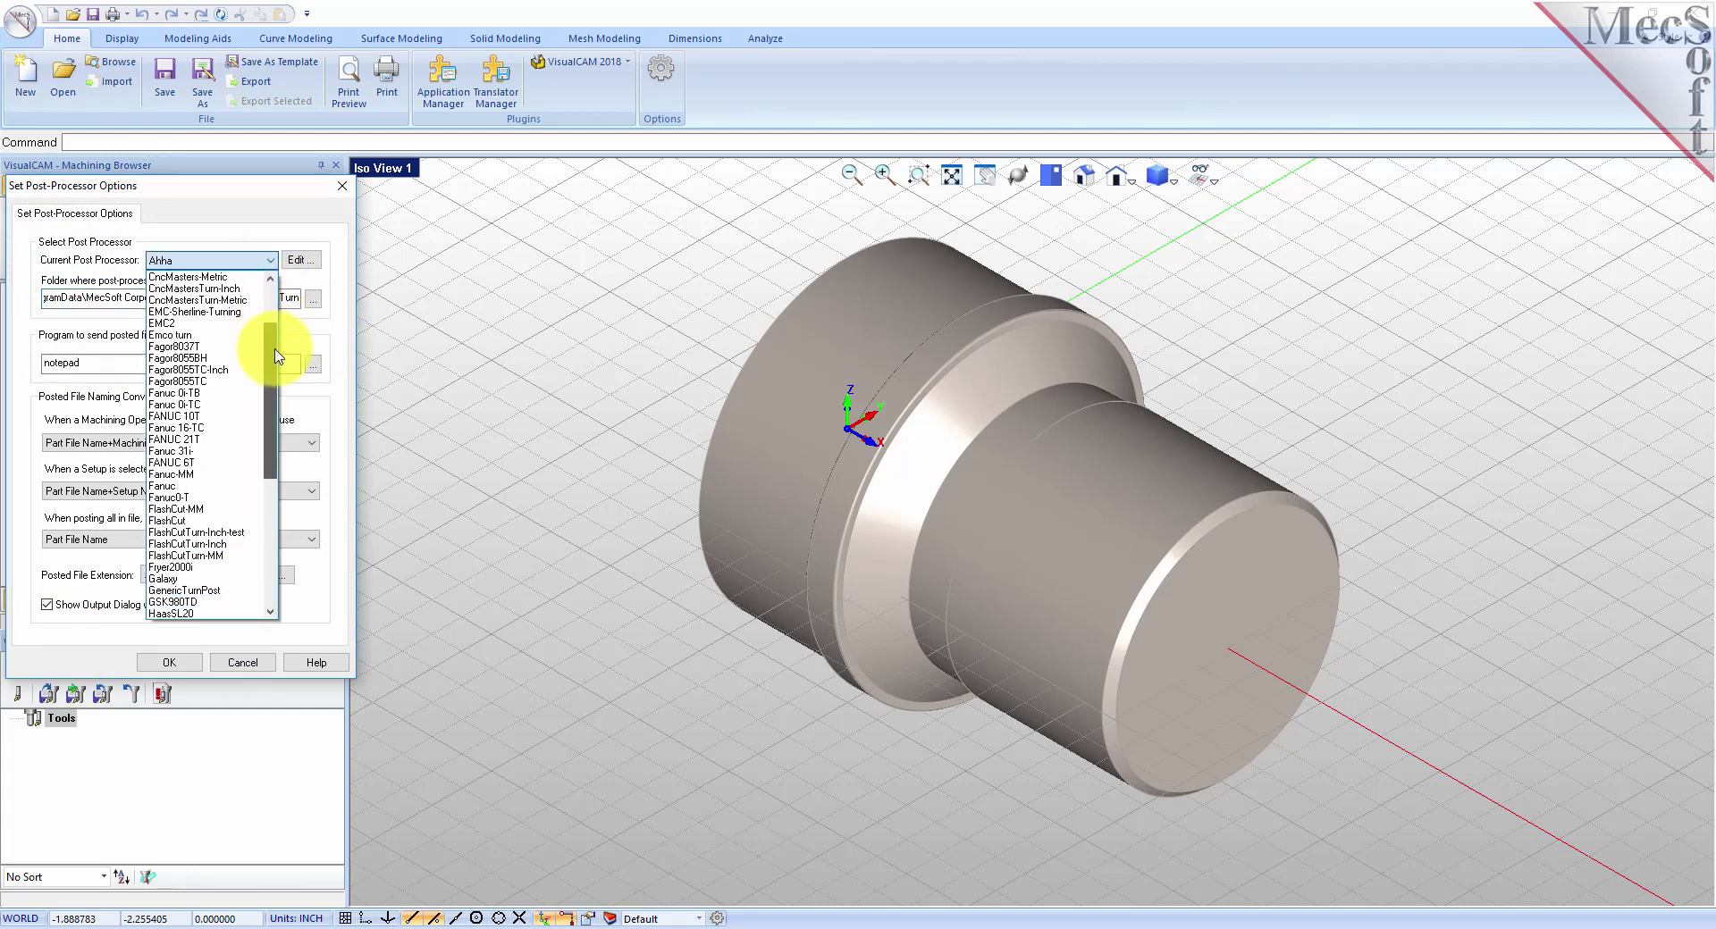
left_click(178, 475)
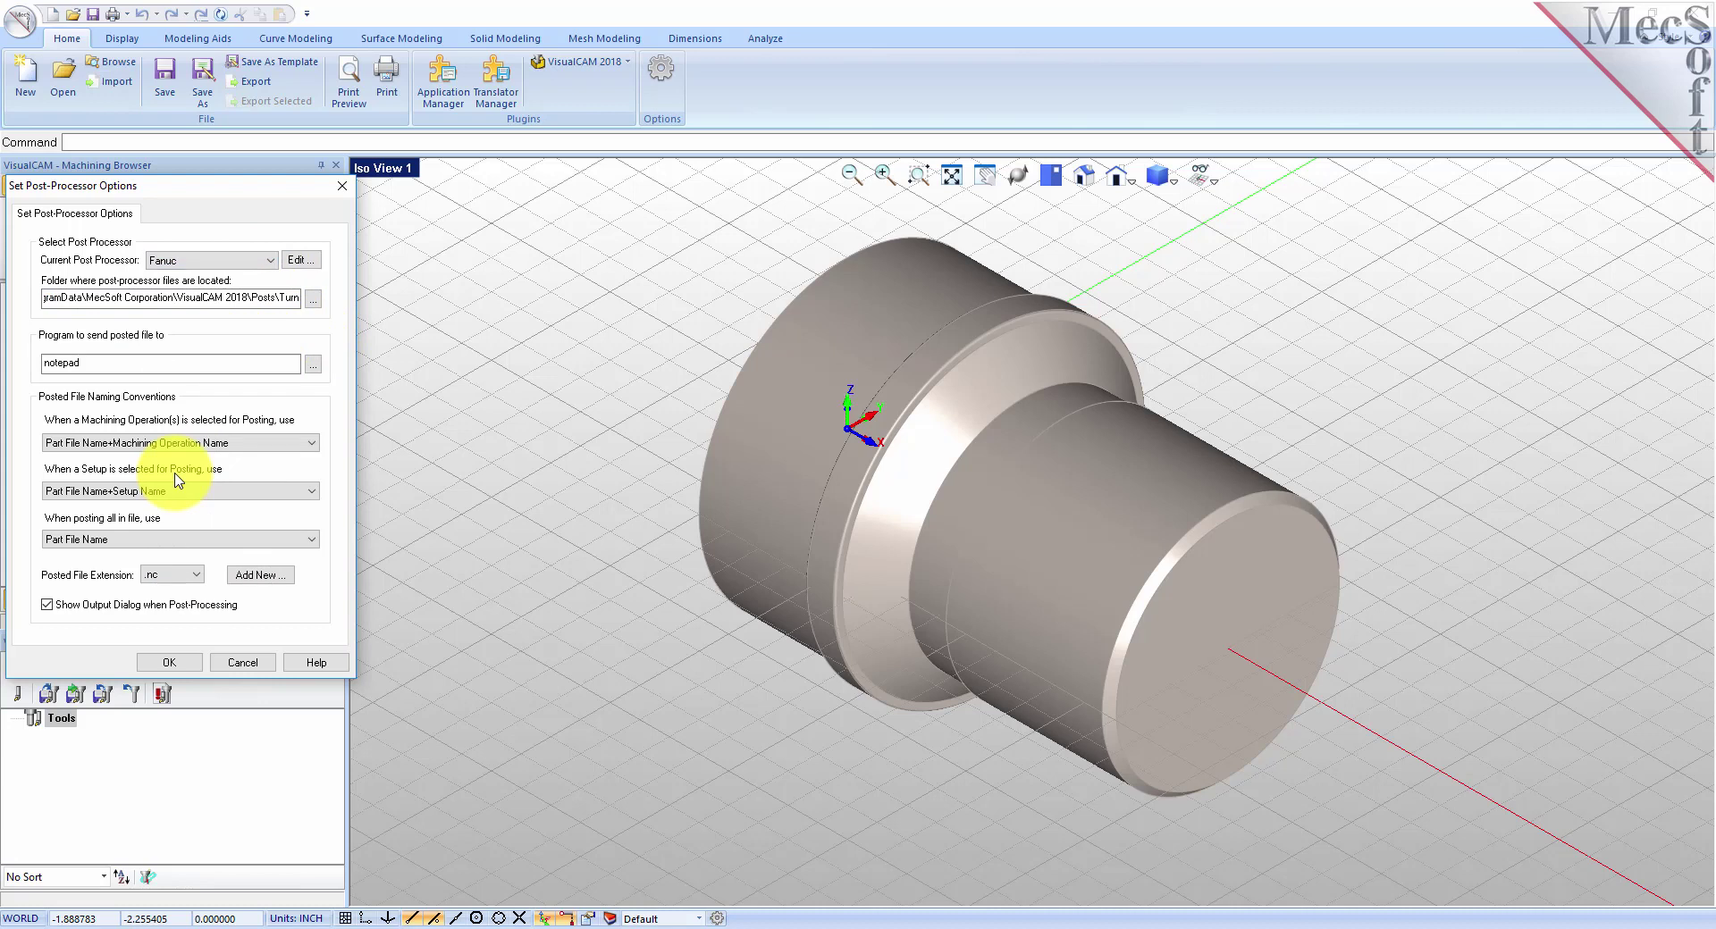
left_click(175, 575)
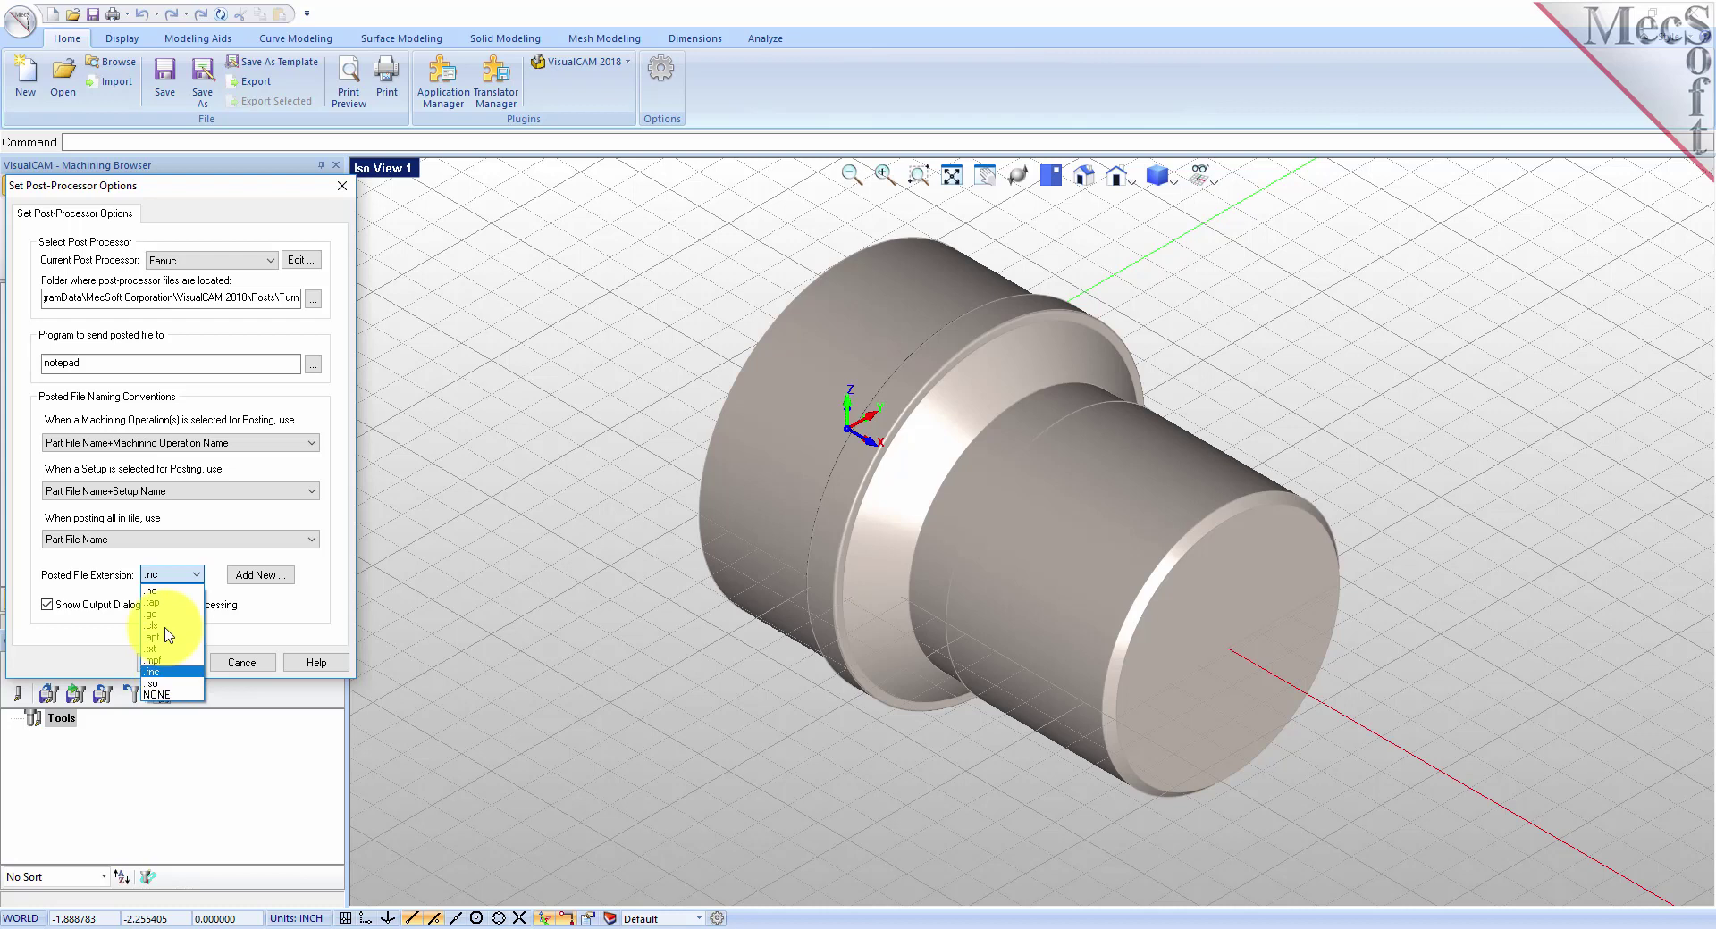
left_click(170, 590)
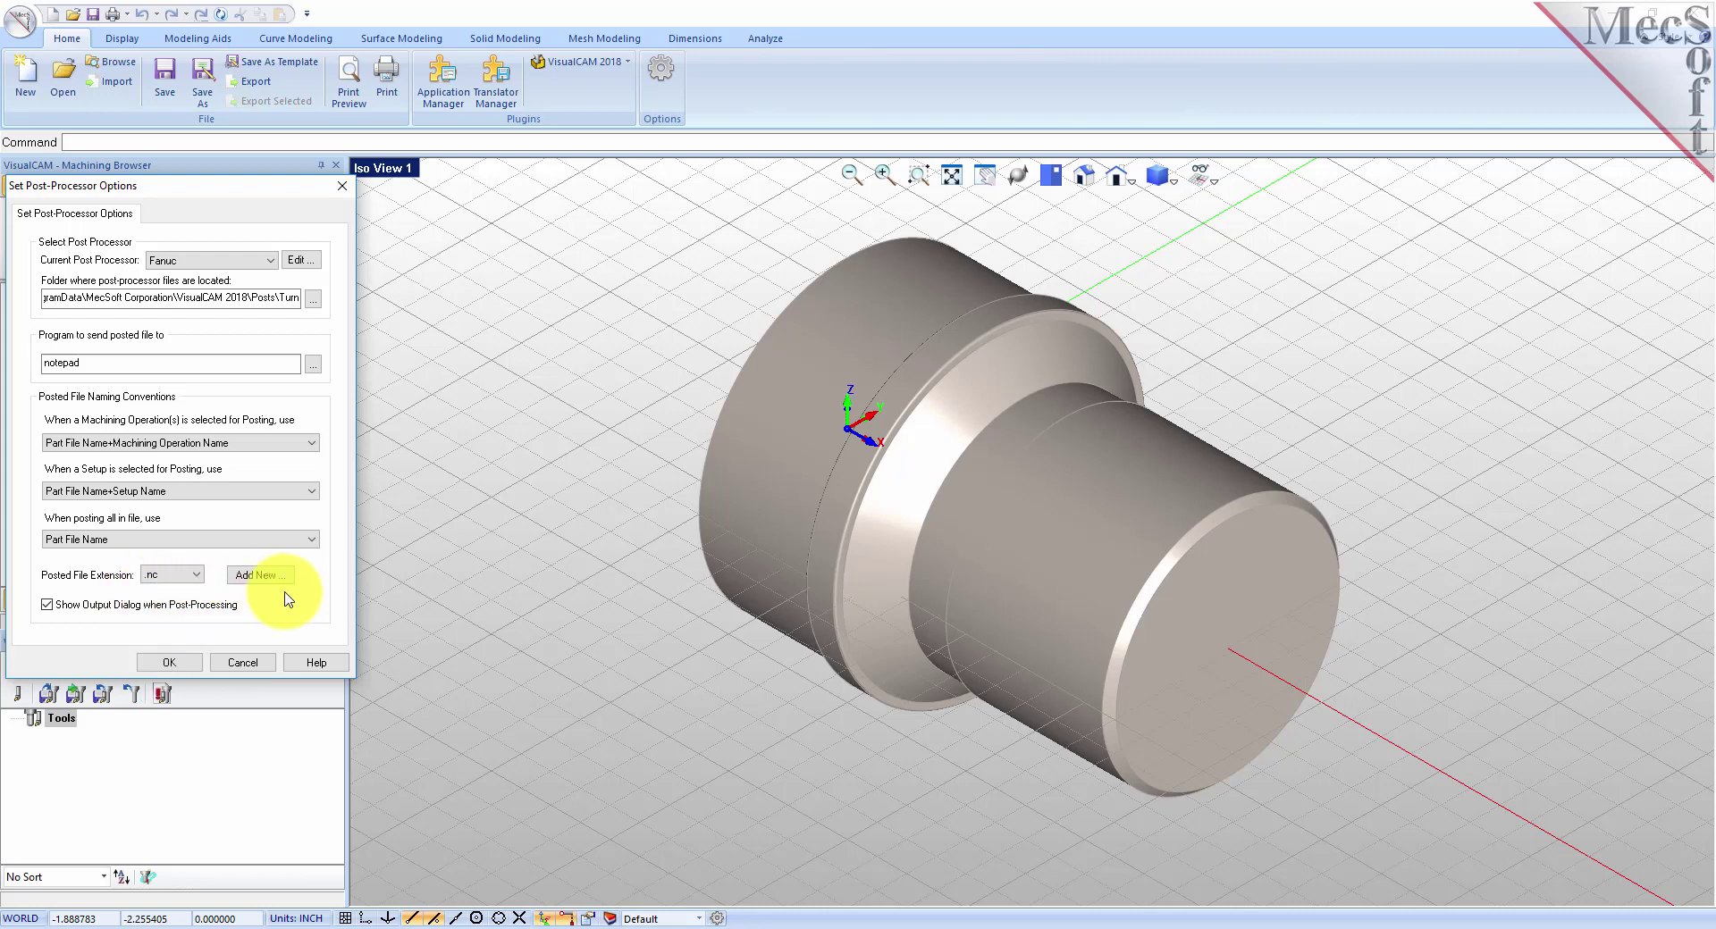
left_click(169, 662)
left_click(55, 327)
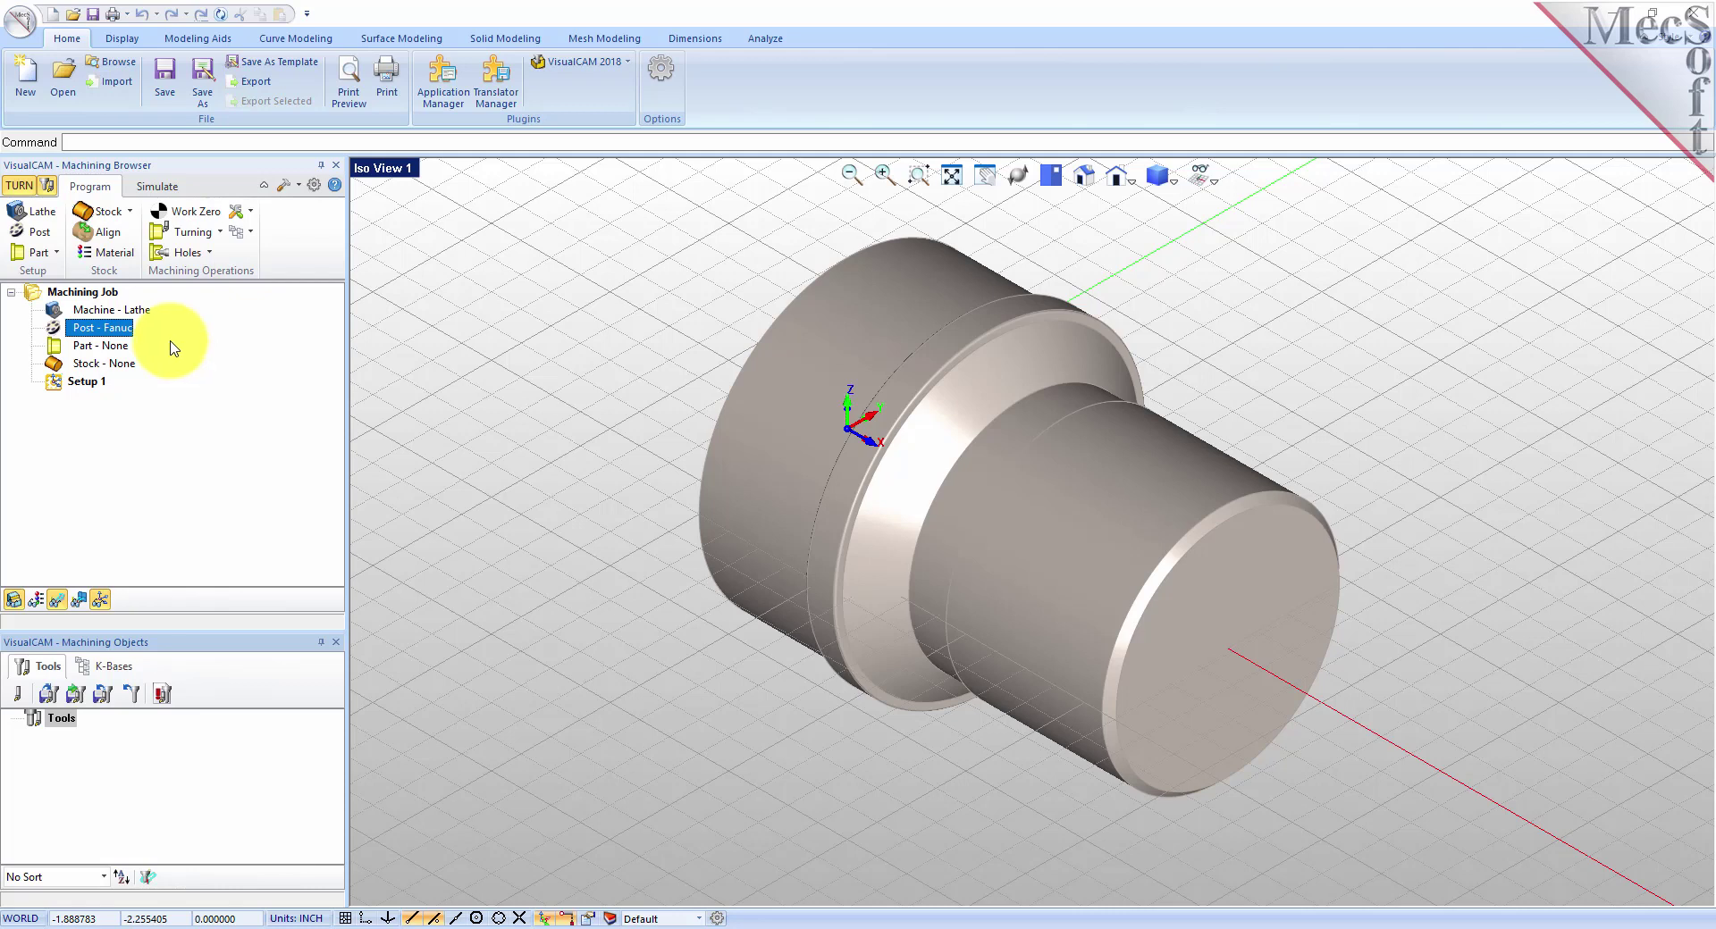
Define the turning part geometry by selecting the whole model as the part surface and save the selection
left_click(40, 252)
left_click(104, 299)
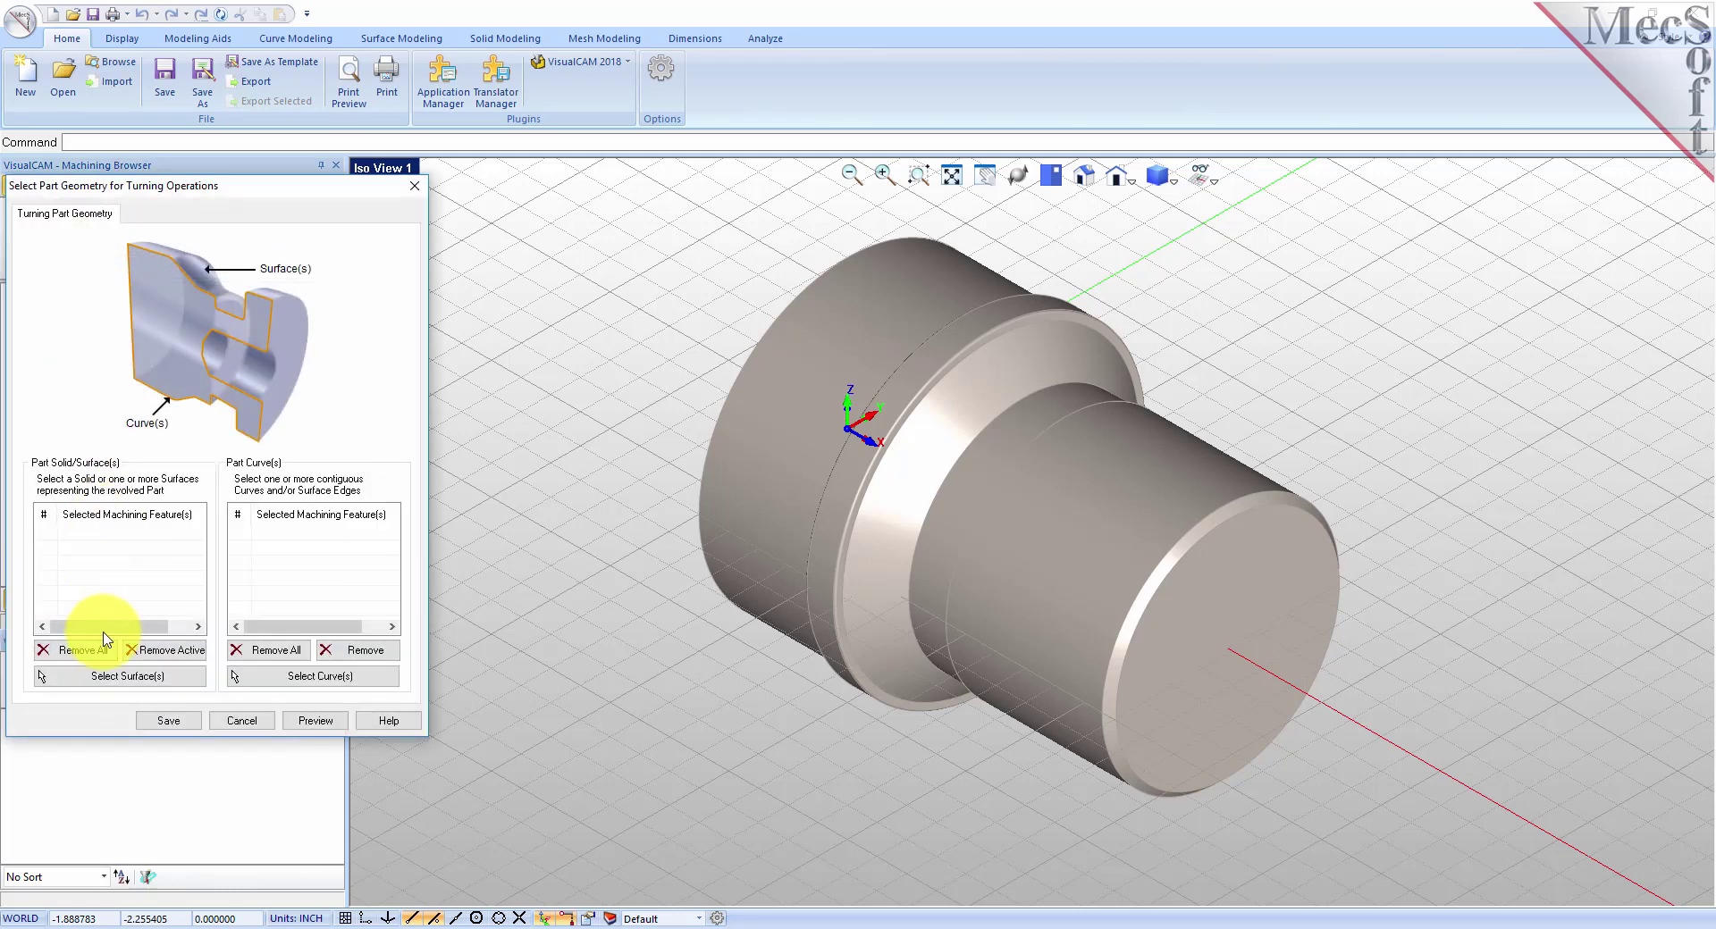
left_click(148, 684)
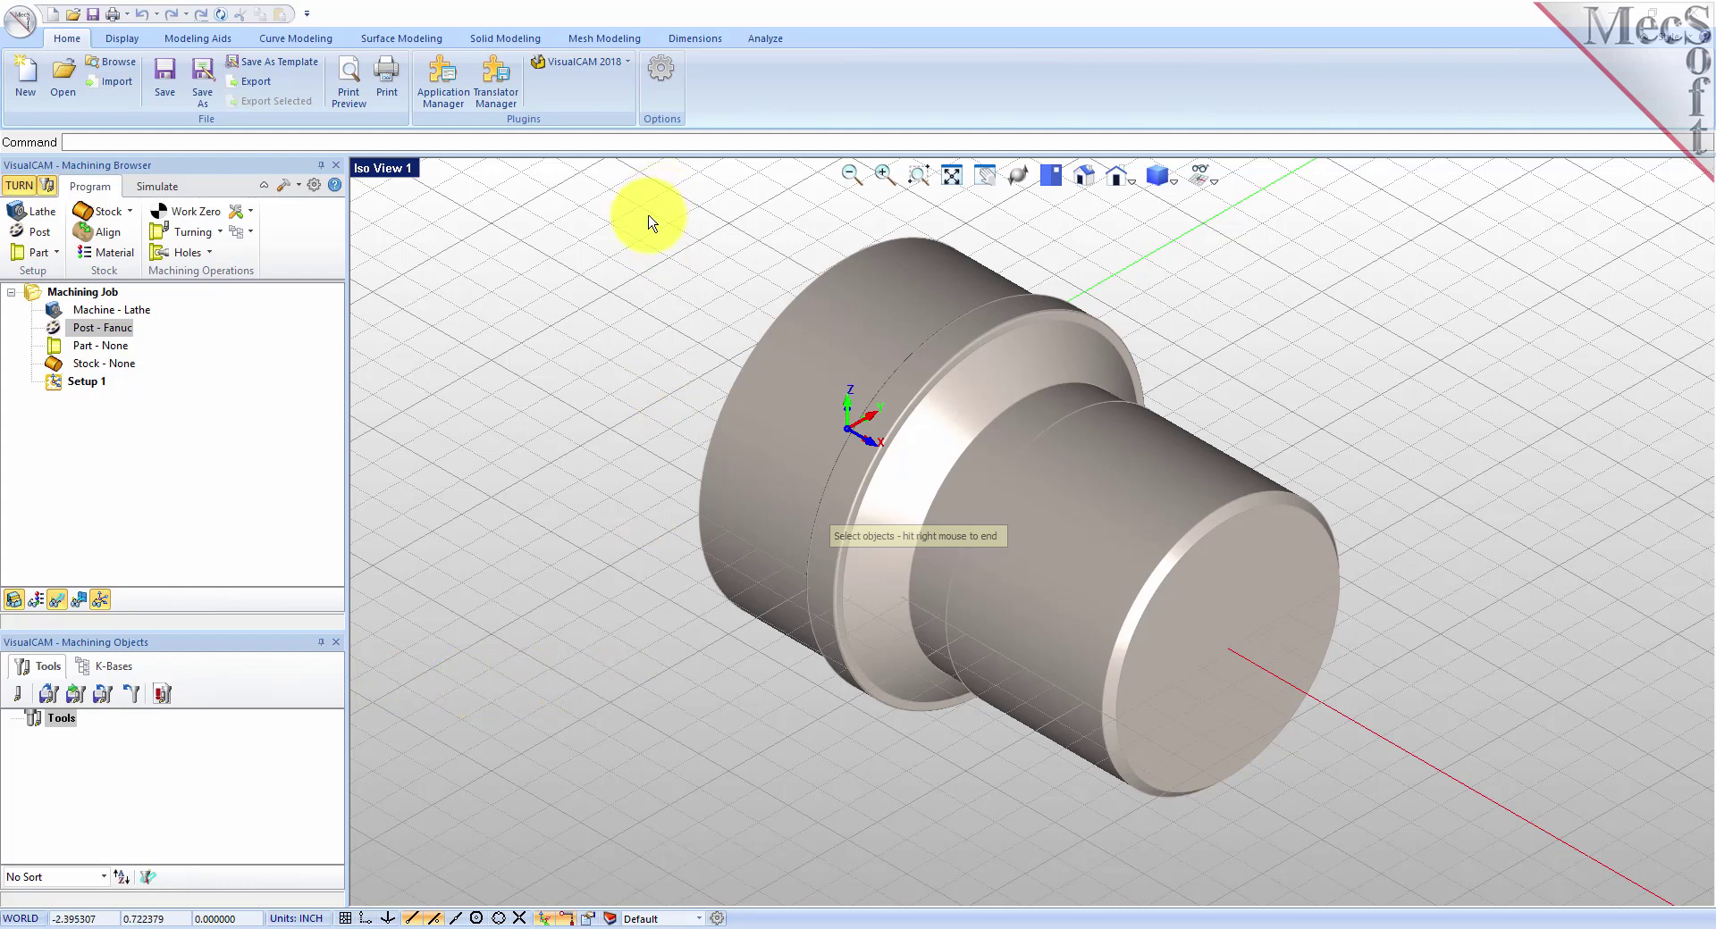
mouse_move(643, 211)
left_mouse_down()
mouse_move(728, 375)
mouse_move(1275, 786)
mouse_move(1388, 821)
left_mouse_up()
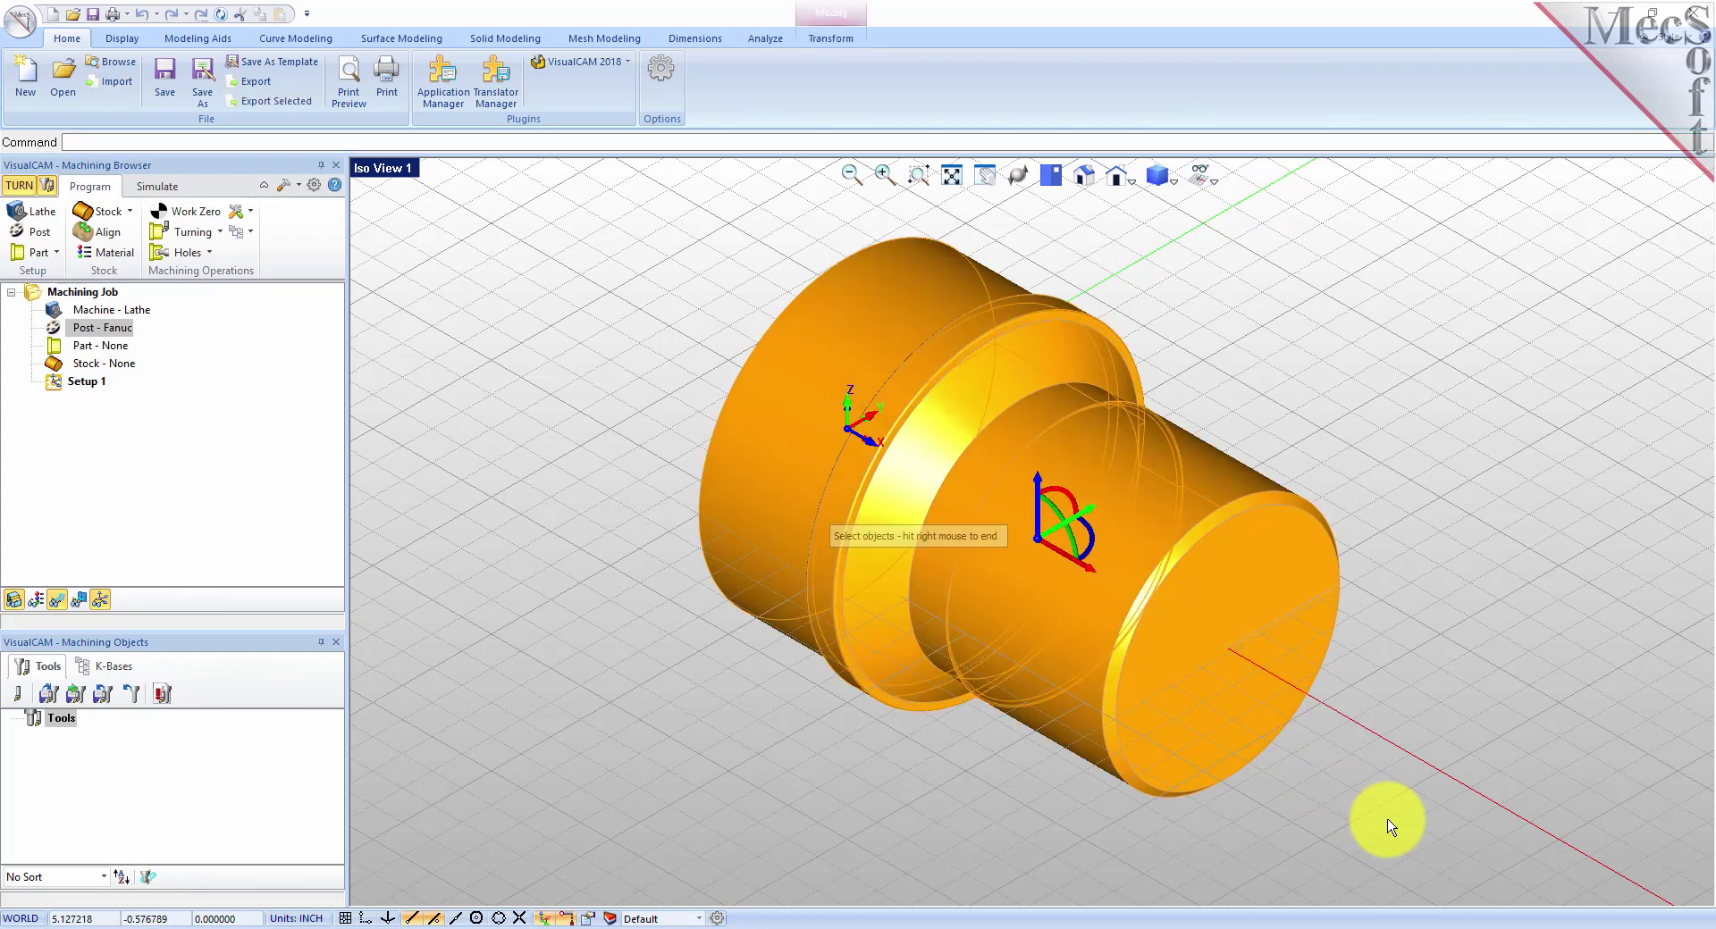
right_click(651, 434)
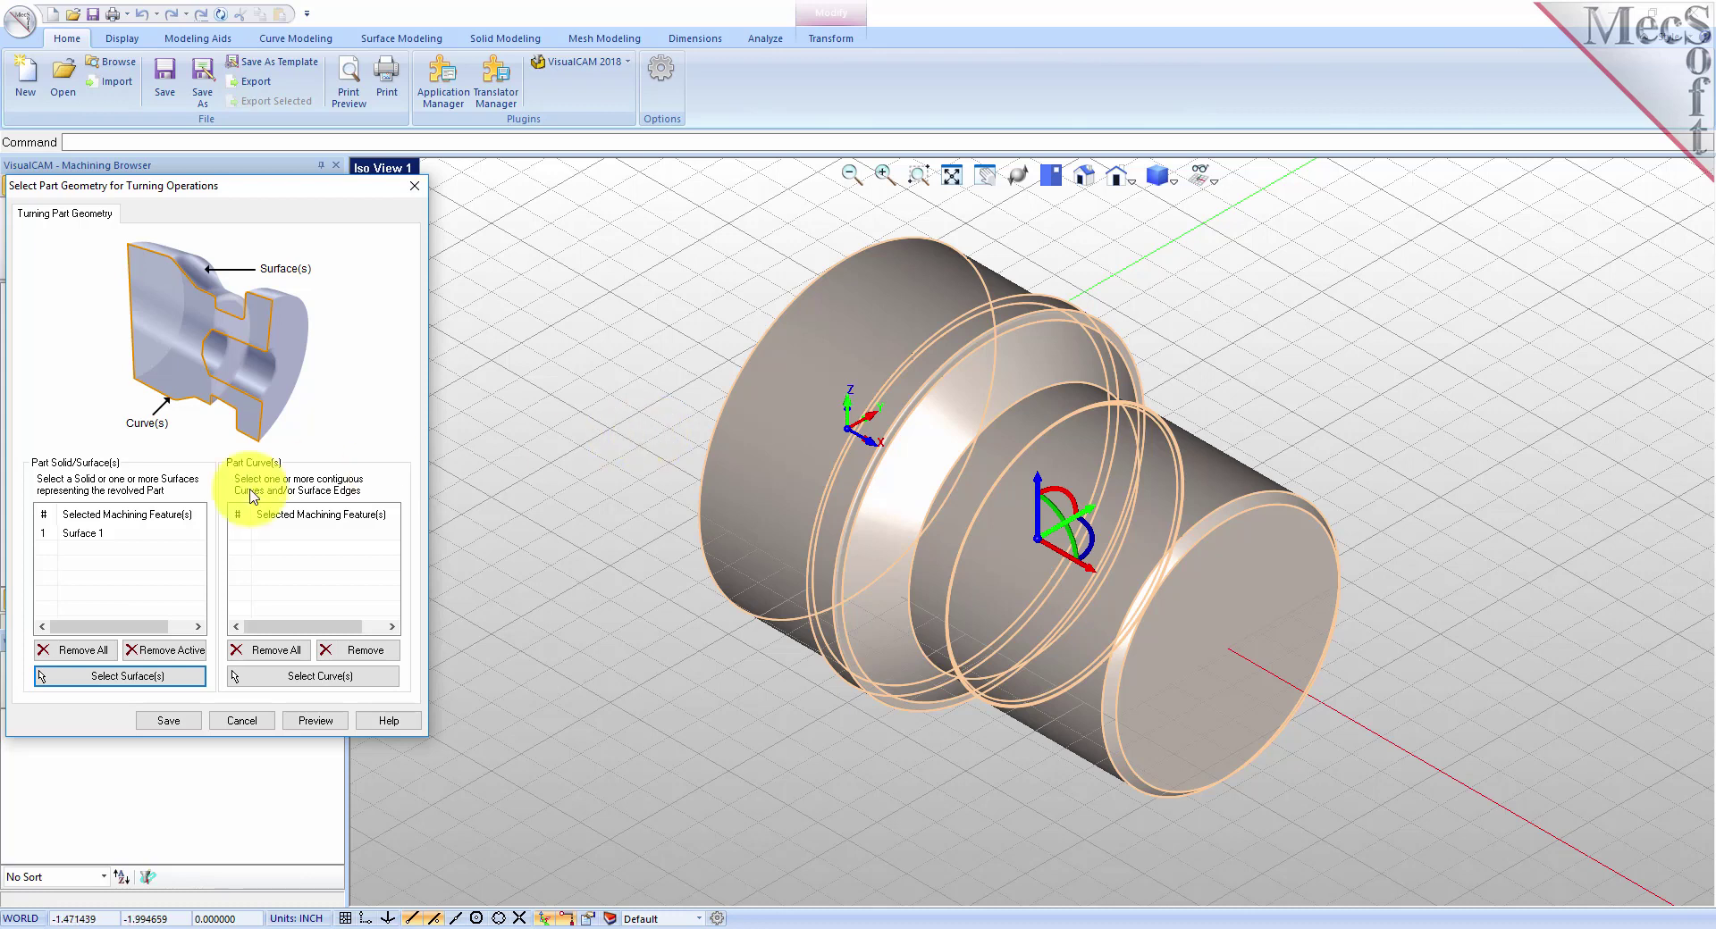
left_click(88, 534)
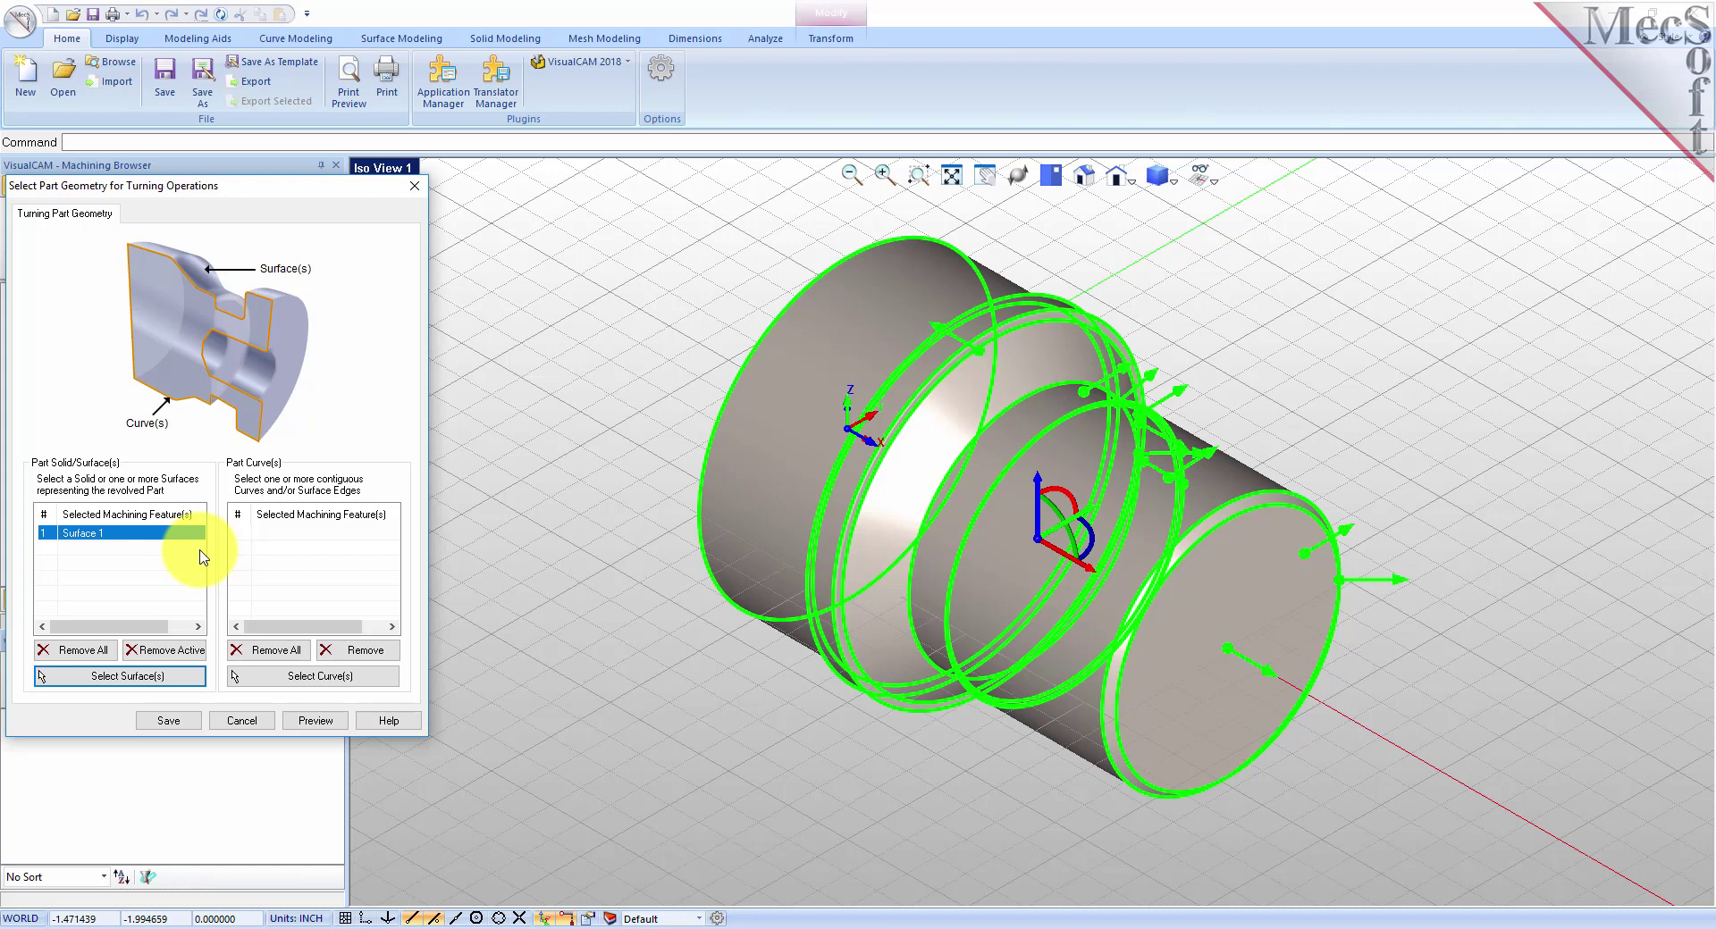
left_click(160, 722)
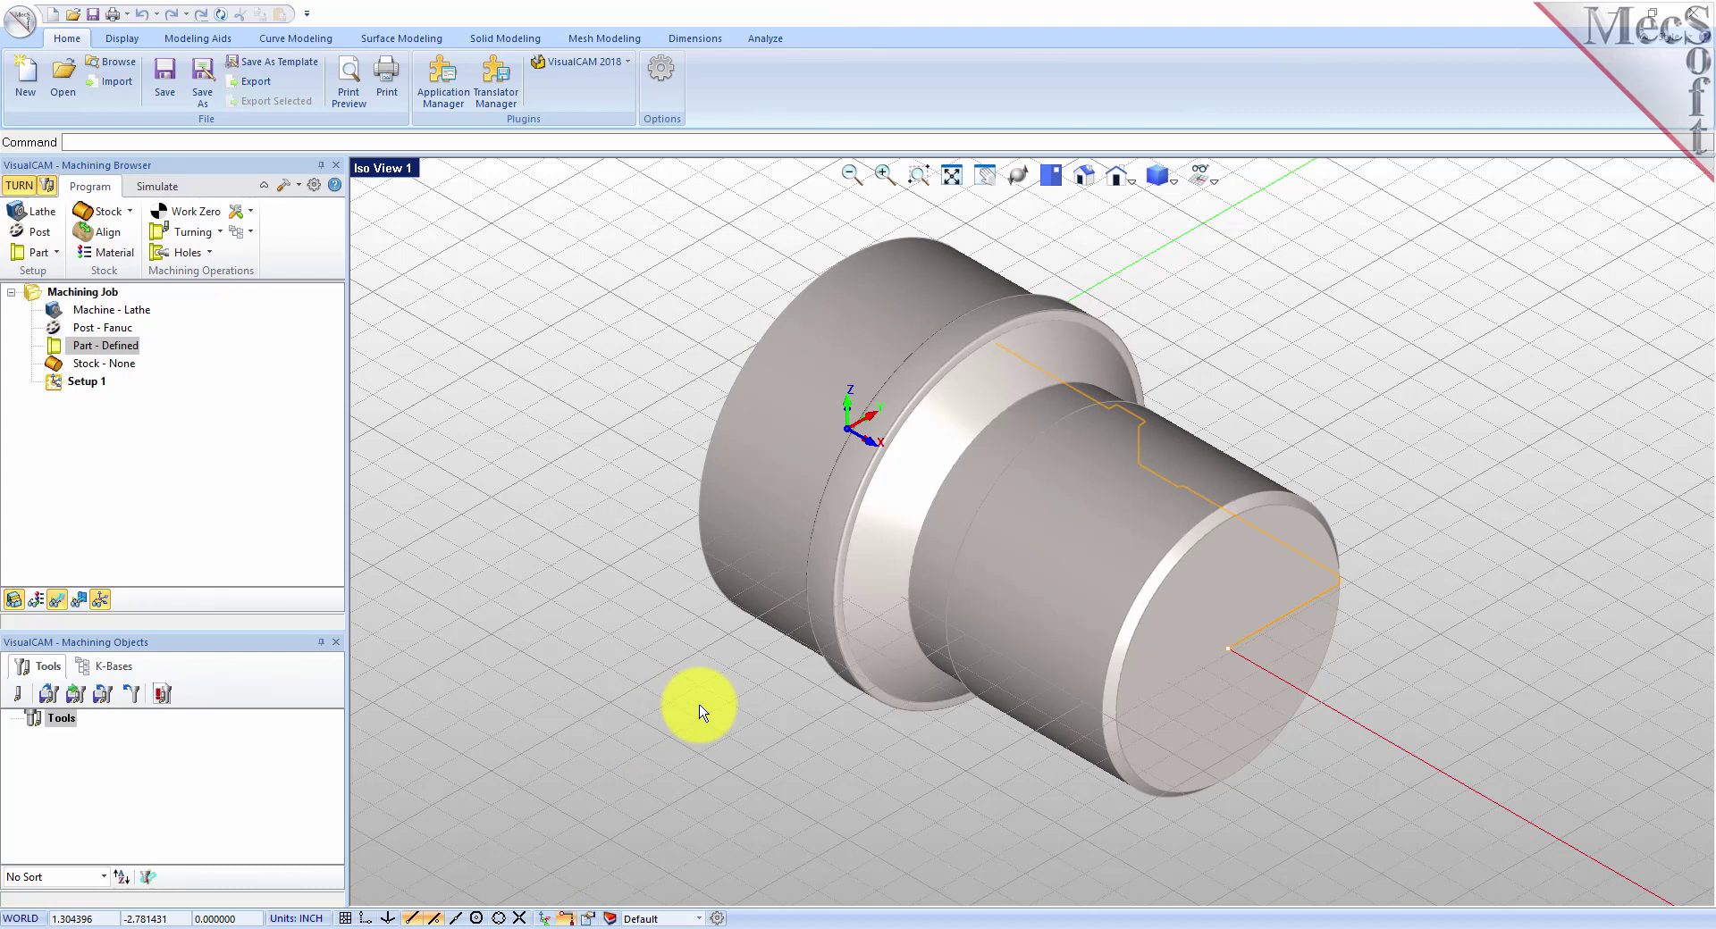
left_click(47, 367)
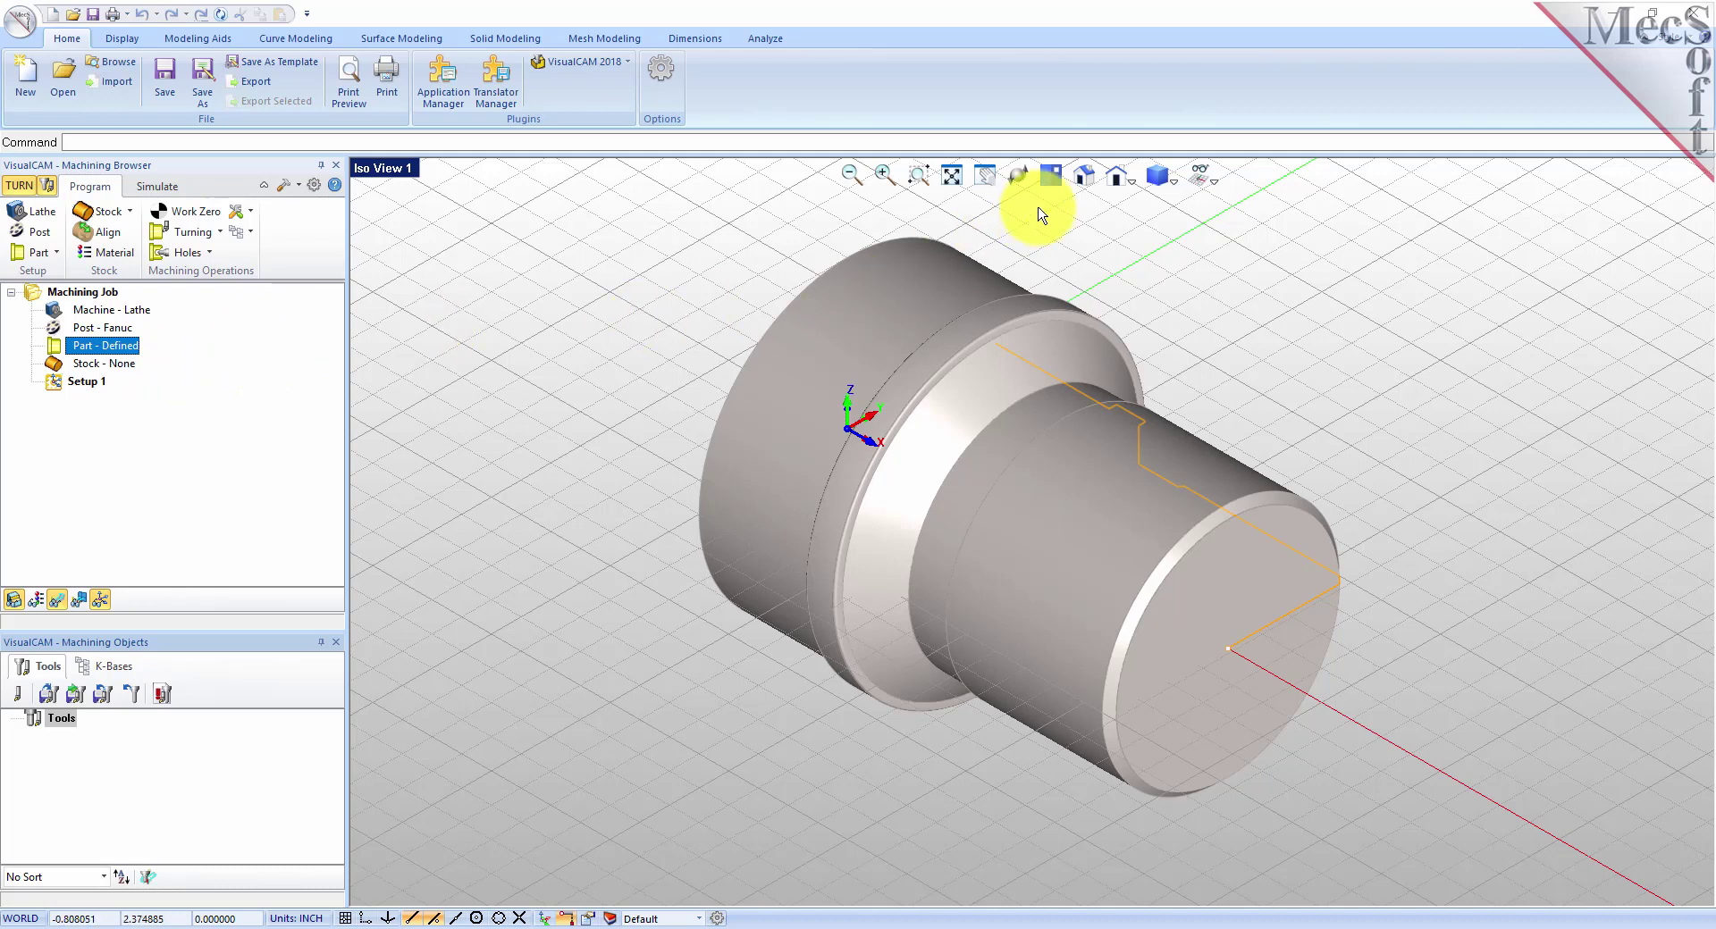
Inspect the part and its turning profile from the top and in isometric view
left_click(1053, 177)
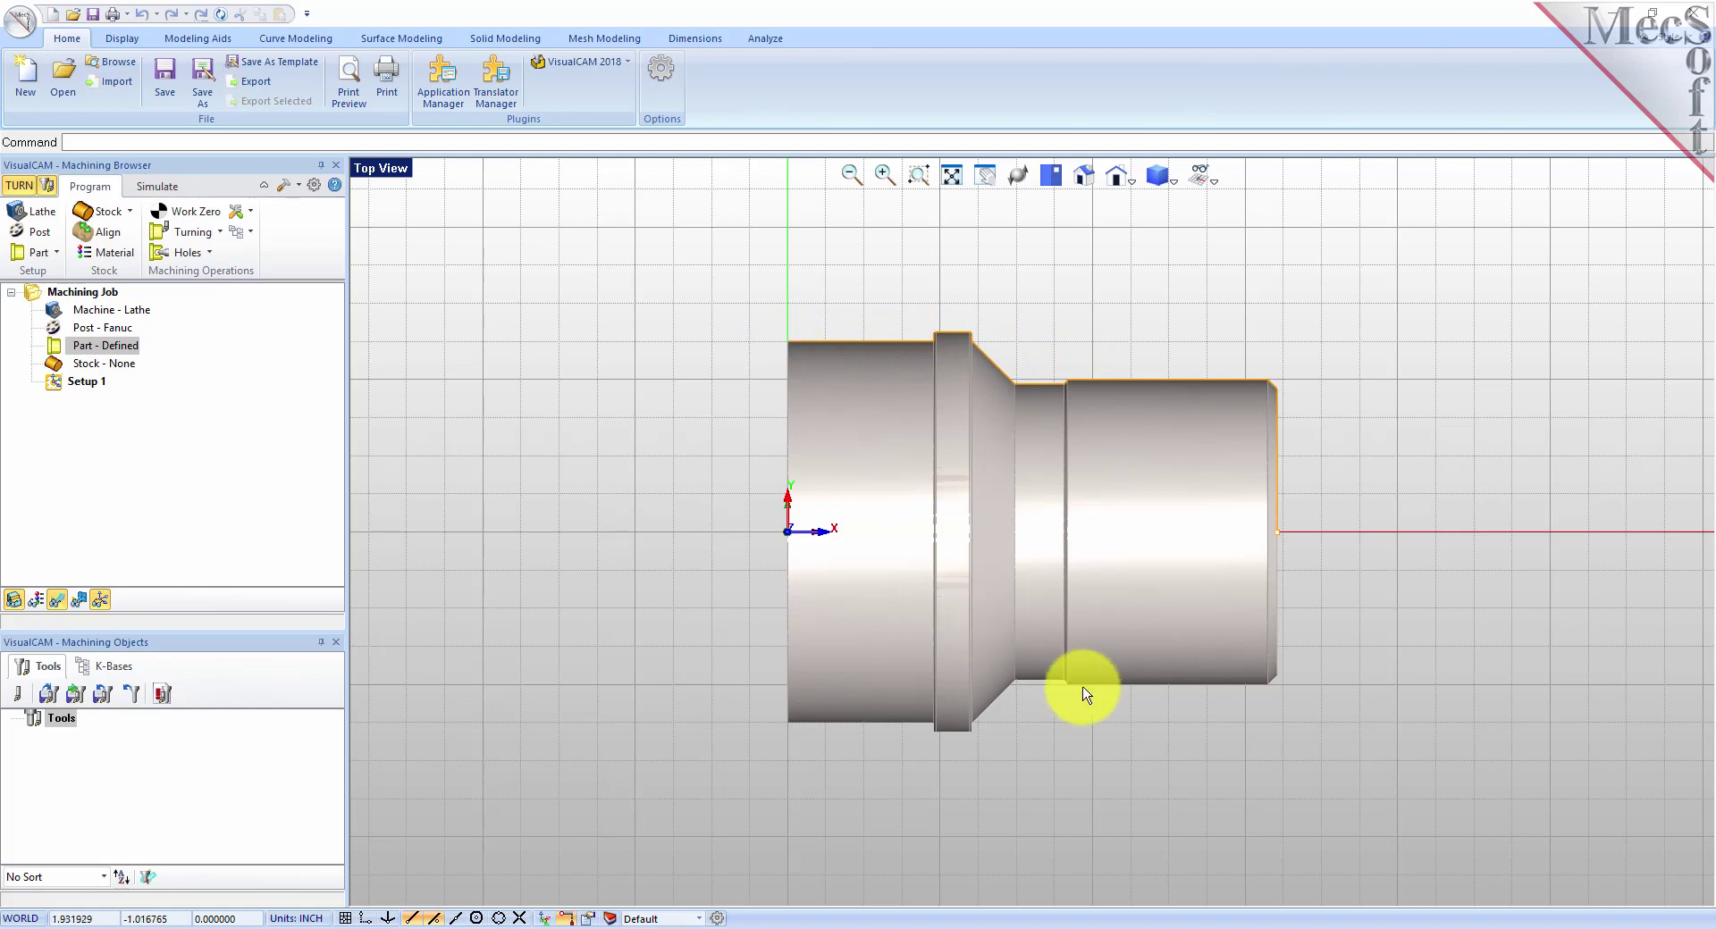
left_click(1083, 176)
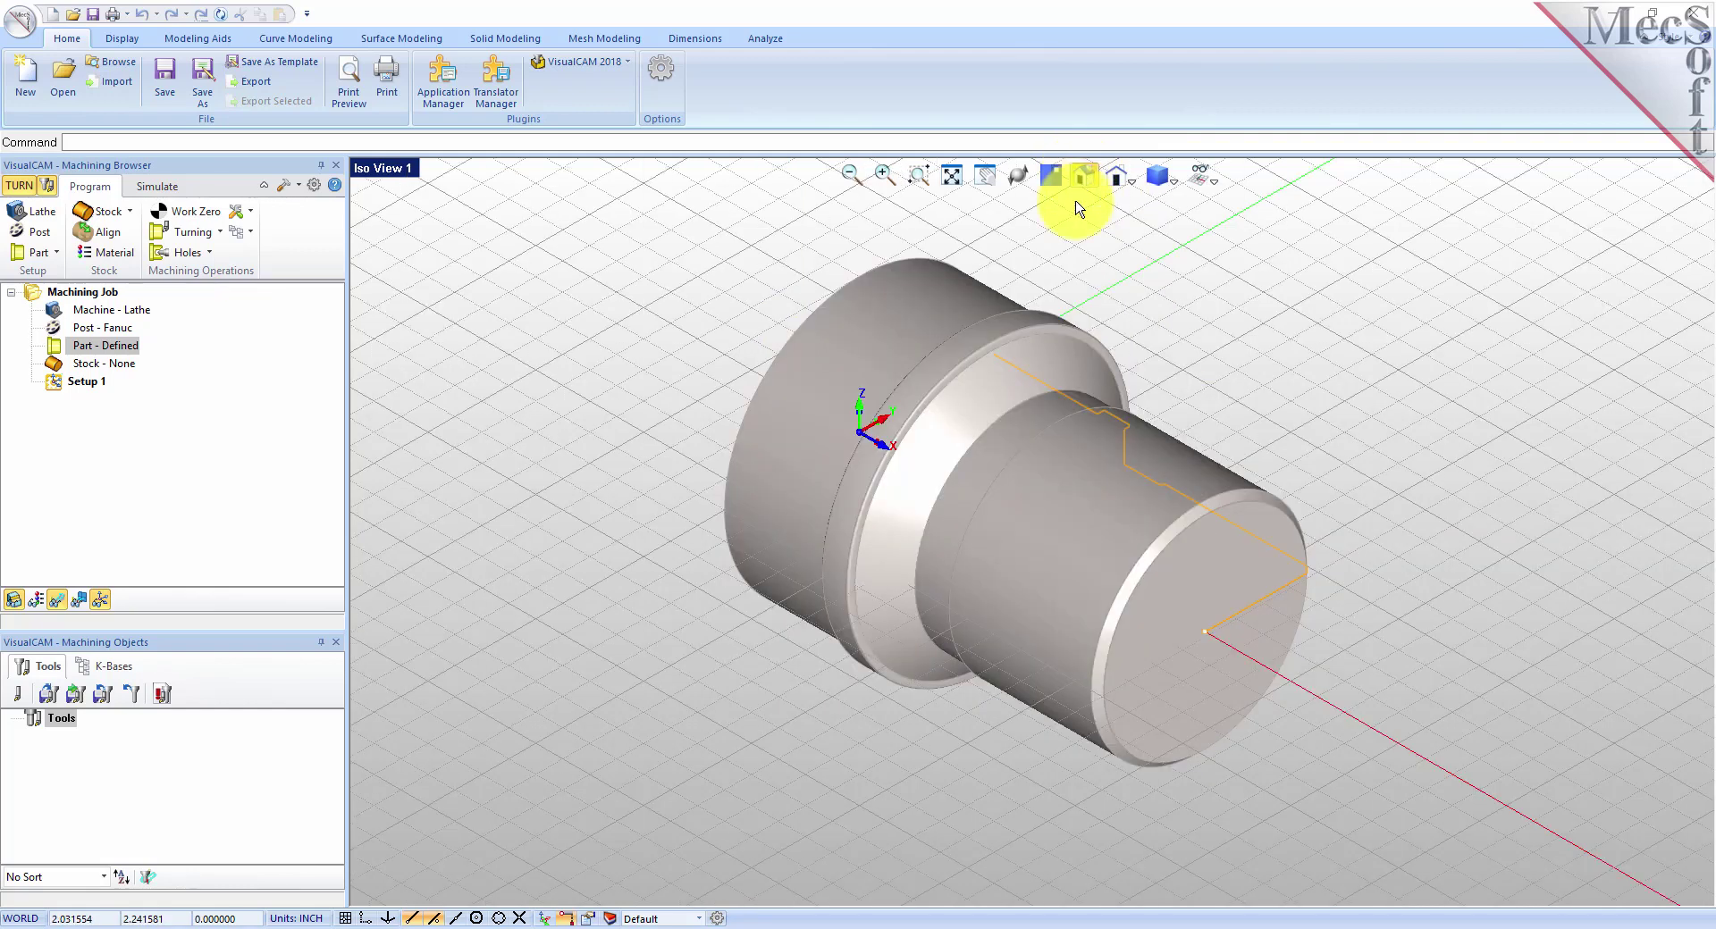
scroll(1152, 501, "down", 1)
scroll(1149, 487, "up", 1)
scroll(1142, 476, "up", 1)
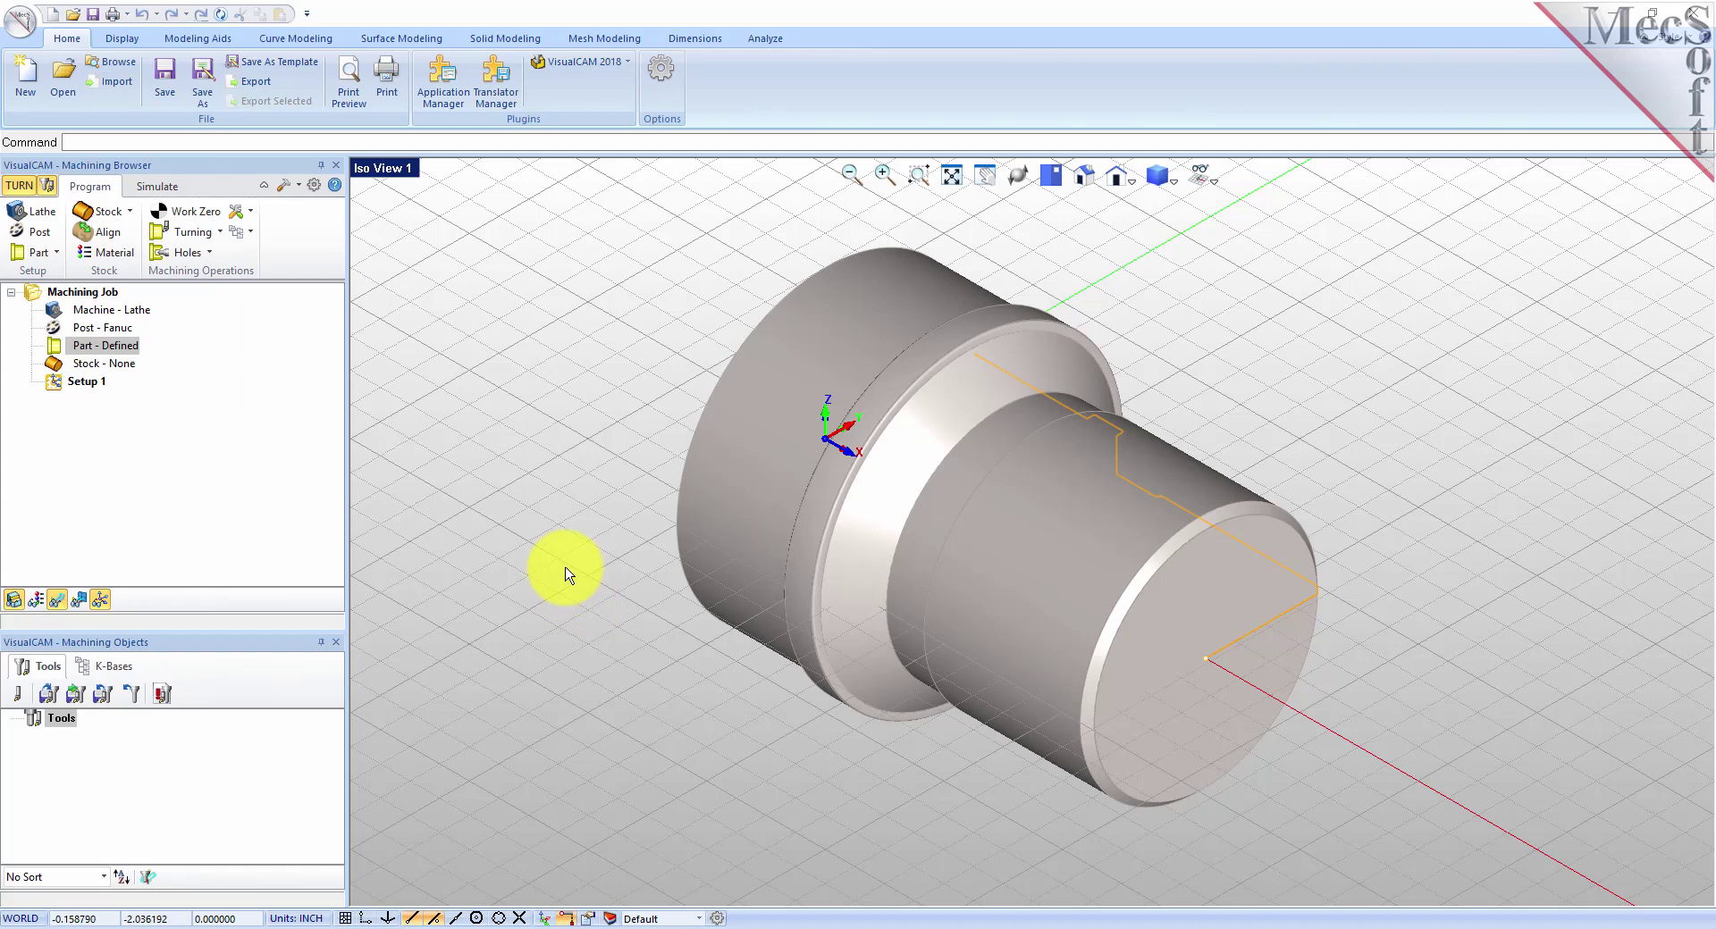
Create a cylinder stock with an outer radius of 1.5 and a length of 3.25
left_click(130, 215)
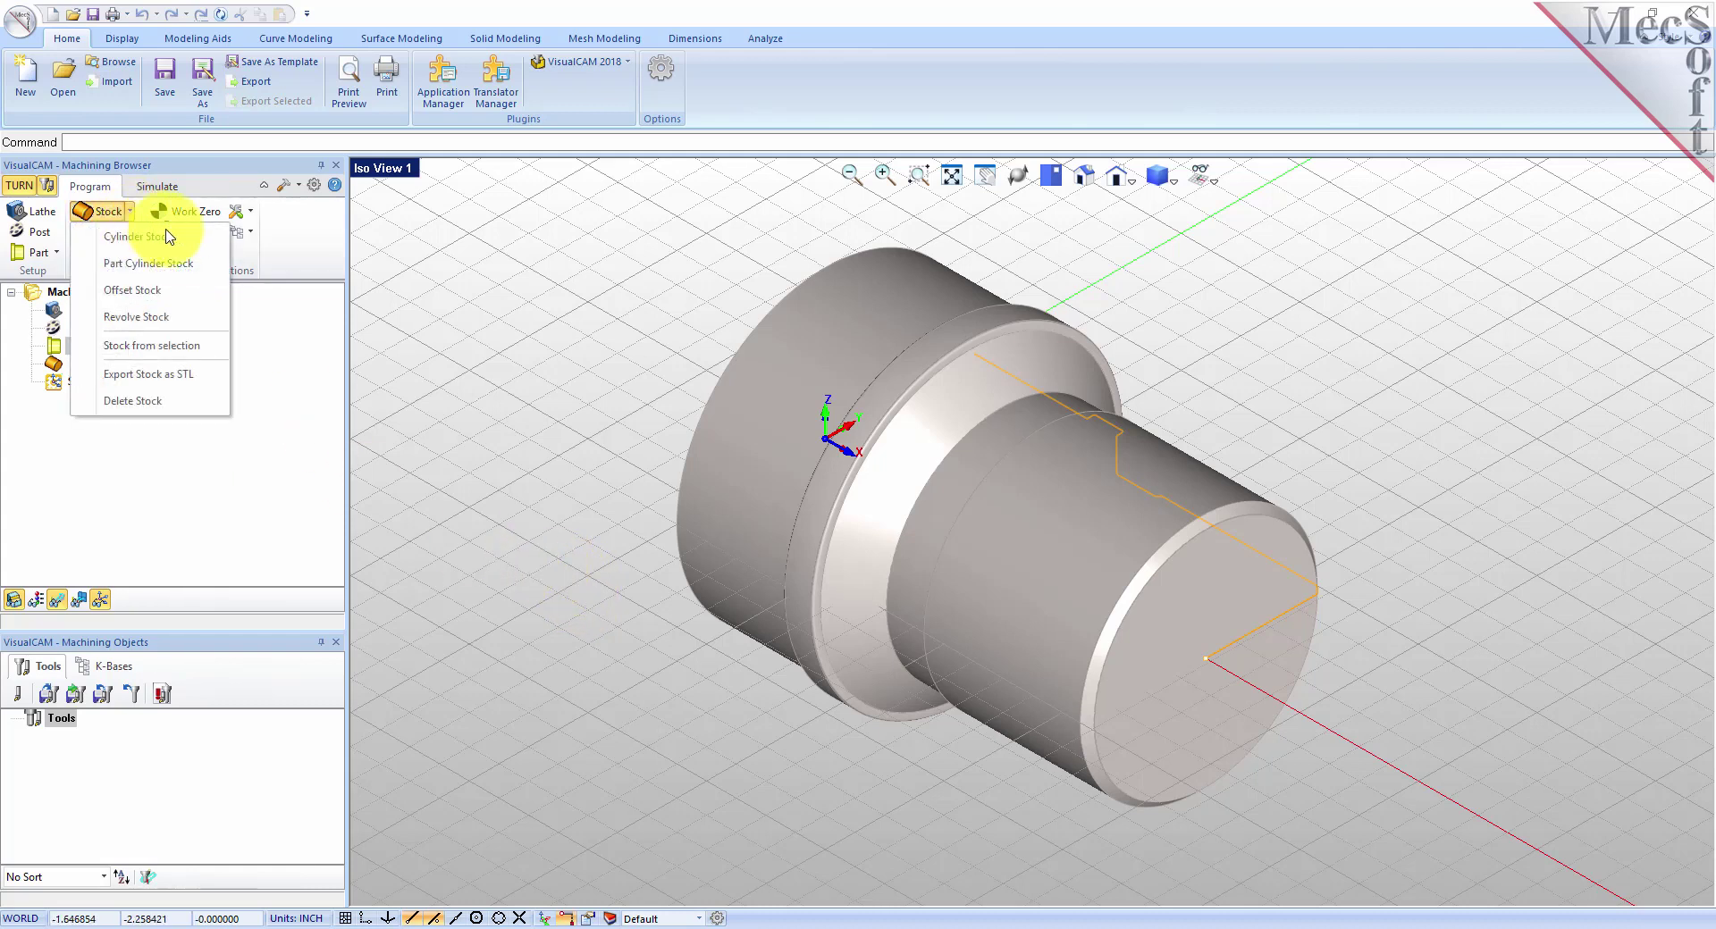
left_click(214, 243)
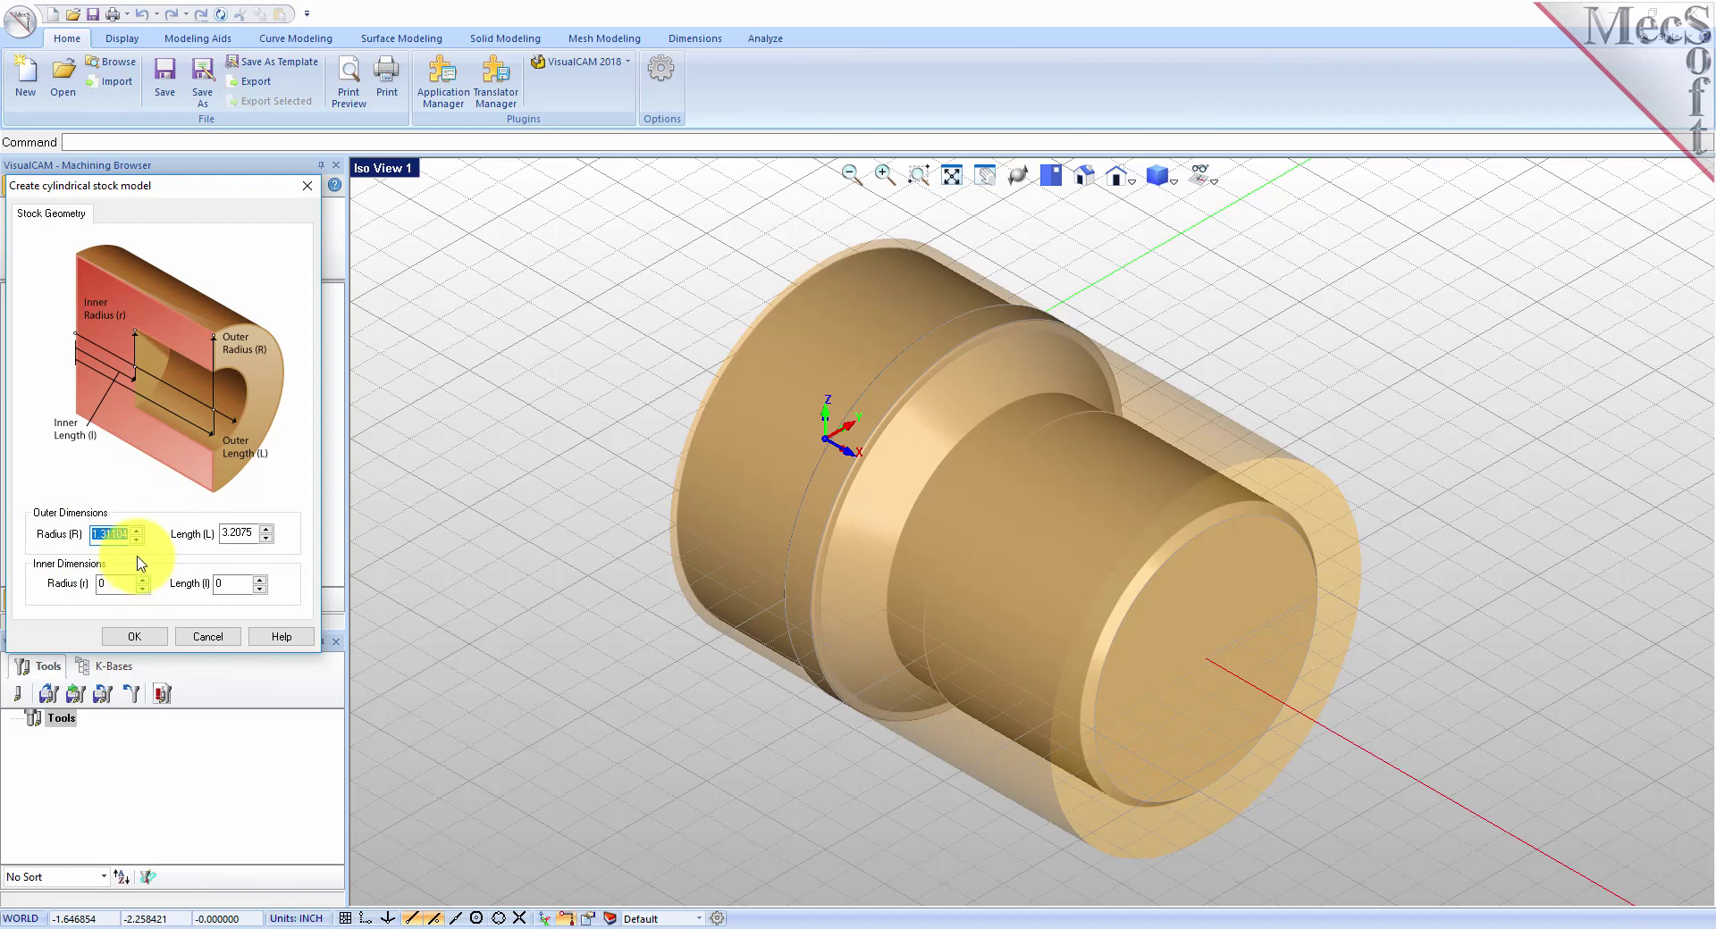
type("1.5")
left_click_drag(255, 533, 193, 532)
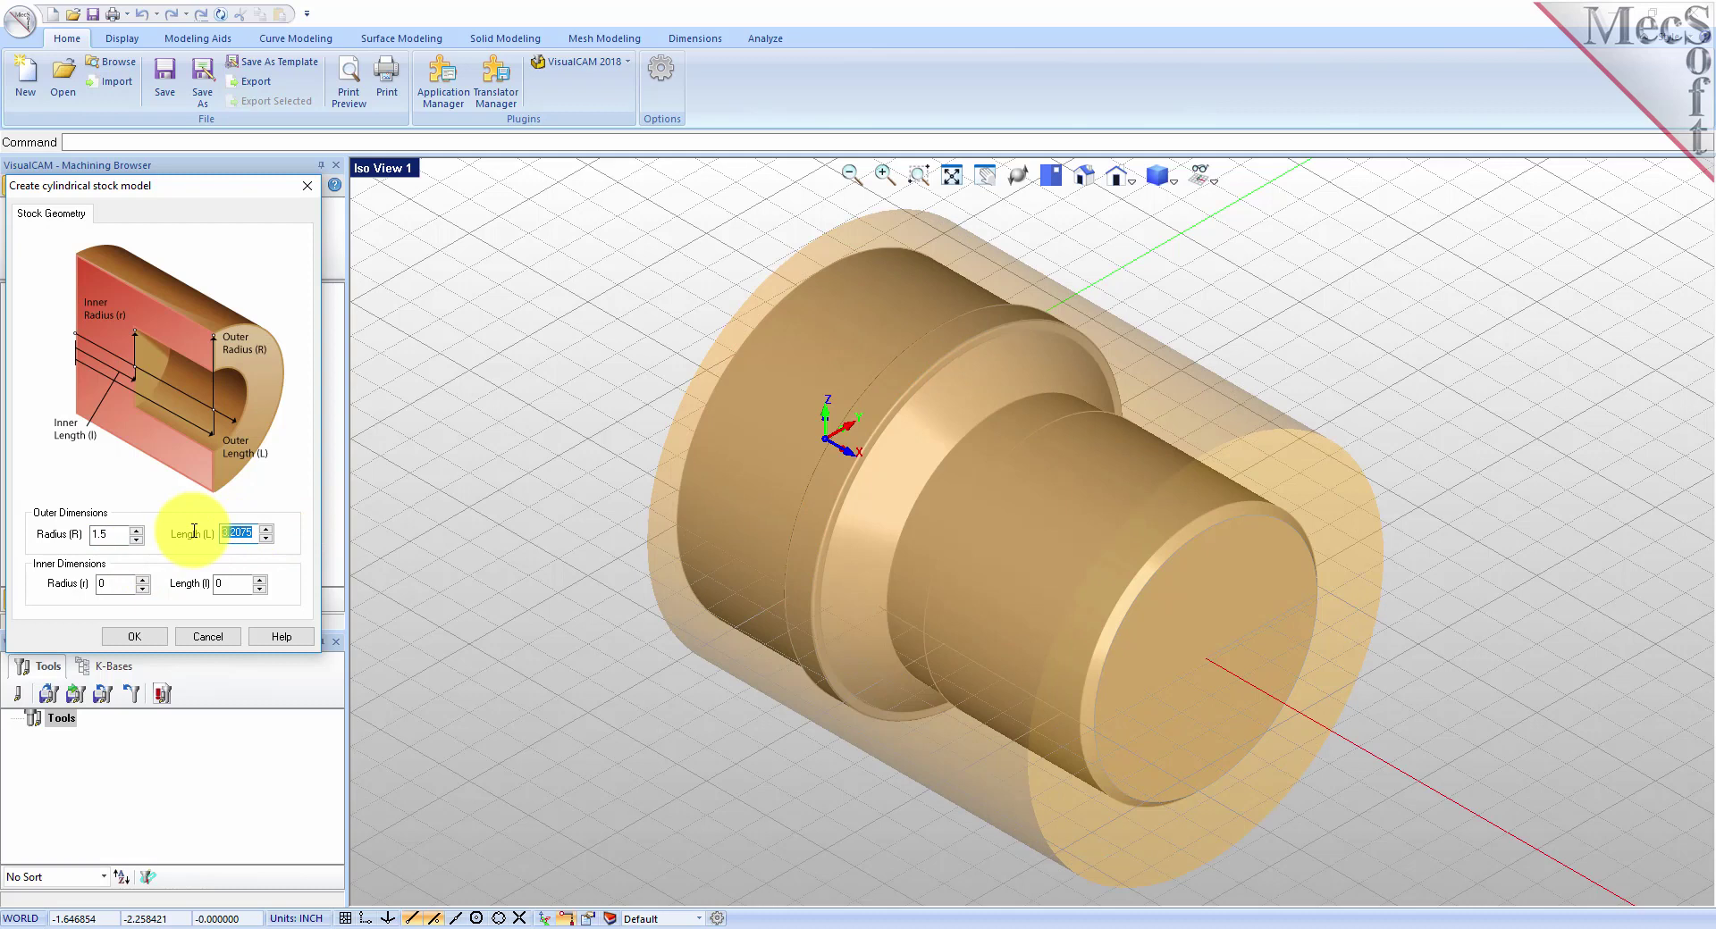
type("3.25")
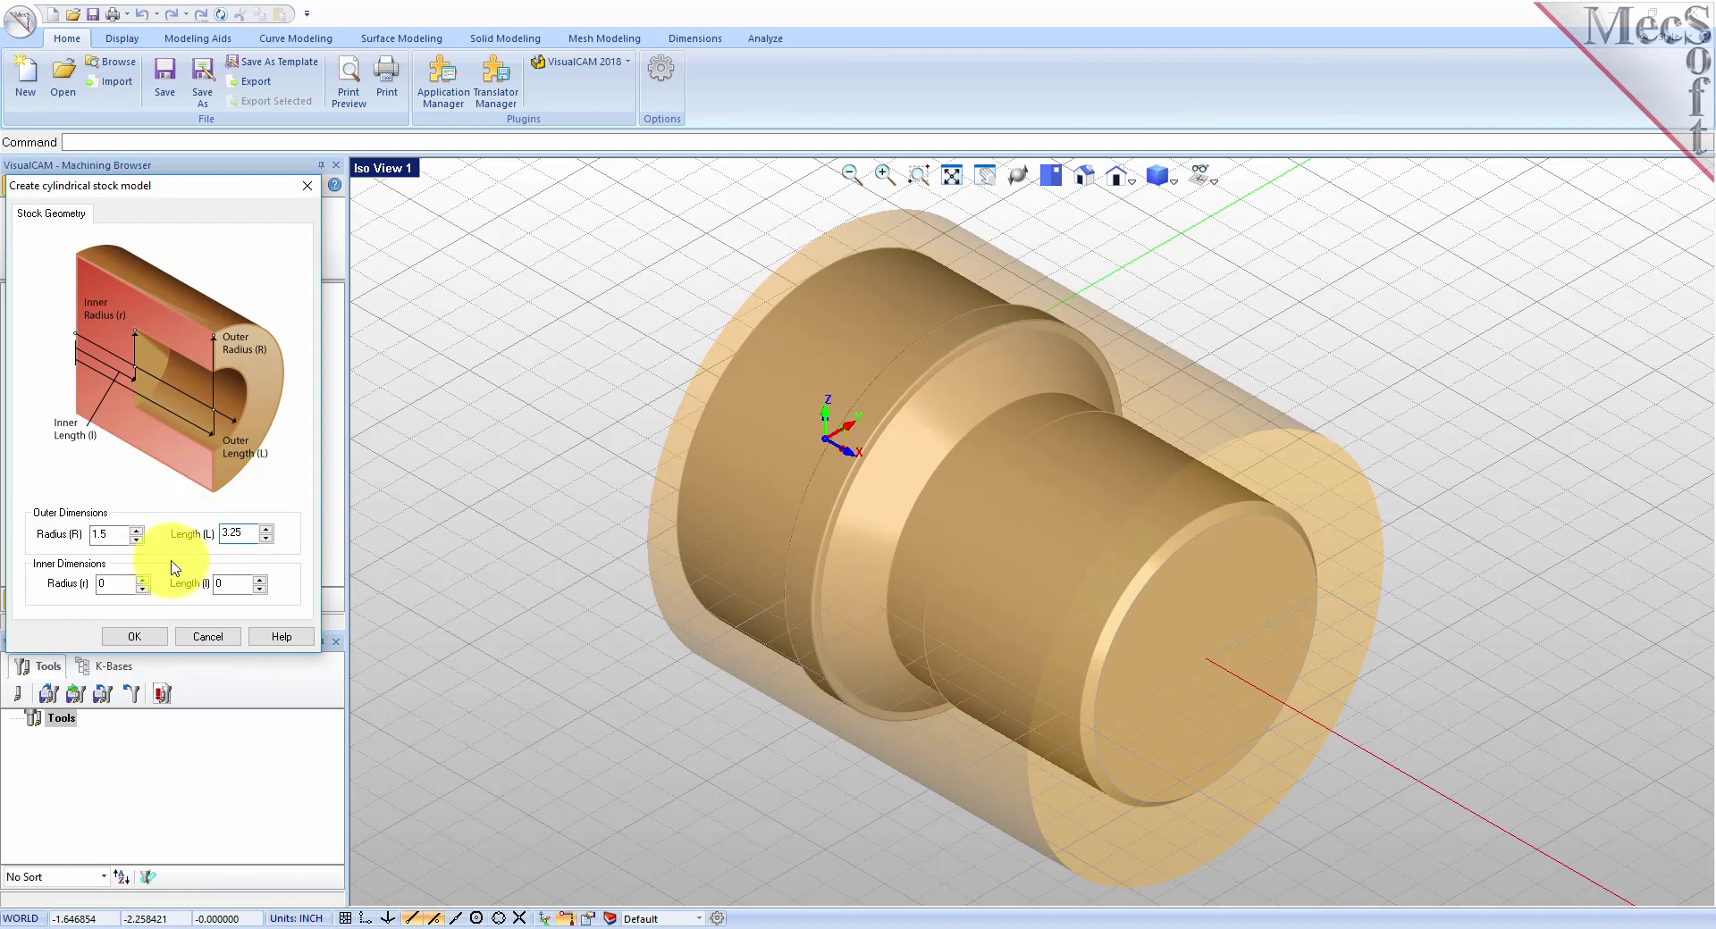
left_click(138, 635)
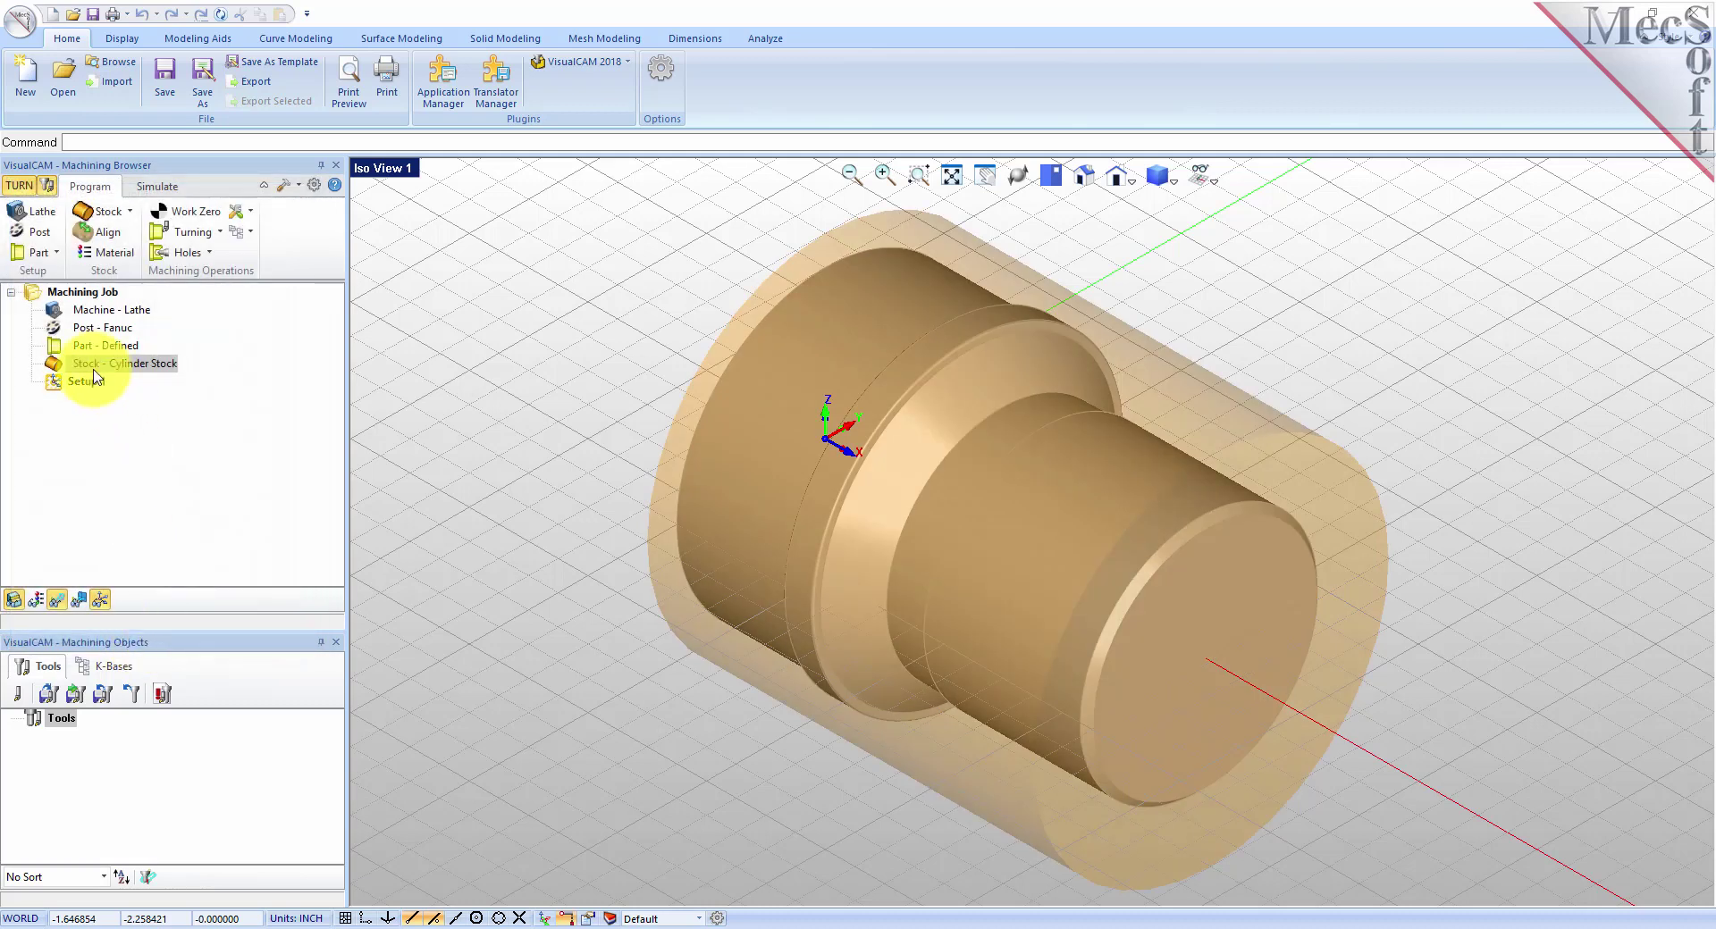
left_click(41, 365)
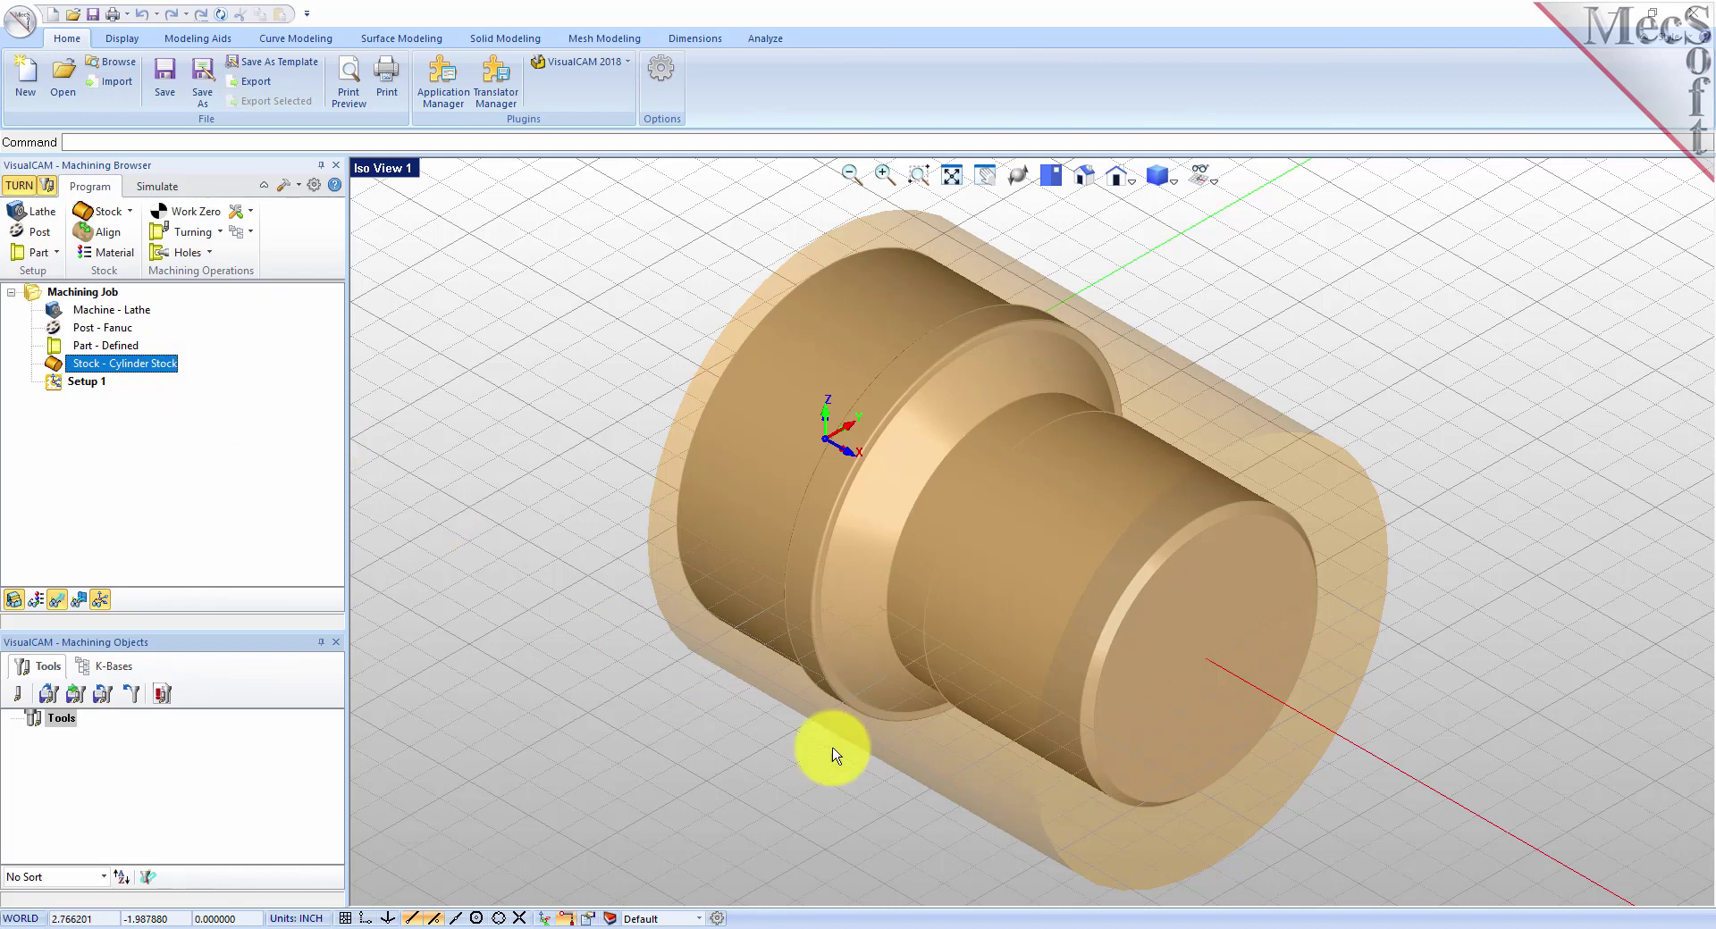
Toggle the stock's visibility off and back on to compare it with the part
left_click(16, 603)
left_click(14, 601)
left_click(16, 601)
left_click(16, 600)
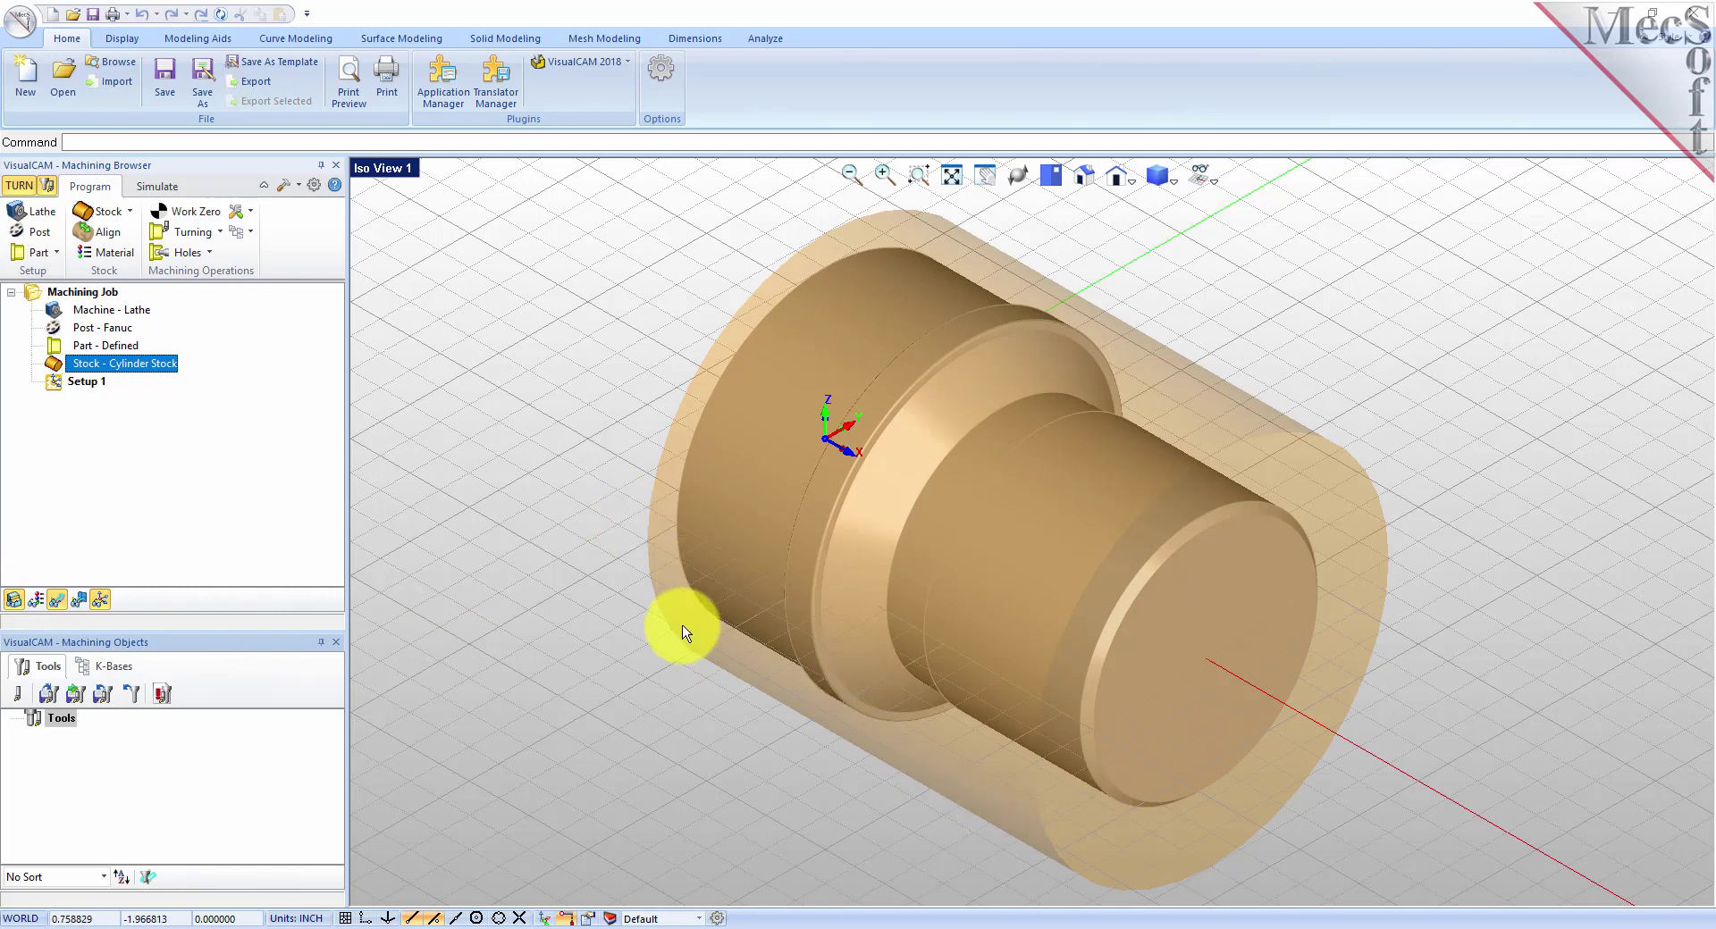
Align the stock about the part with the Z alignment set to Right
left_click(119, 236)
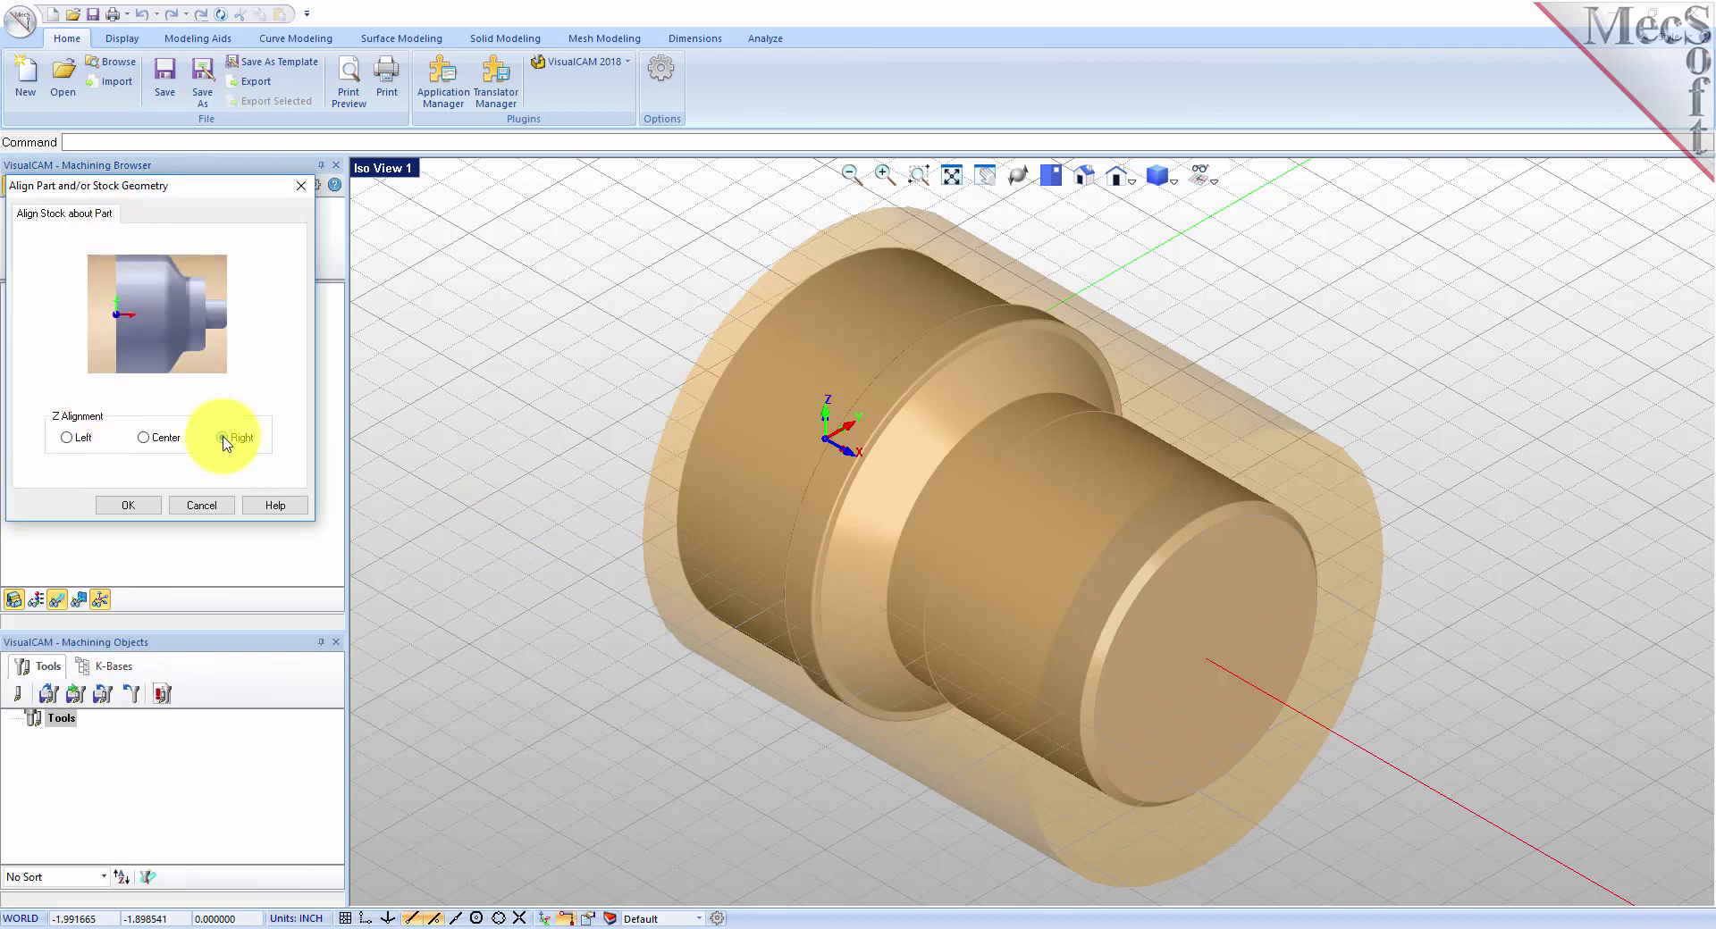
left_click(139, 508)
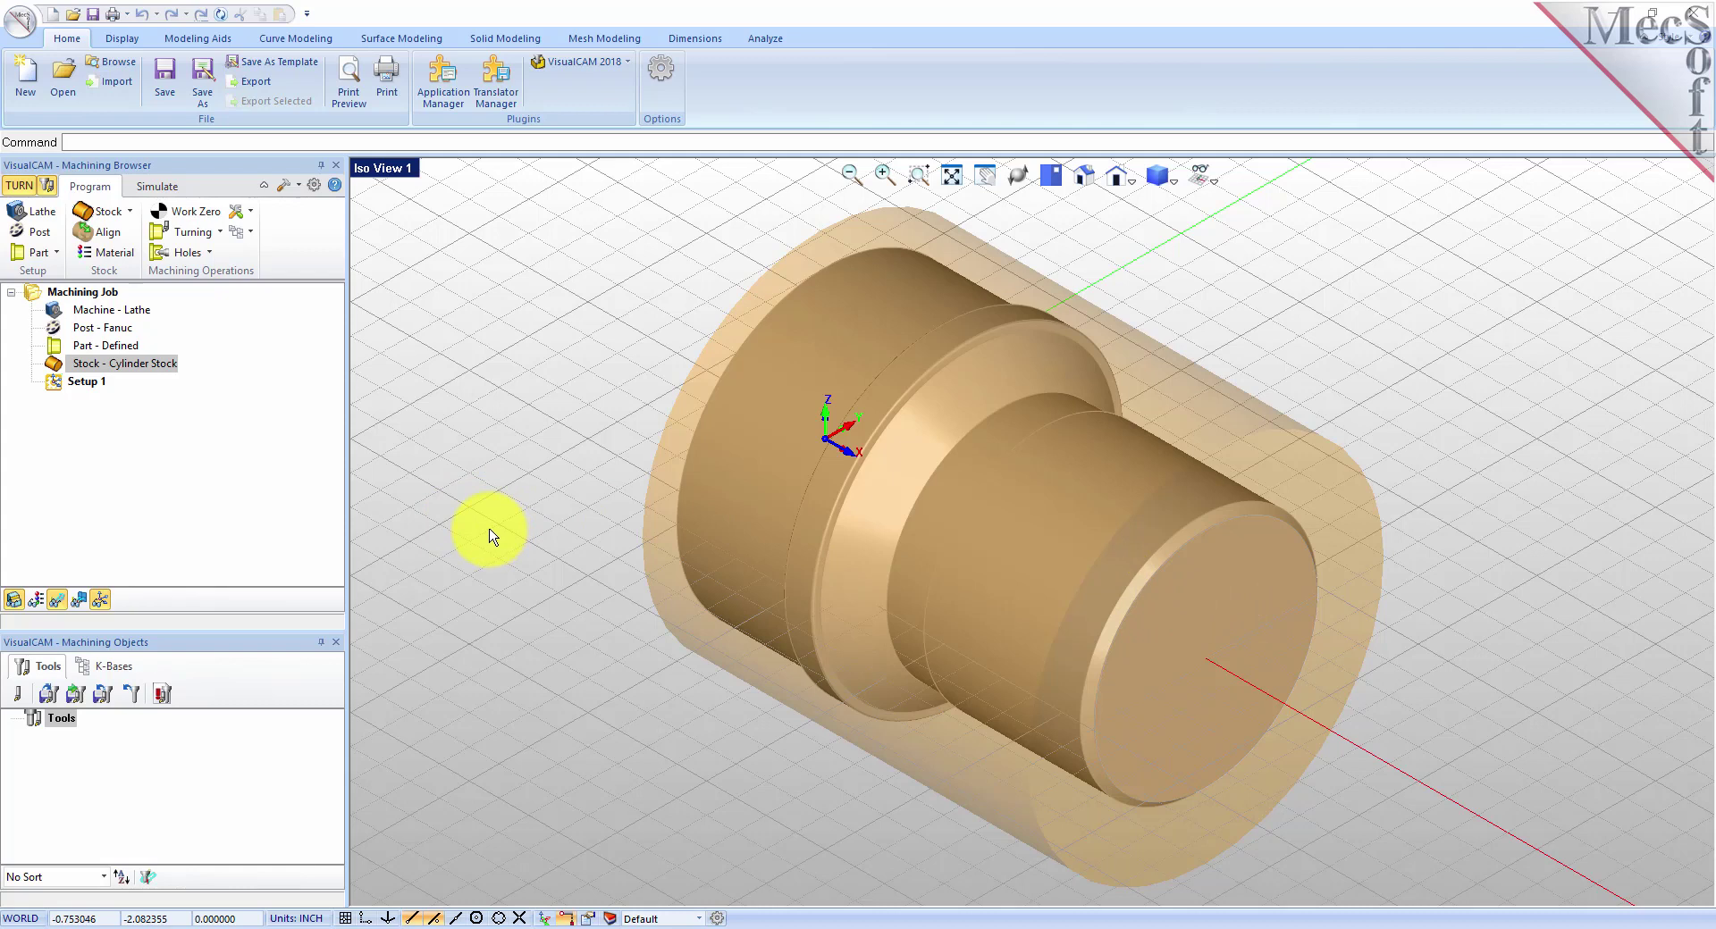
Set the stock material to ALUMINUM - 6061 and show the material texture on the model
left_click(115, 258)
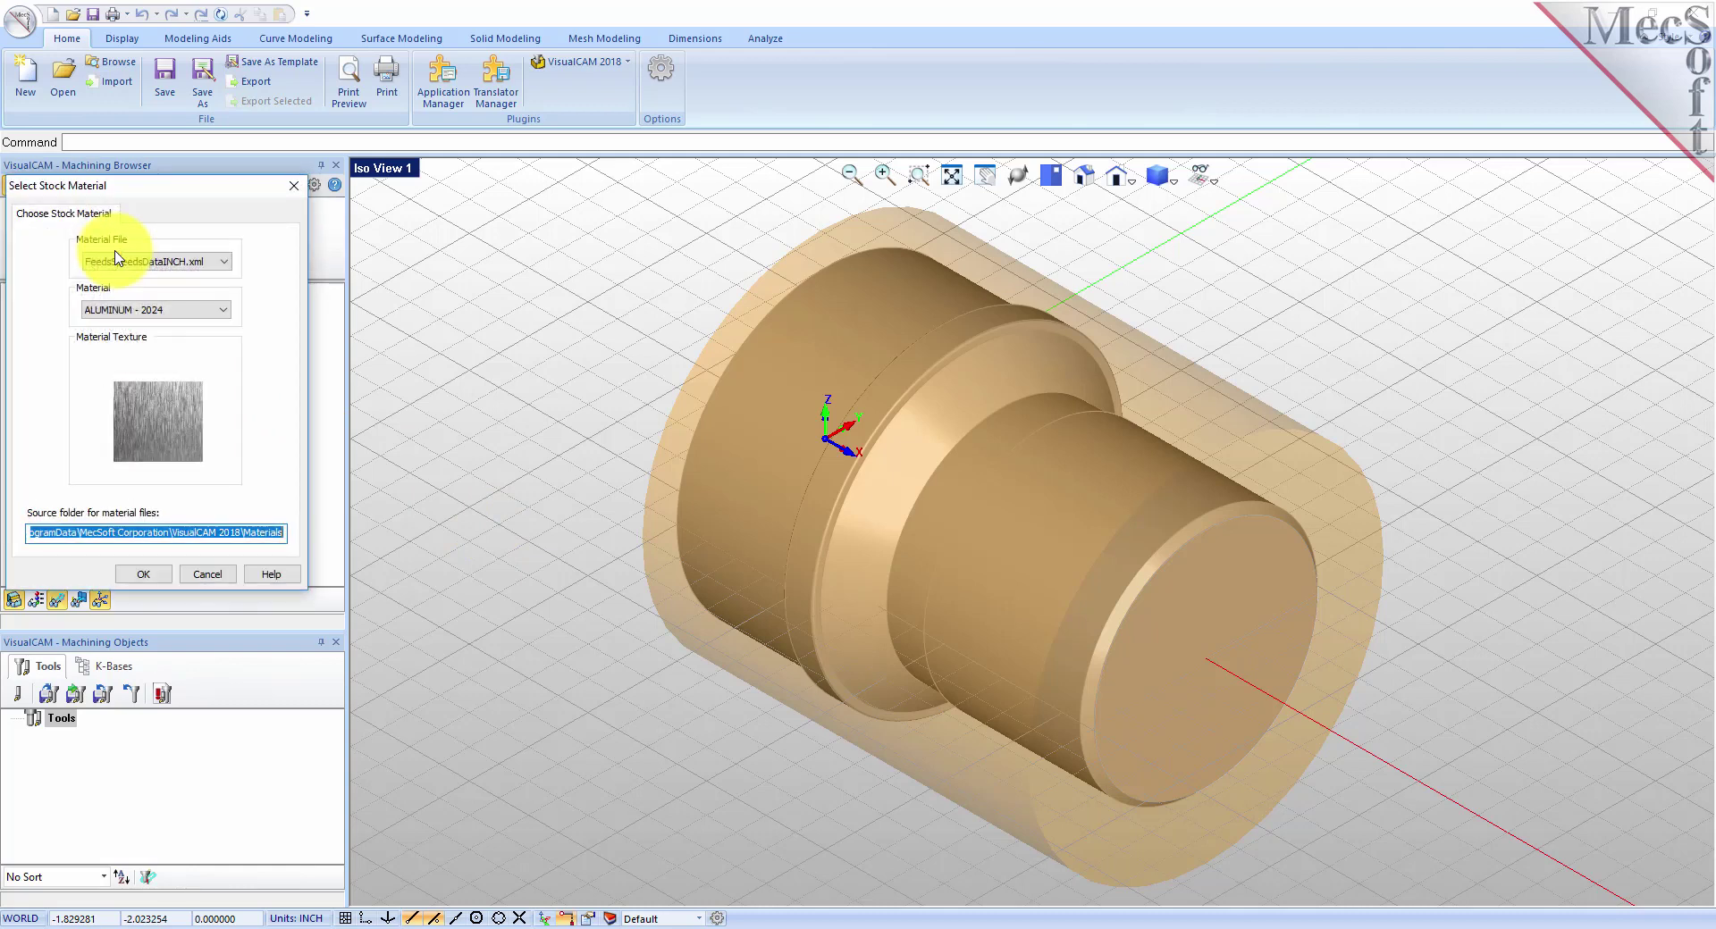
left_click(222, 309)
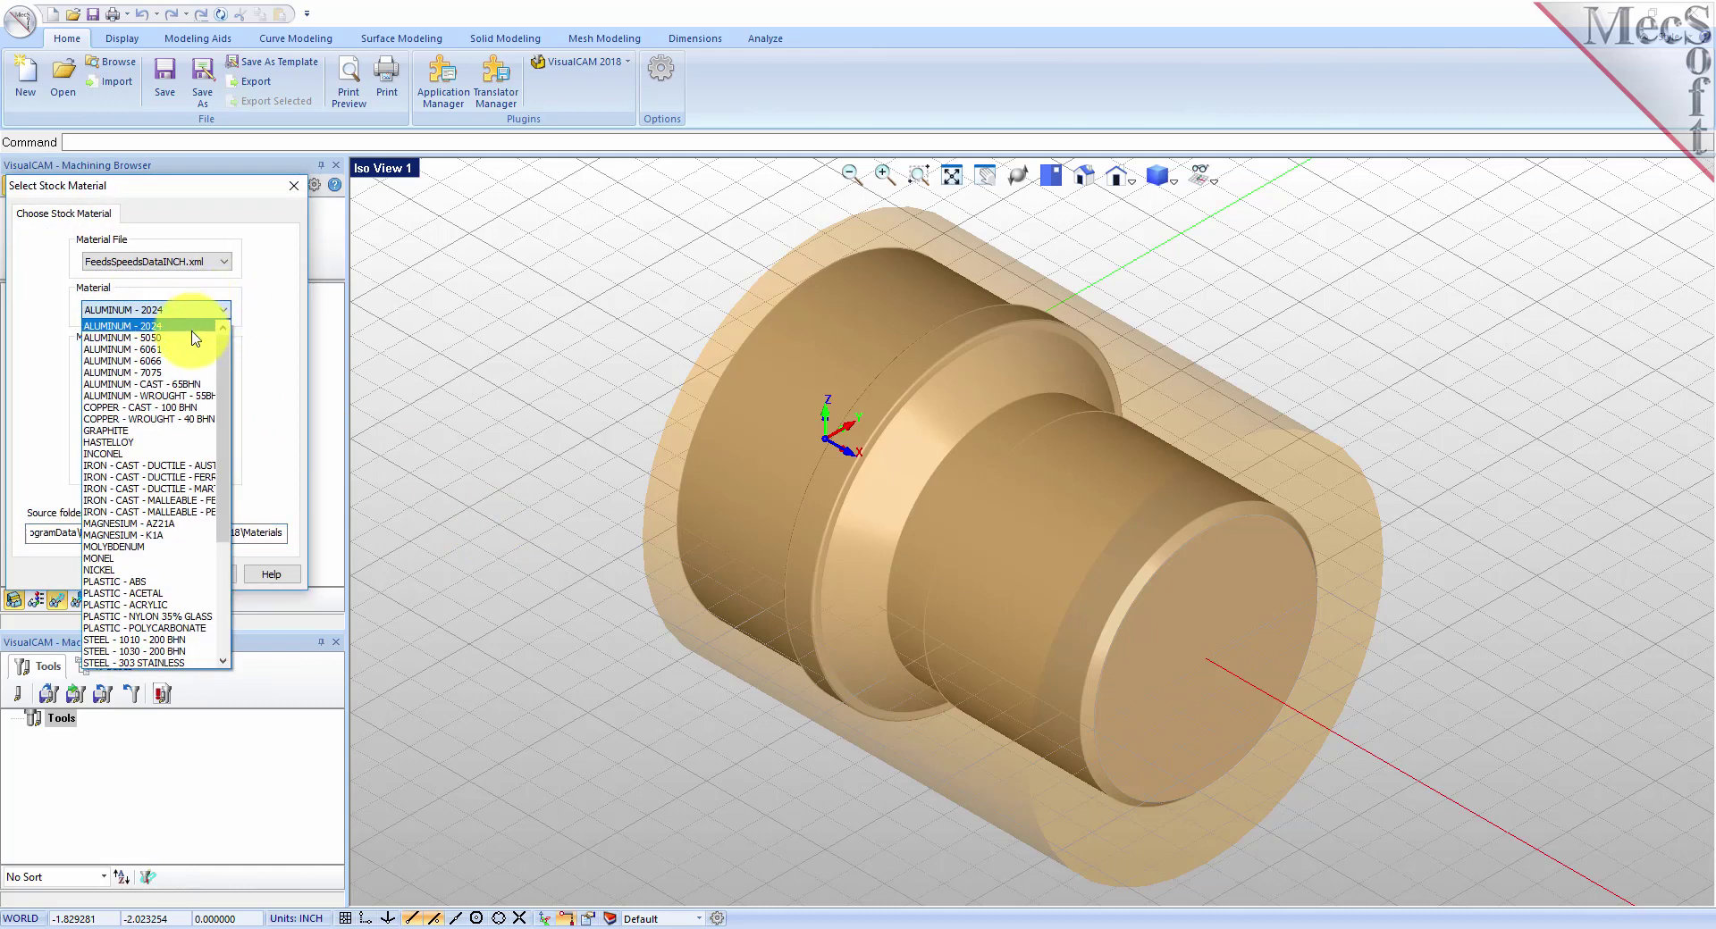
left_click(170, 350)
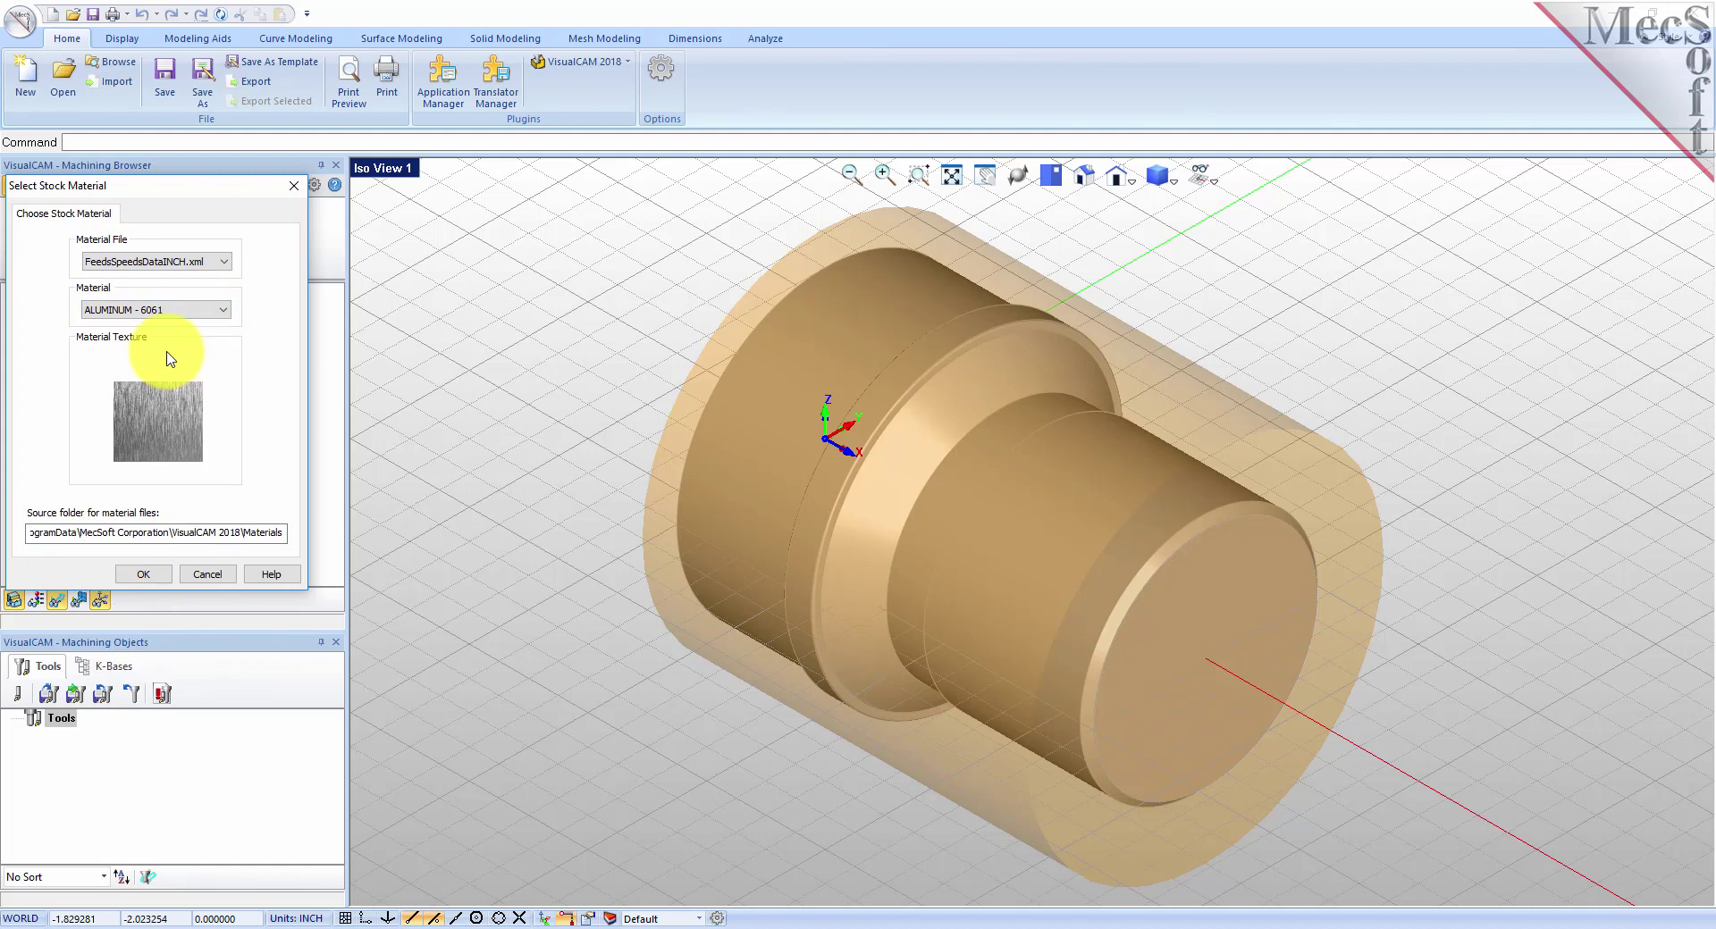
left_click(143, 574)
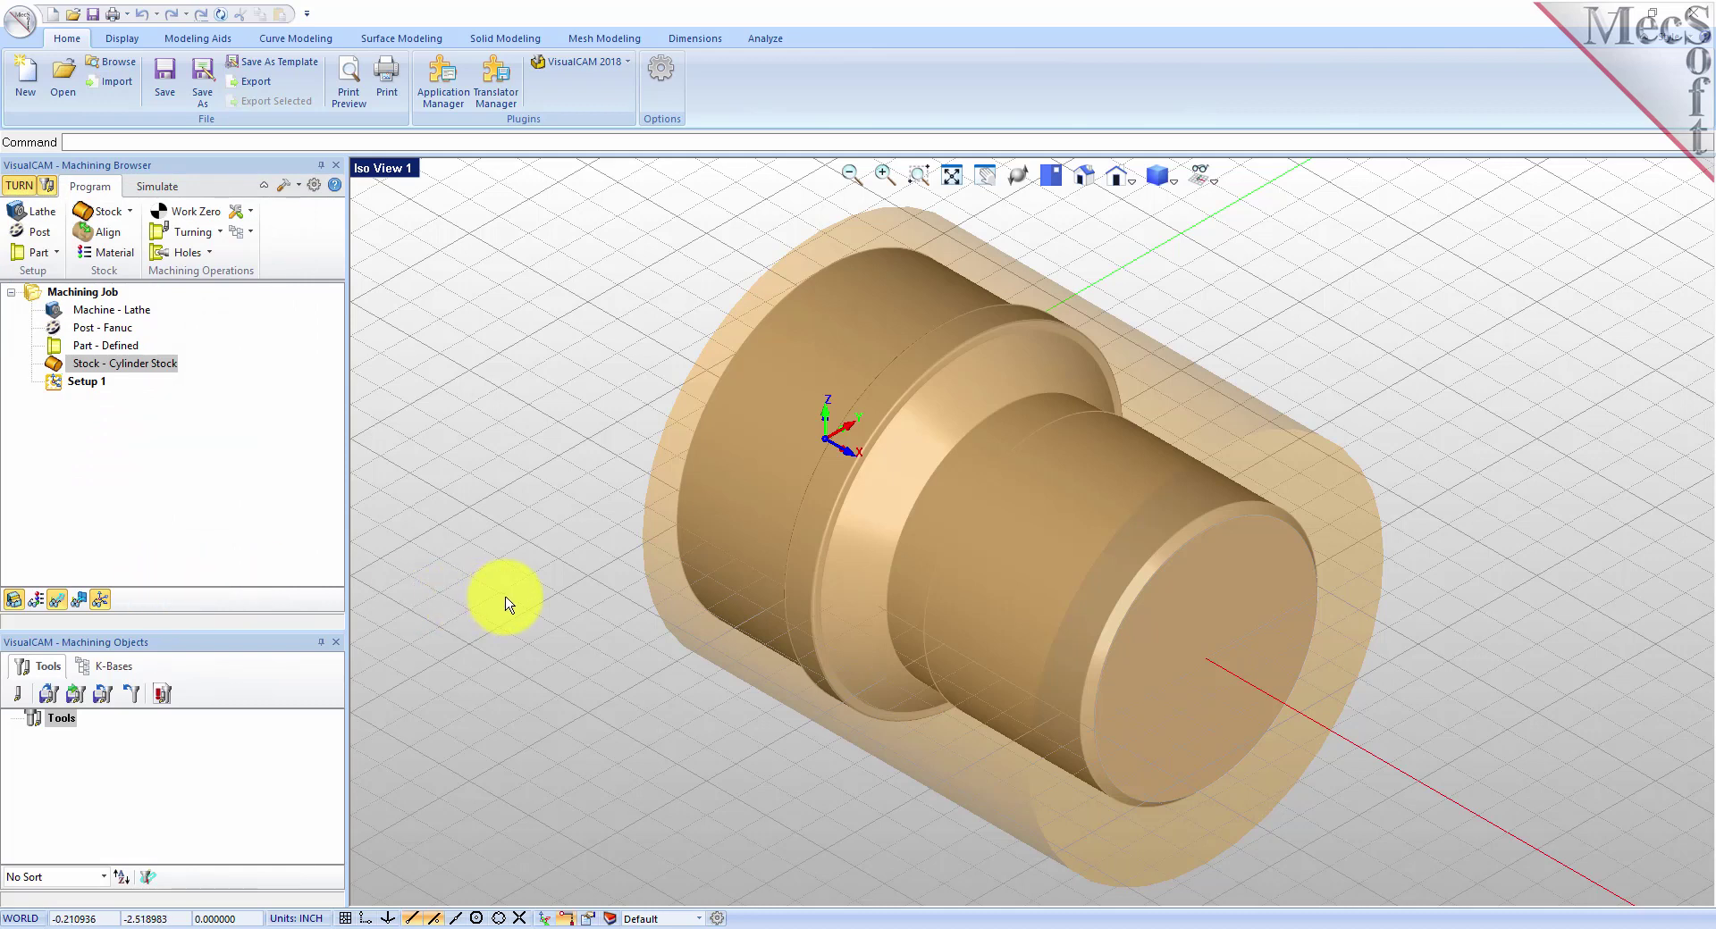
left_click(36, 601)
left_click(37, 608)
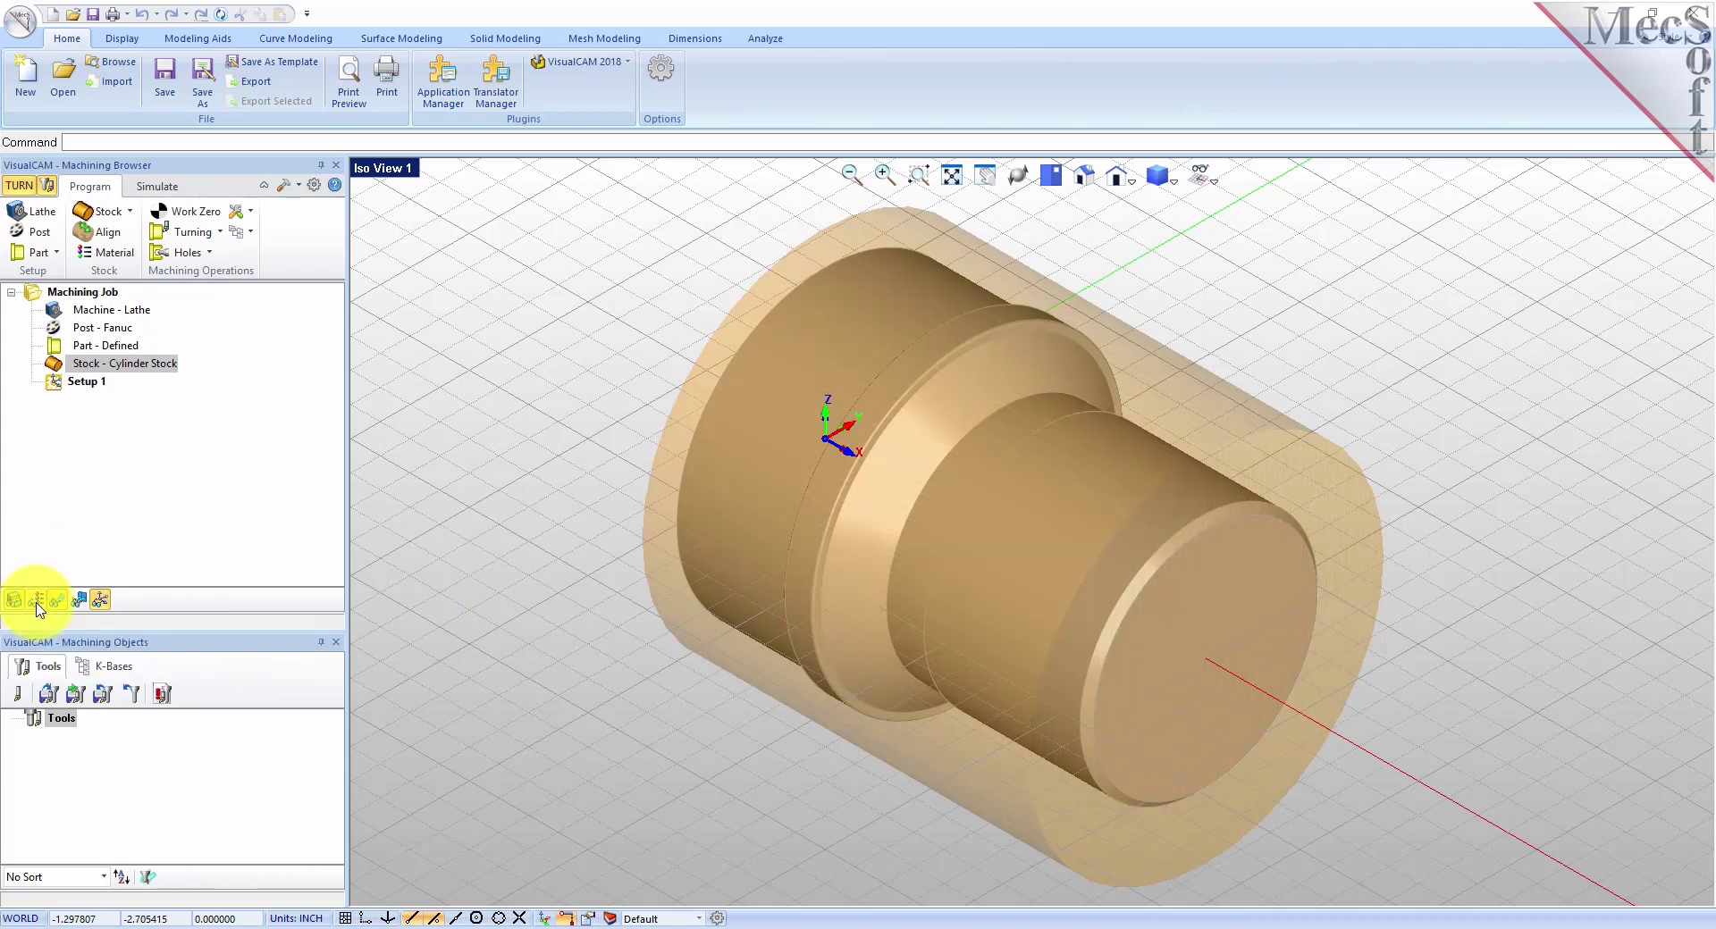
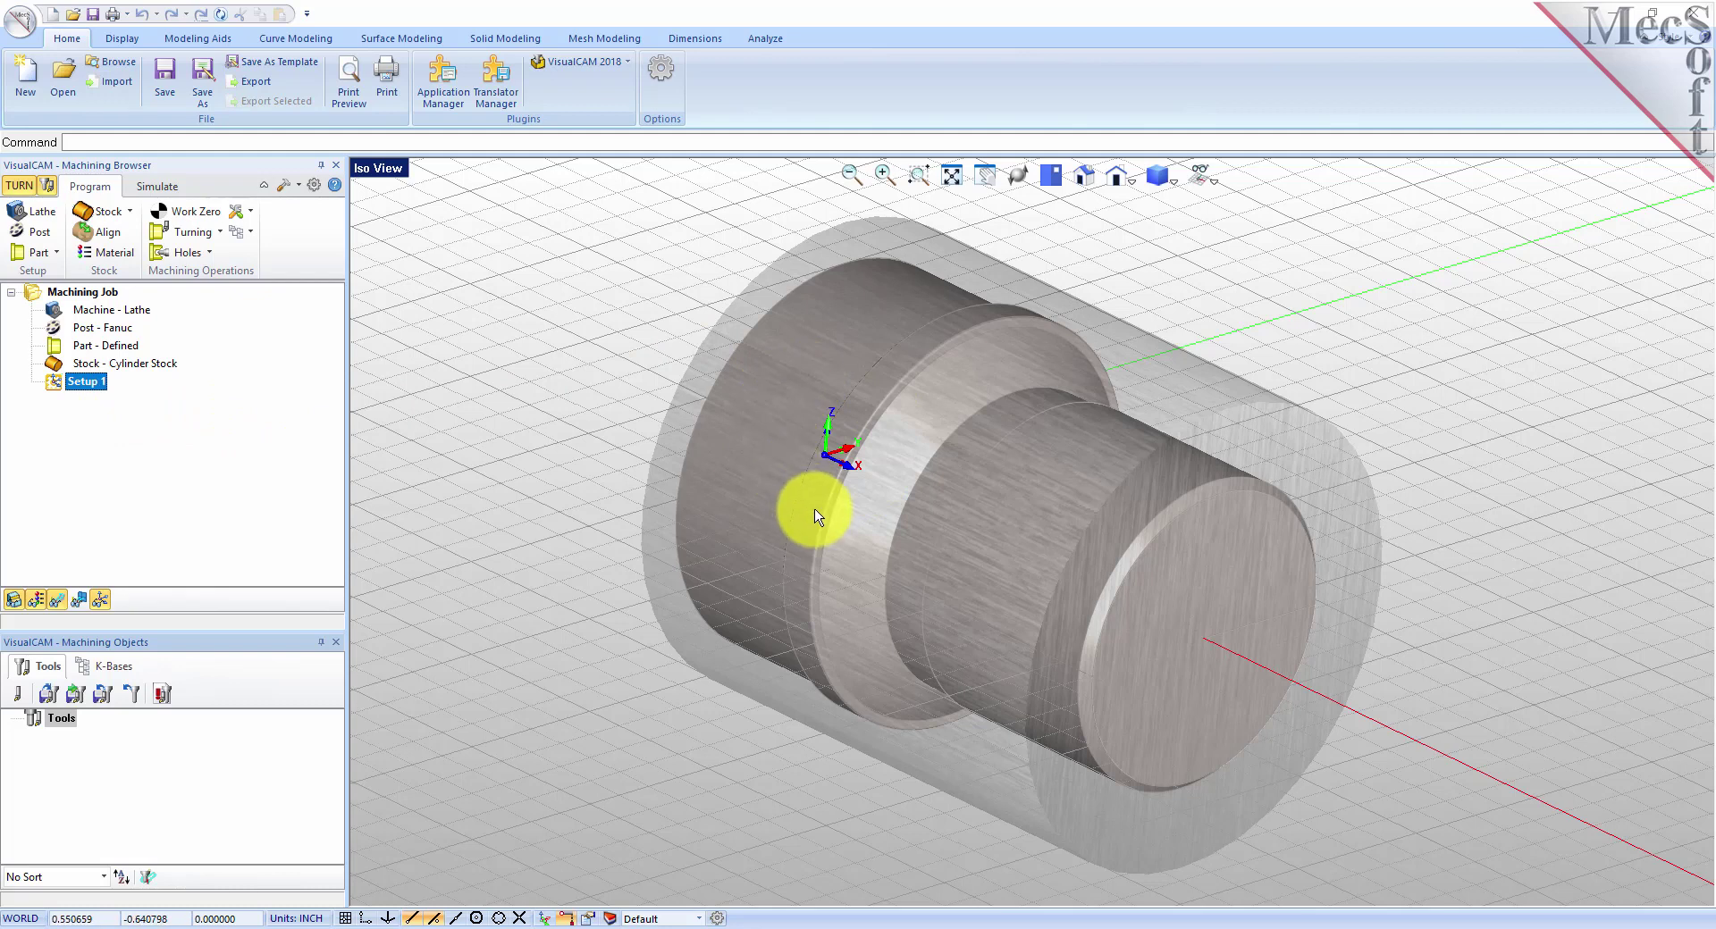
Toggle the machine coordinate system display to check its orientation on the part
middle_click_drag(812, 515, 817, 527)
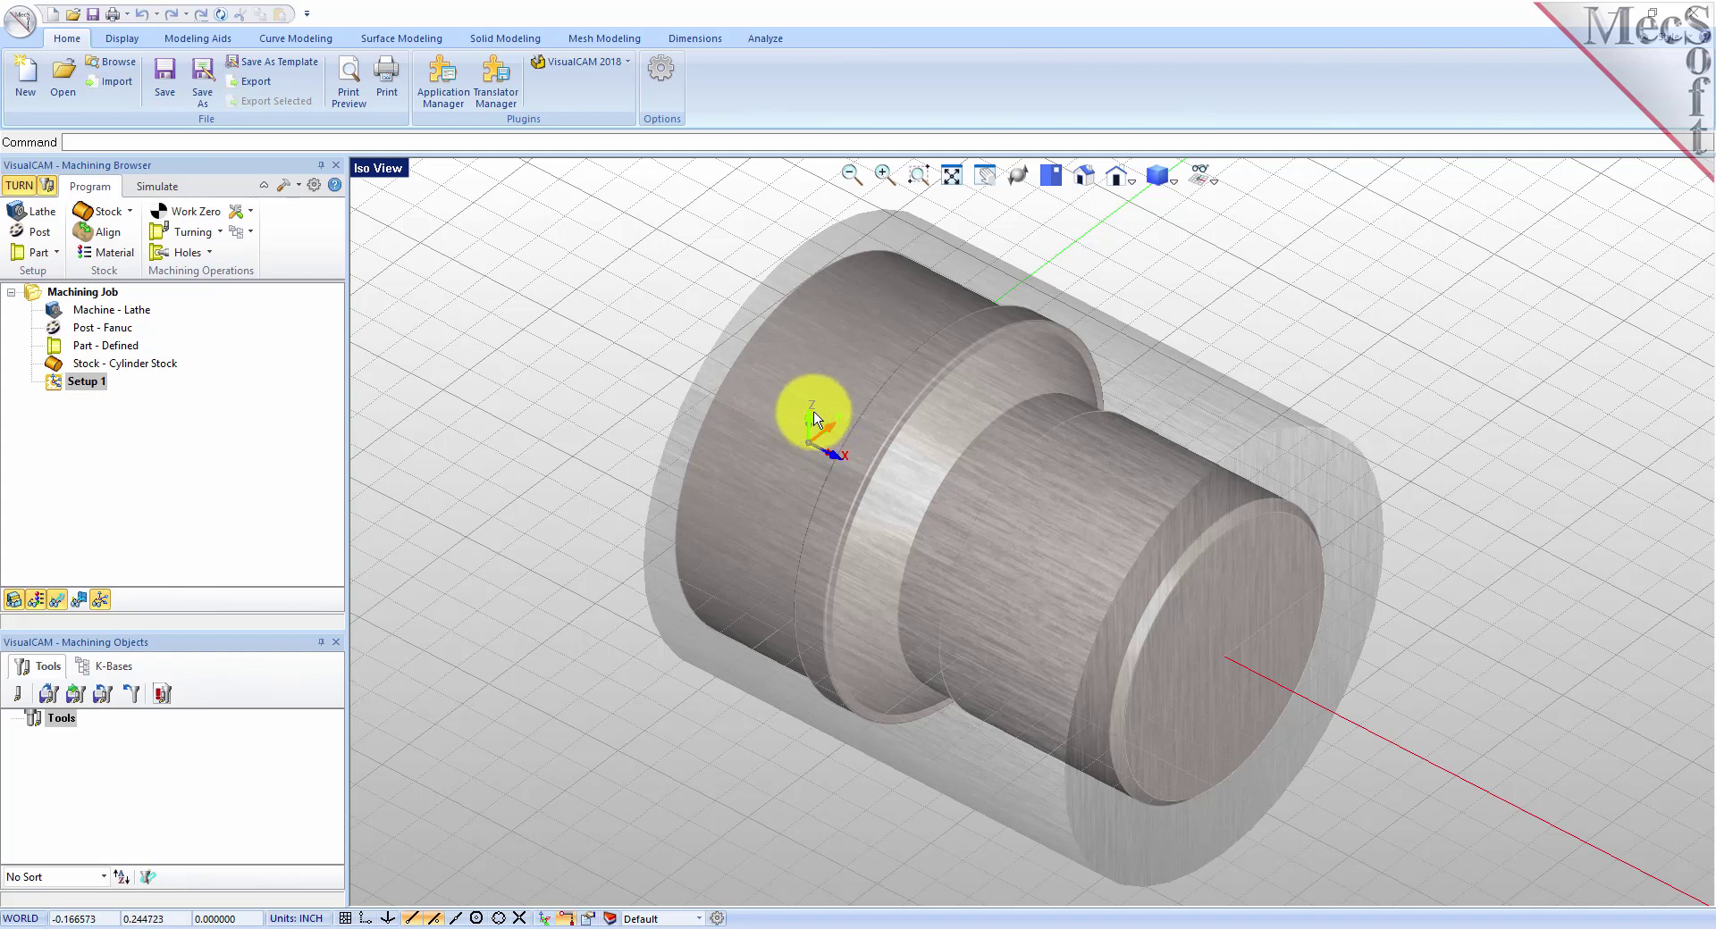
left_click(104, 603)
left_click(105, 603)
left_click(104, 603)
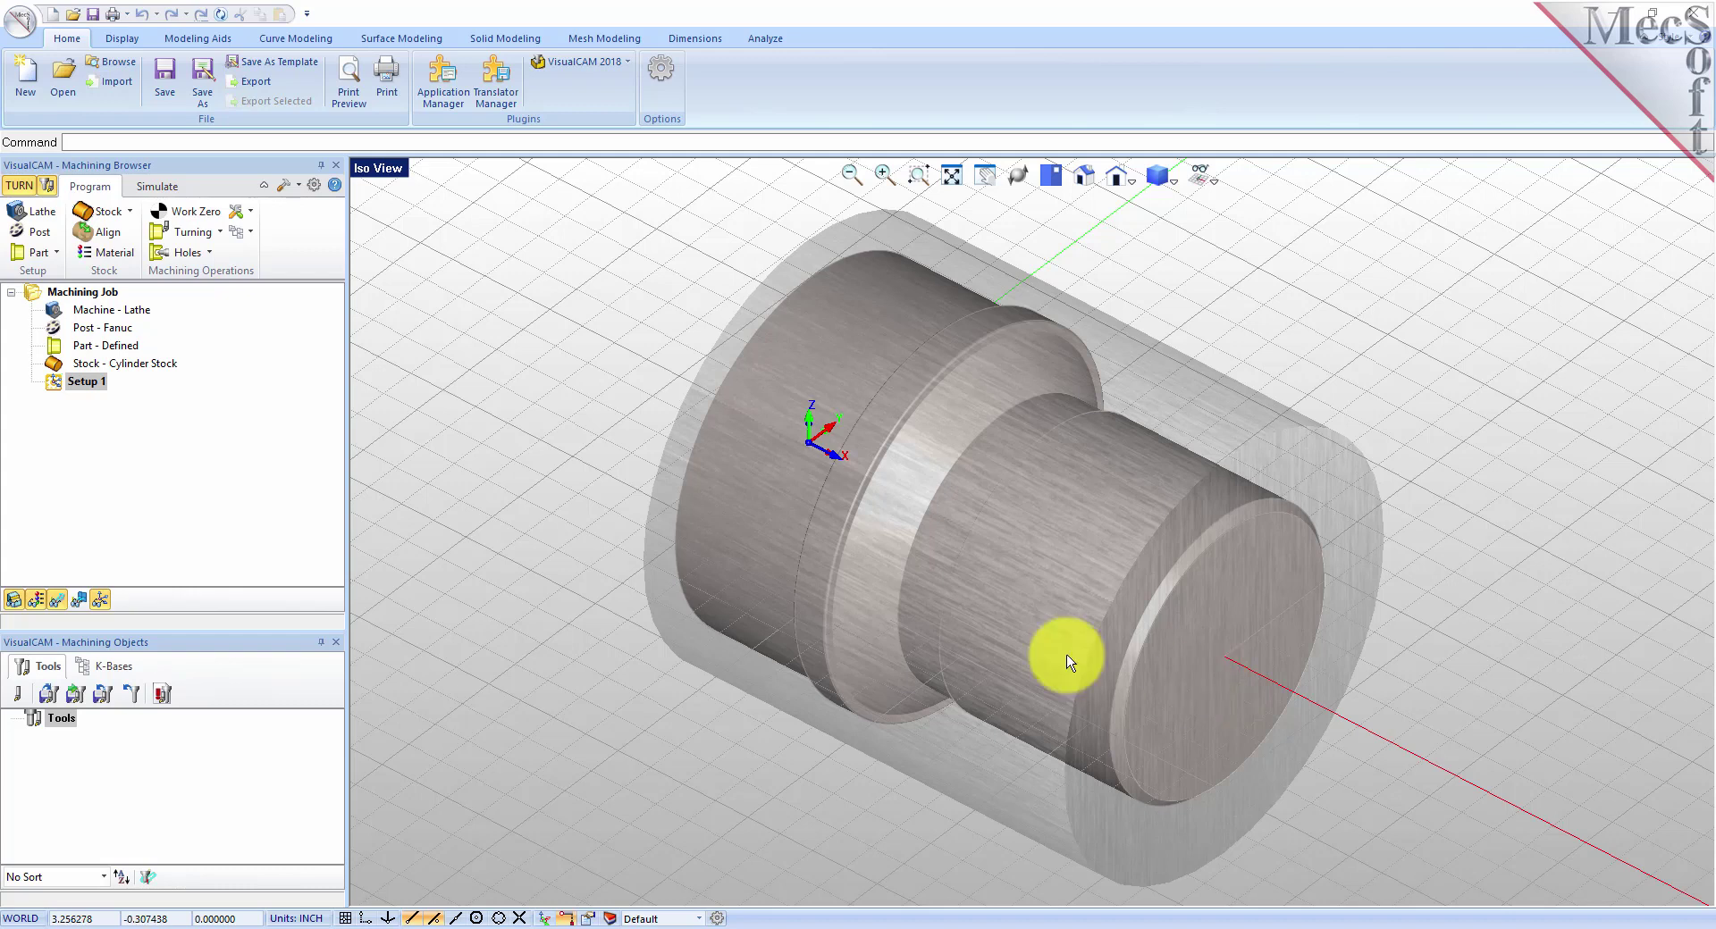
Generate a work zero set to the stock box, using the Right Most zero face
left_click(195, 212)
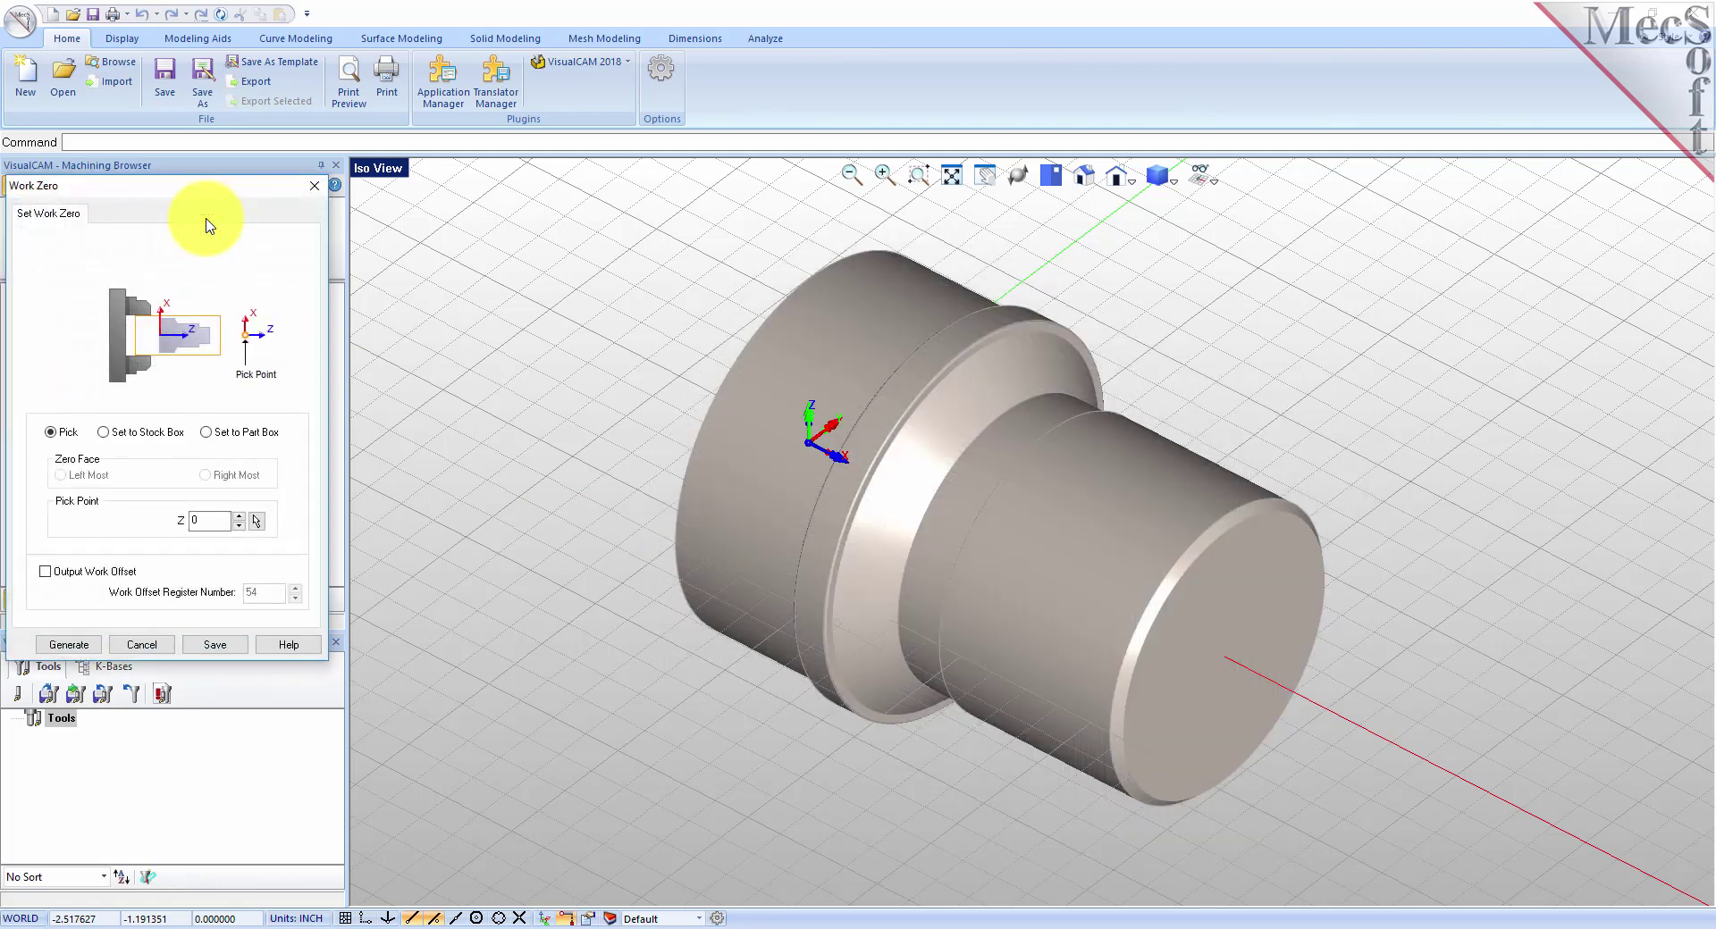
left_click(104, 432)
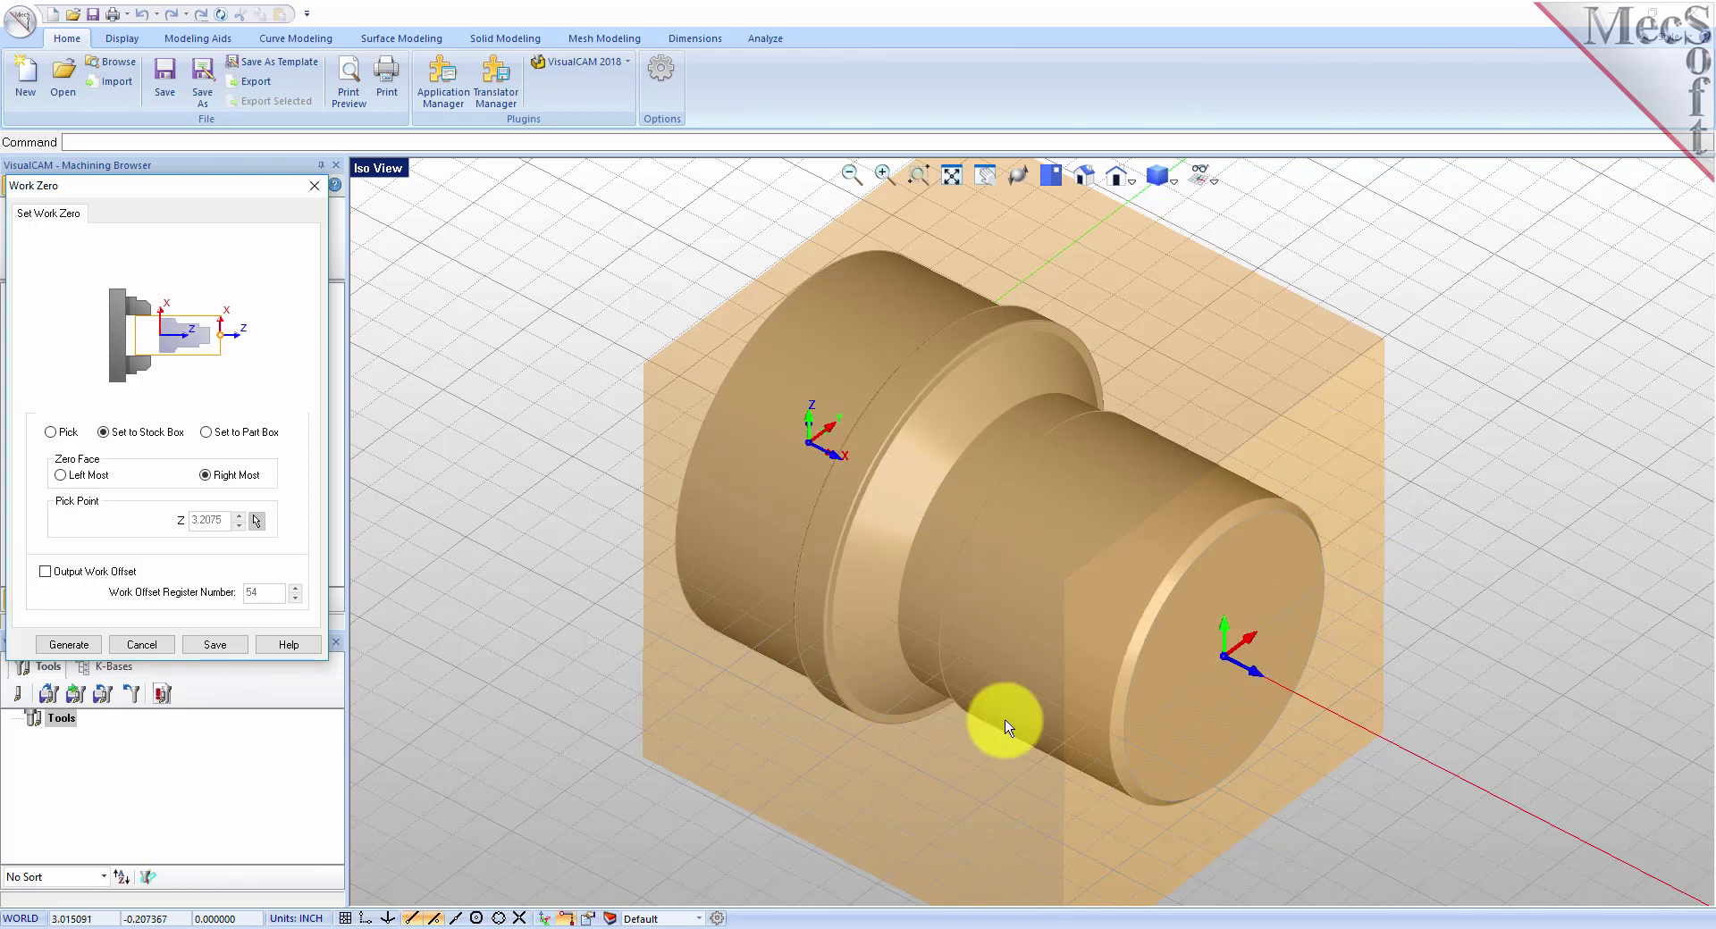
left_click(75, 650)
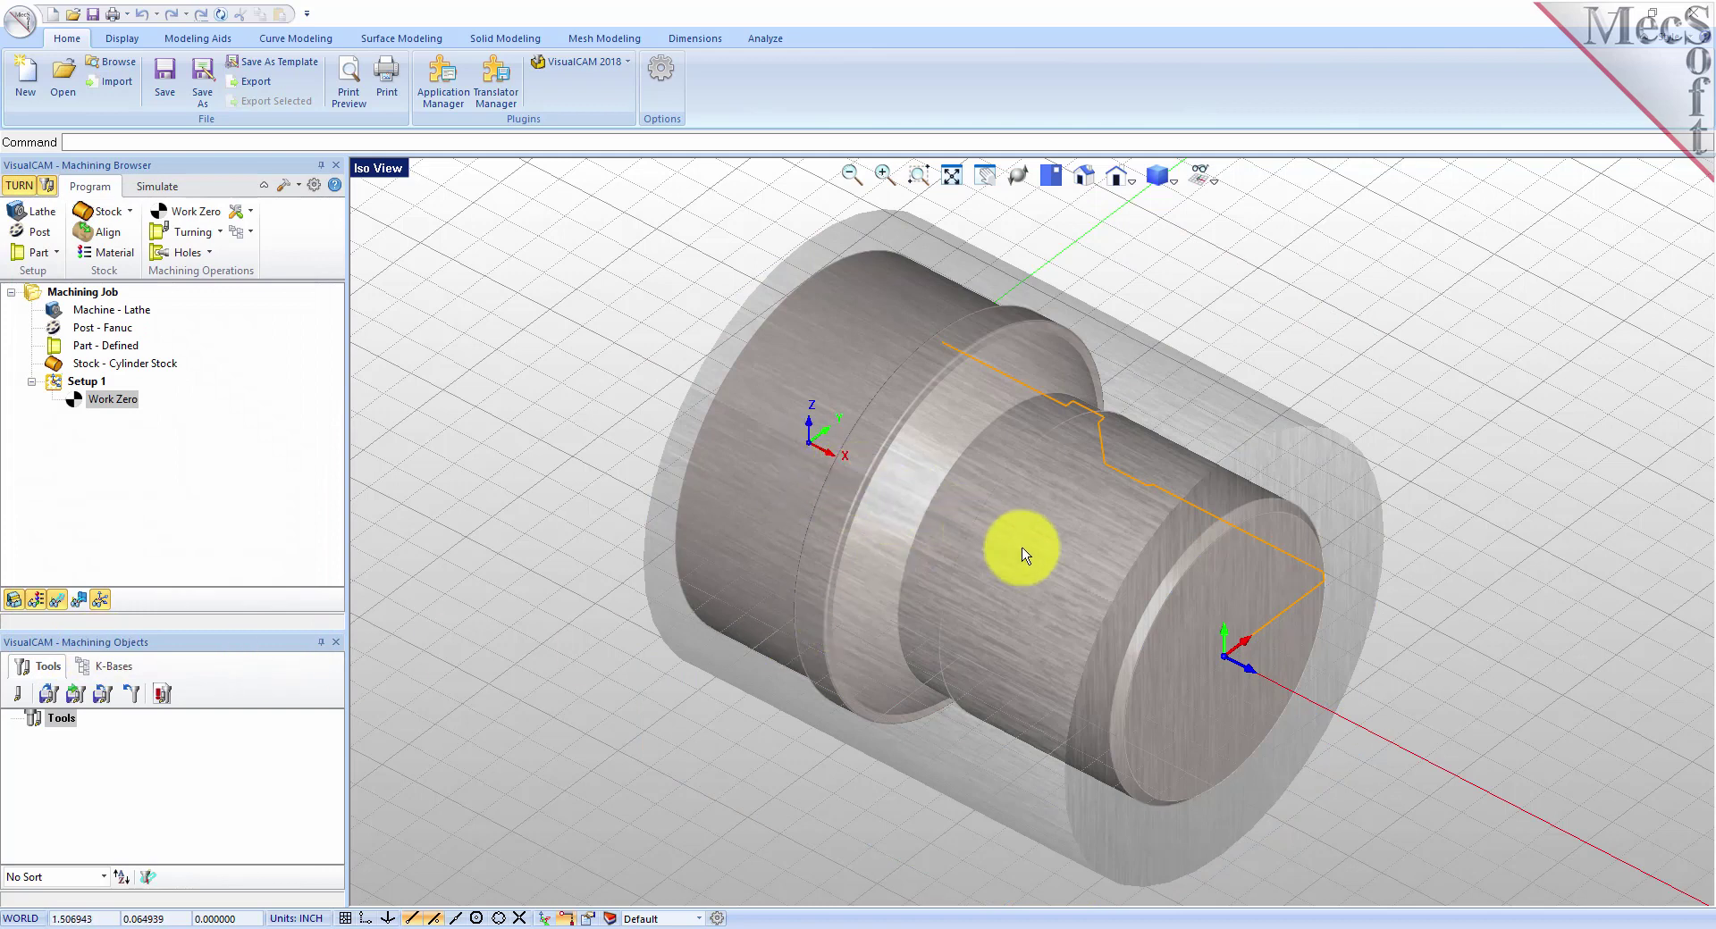
left_click(65, 402)
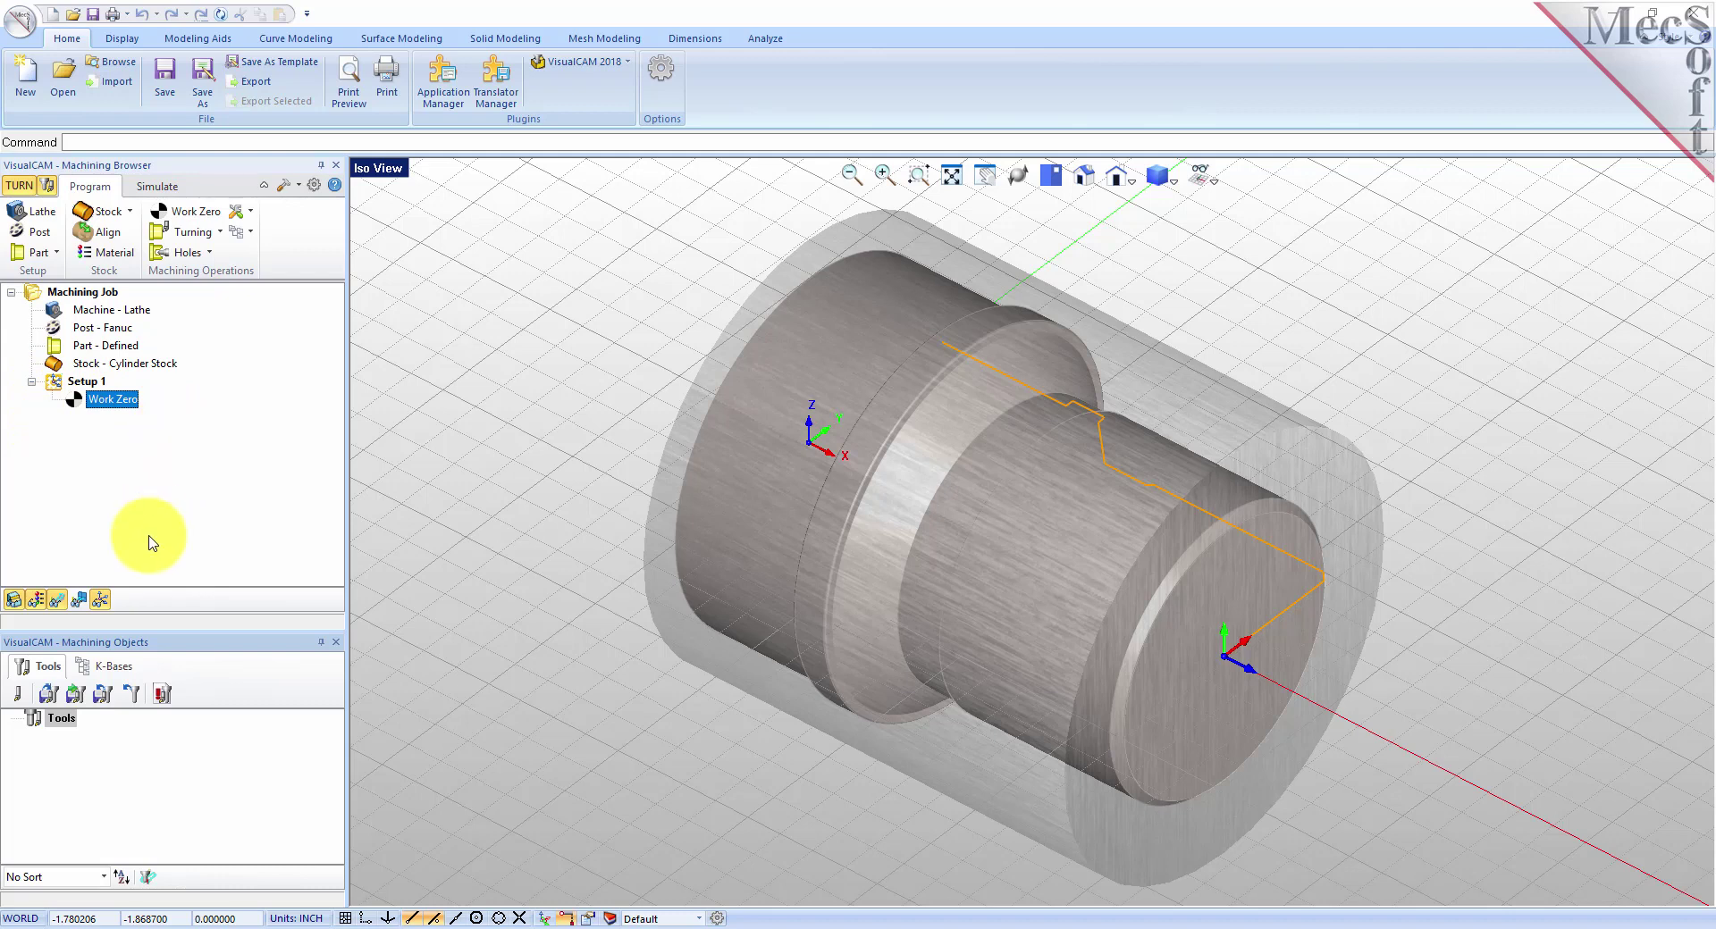
Define a diamond insert tool named Diamond Insert-OD with a tip radius of 0.02 and OD Forward orientation
left_click(51, 675)
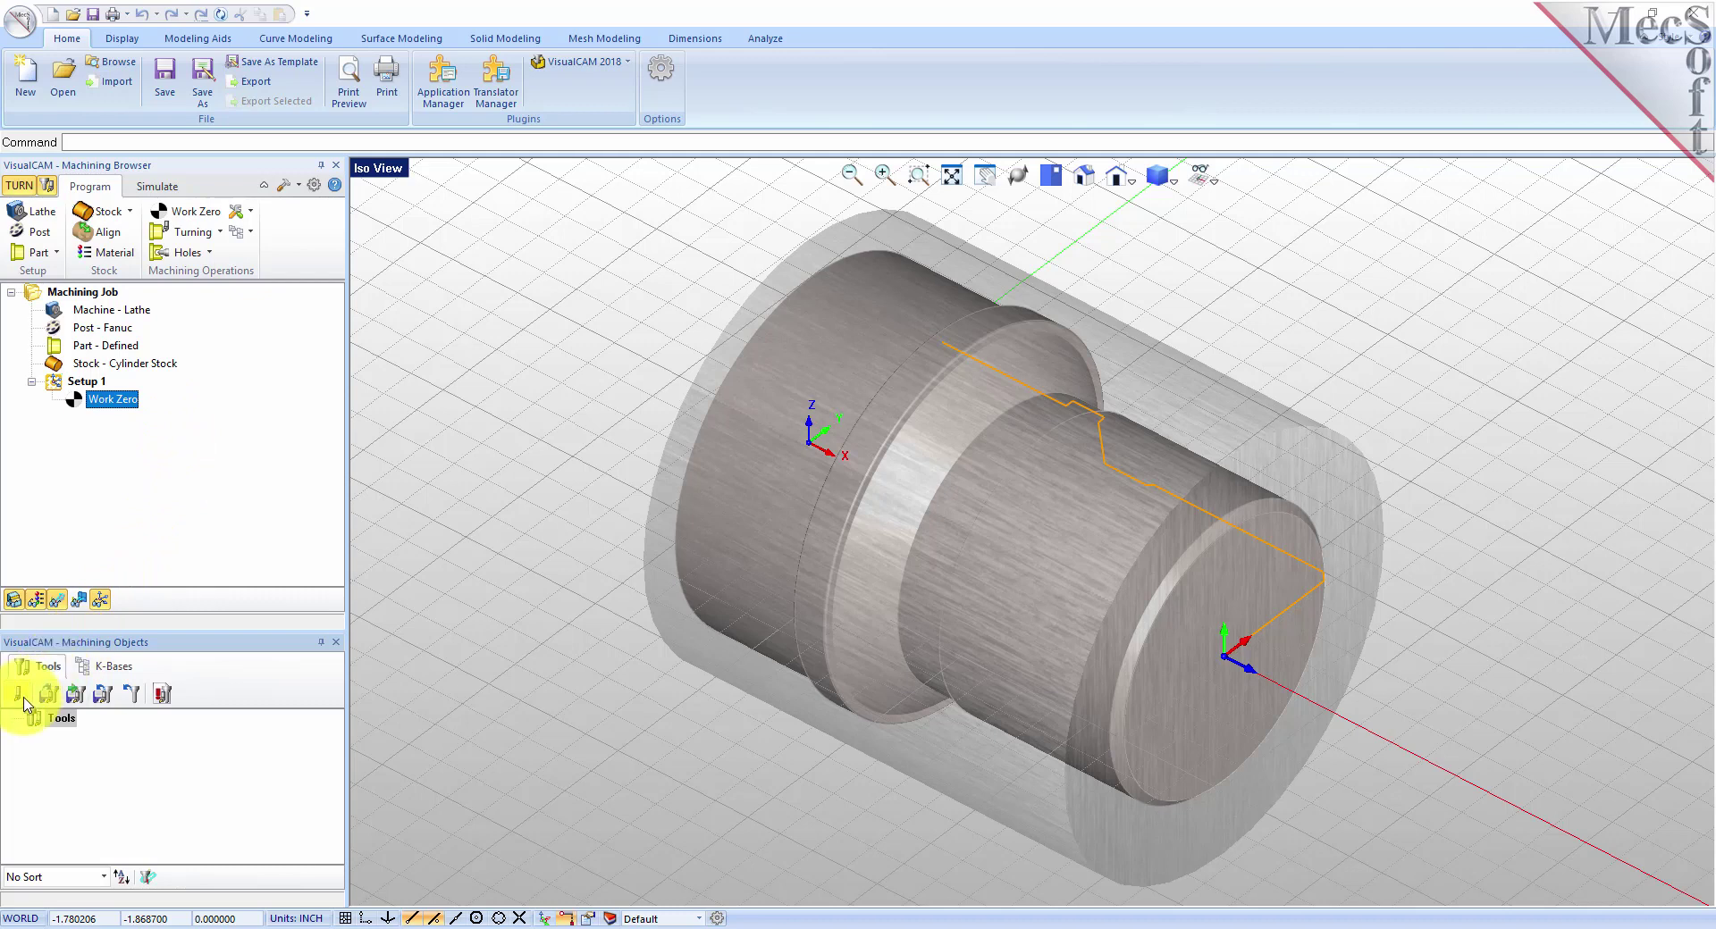
left_click(24, 701)
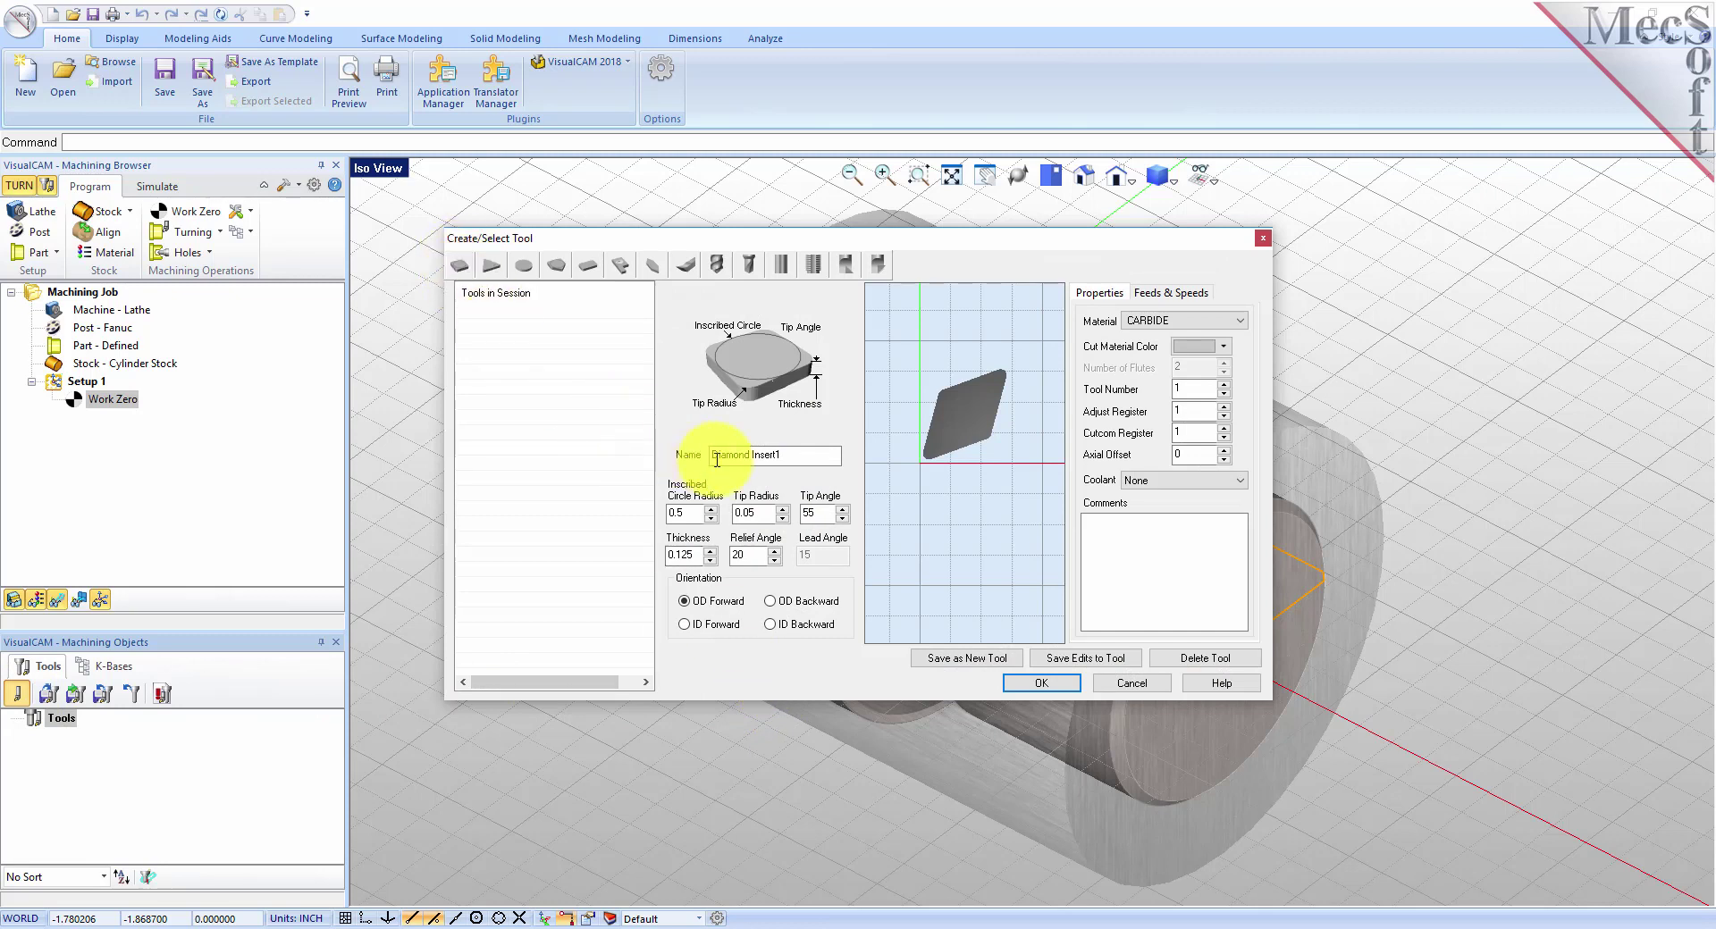
left_click(797, 453)
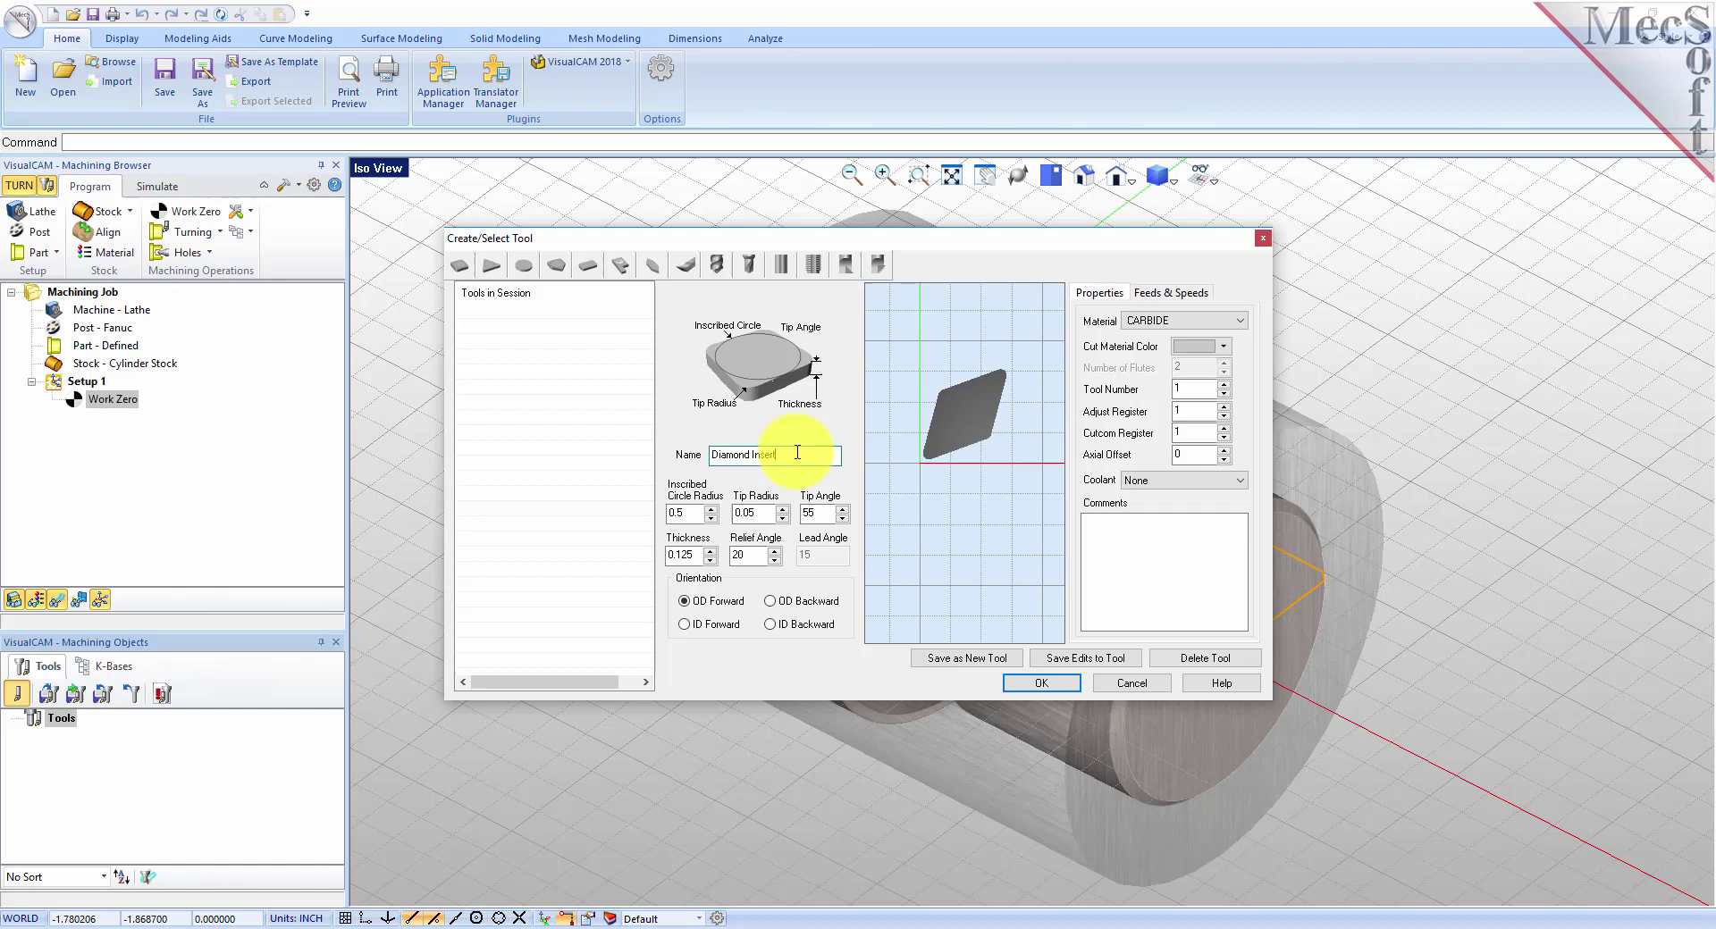
type("-OD")
key("Tab")
key("Tab")
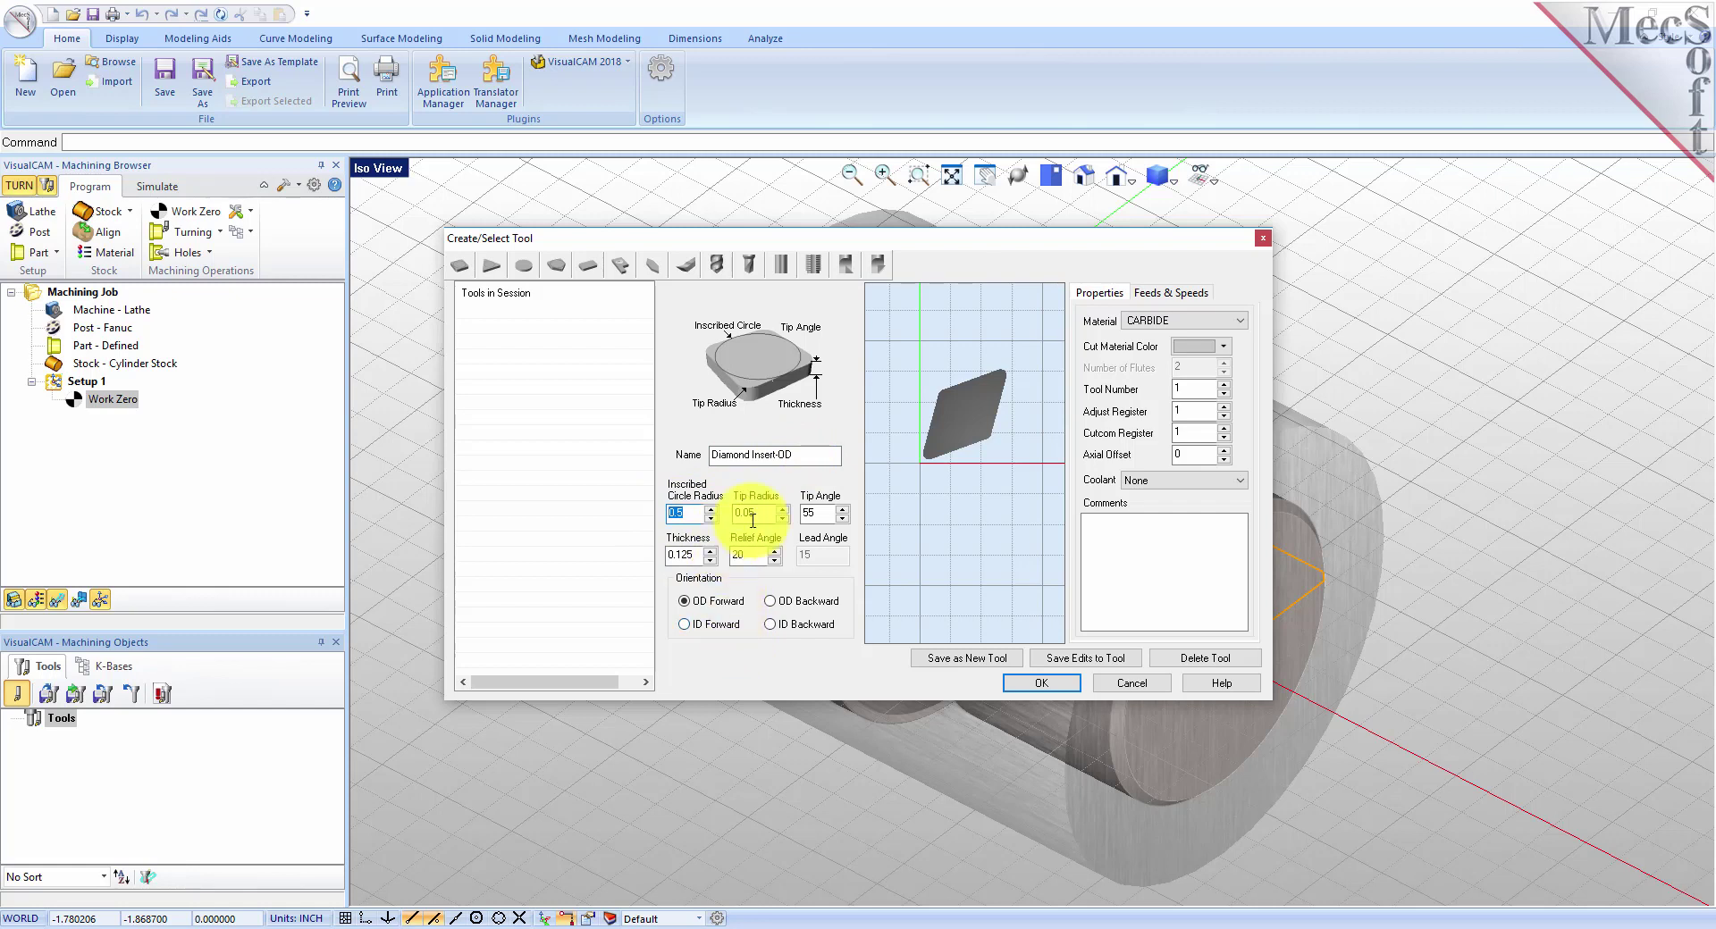
type("0.02")
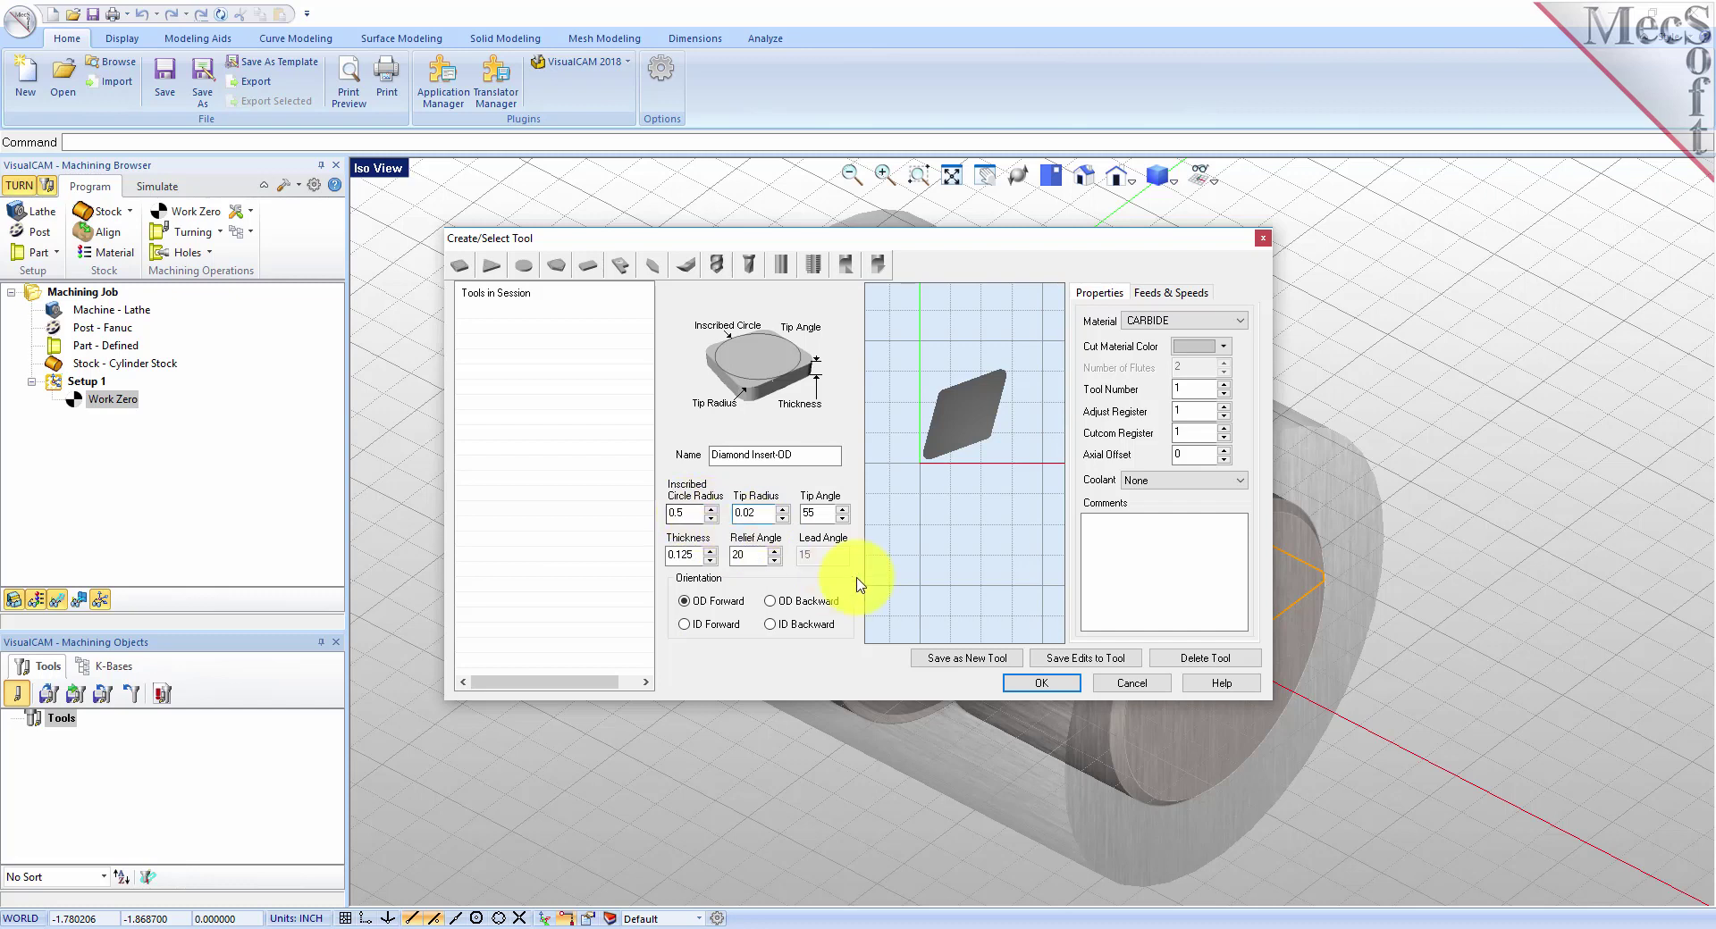
left_click(821, 513)
double_click(821, 513)
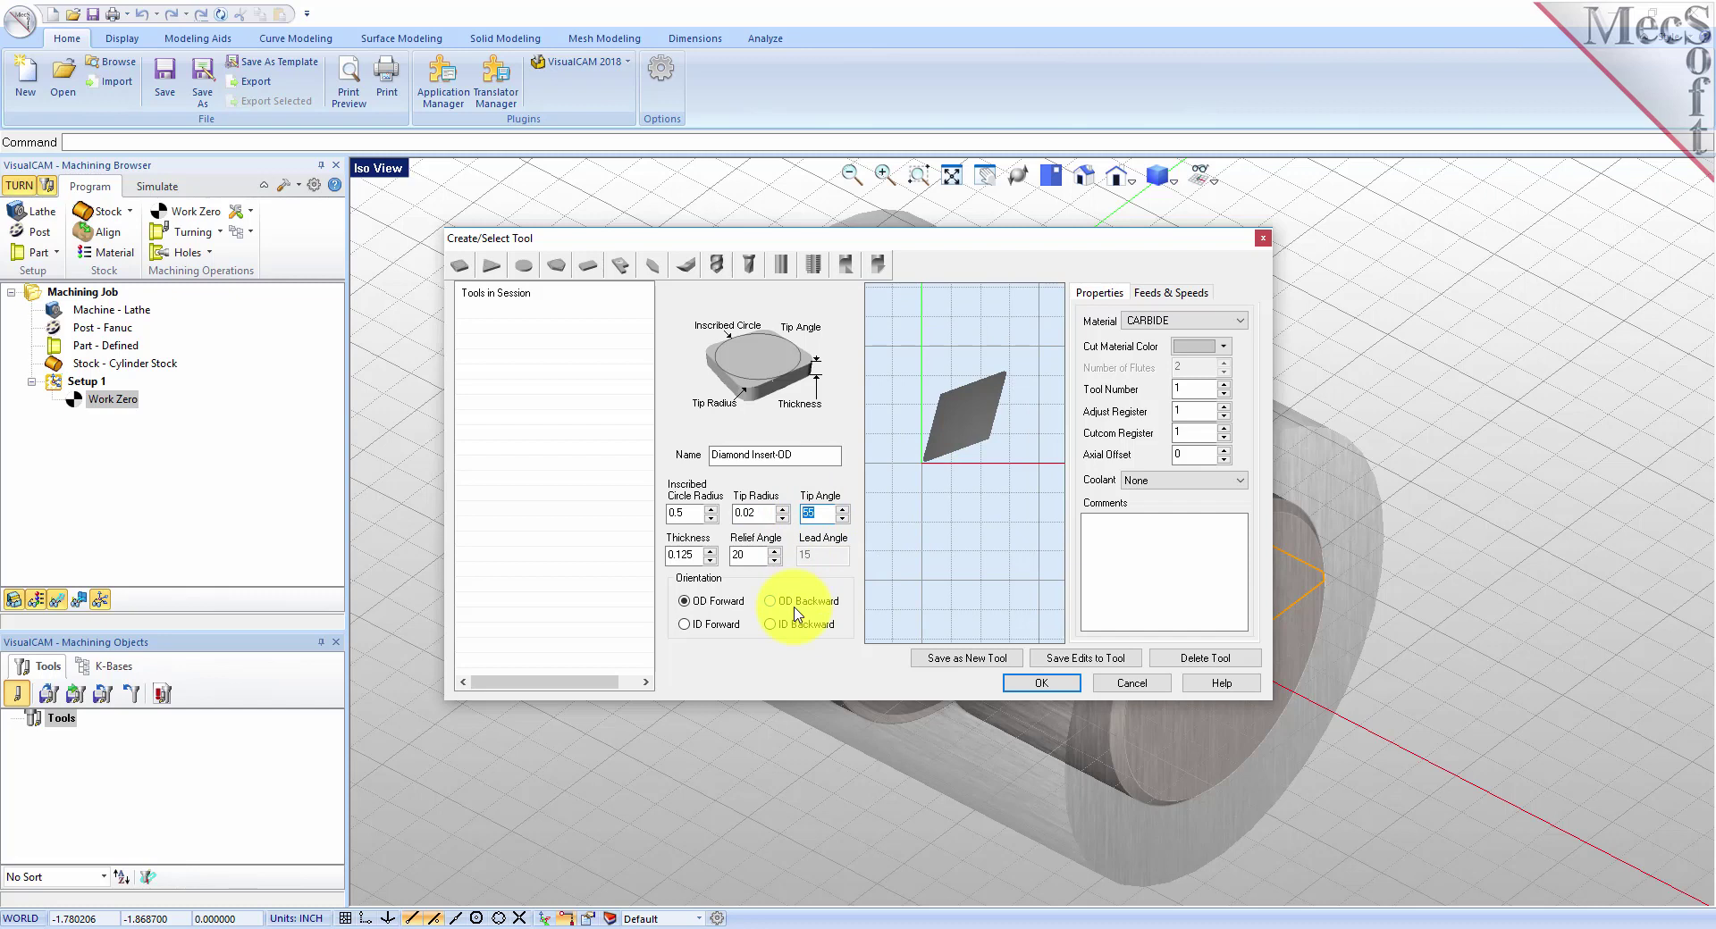
double_click(740, 555)
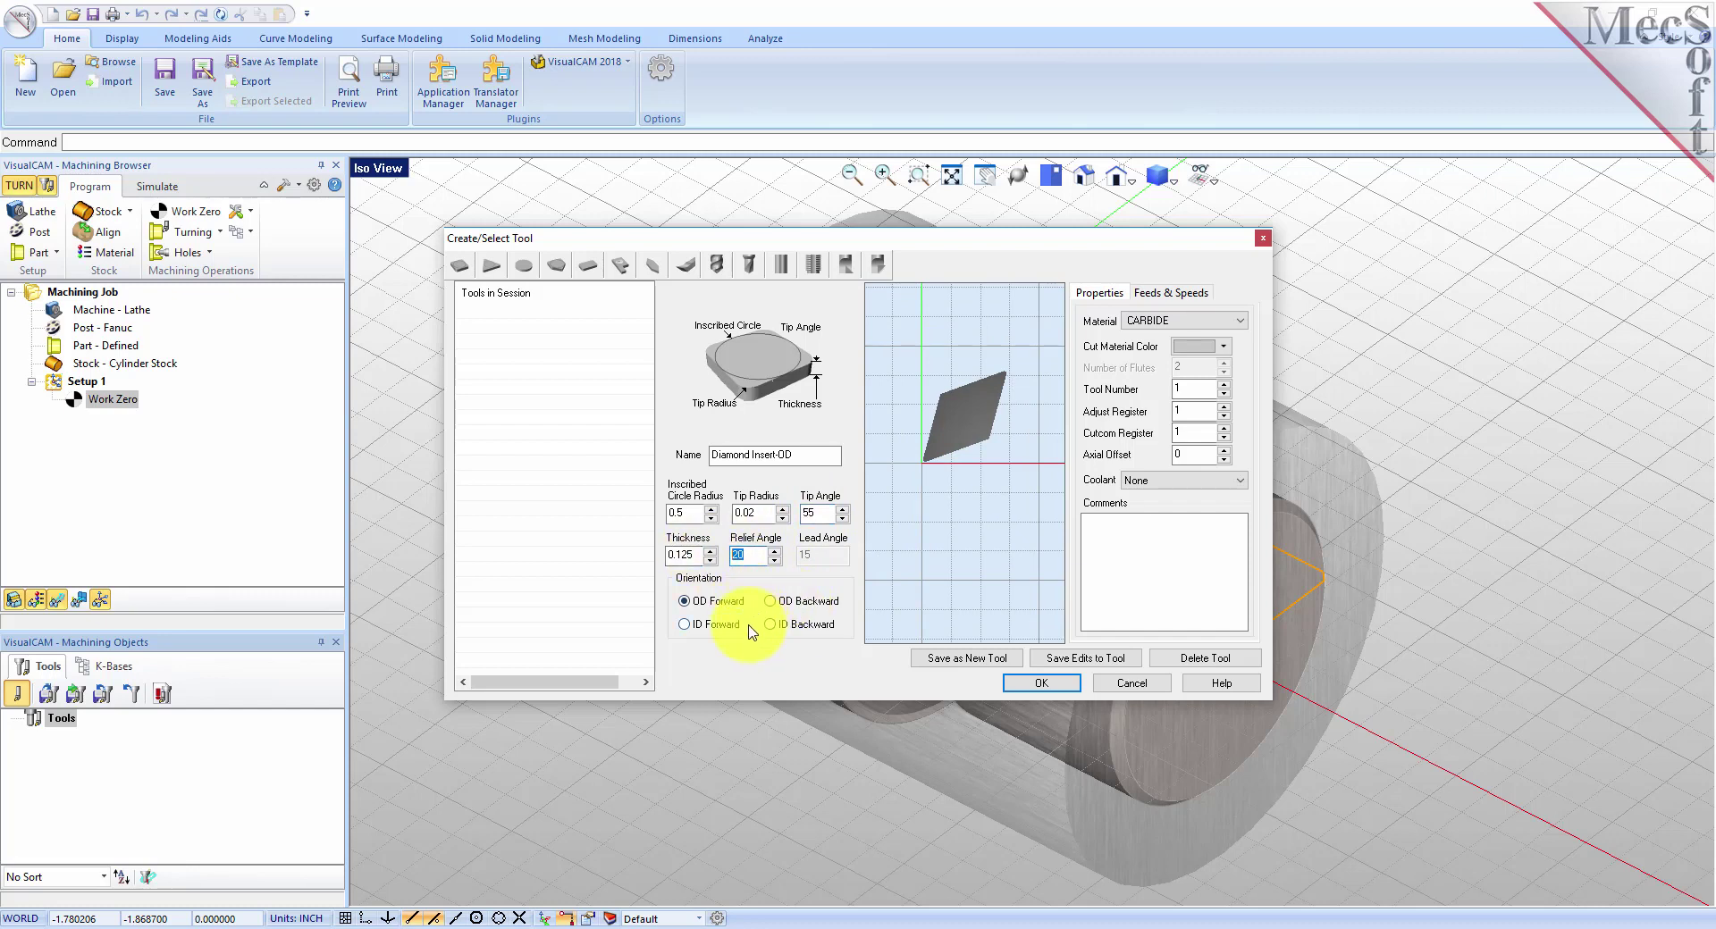
left_click(685, 604)
Set the diamond insert tool's spindle speed to 300 RPM and its maximum speed to 350 RPM
left_click(1166, 295)
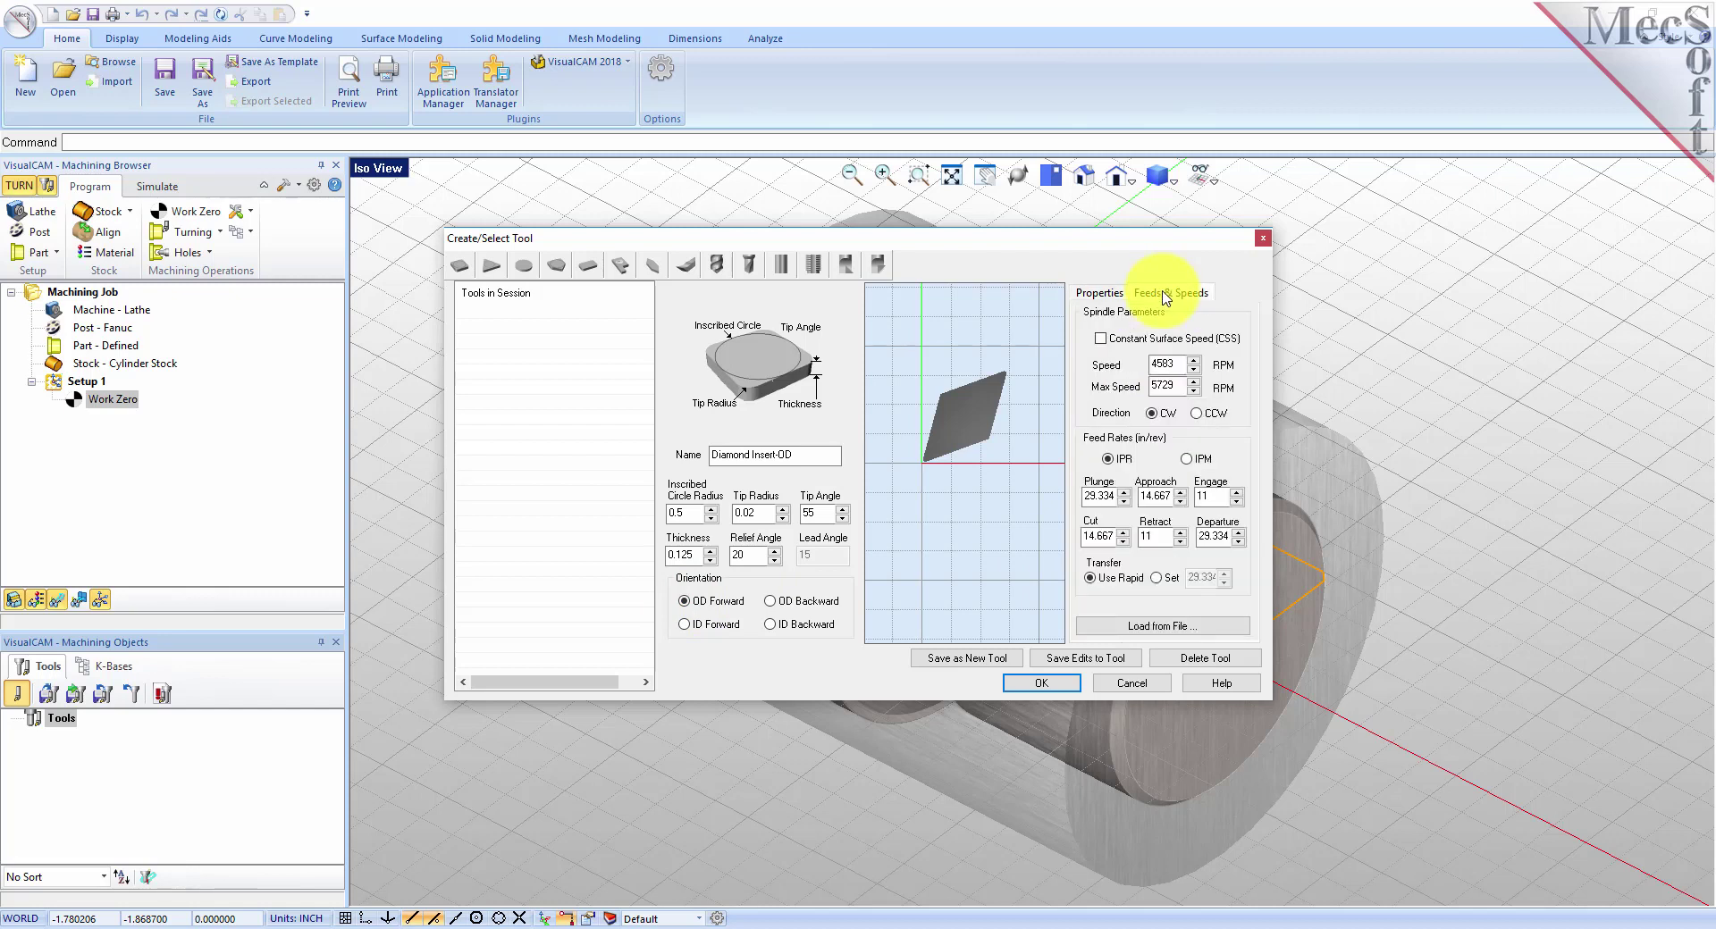
double_click(1181, 365)
type("300")
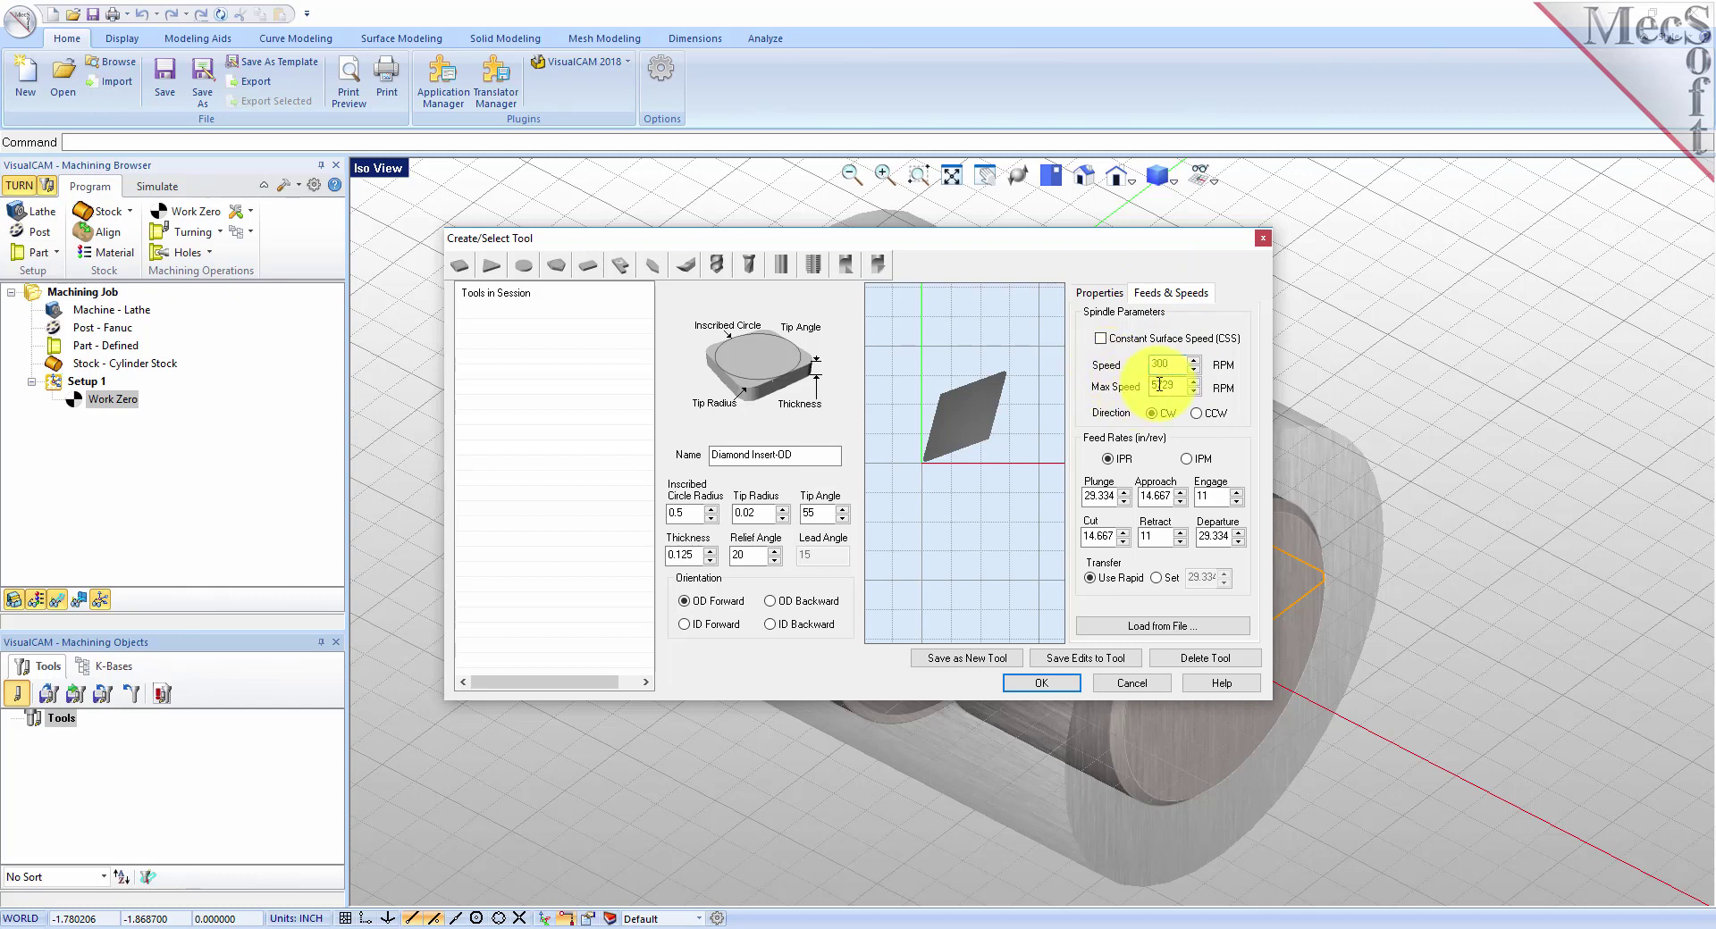
key("Tab")
type("350")
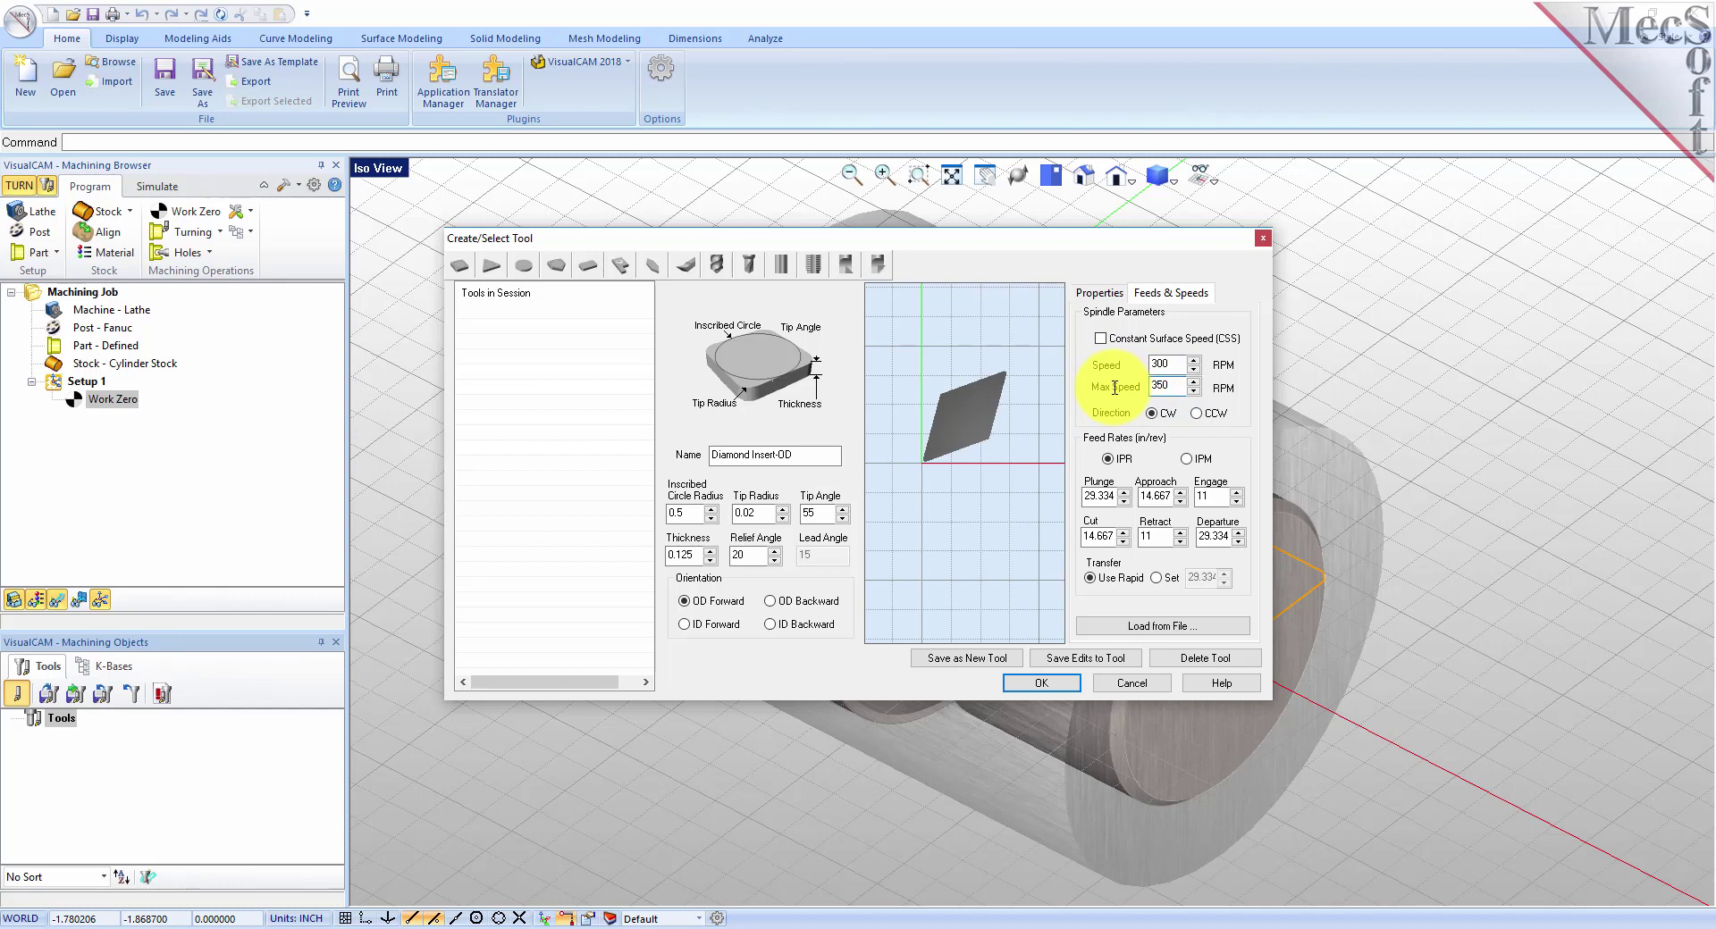
Switch the tool's feed rates to IPM and set plunge to 5, approach to 7.5 and engage to 7.5
left_click(1187, 460)
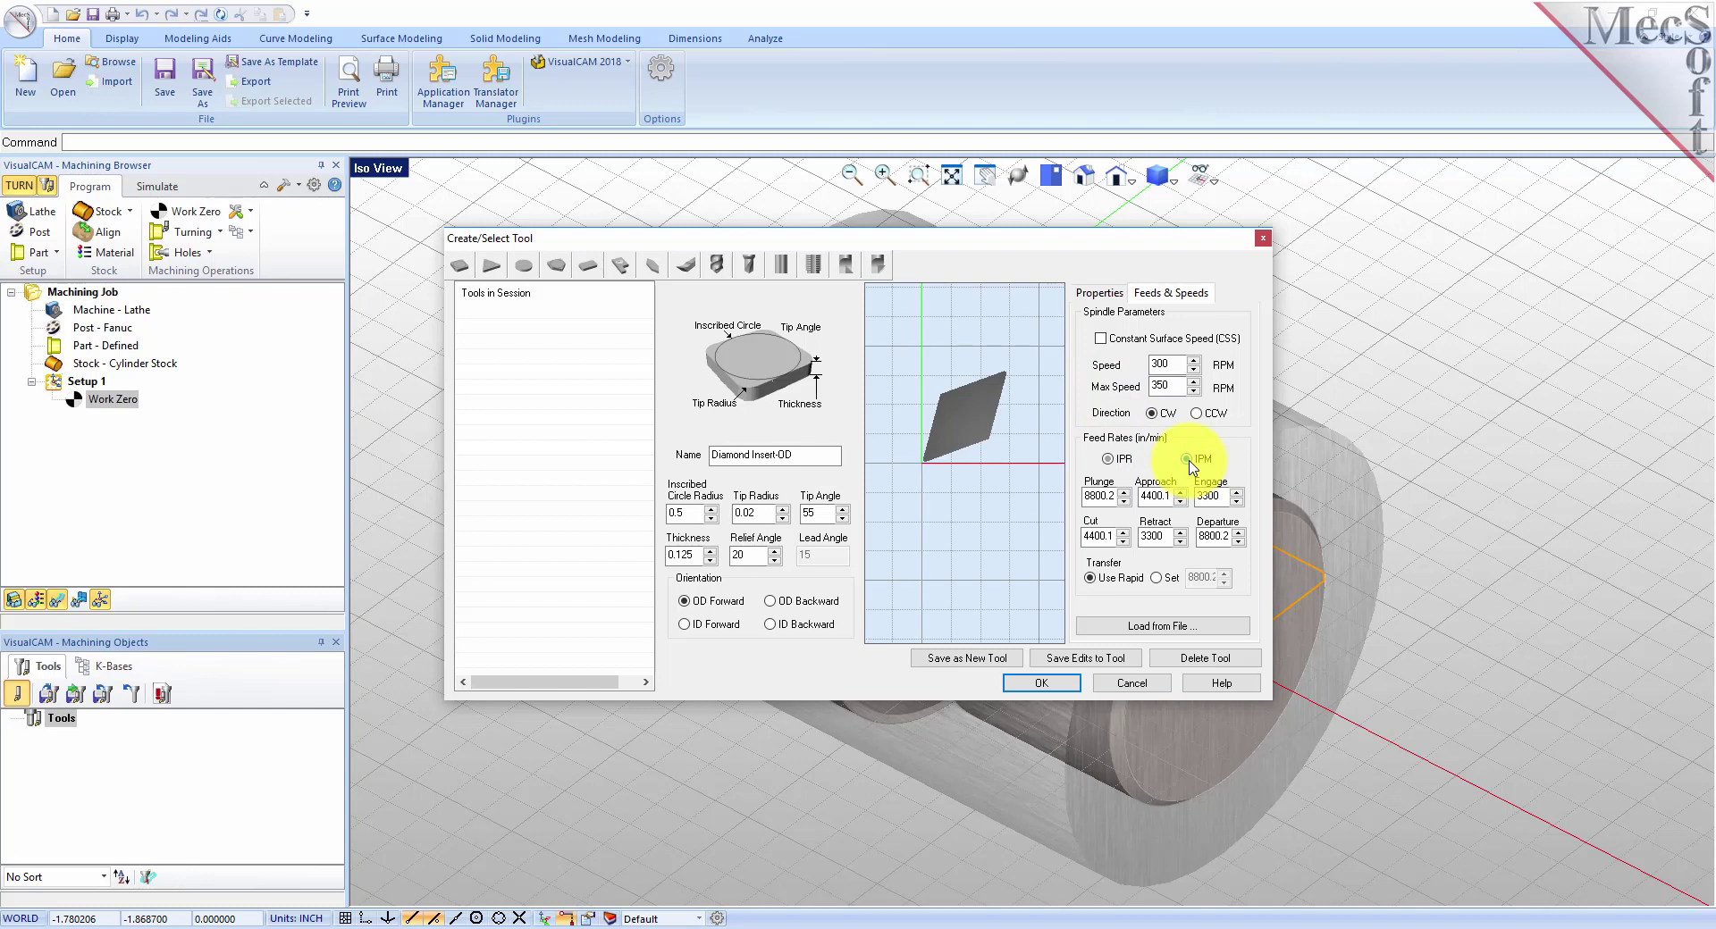
double_click(1092, 496)
type("5")
double_click(1151, 496)
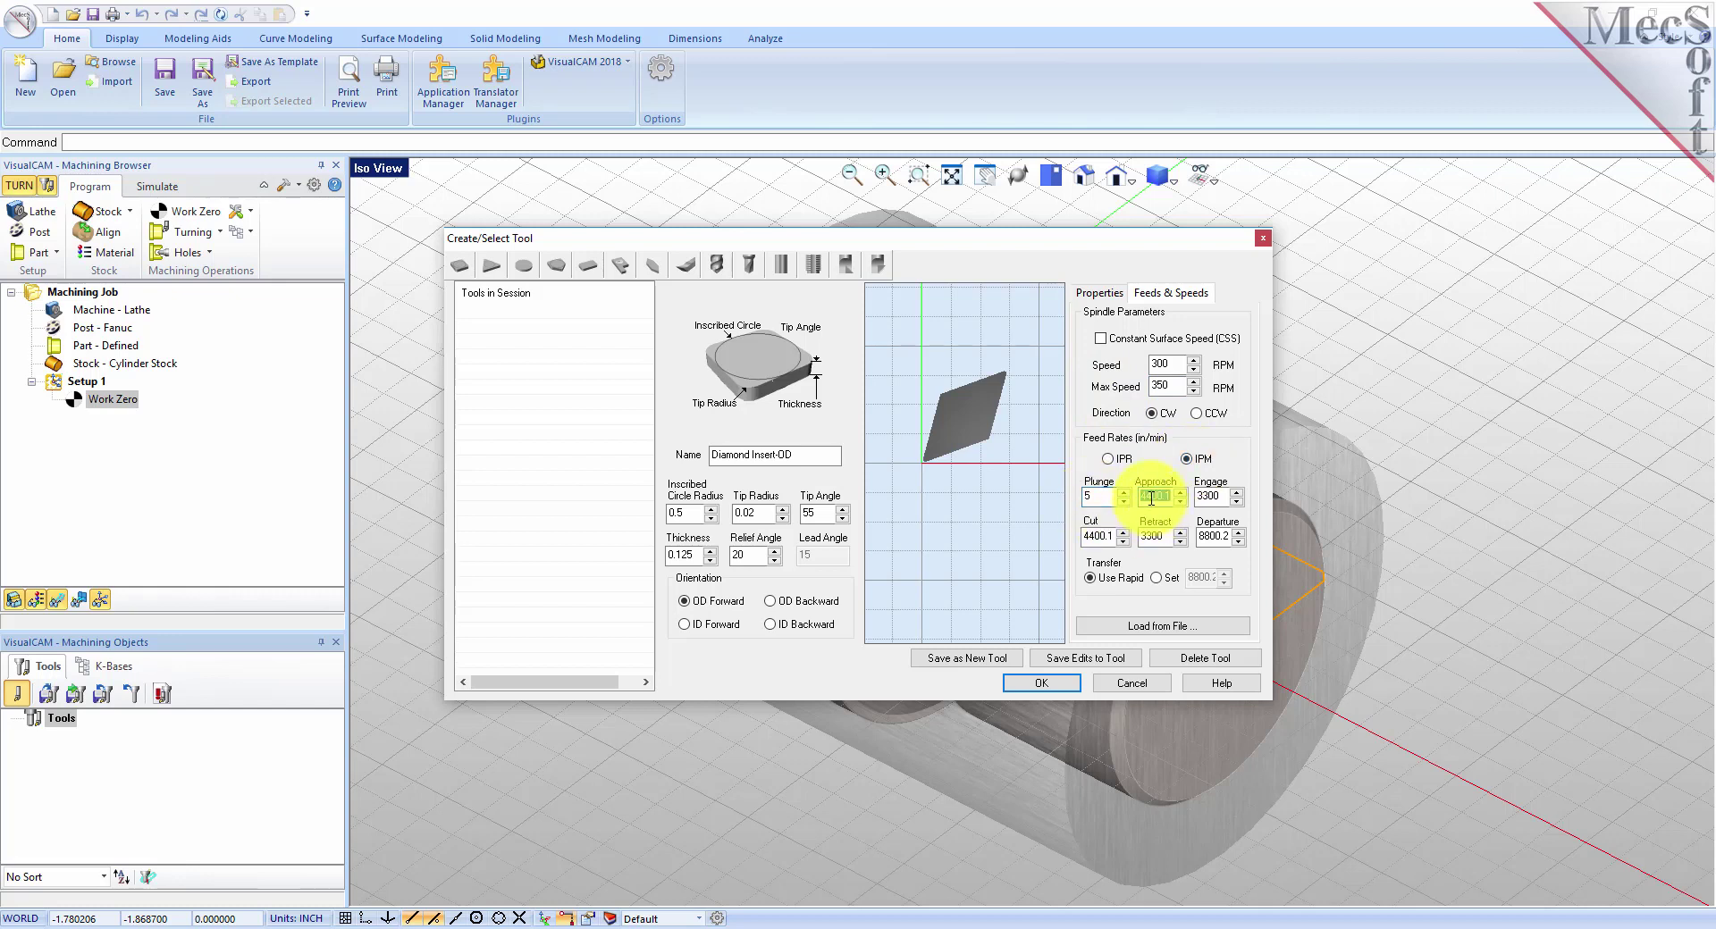
type("7.5")
double_click(1210, 496)
type("7")
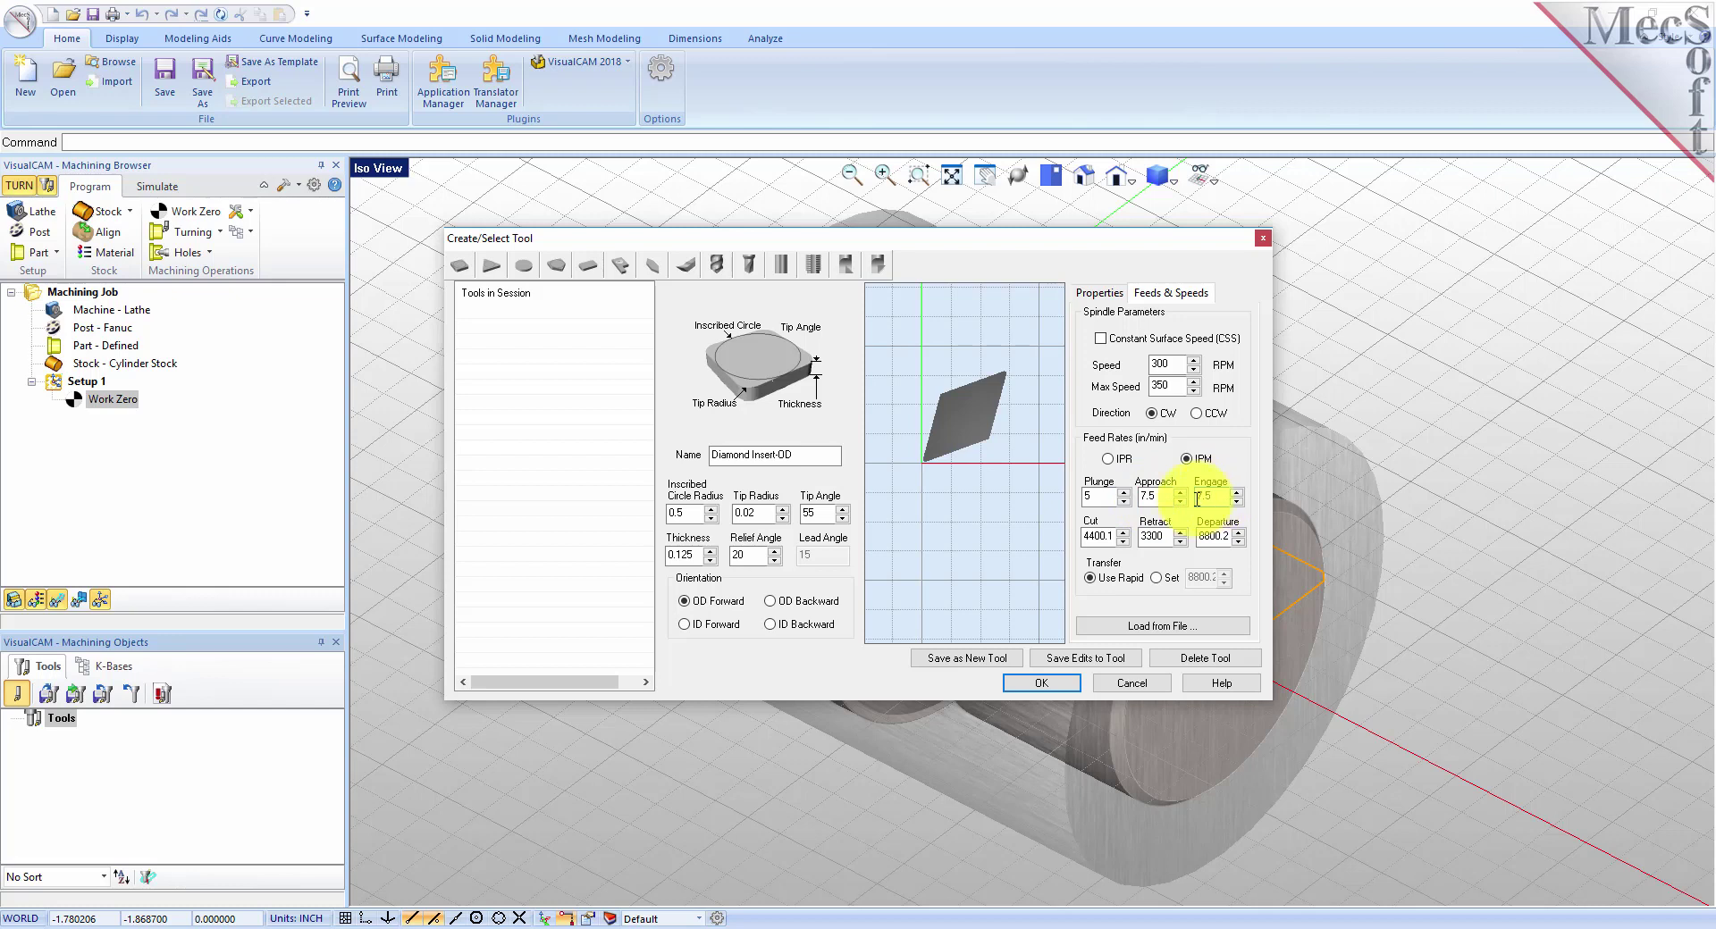
Set the tool's cut feed to 10, retract and departure feeds to 15, and use rapid for transfers
double_click(1091, 536)
type("1")
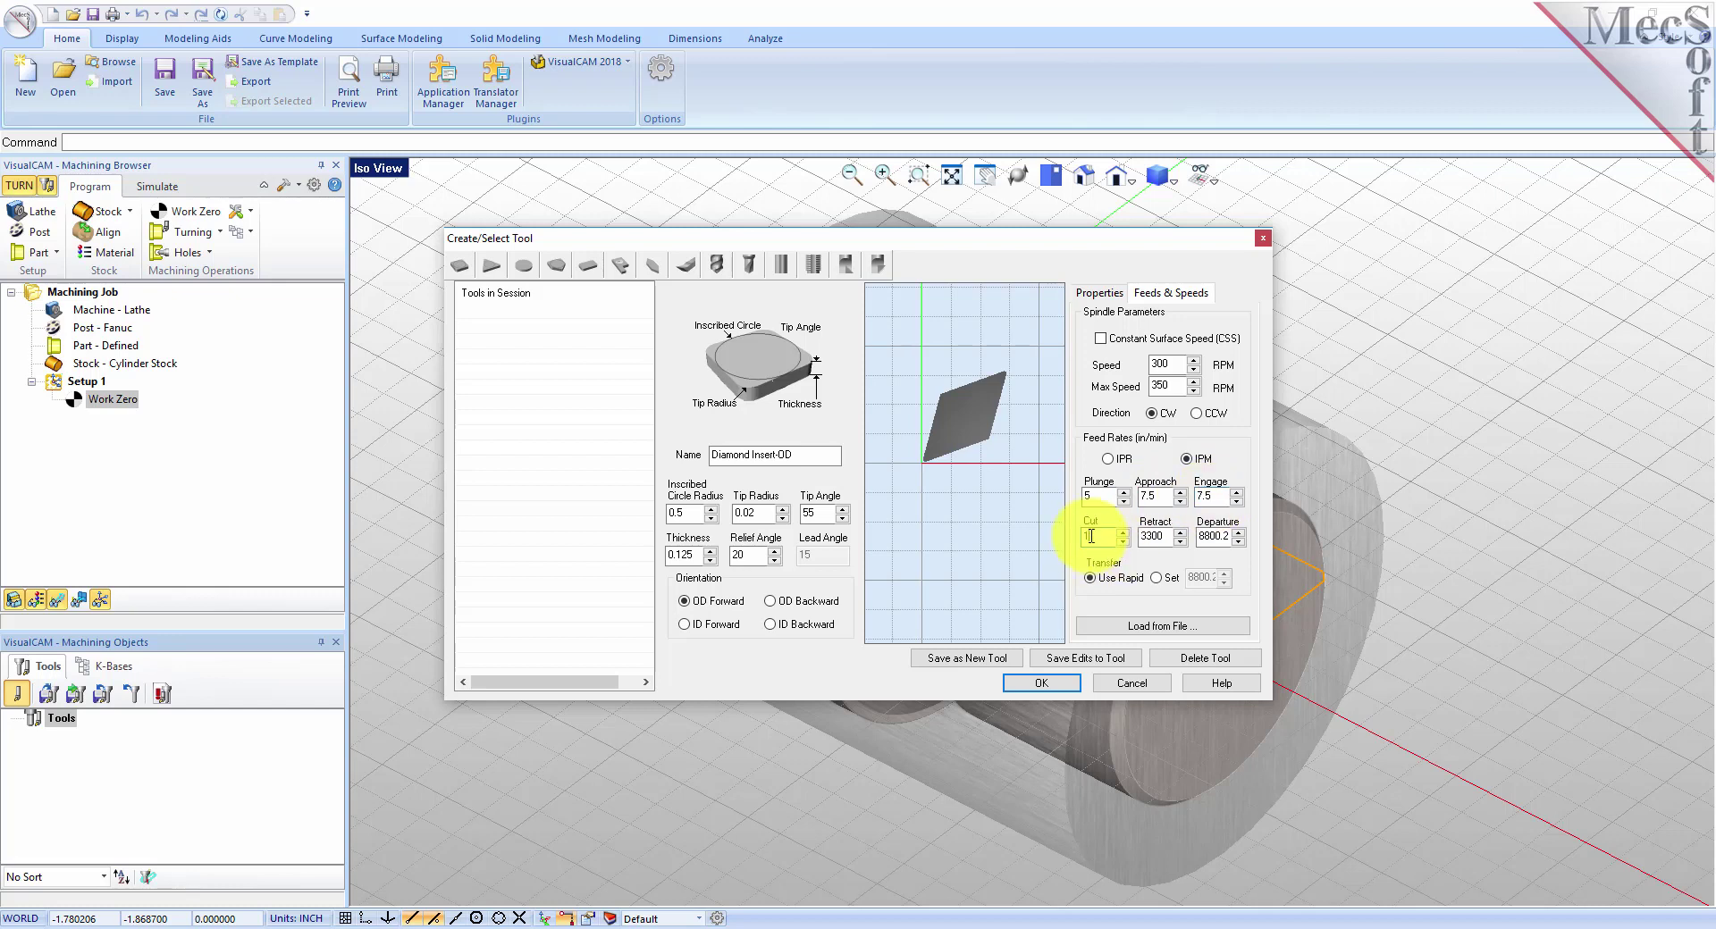
type("0")
double_click(1151, 536)
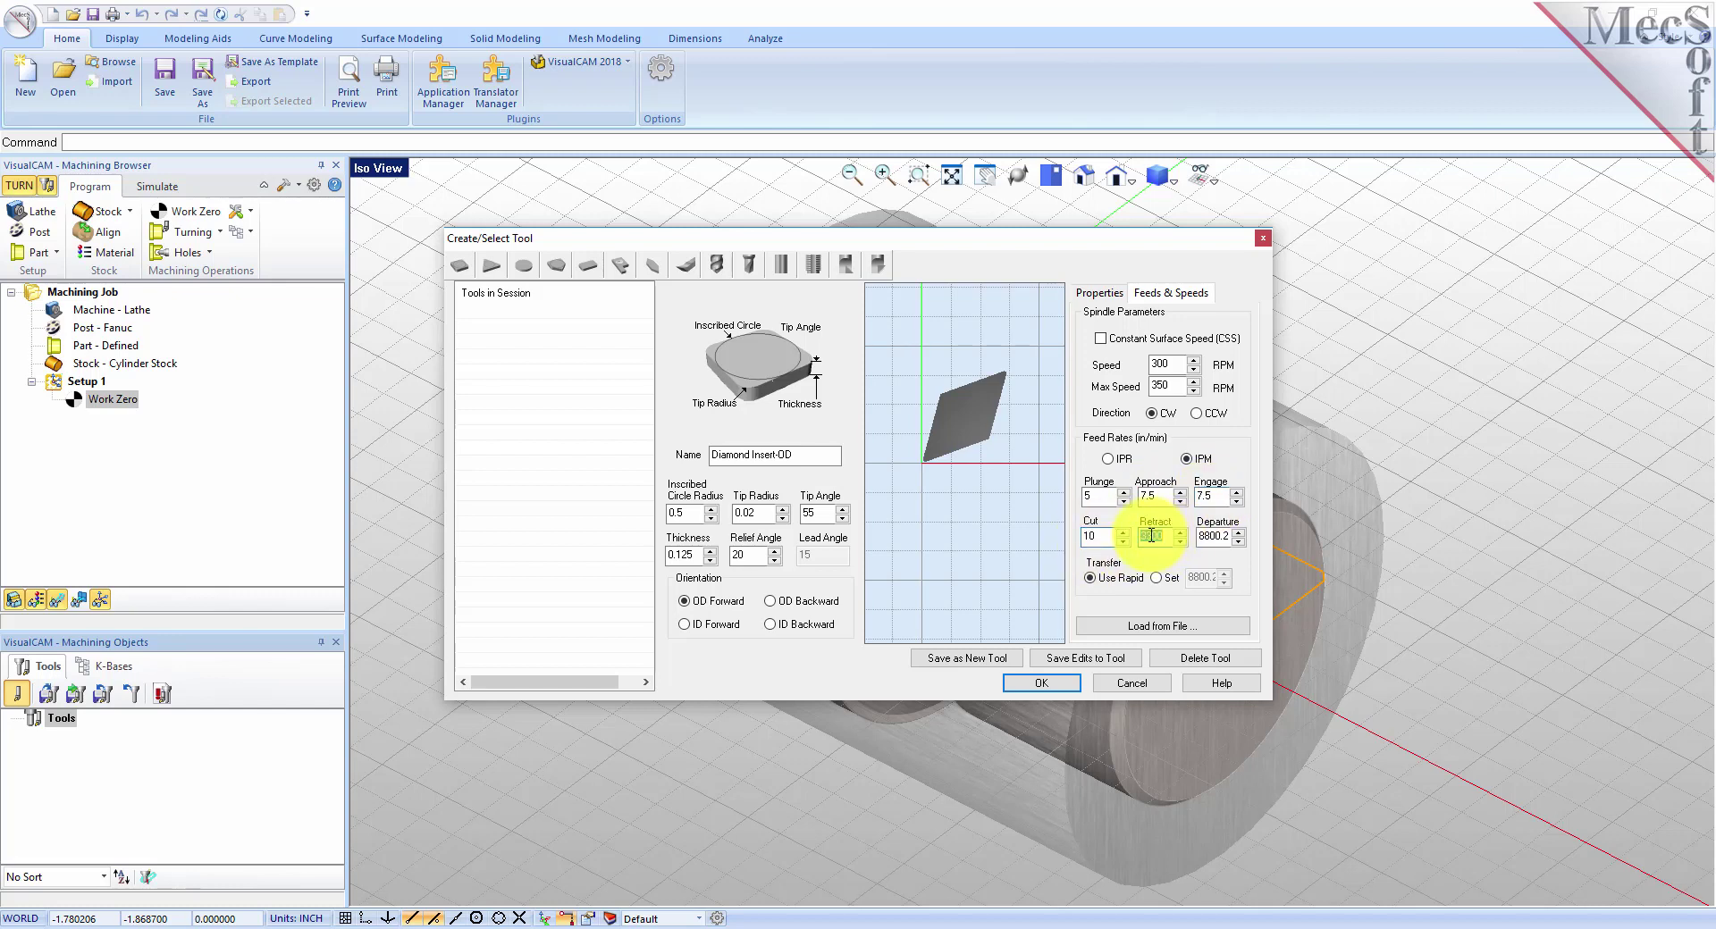
type("15")
double_click(1211, 536)
type("15")
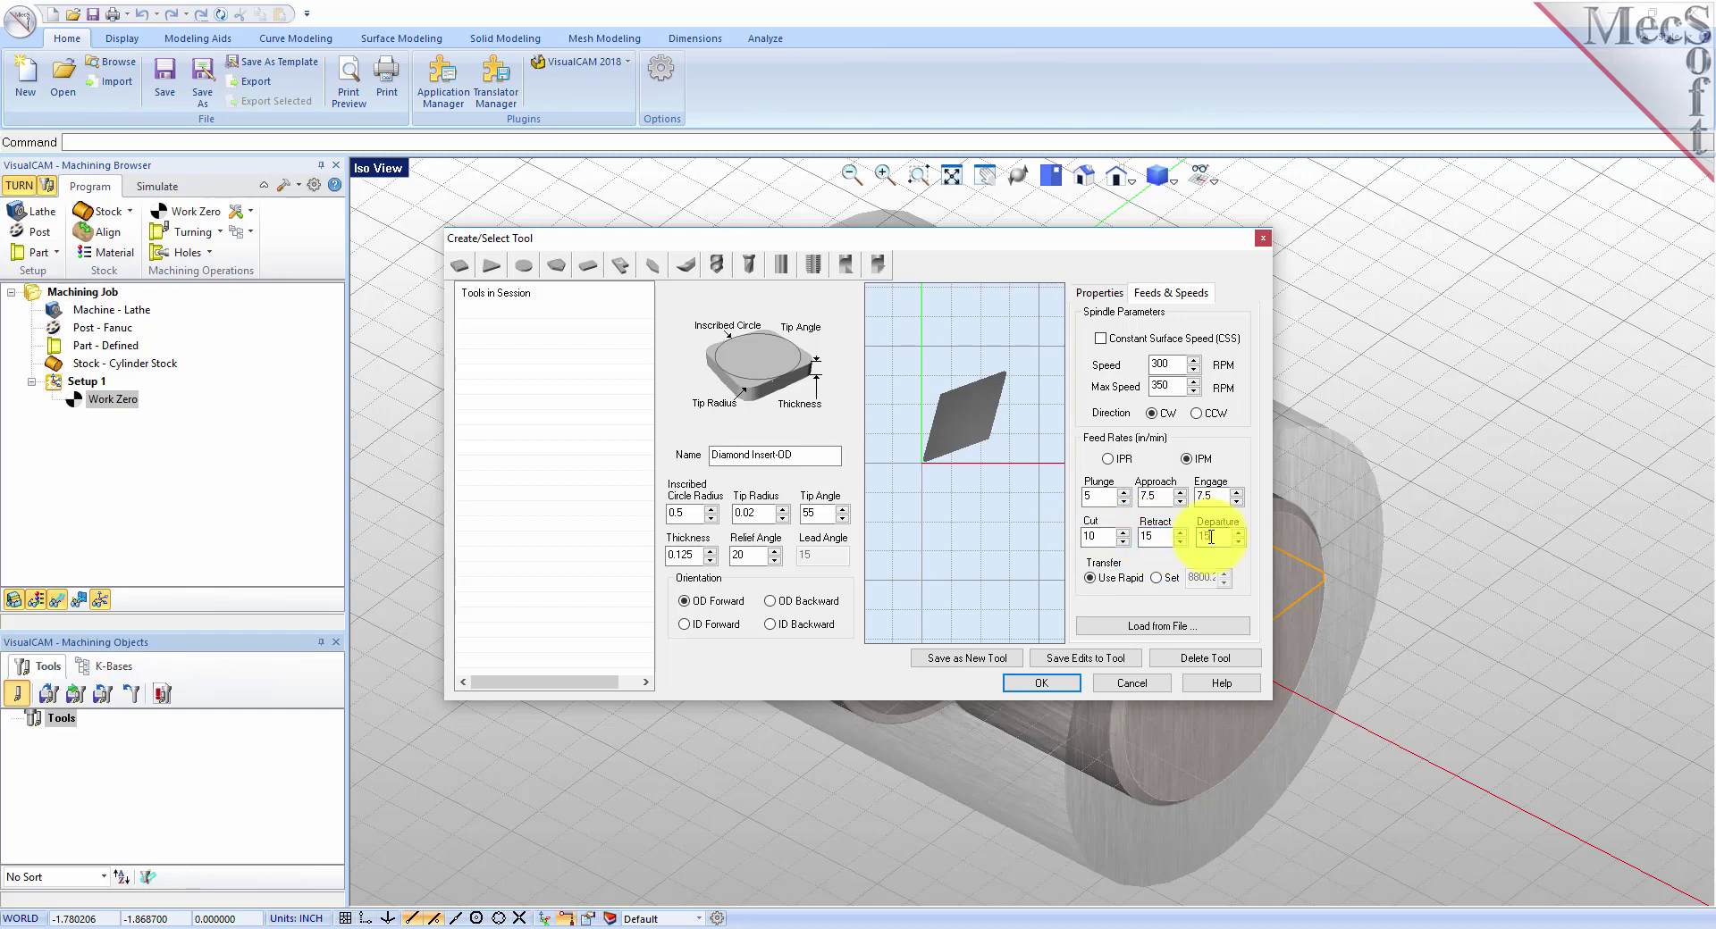
left_click(1091, 579)
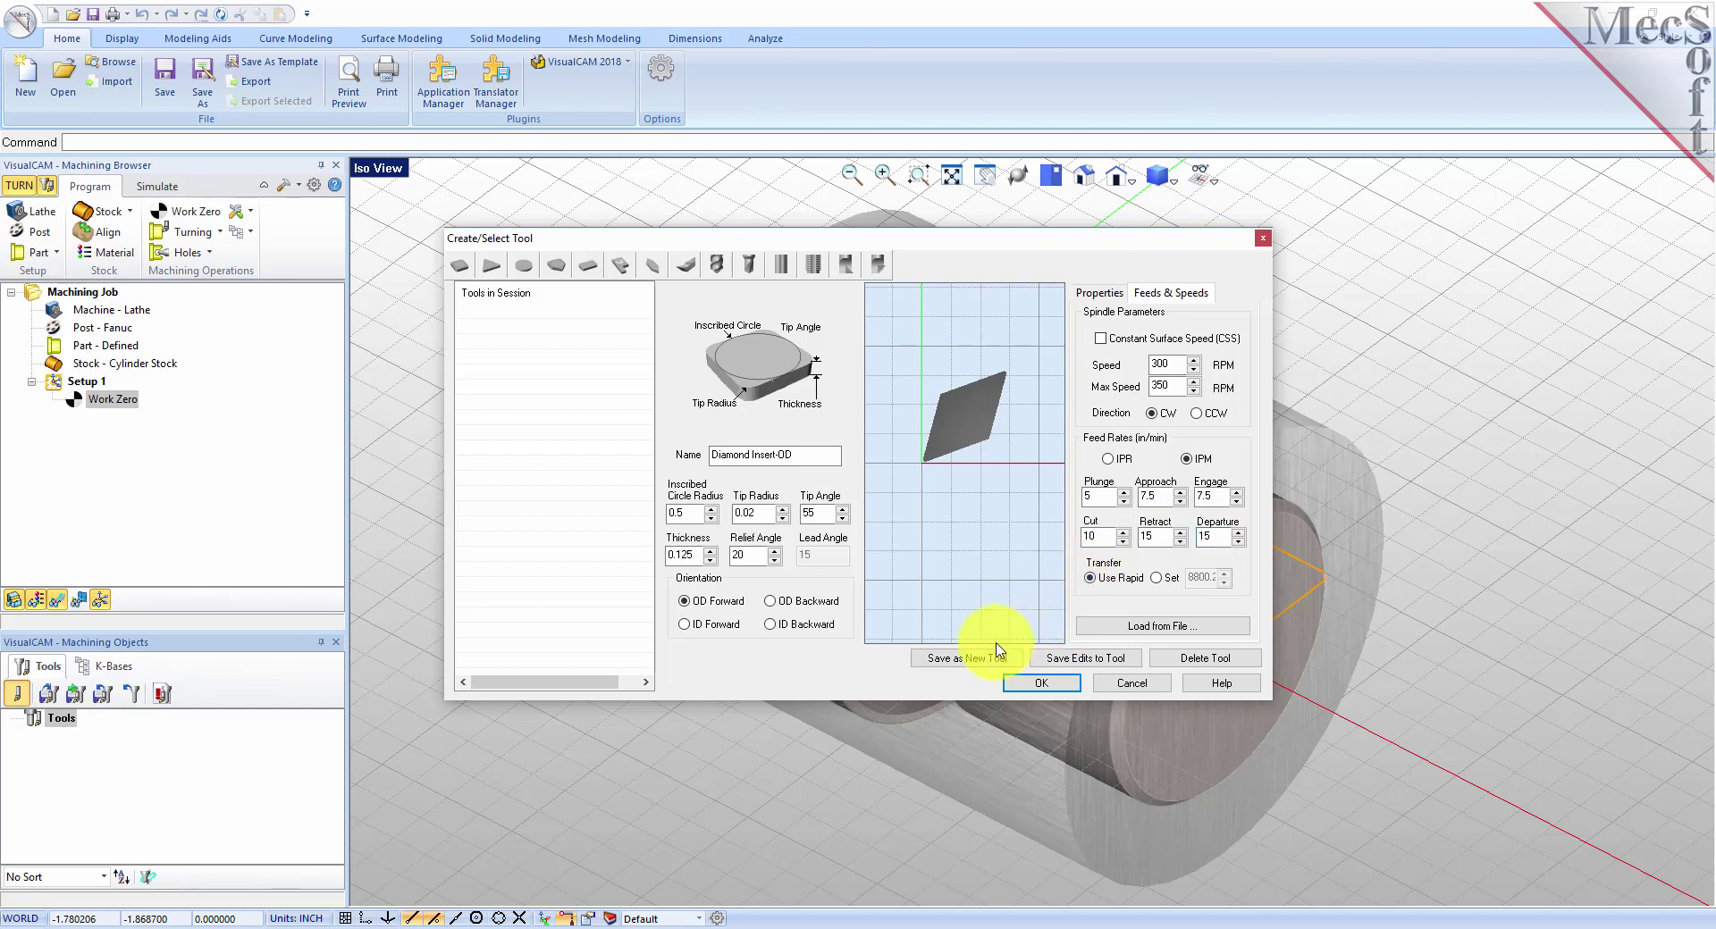
Save Diamond Insert-OD as a new tool in the session and finish the tool definition
left_click(974, 662)
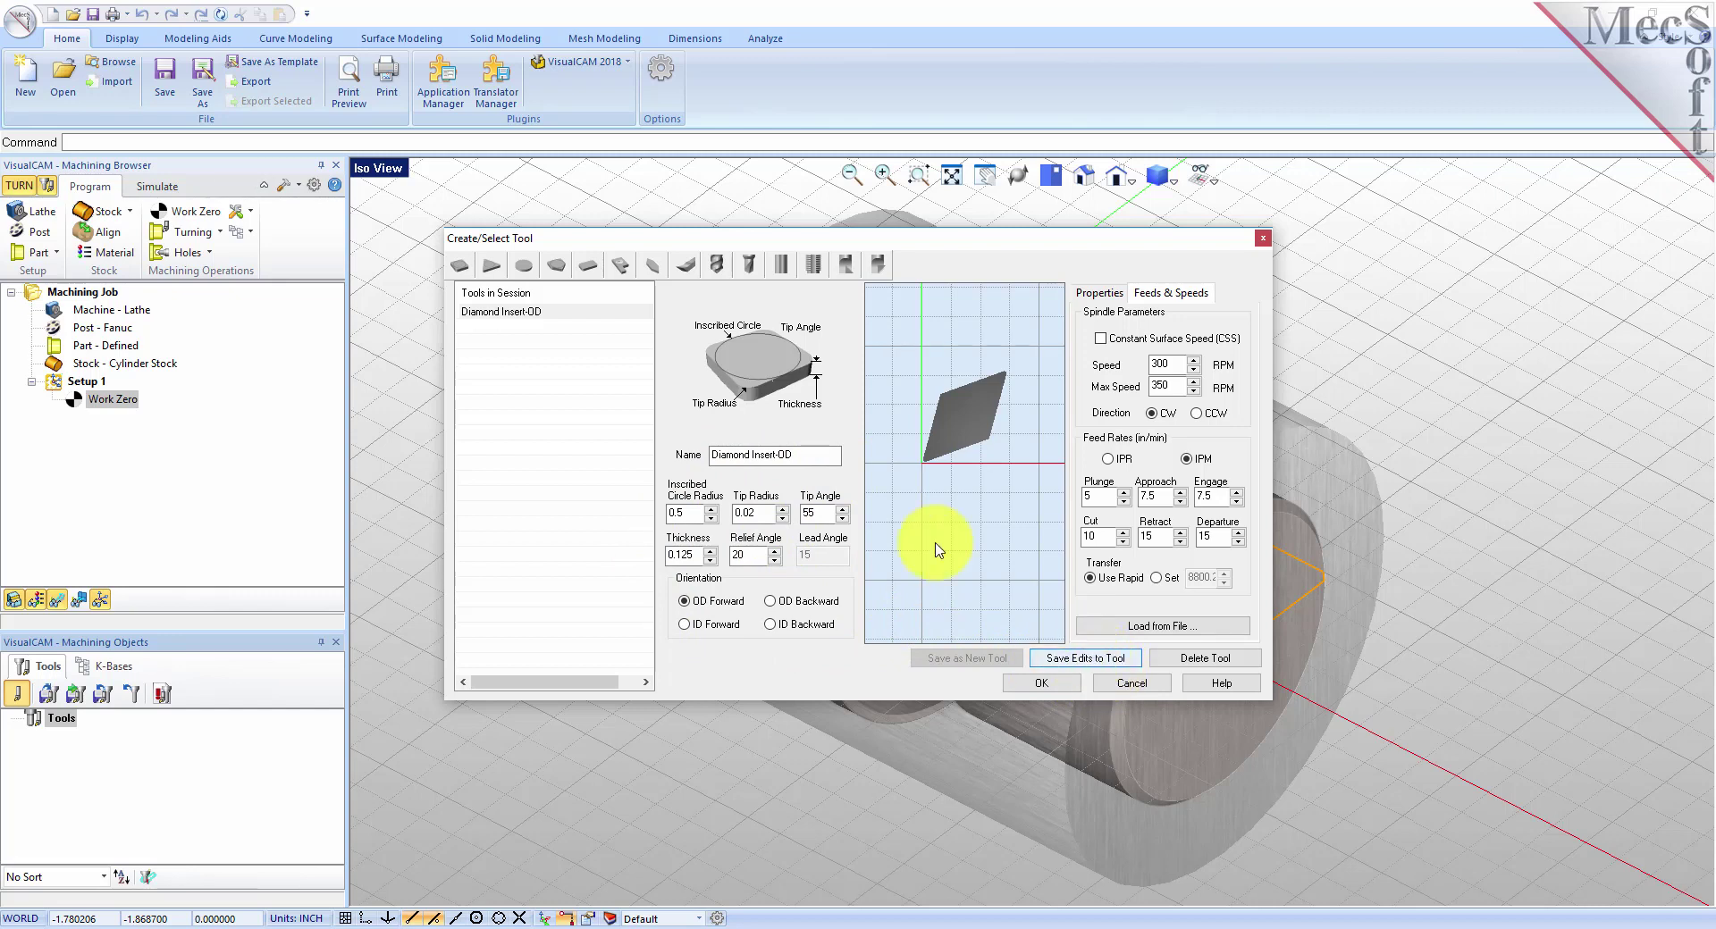
left_click_drag(815, 455, 711, 455)
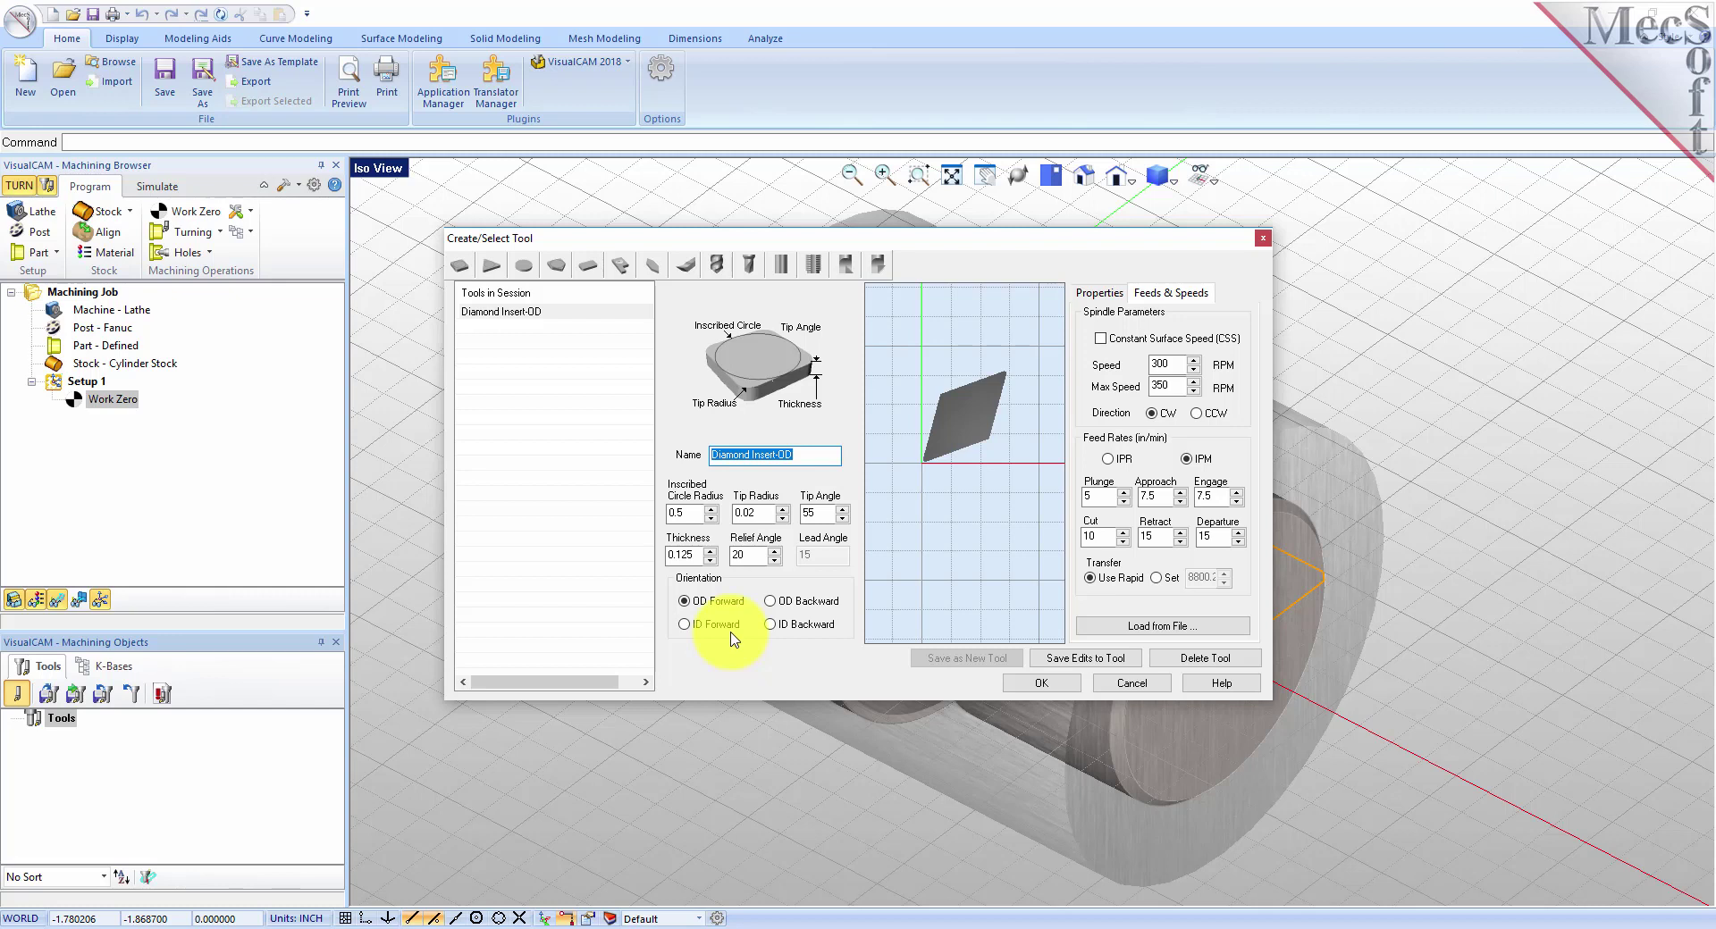
left_click(528, 313)
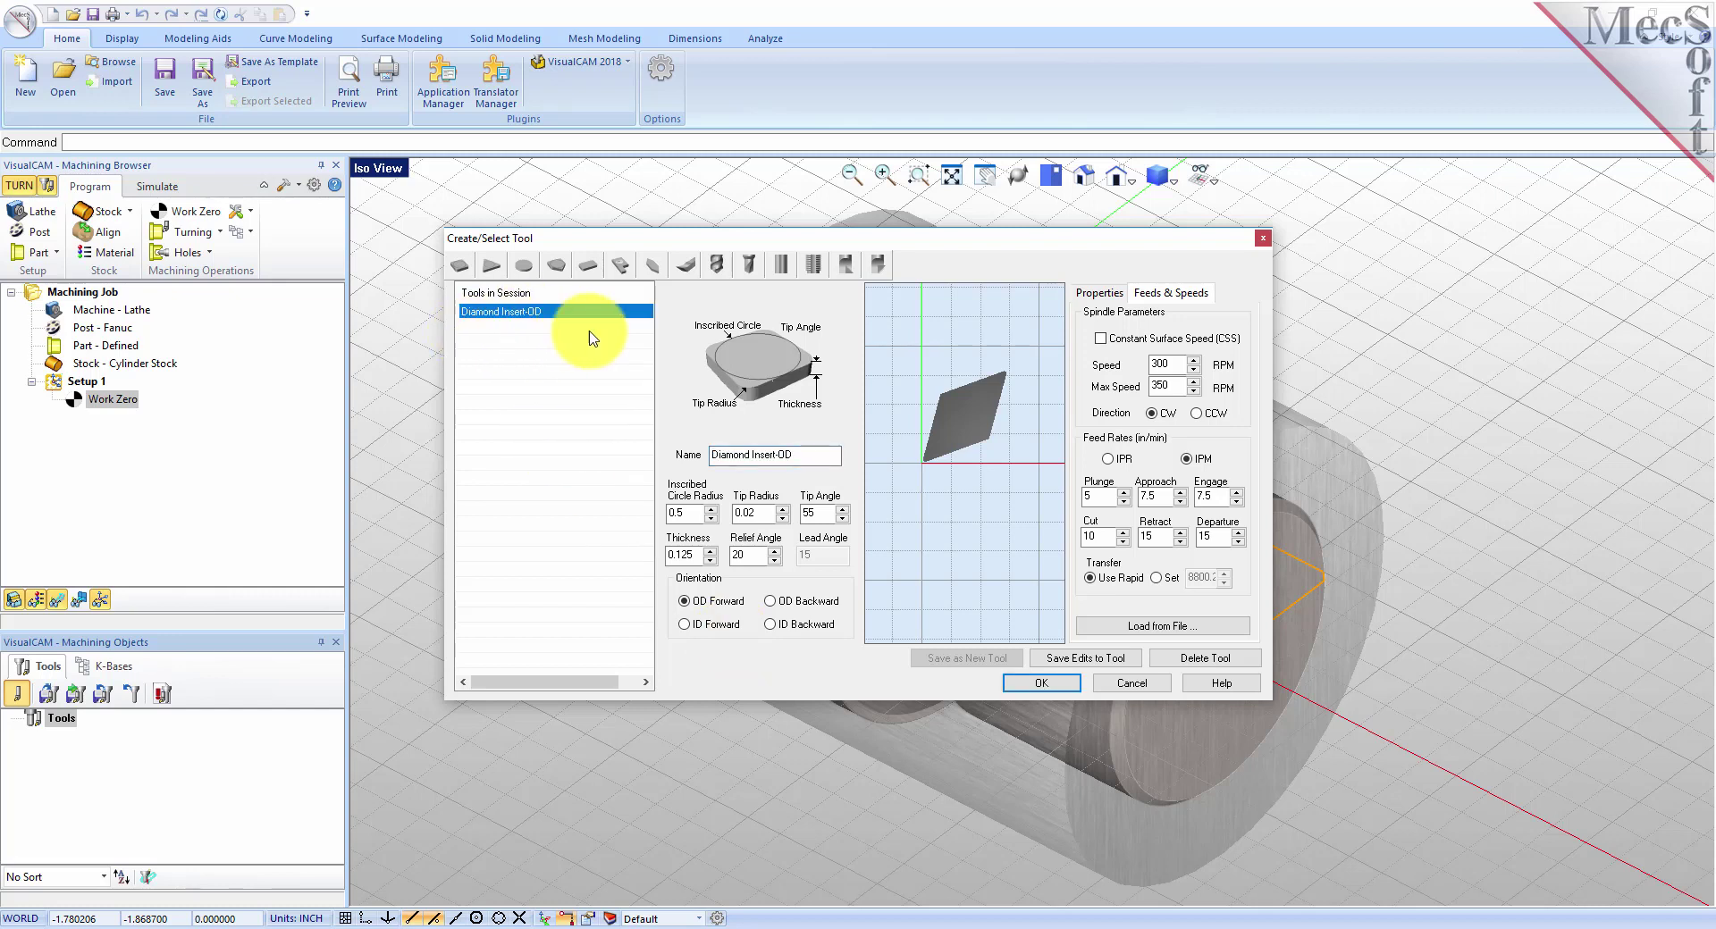
left_click(1041, 684)
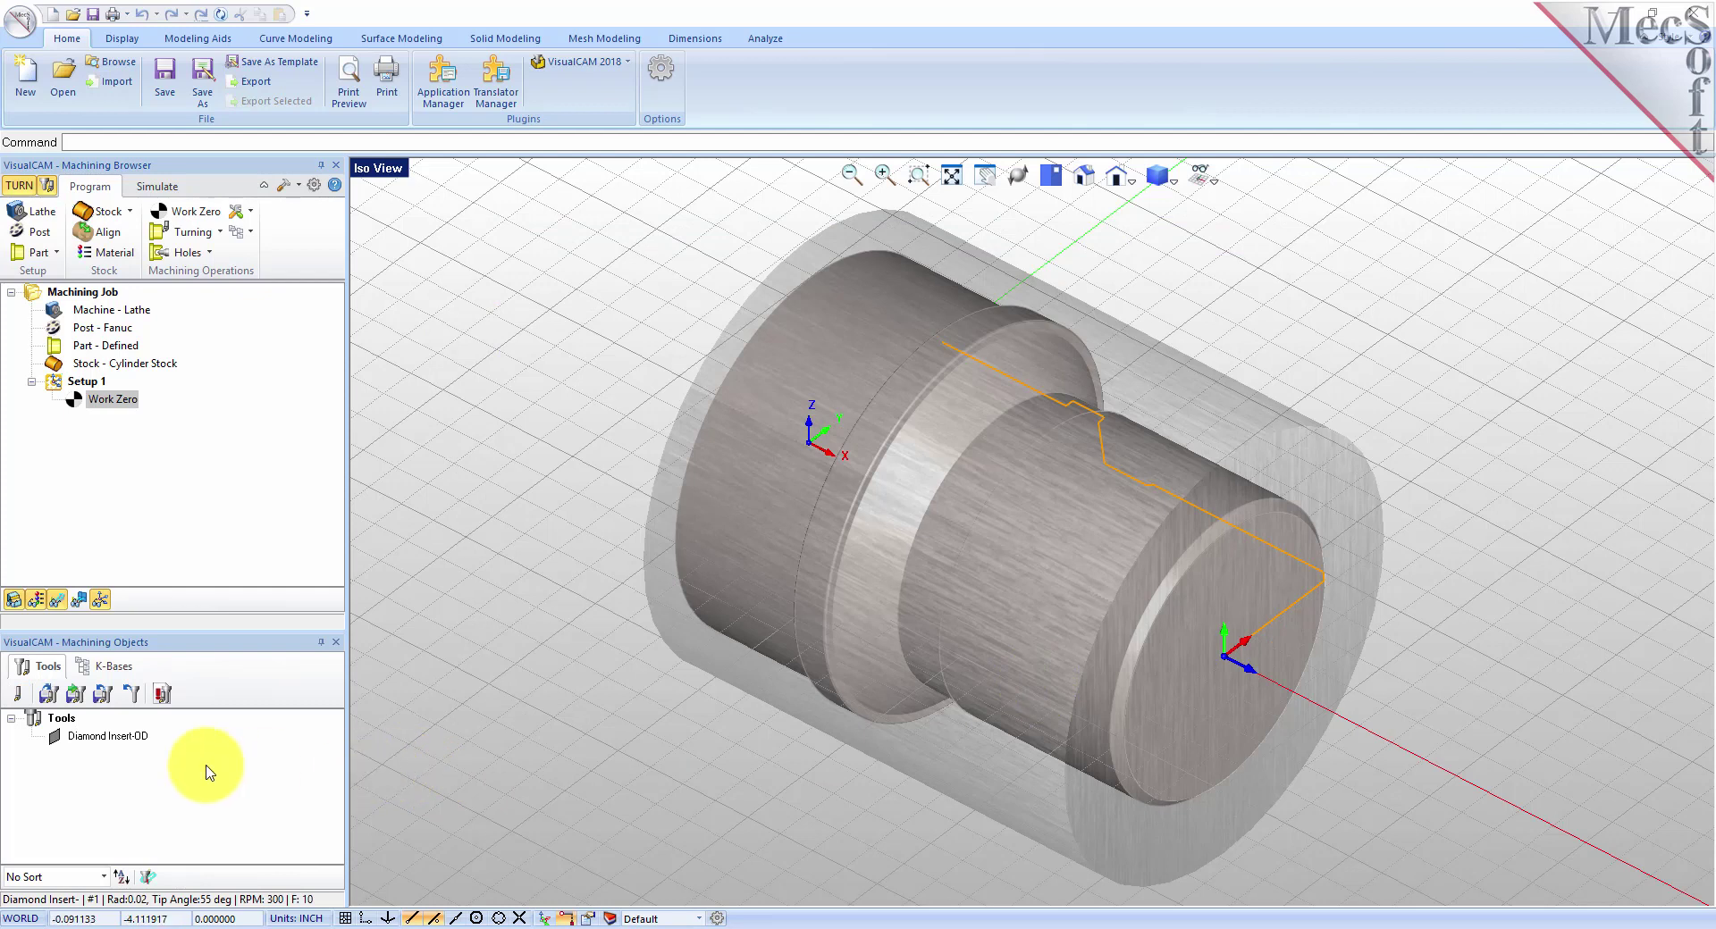
left_click(55, 736)
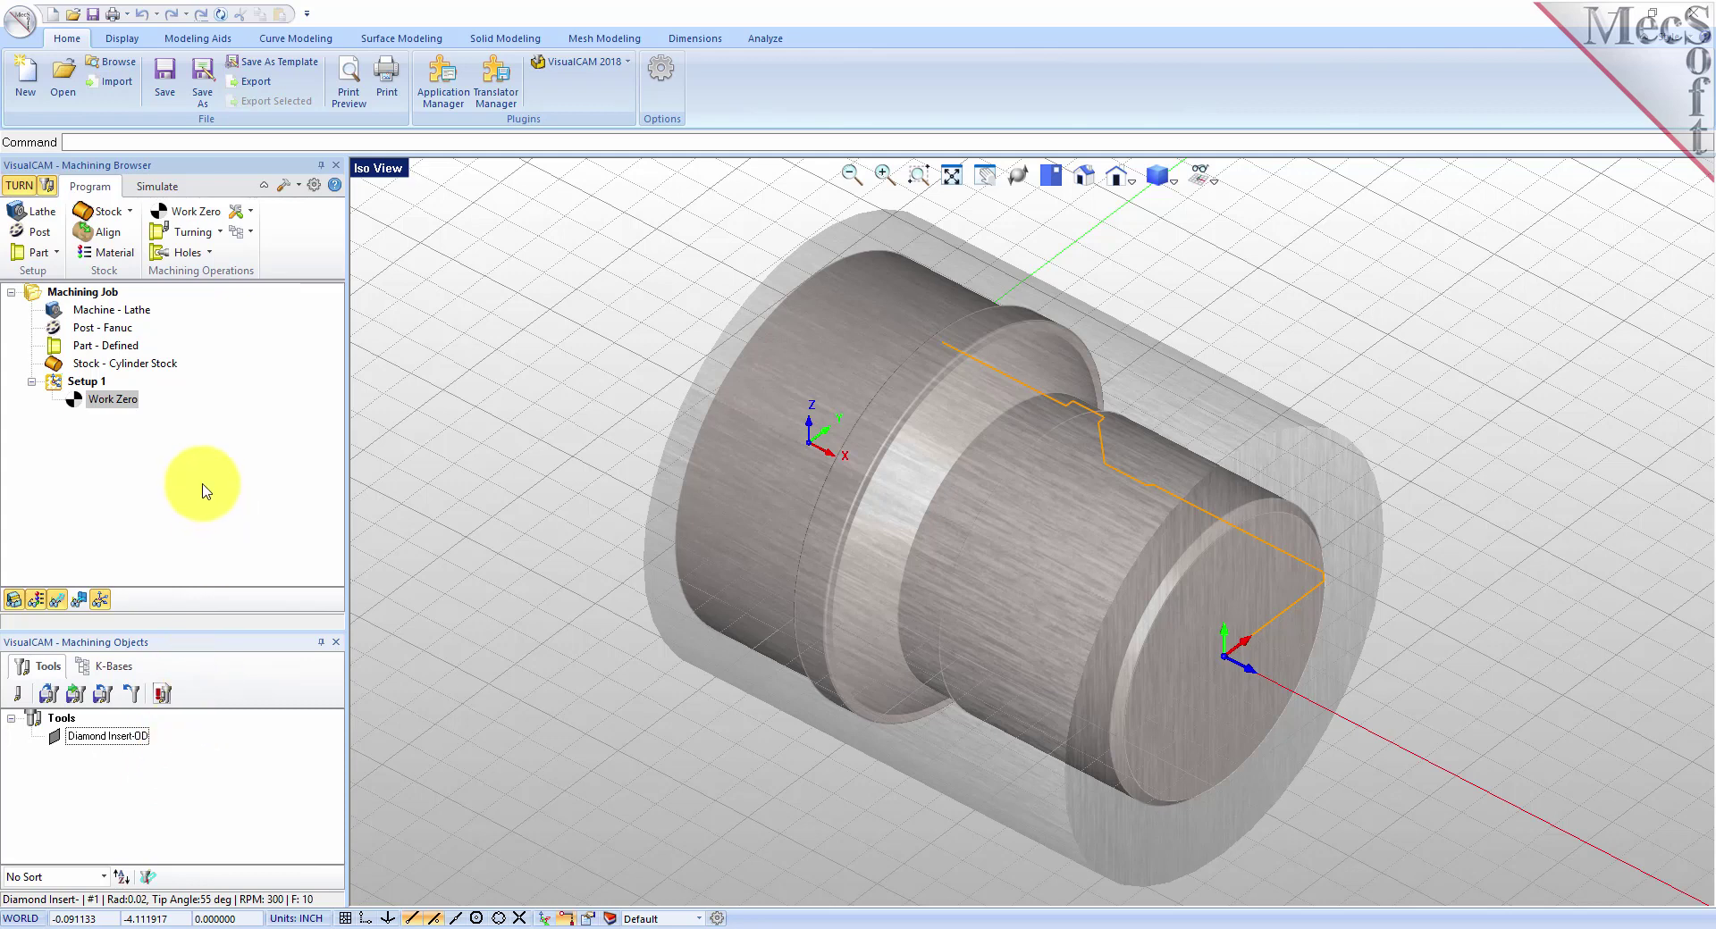
Start a Turn Roughing operation with the Diamond Insert-OD tool and set its cut transfer to Clearance Plane
left_click(220, 232)
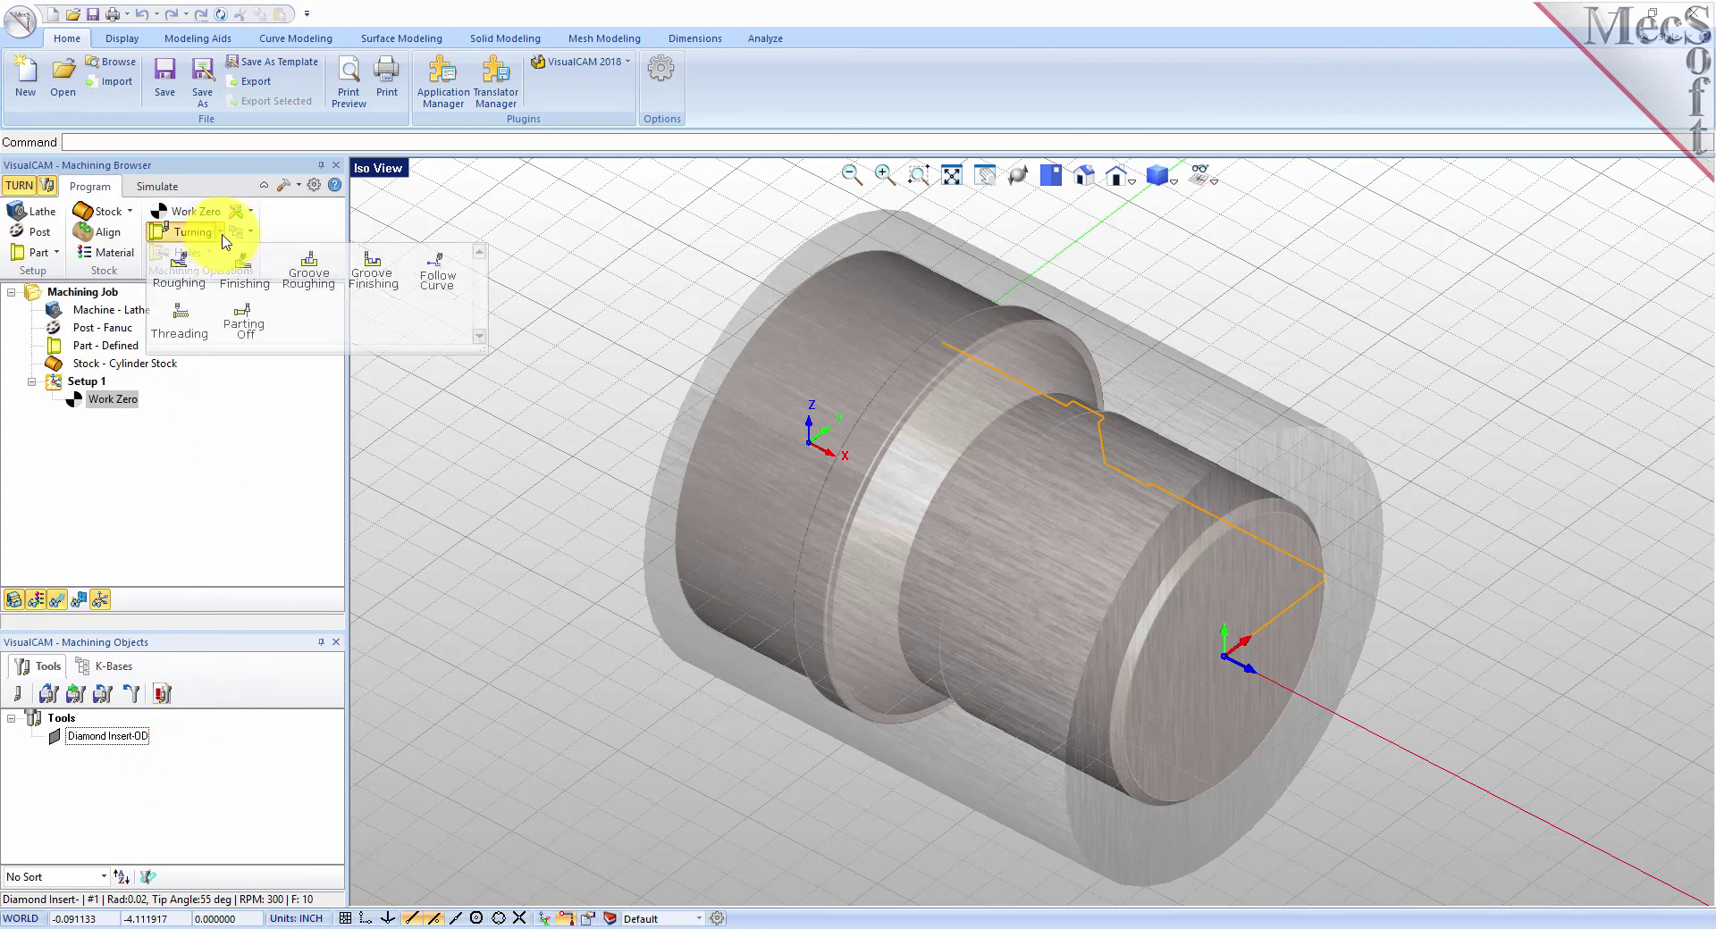
left_click(205, 290)
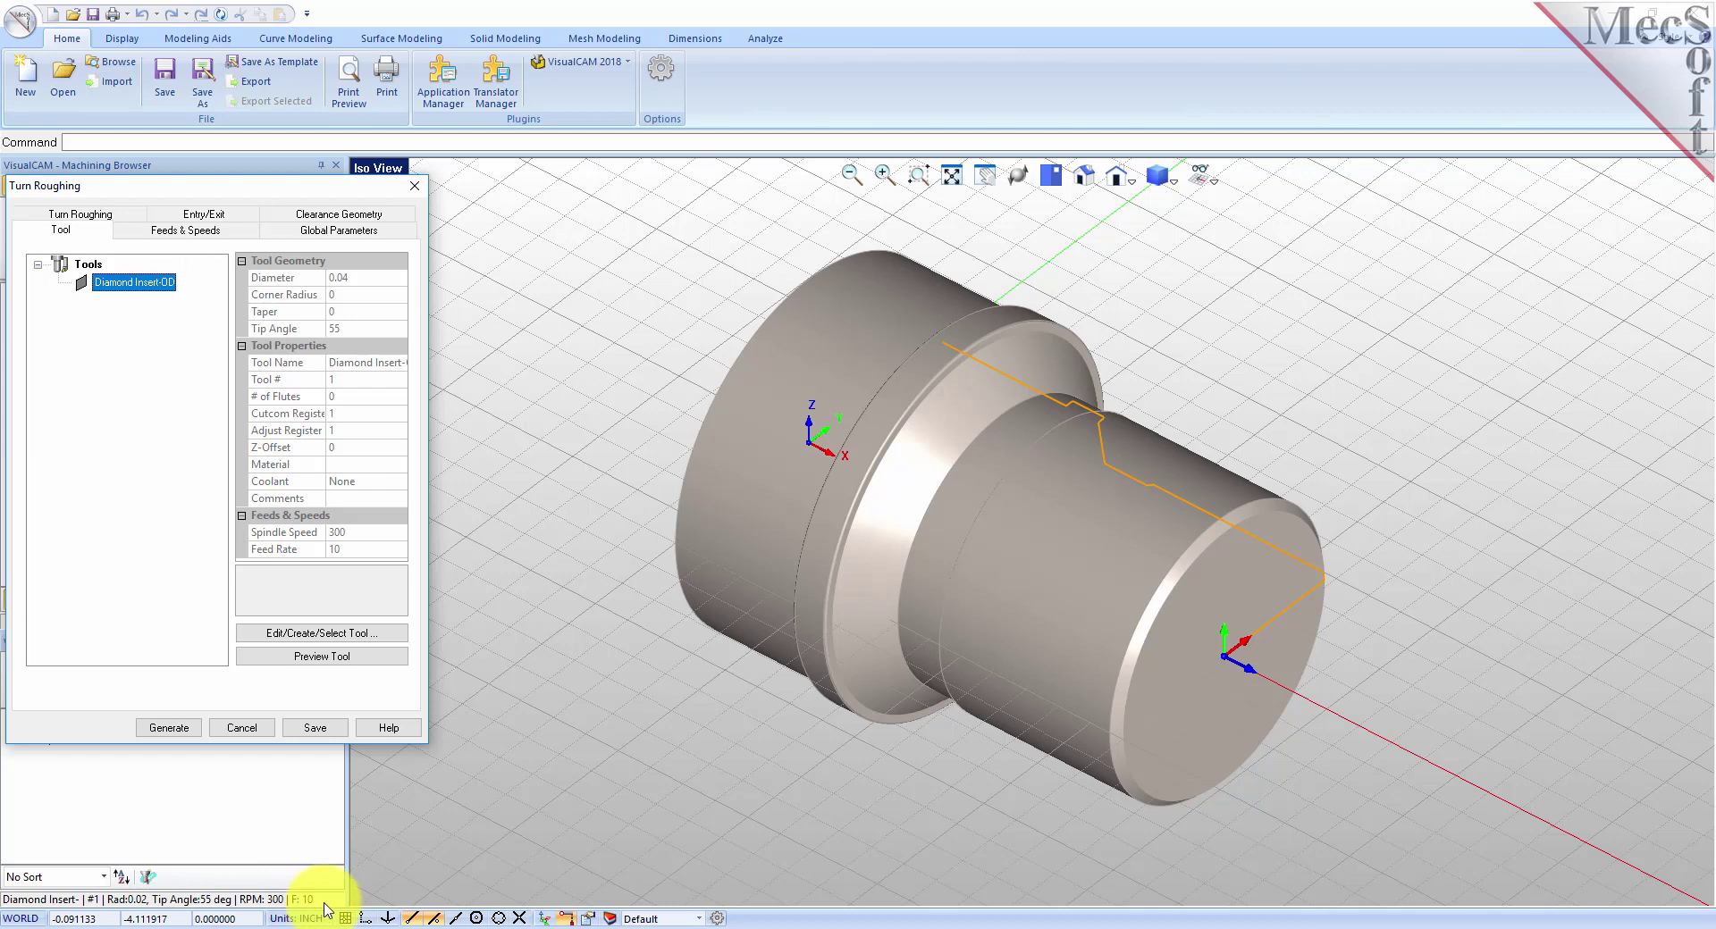
left_click(211, 241)
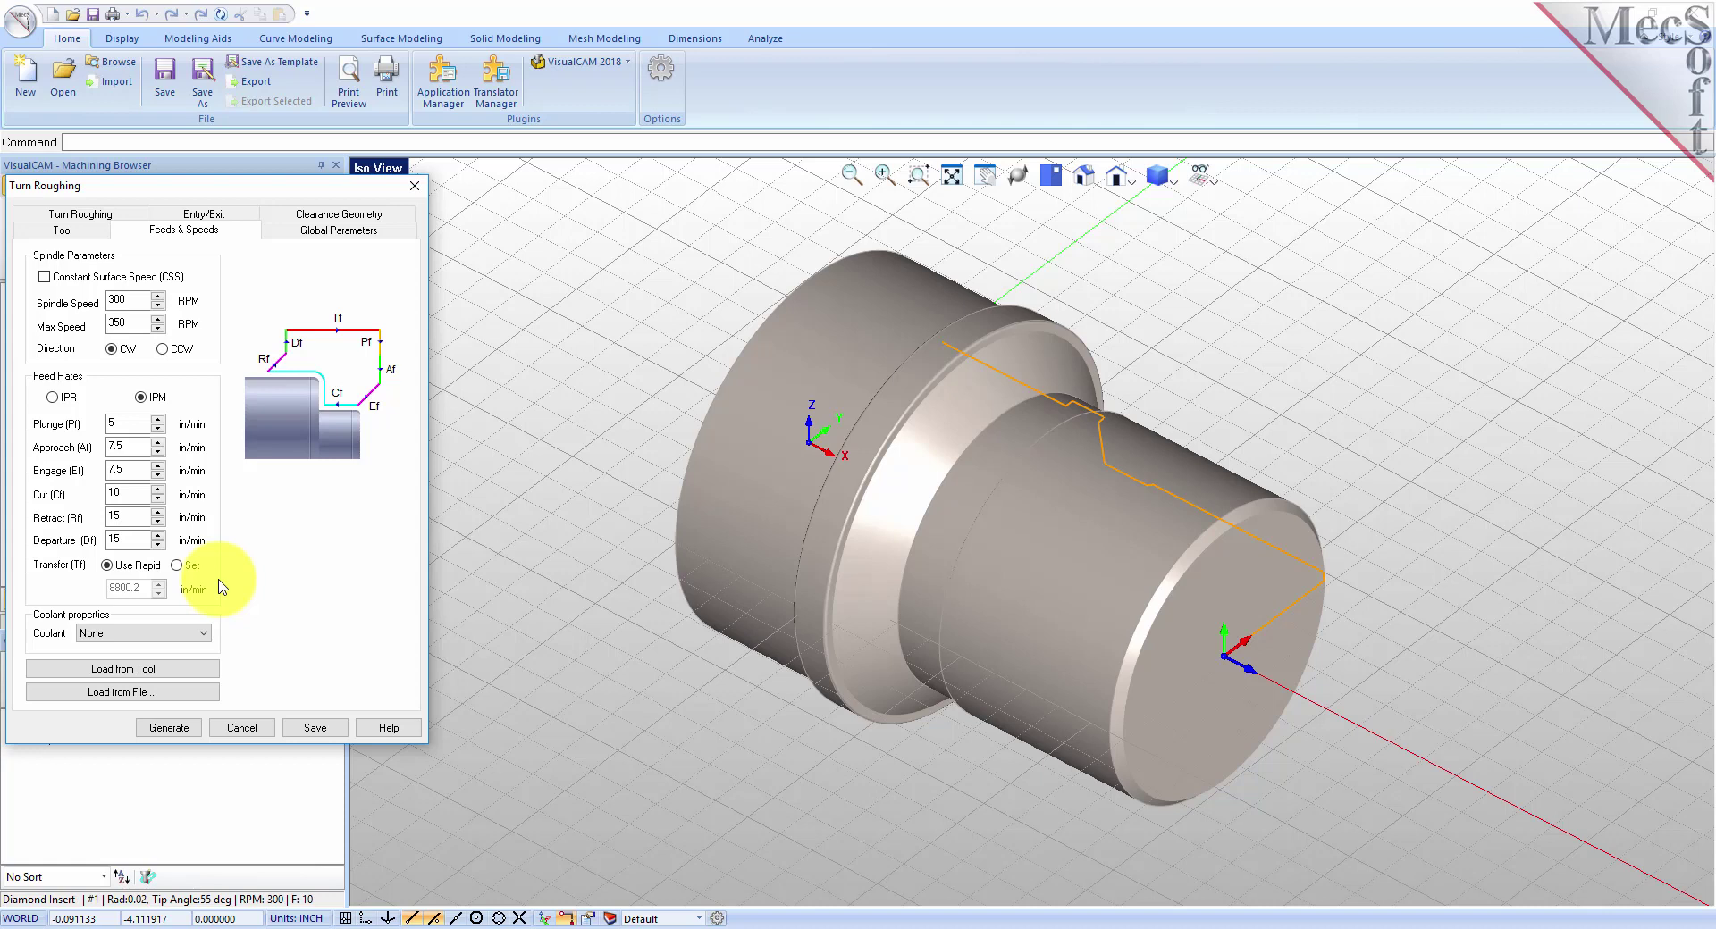
left_click(331, 216)
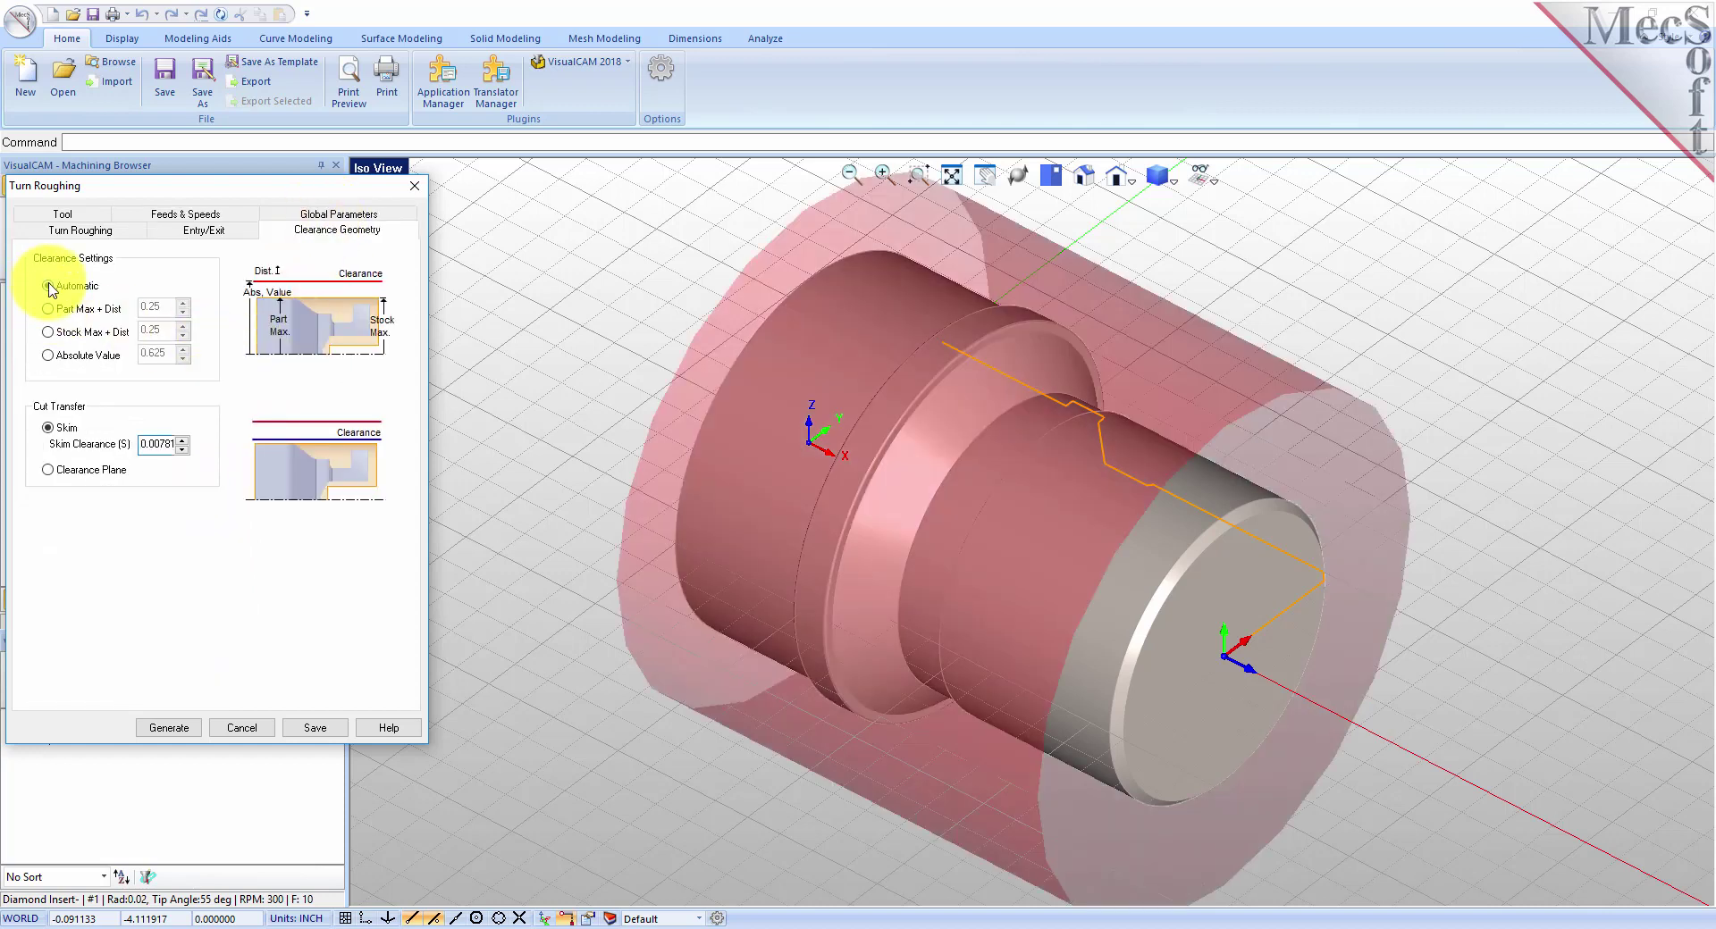
left_click(47, 471)
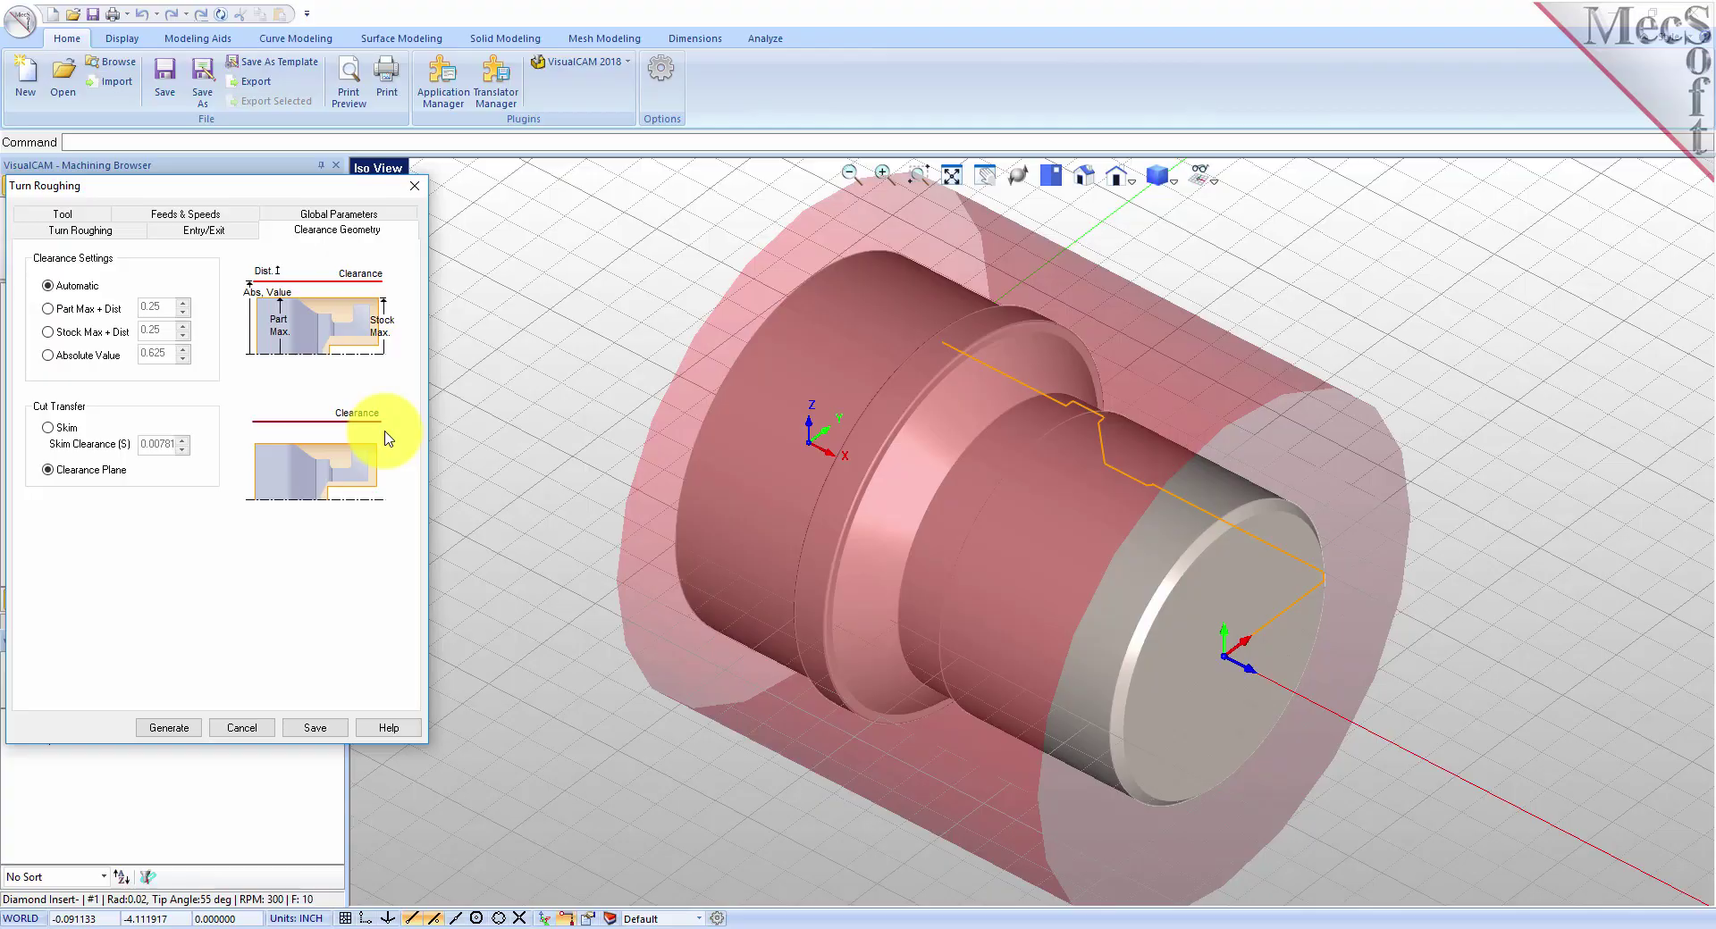
right_click_drag(892, 631, 1214, 632)
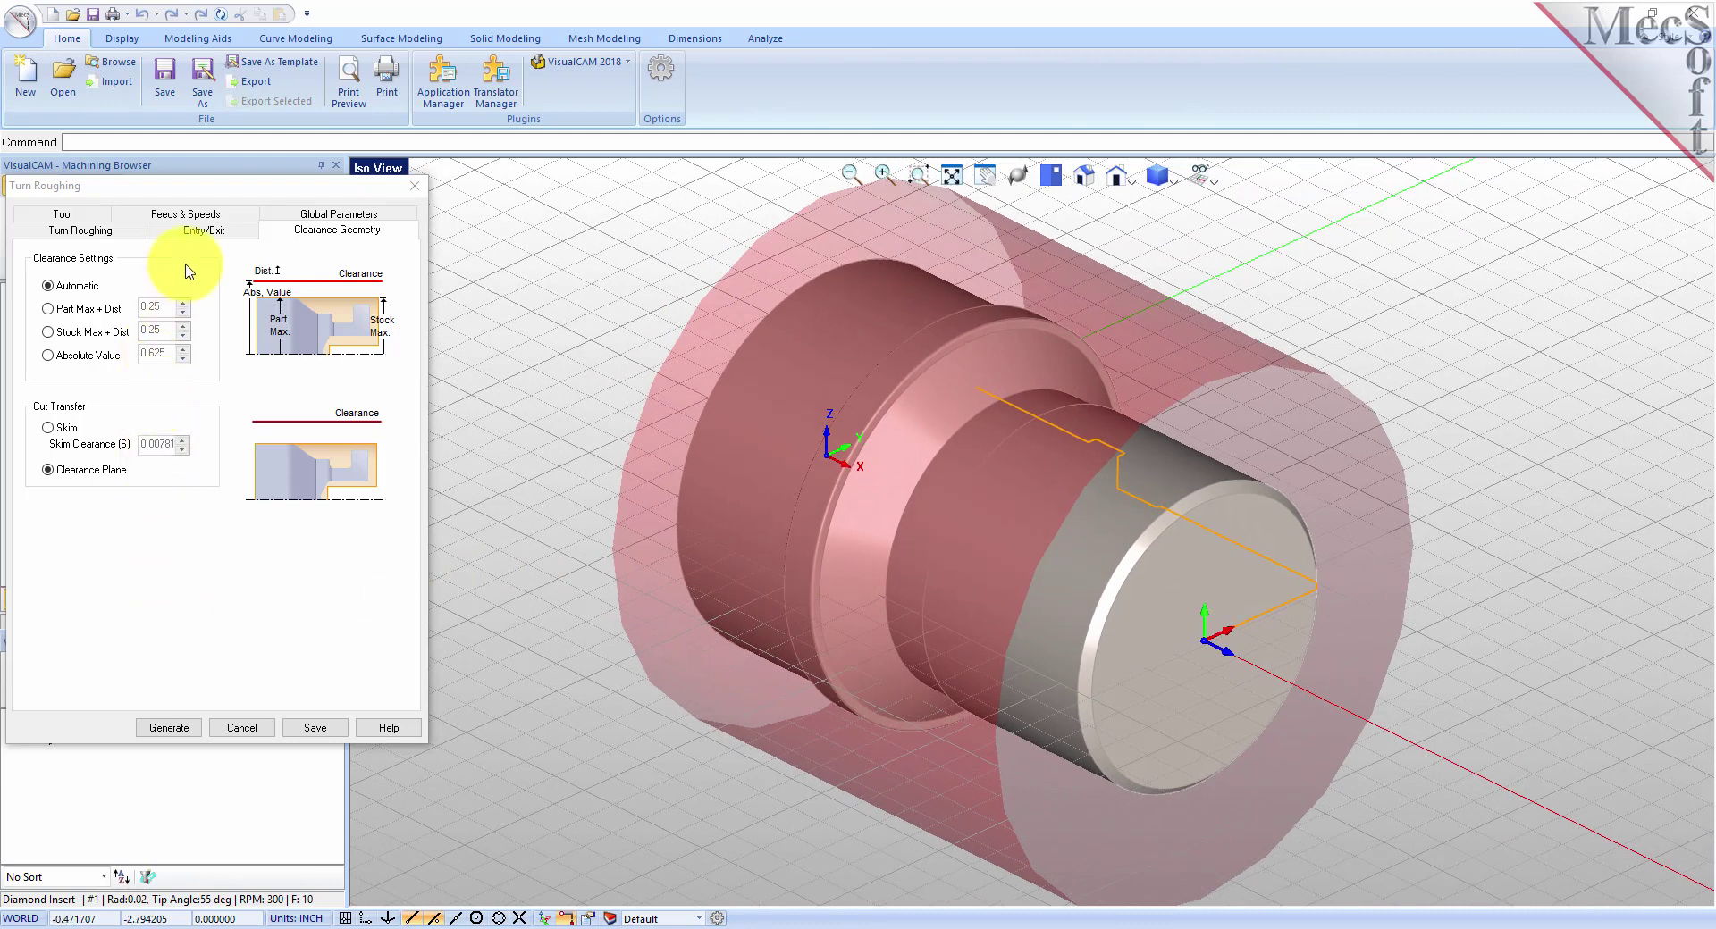
Choose the Outer Diameter approach type in the roughing operation's global parameters, with a stock allowance of 0.01
left_click(304, 217)
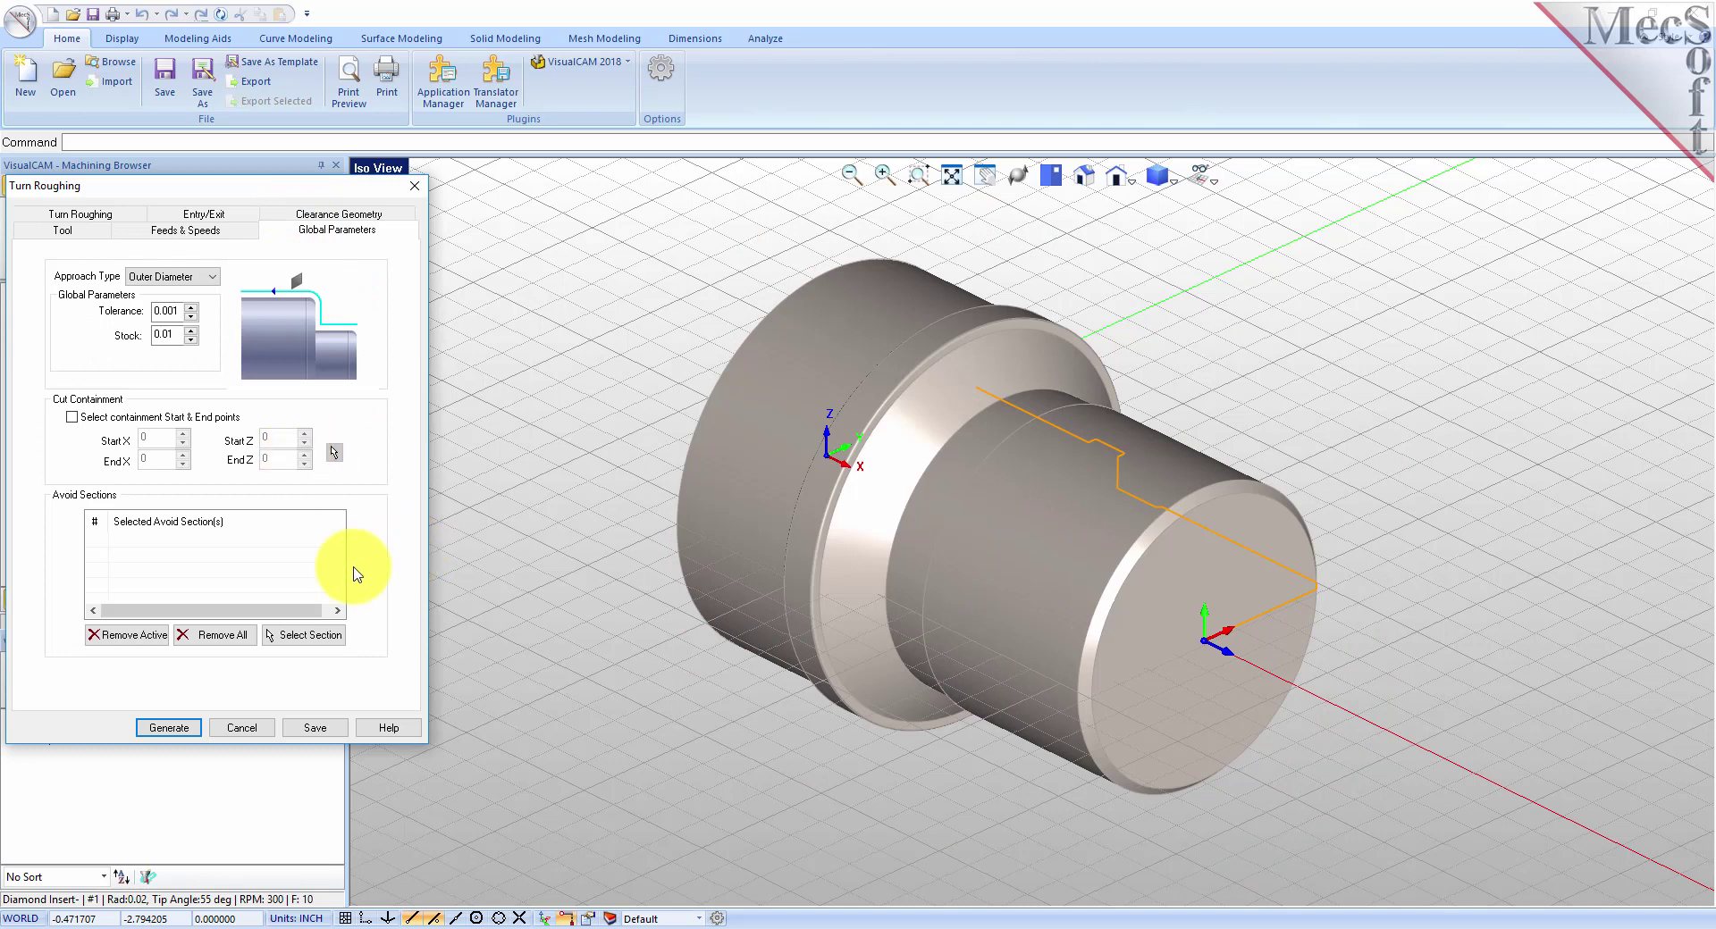
left_click(211, 277)
left_click(179, 294)
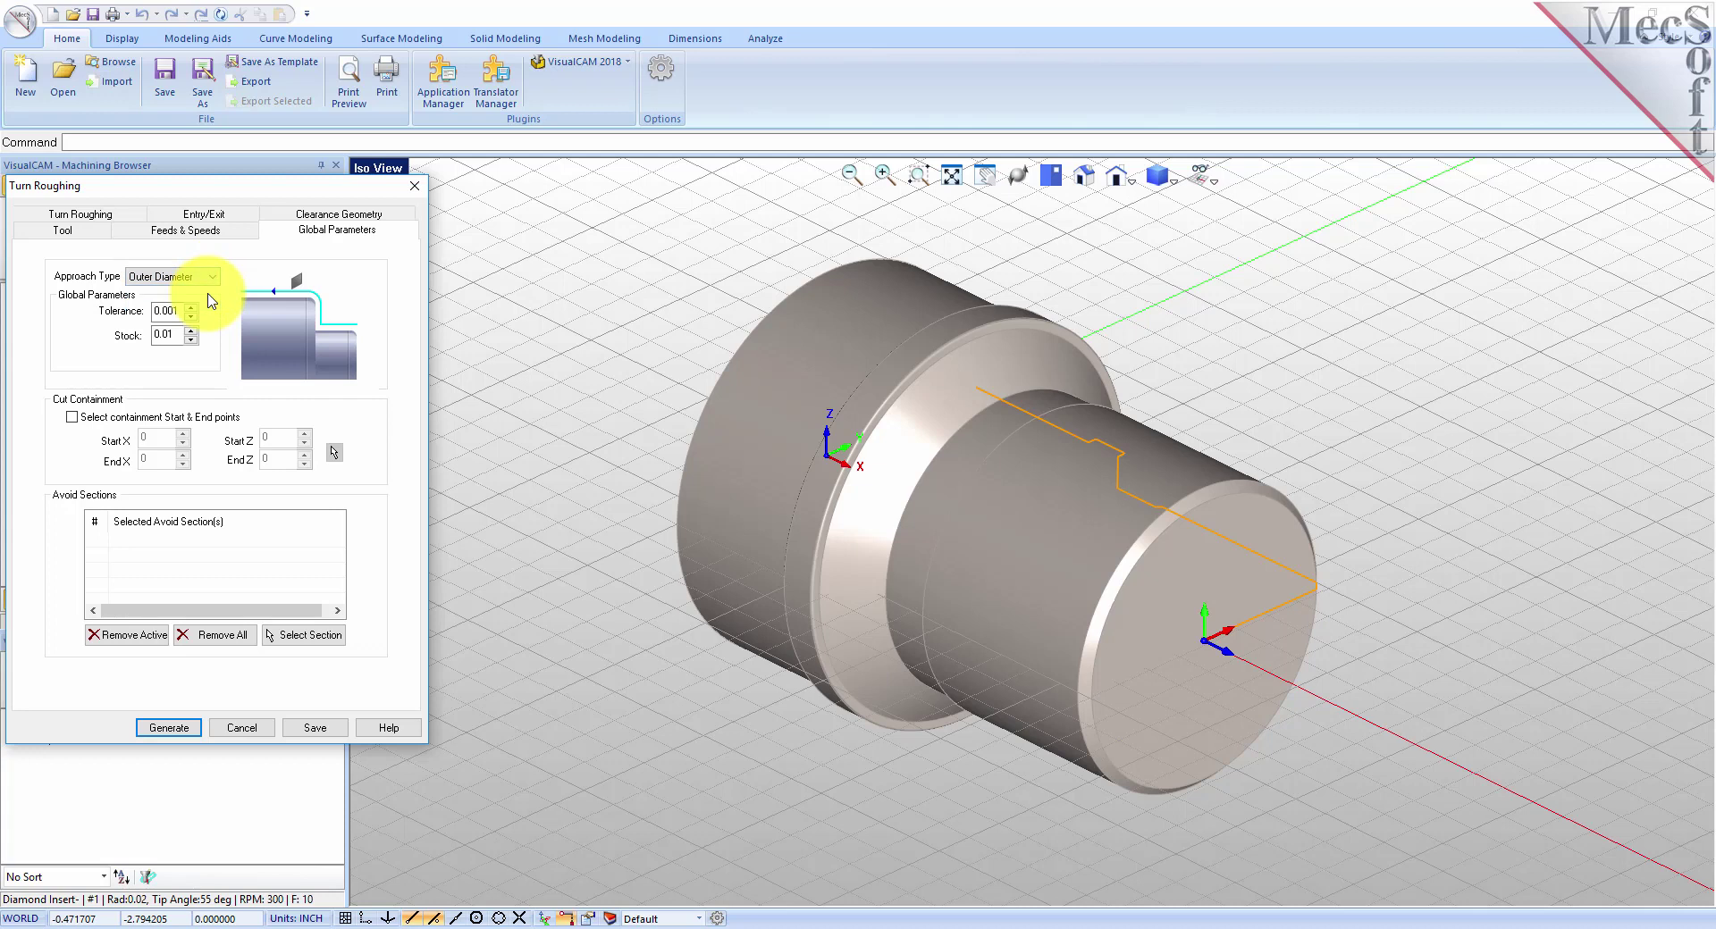
double_click(167, 335)
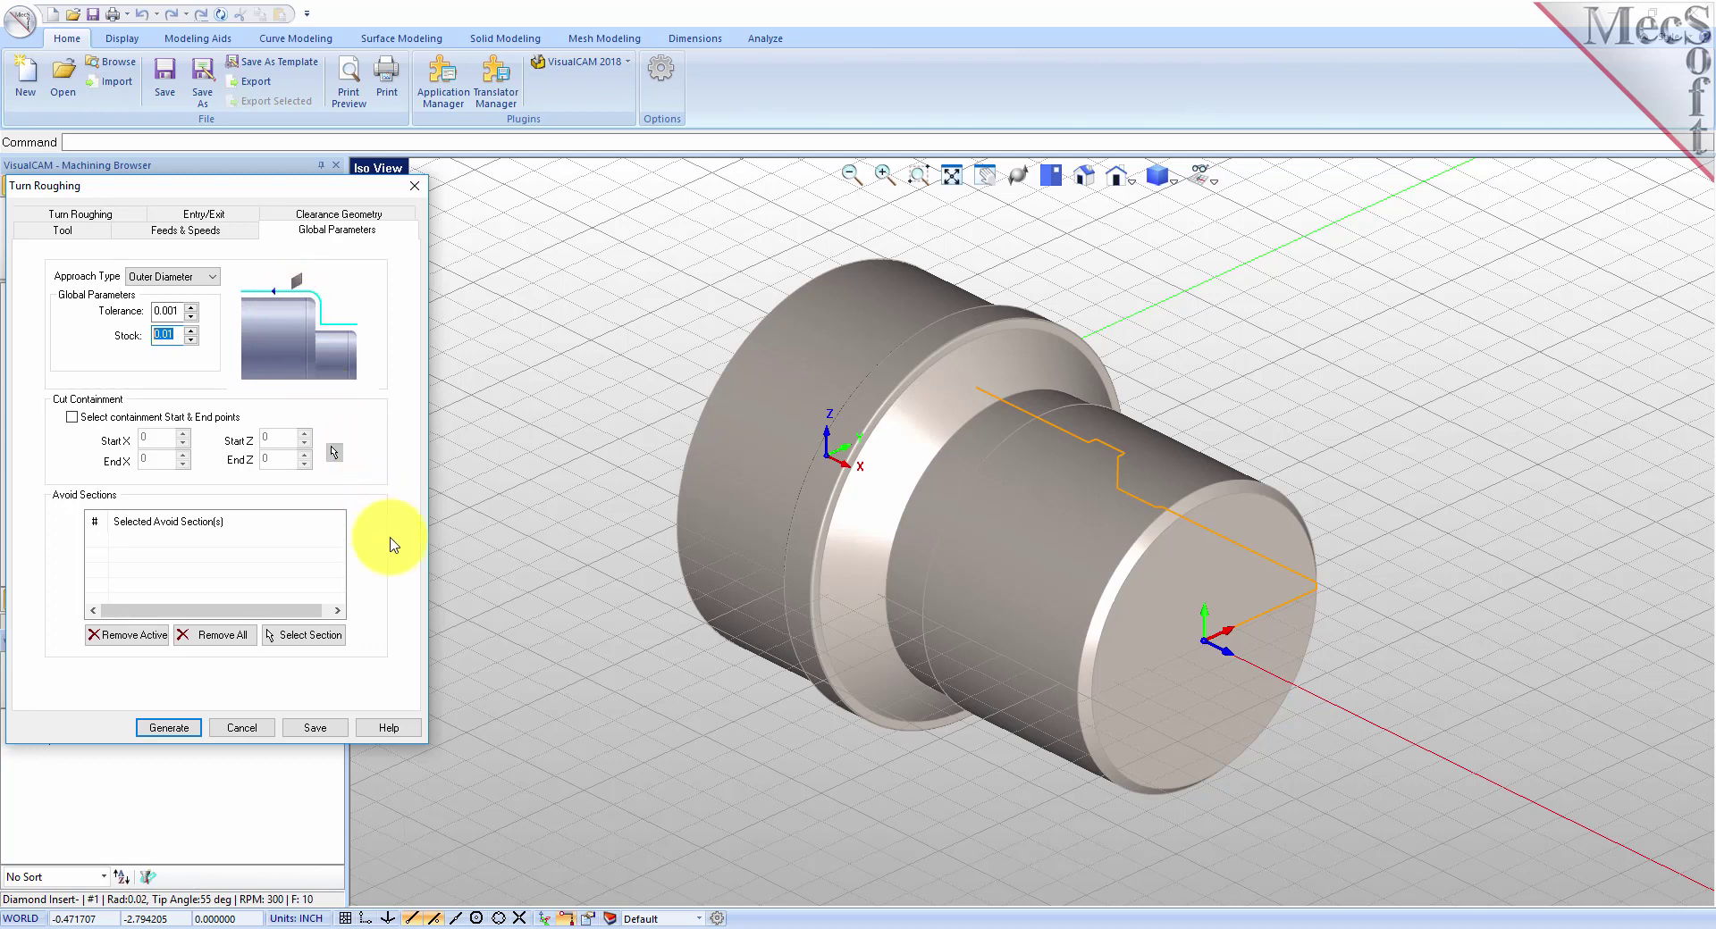
Use Linear Cuts without a final cleanup pass for the roughing, with a depth per cut distance of 0.0625
left_click(86, 219)
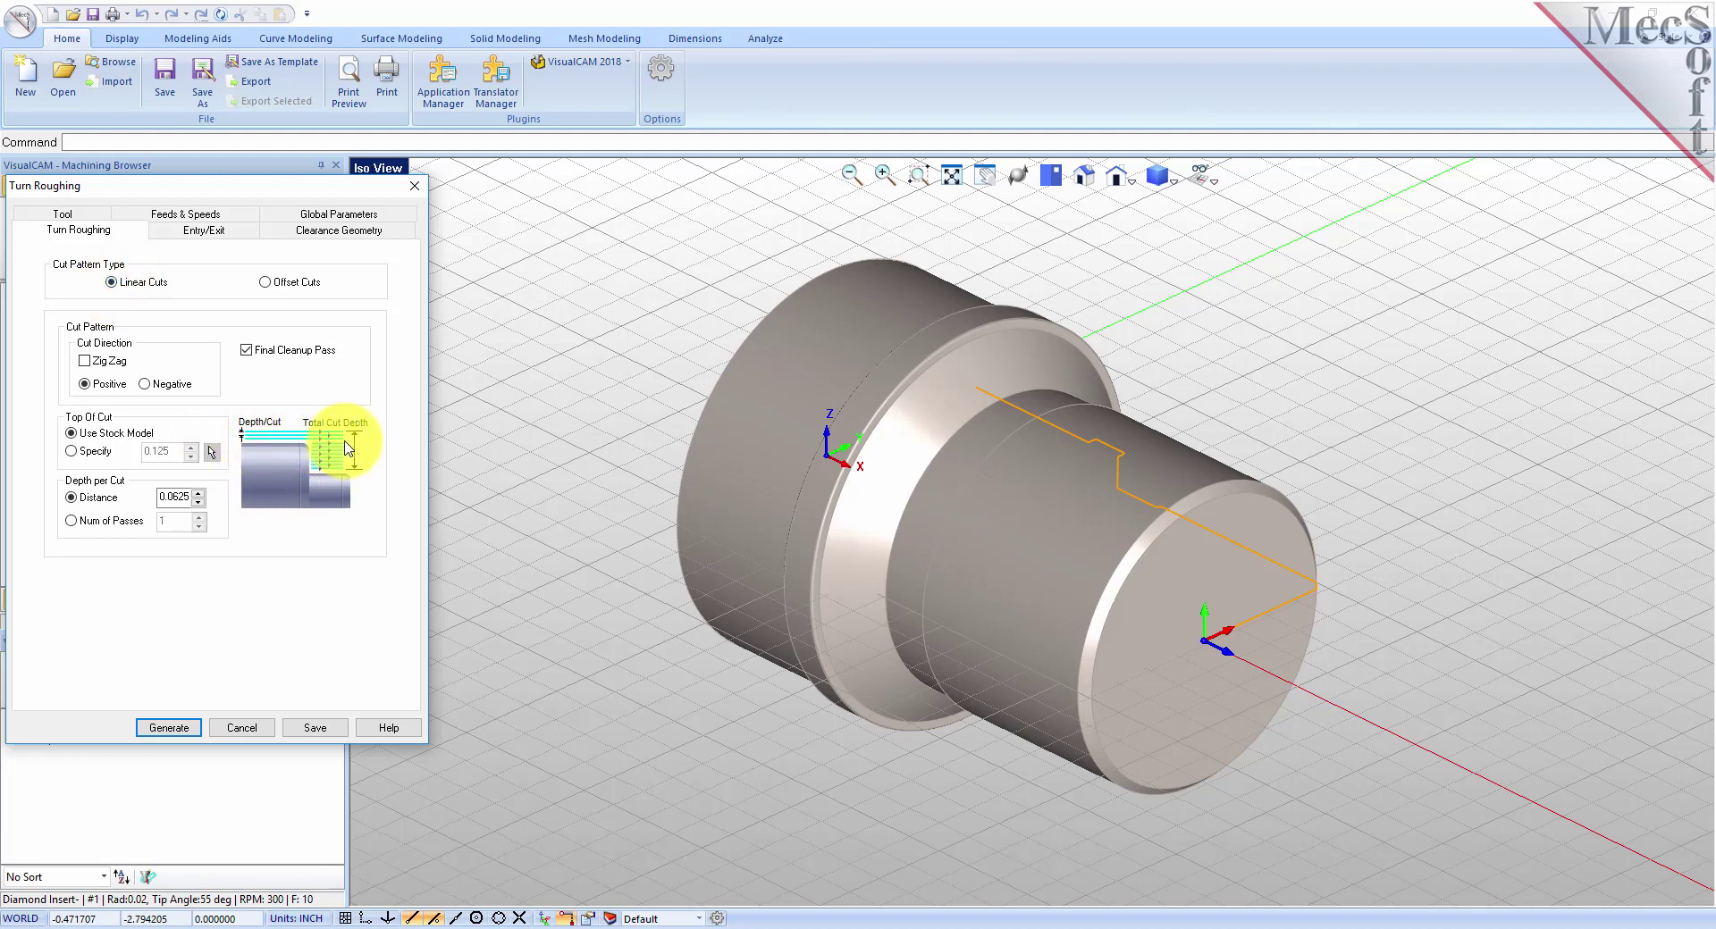
left_click(265, 283)
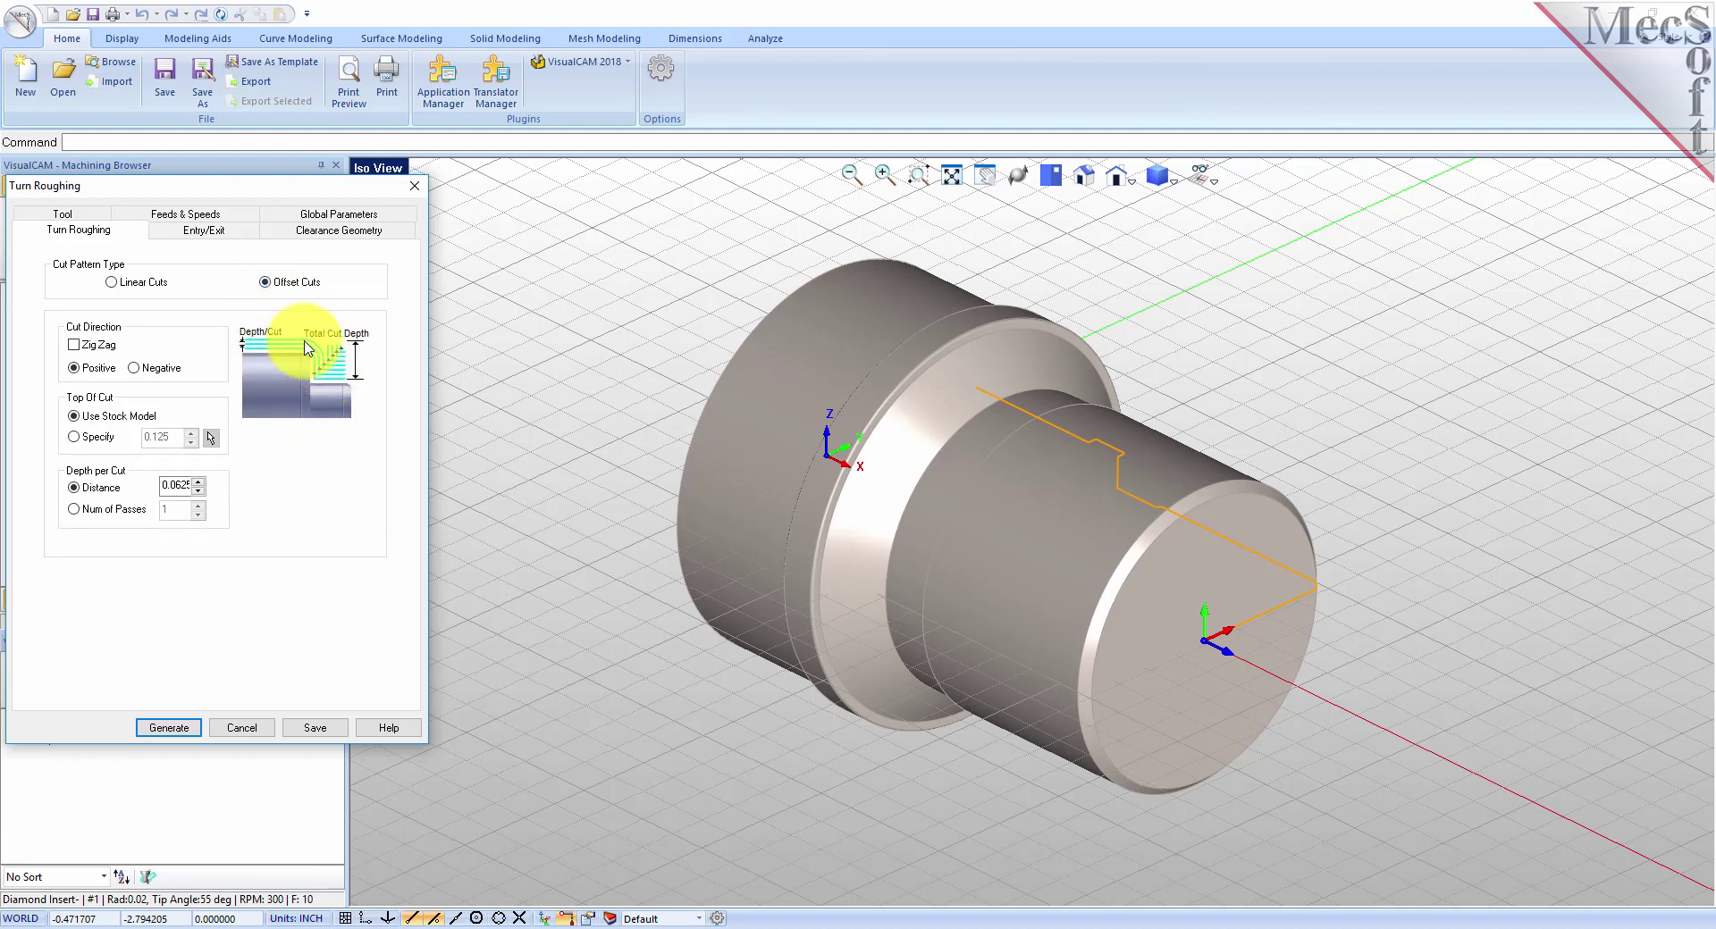
left_click(112, 283)
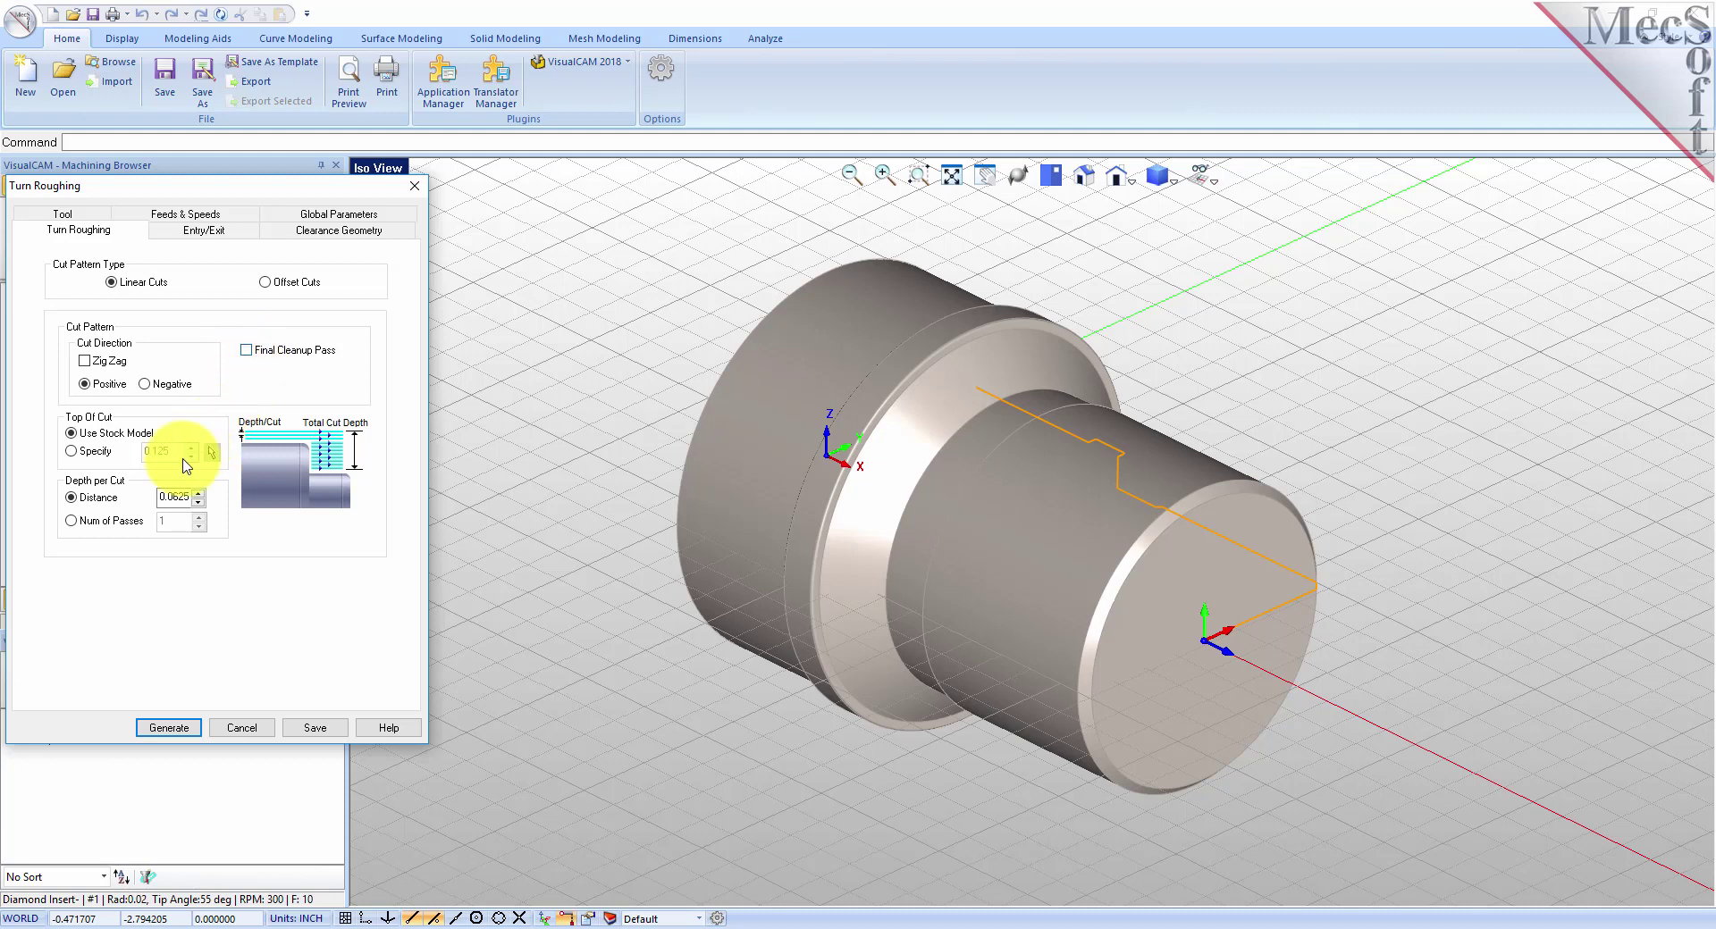
double_click(176, 499)
type("0.0625")
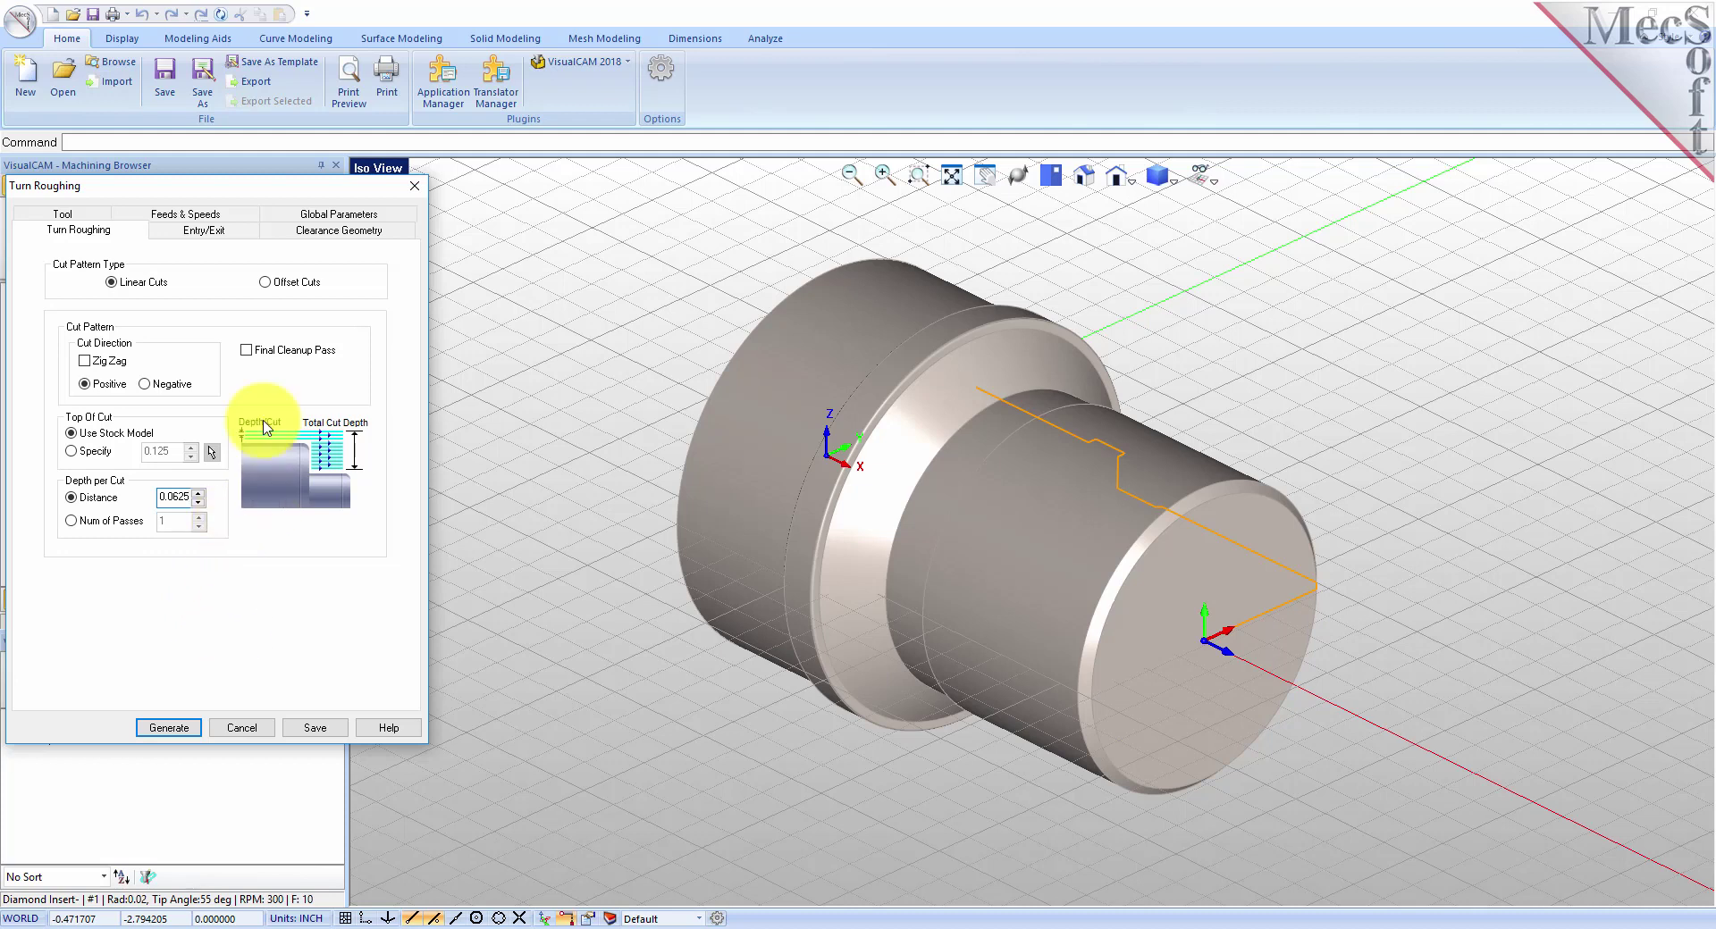
Set the roughing entry's approach motion length and engage motion length to 0.025 each
left_click(211, 233)
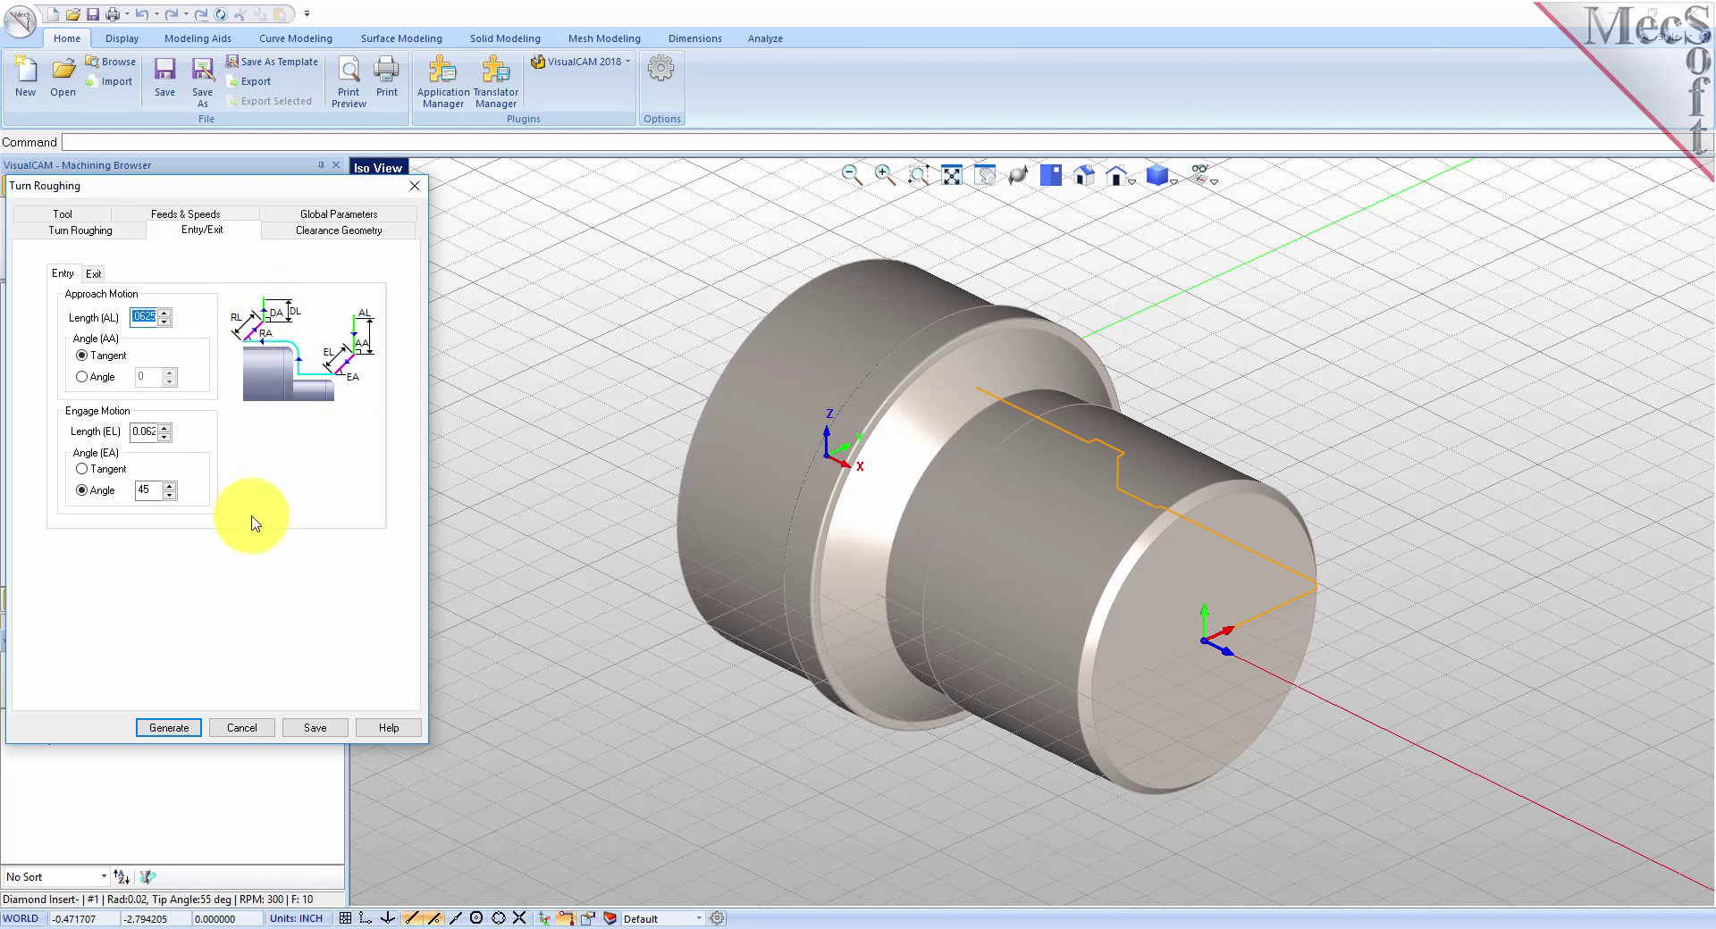
left_click(56, 277)
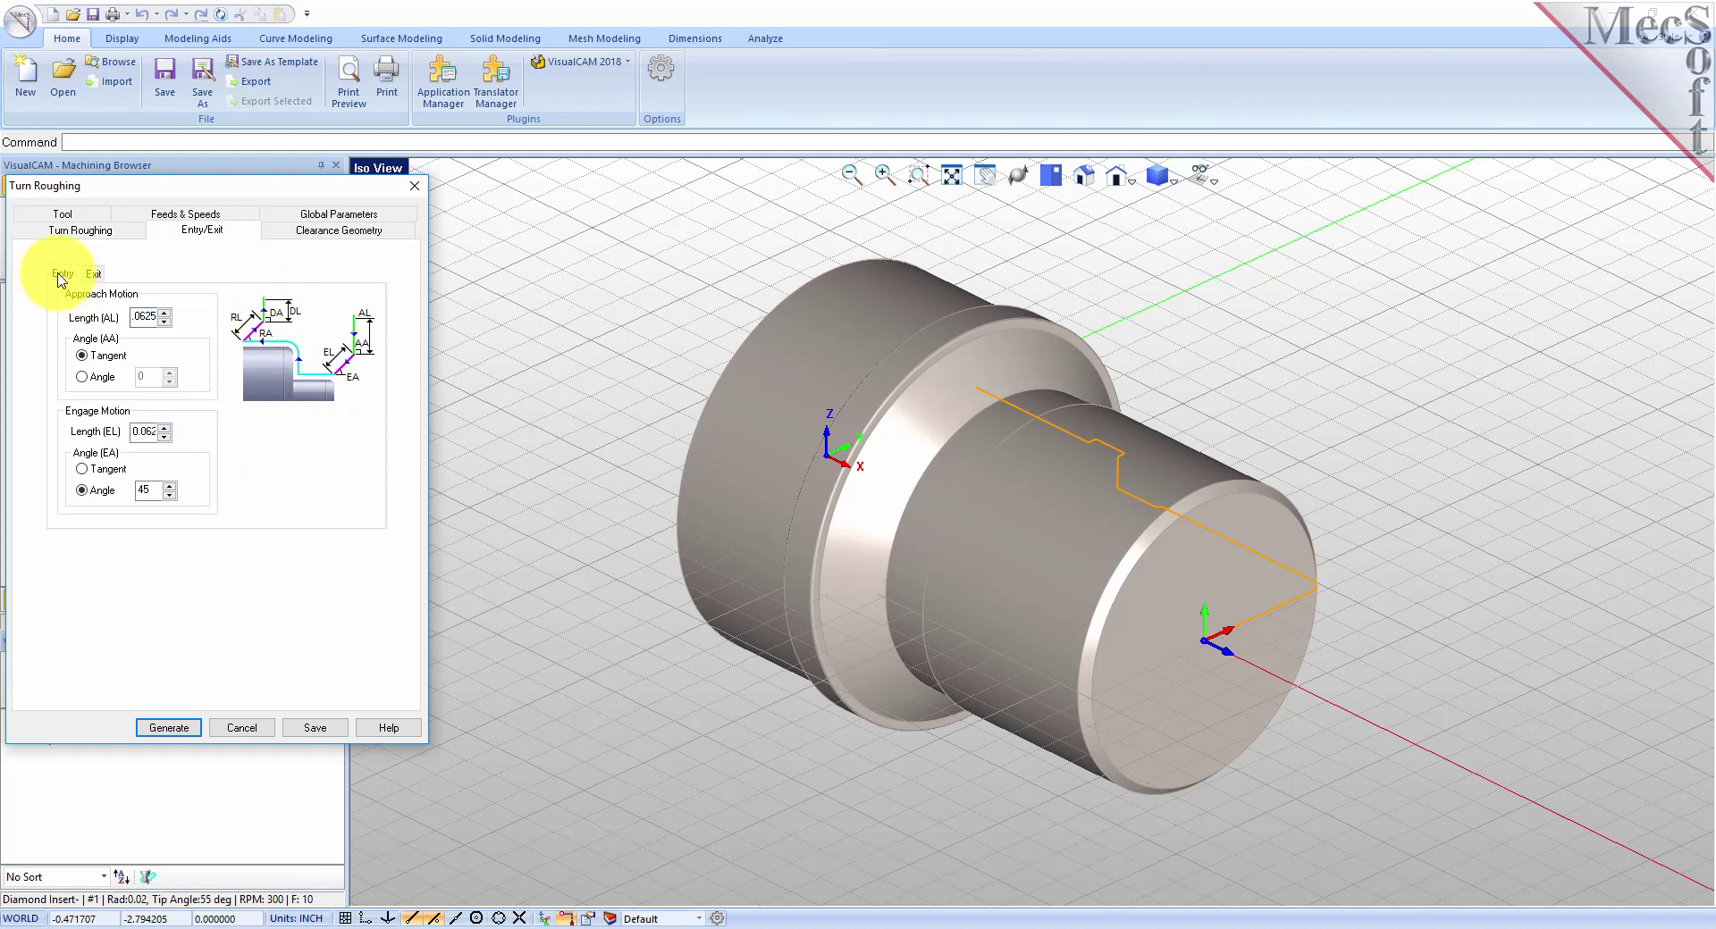
double_click(139, 315)
type("0.025")
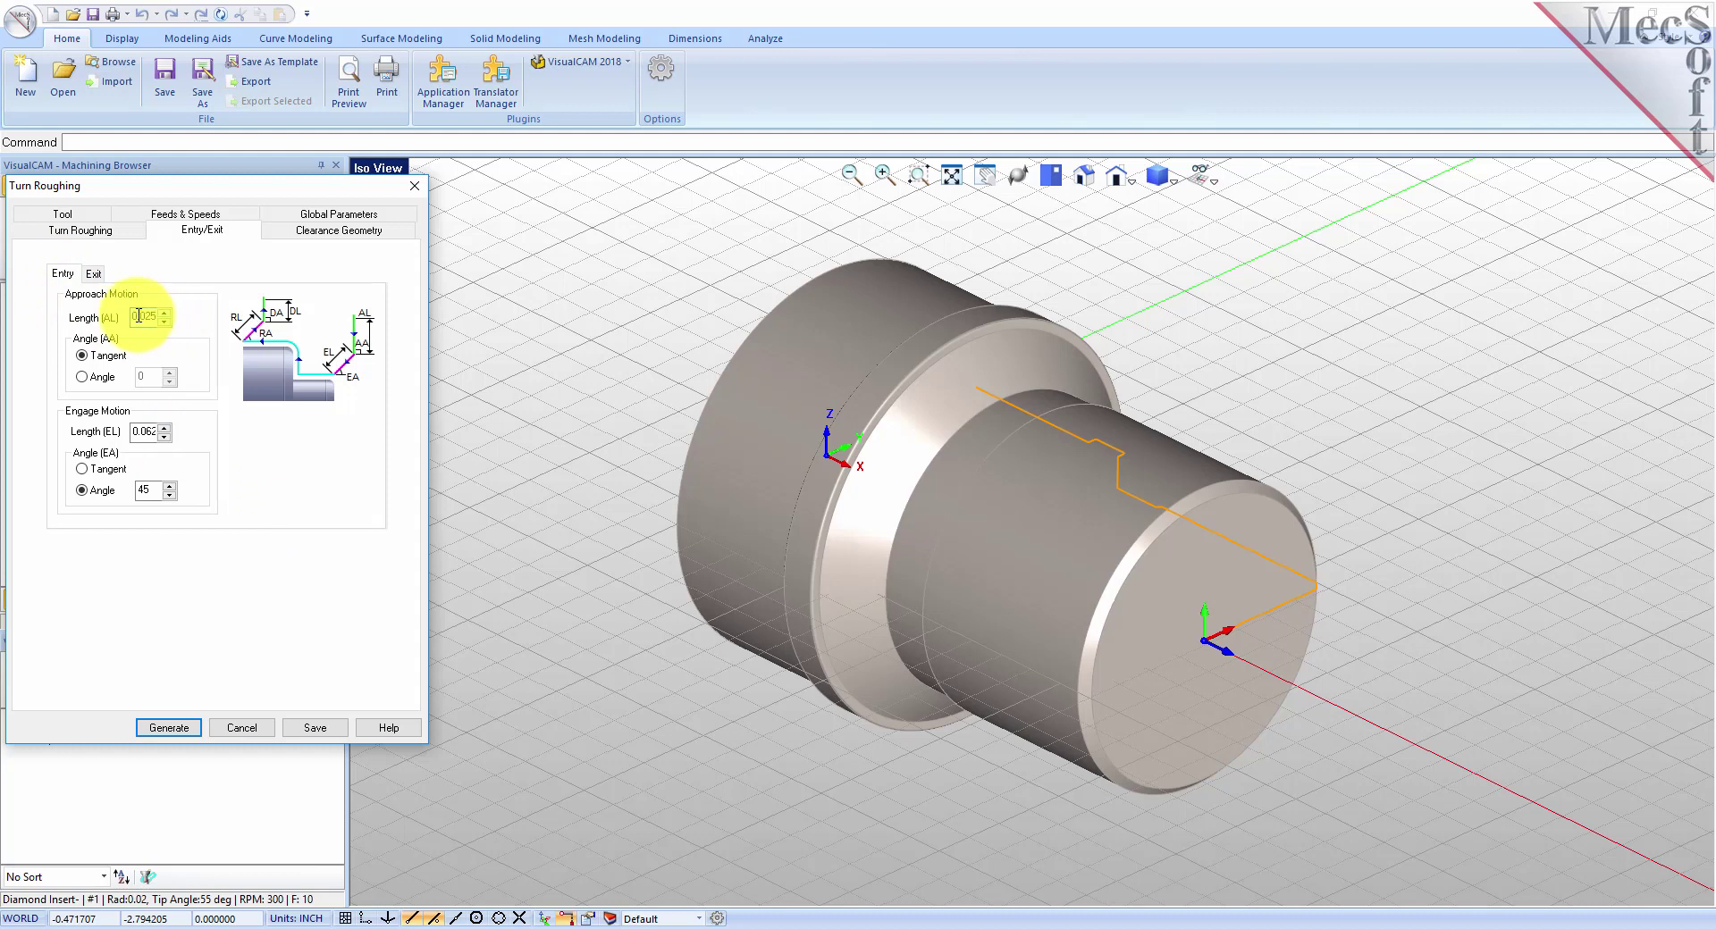
double_click(141, 433)
type("0.025")
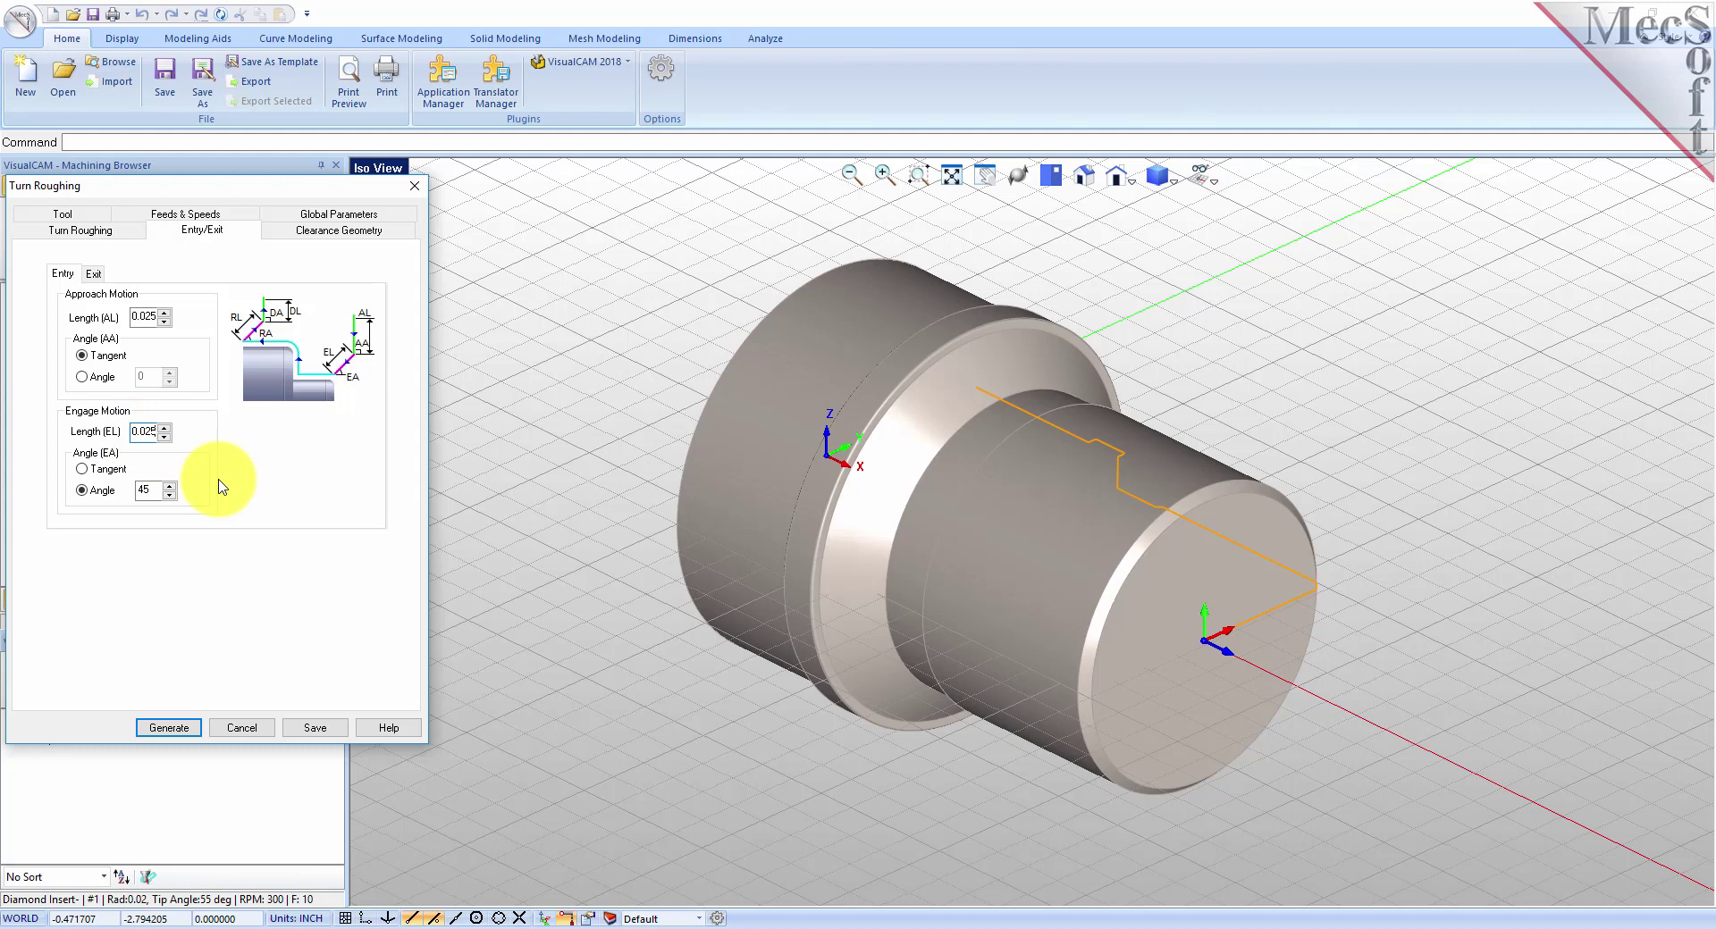
Set the roughing exit's retract motion length and depart motion length to 0.025 each
left_click(94, 276)
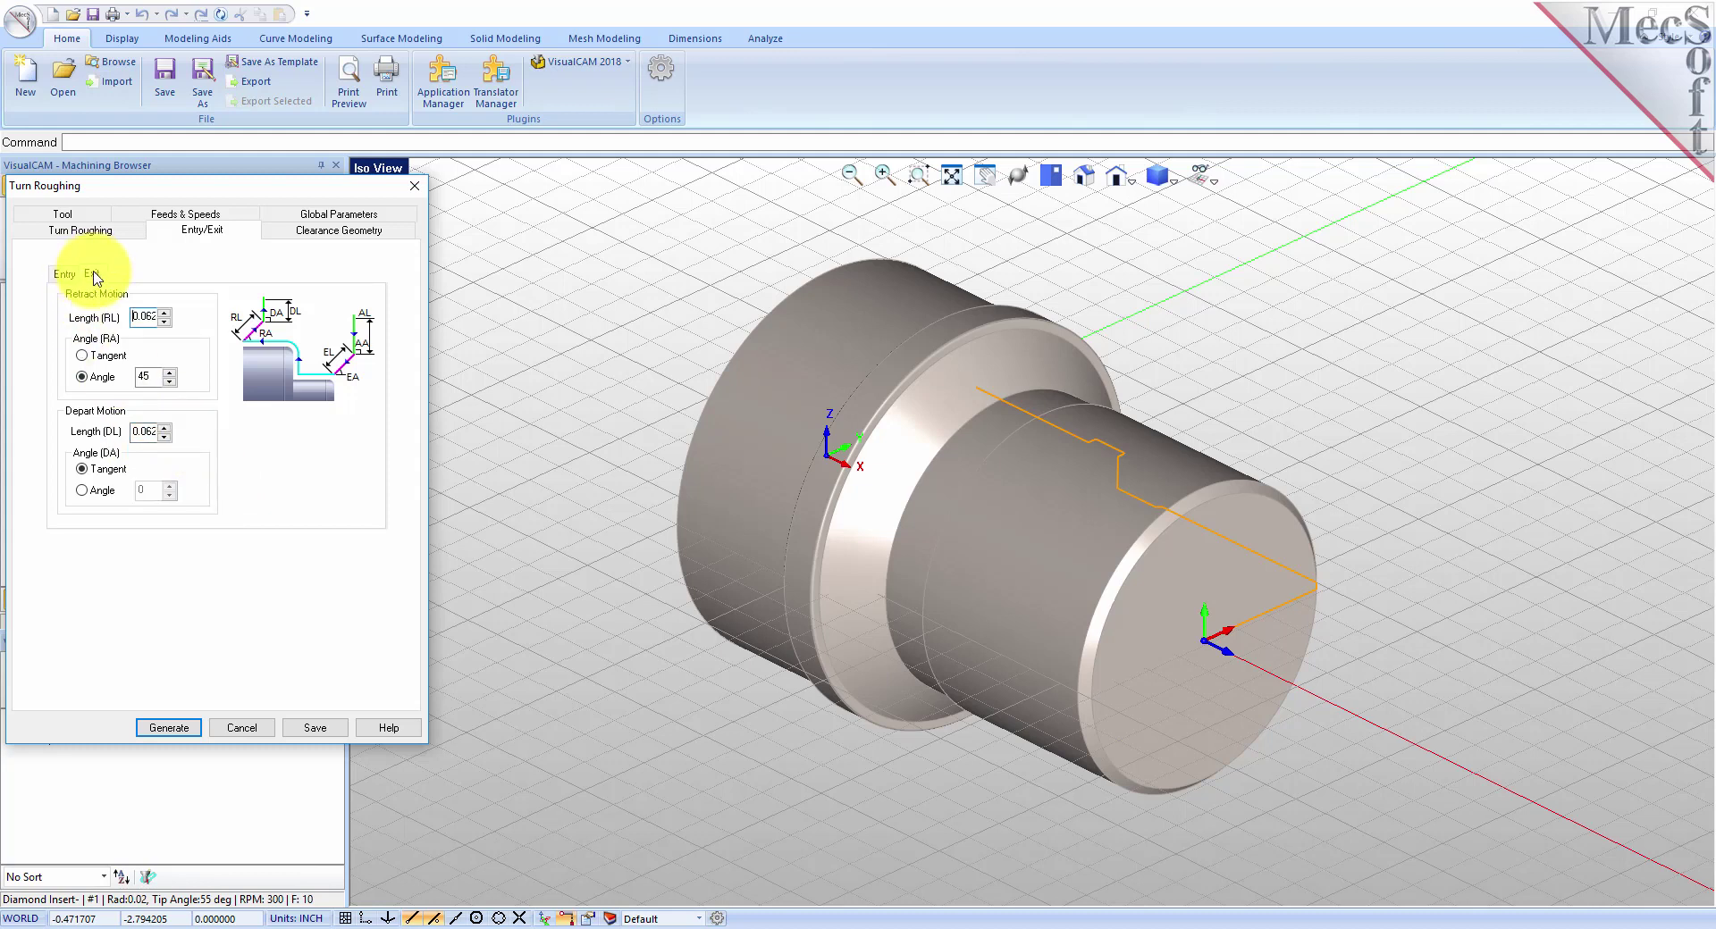
double_click(151, 314)
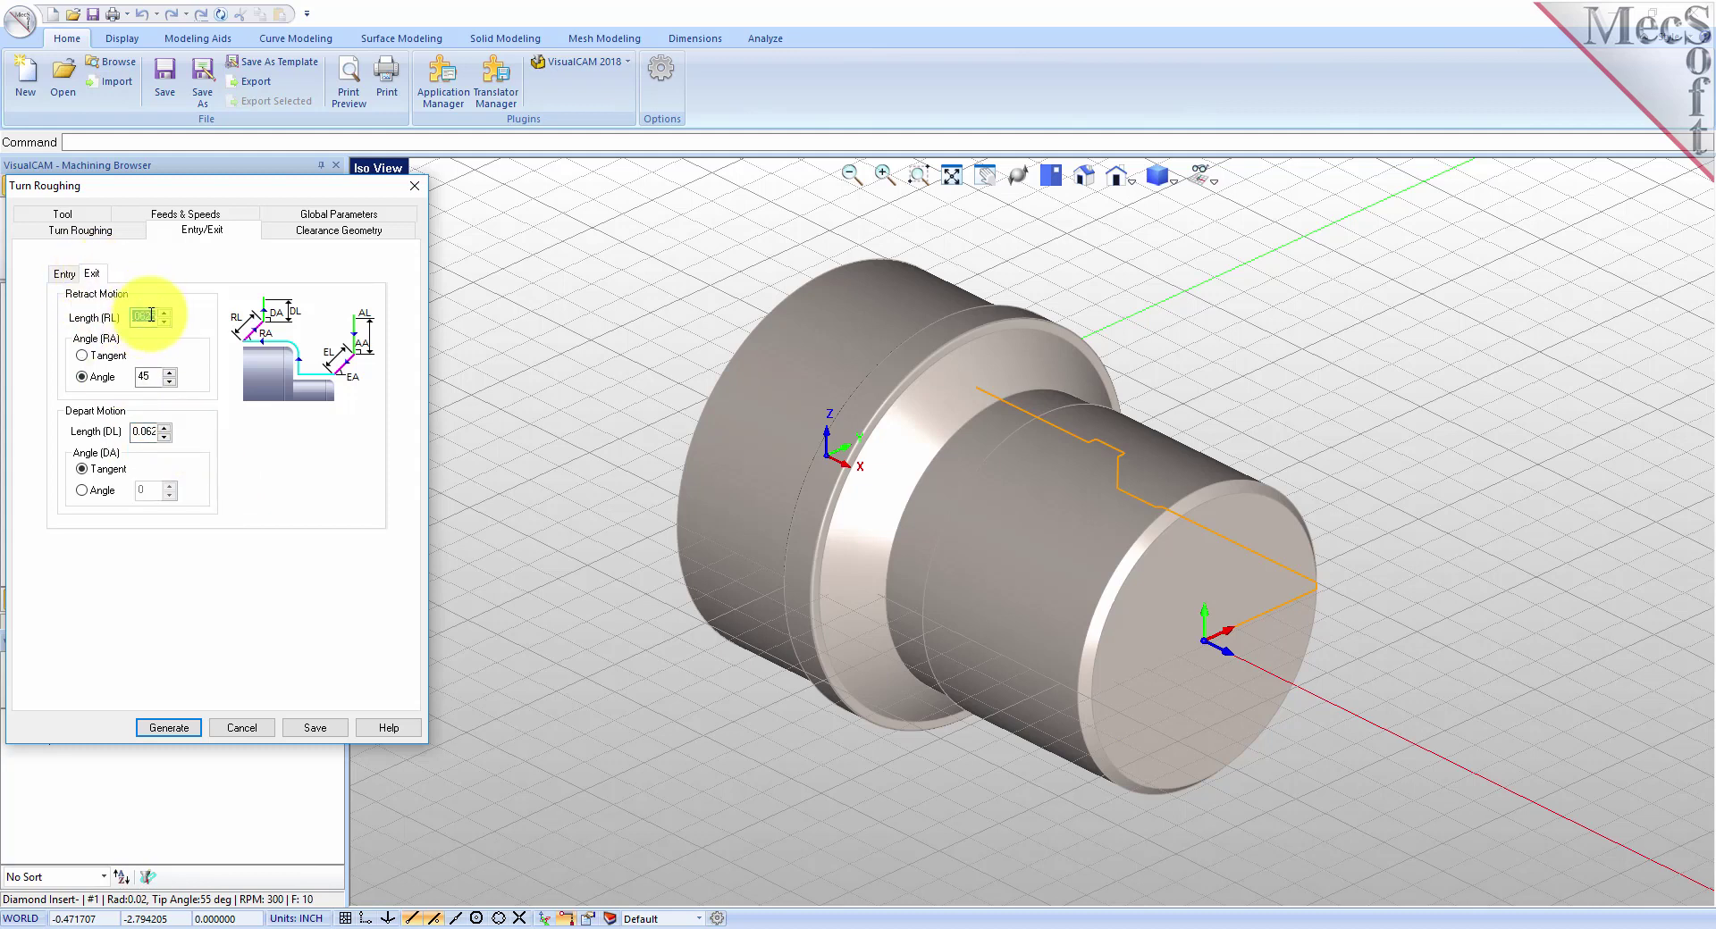
type("0.025")
double_click(143, 432)
type("0.025")
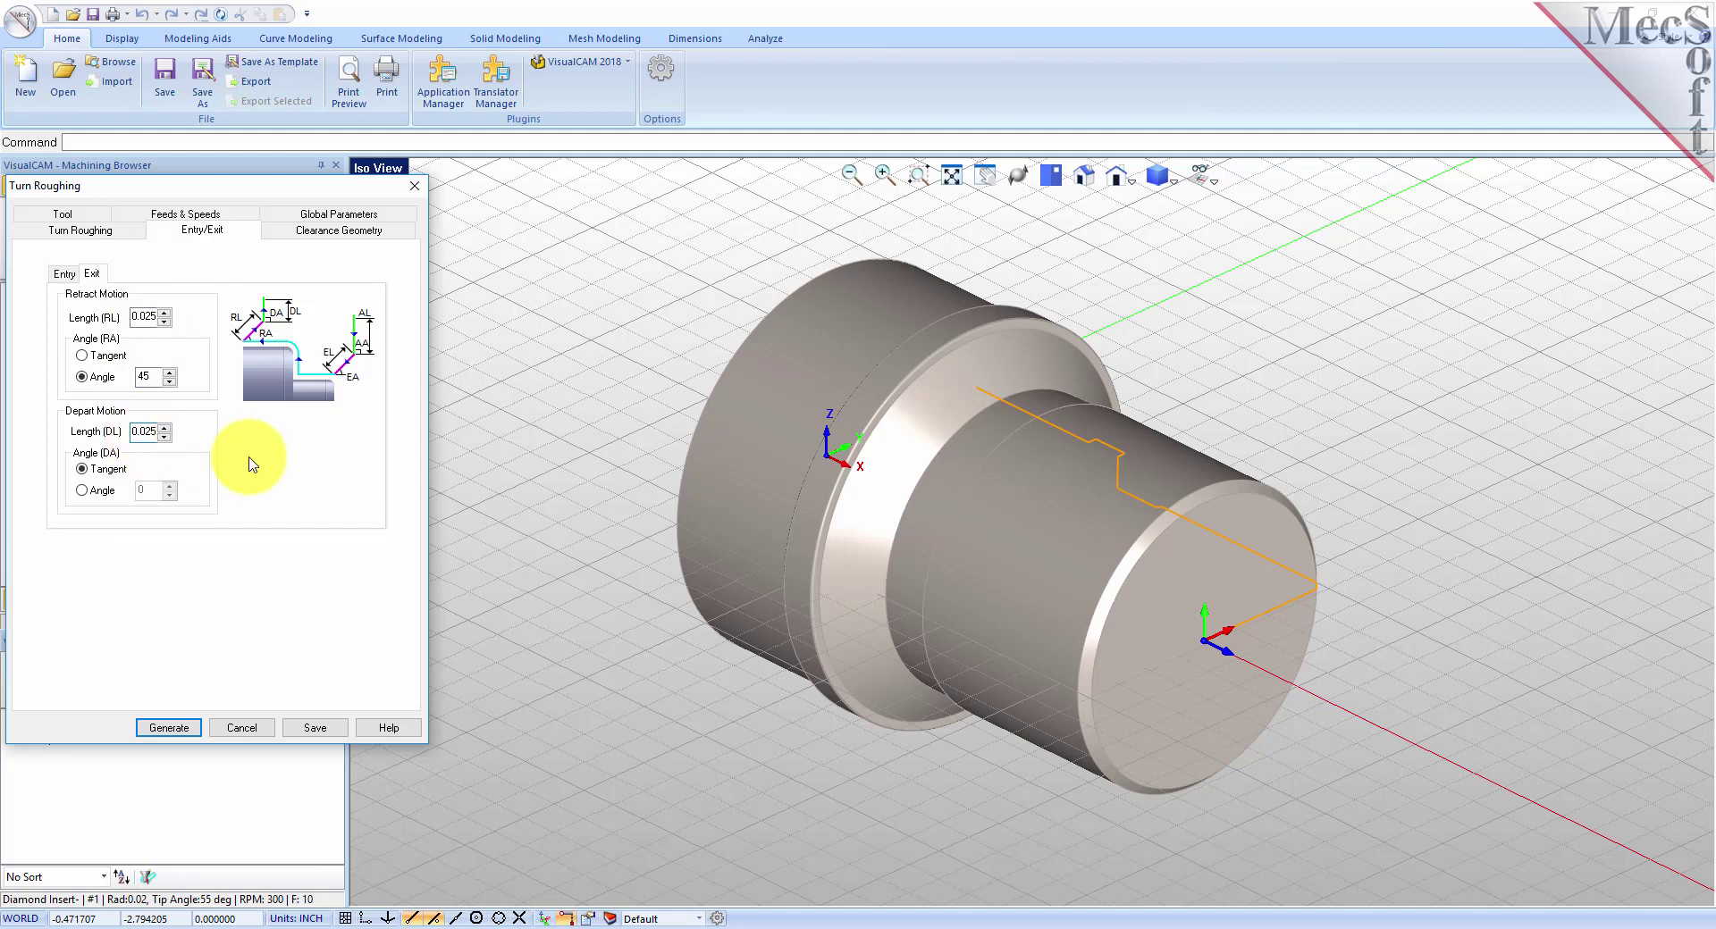
Generate the turn roughing toolpath and inspect its cuts along the part profile from the Top view
left_click(168, 728)
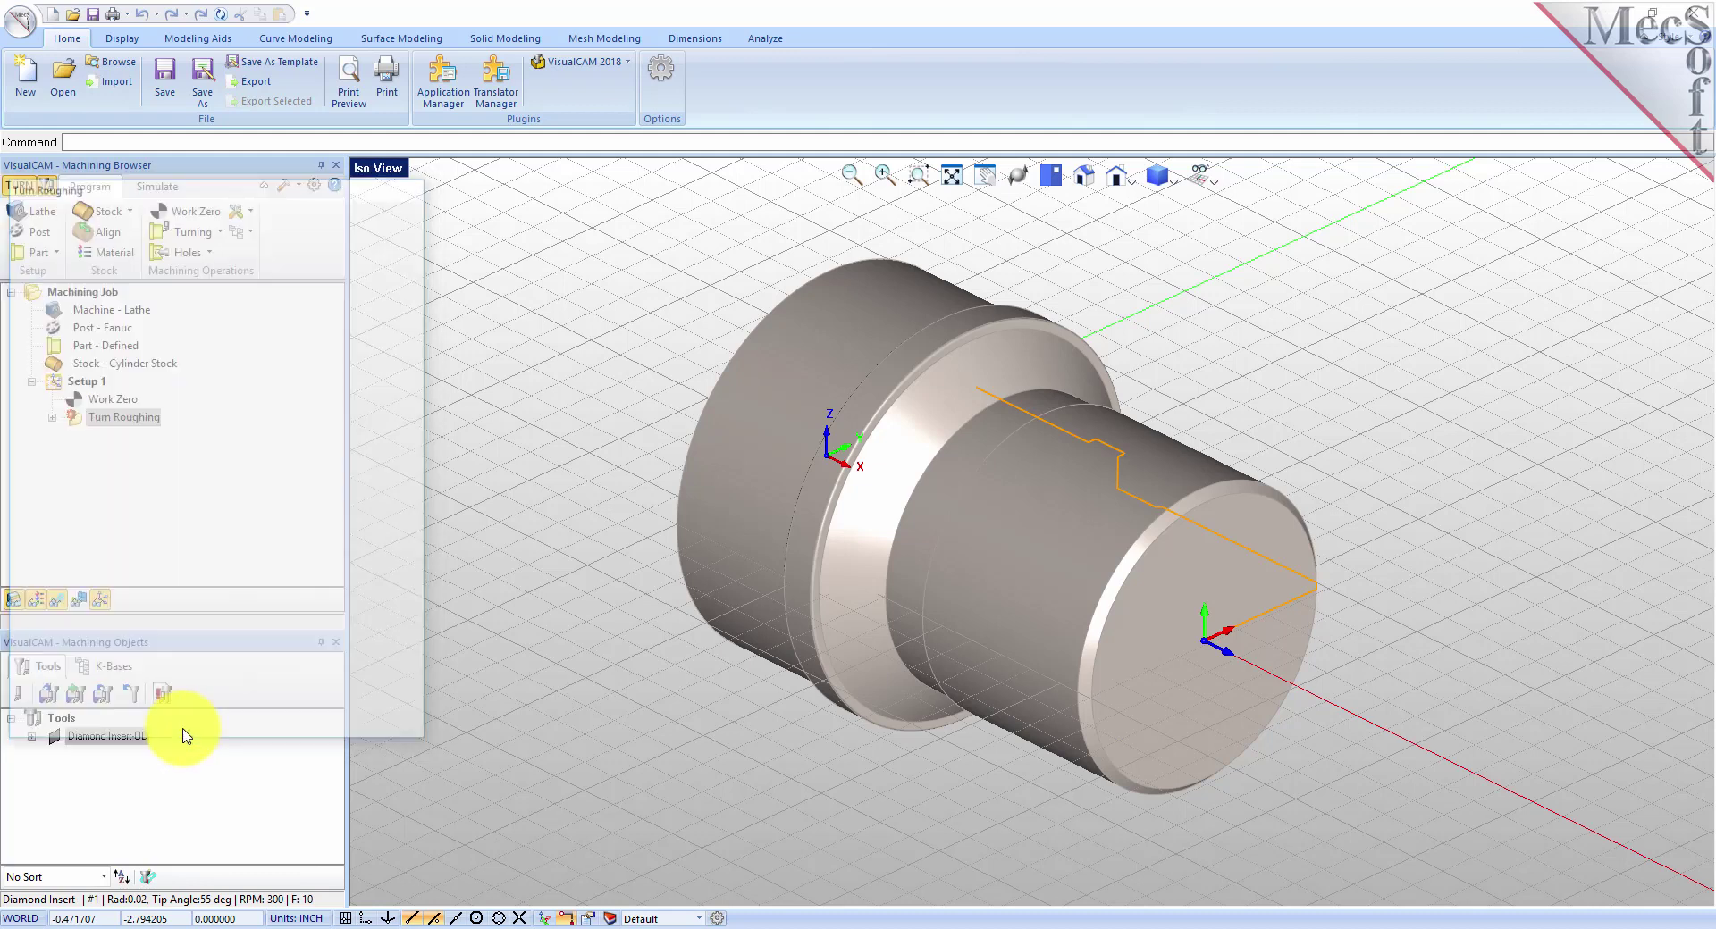
left_click(75, 419)
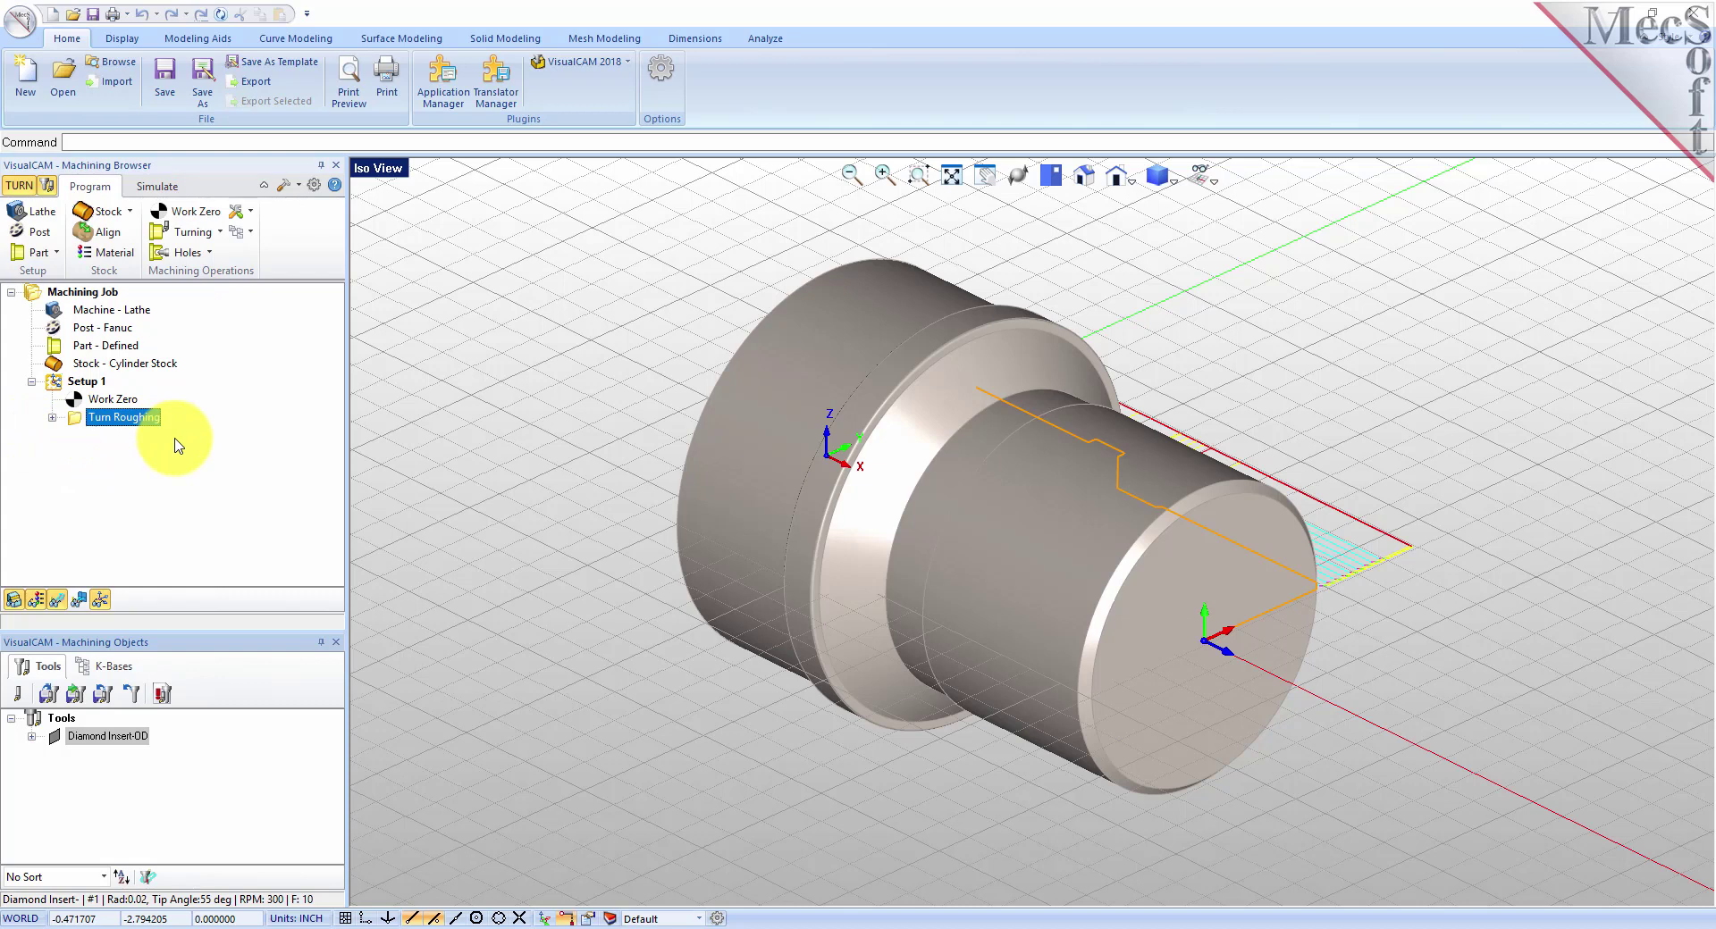
left_click(1052, 177)
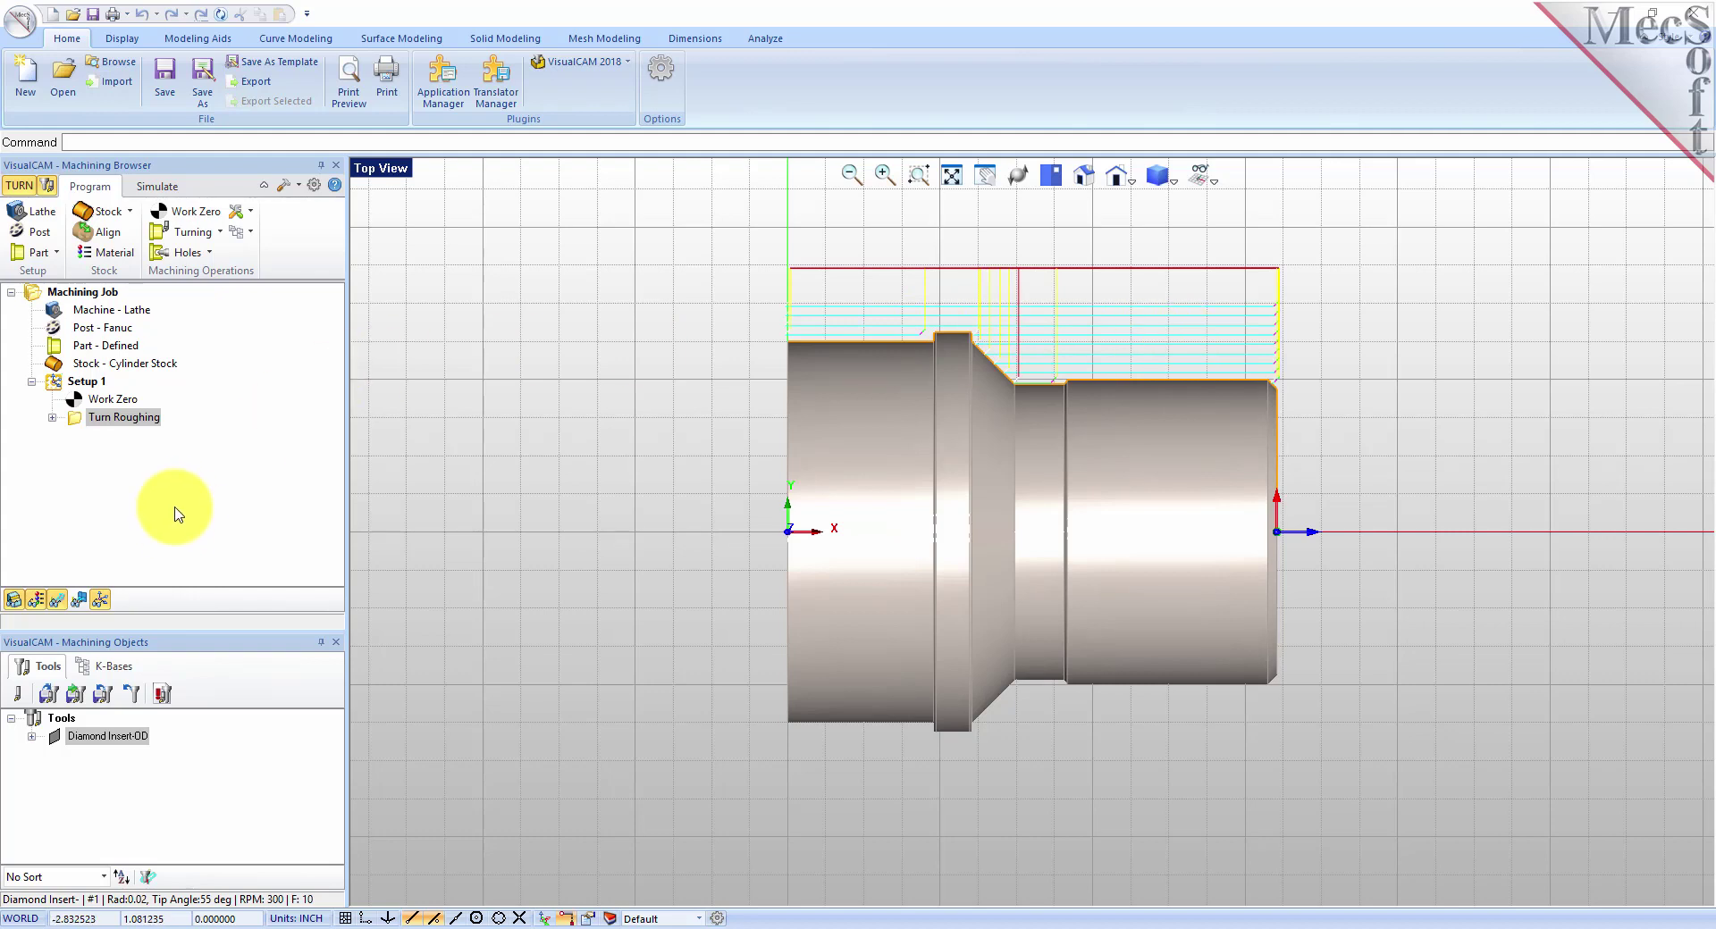
left_click(59, 608)
left_click(59, 608)
left_click(58, 608)
left_click(58, 608)
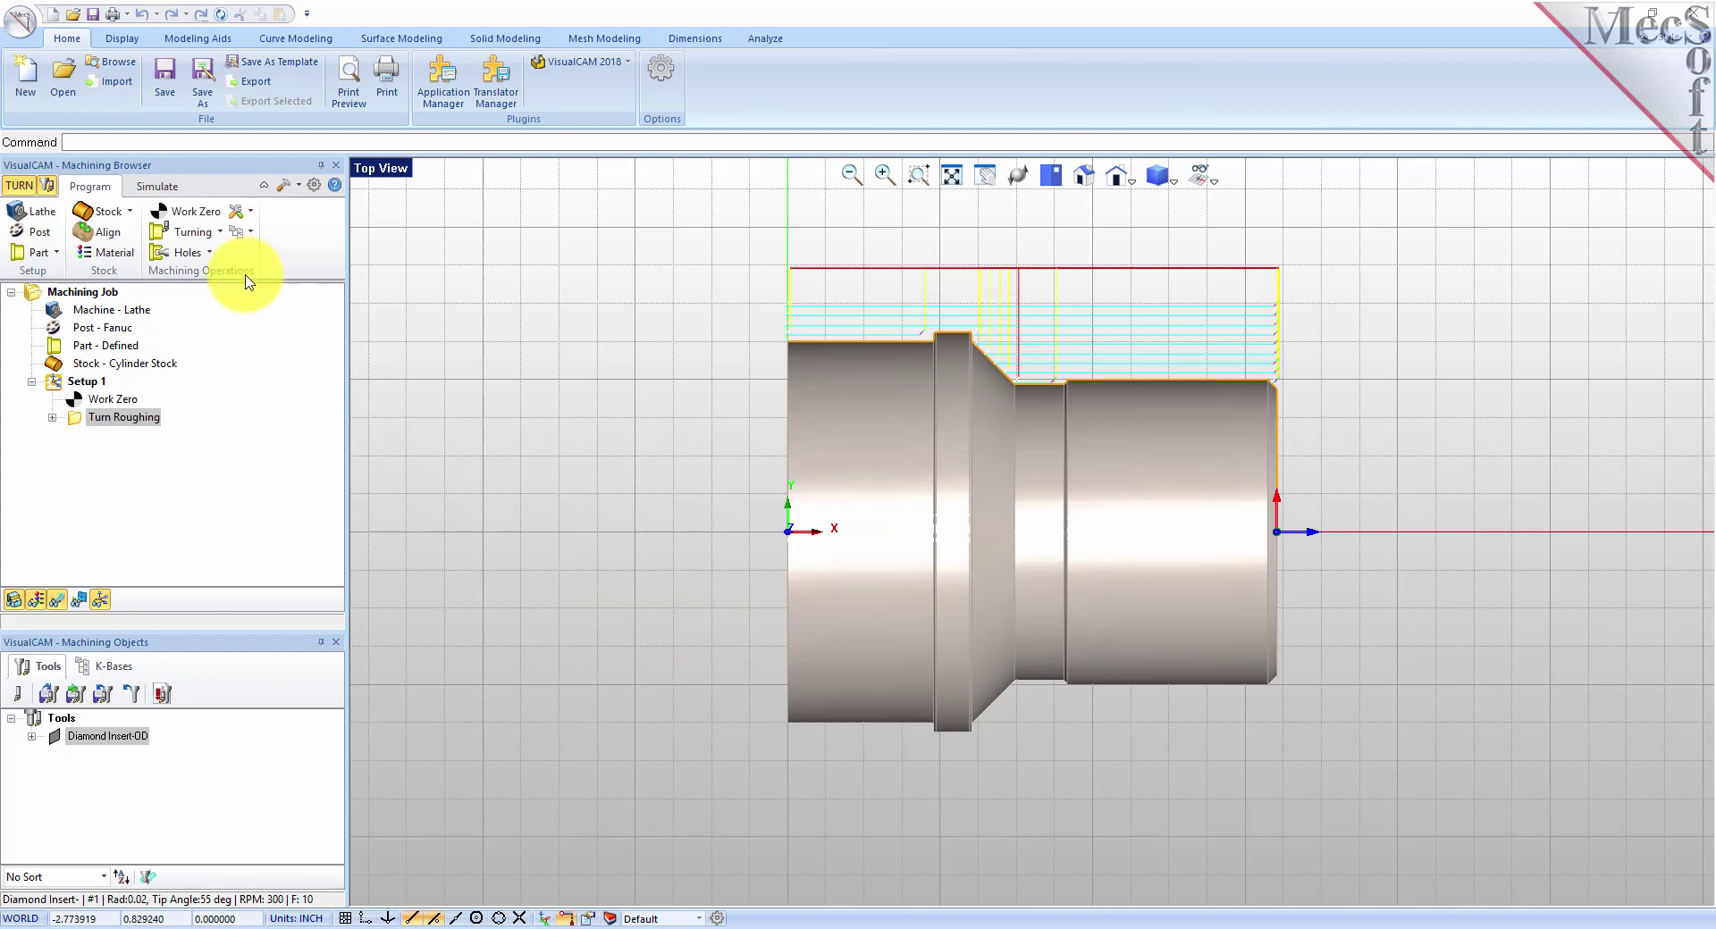
Prepare the simulation in the Isometric-2 view with the simulation display mode set to 3 Quarter
left_click(157, 186)
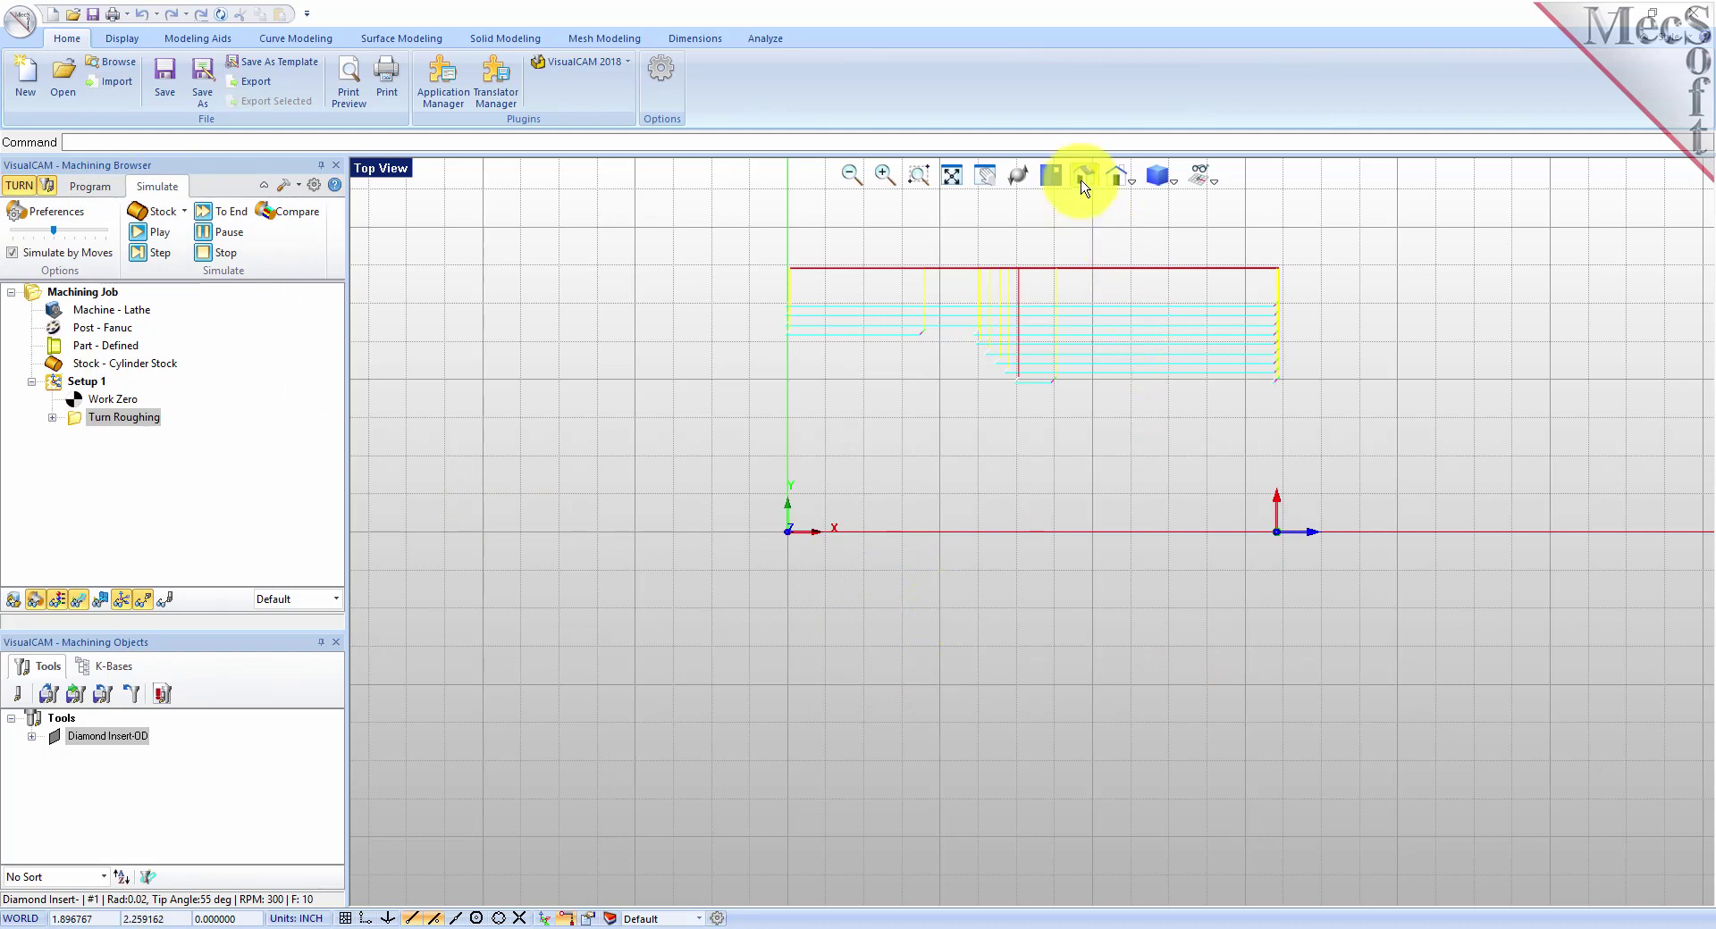
left_click(1135, 185)
left_click(1176, 393)
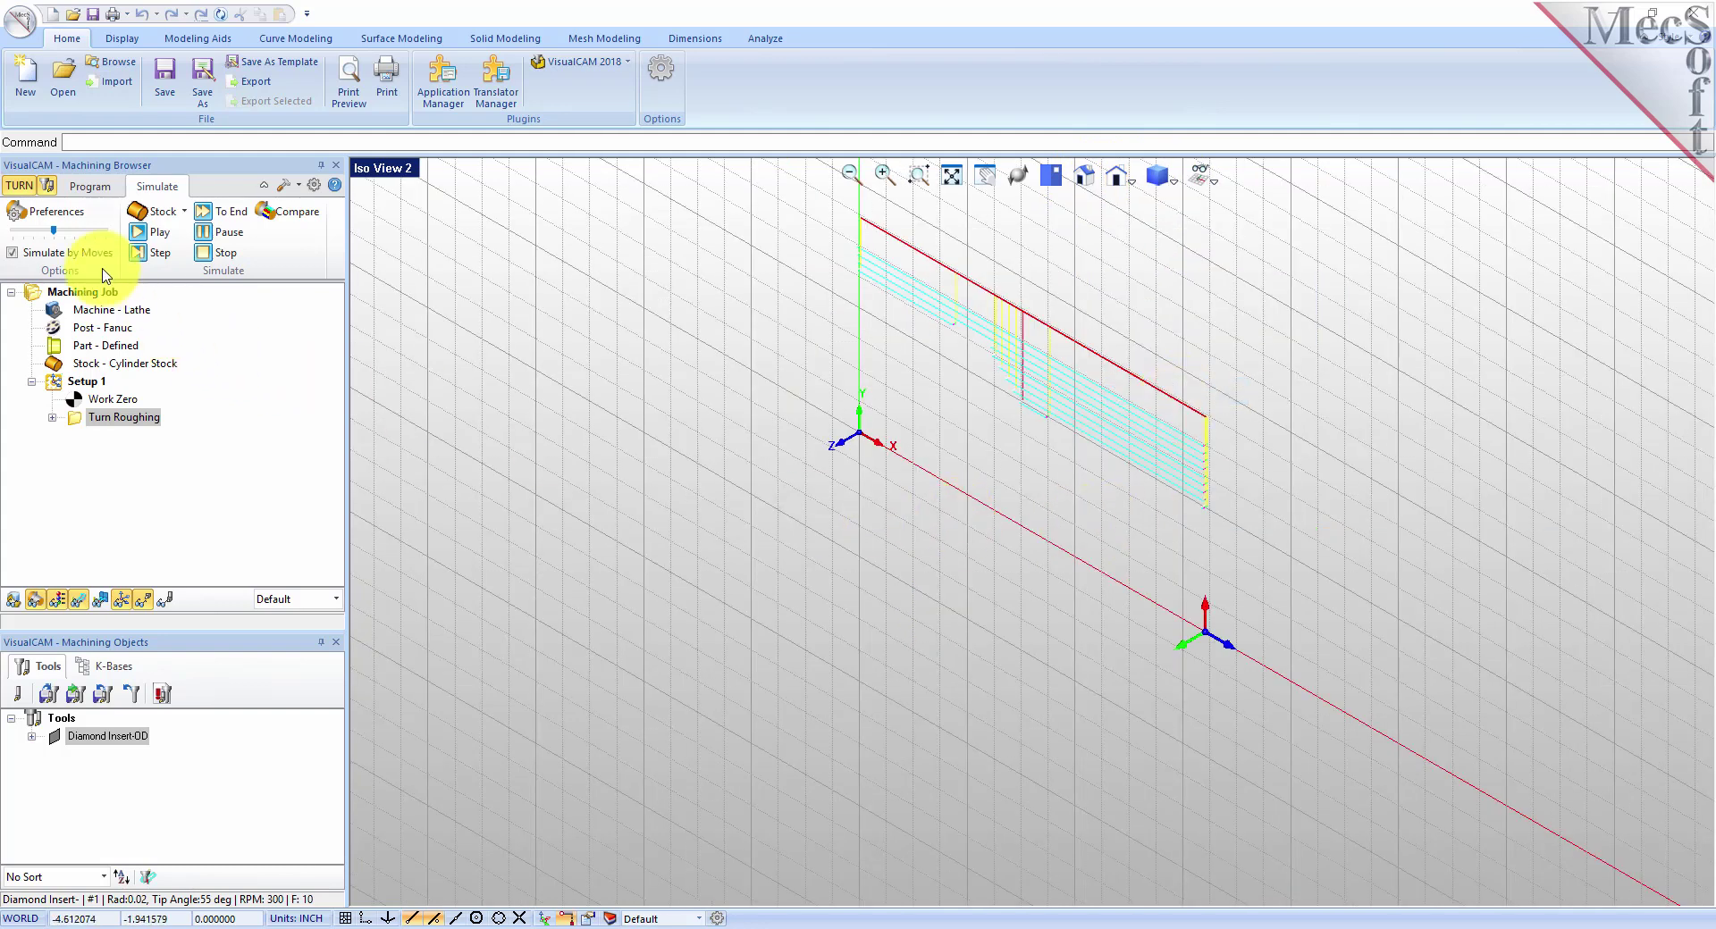
left_click(65, 214)
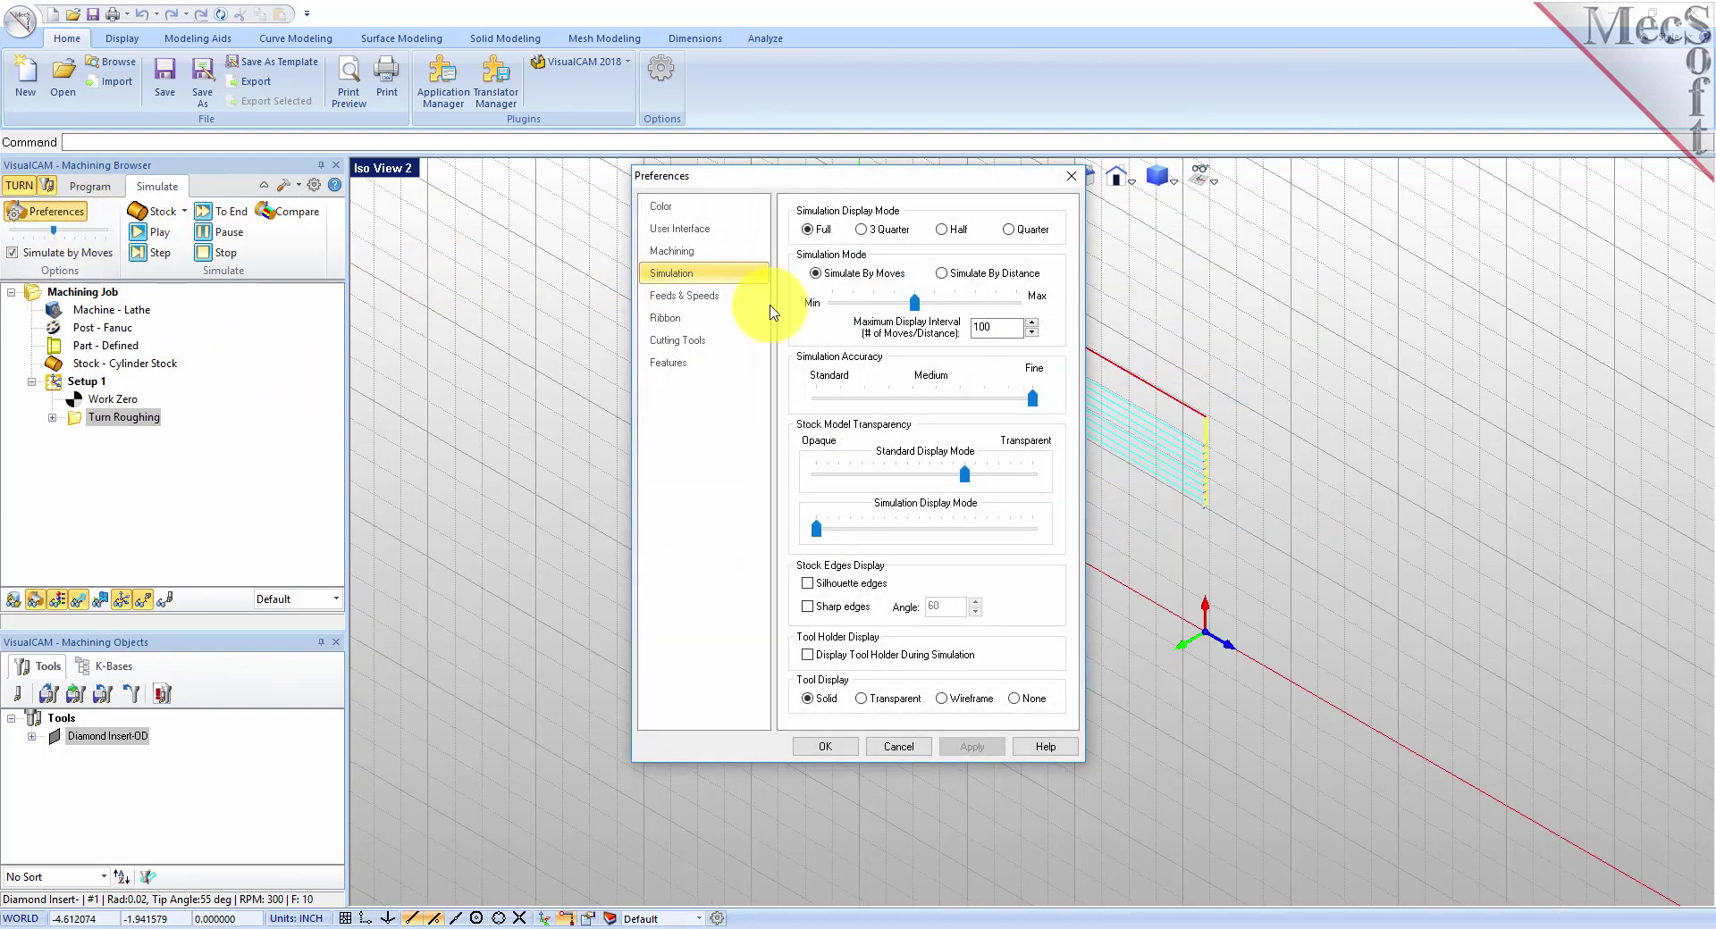
left_click(861, 230)
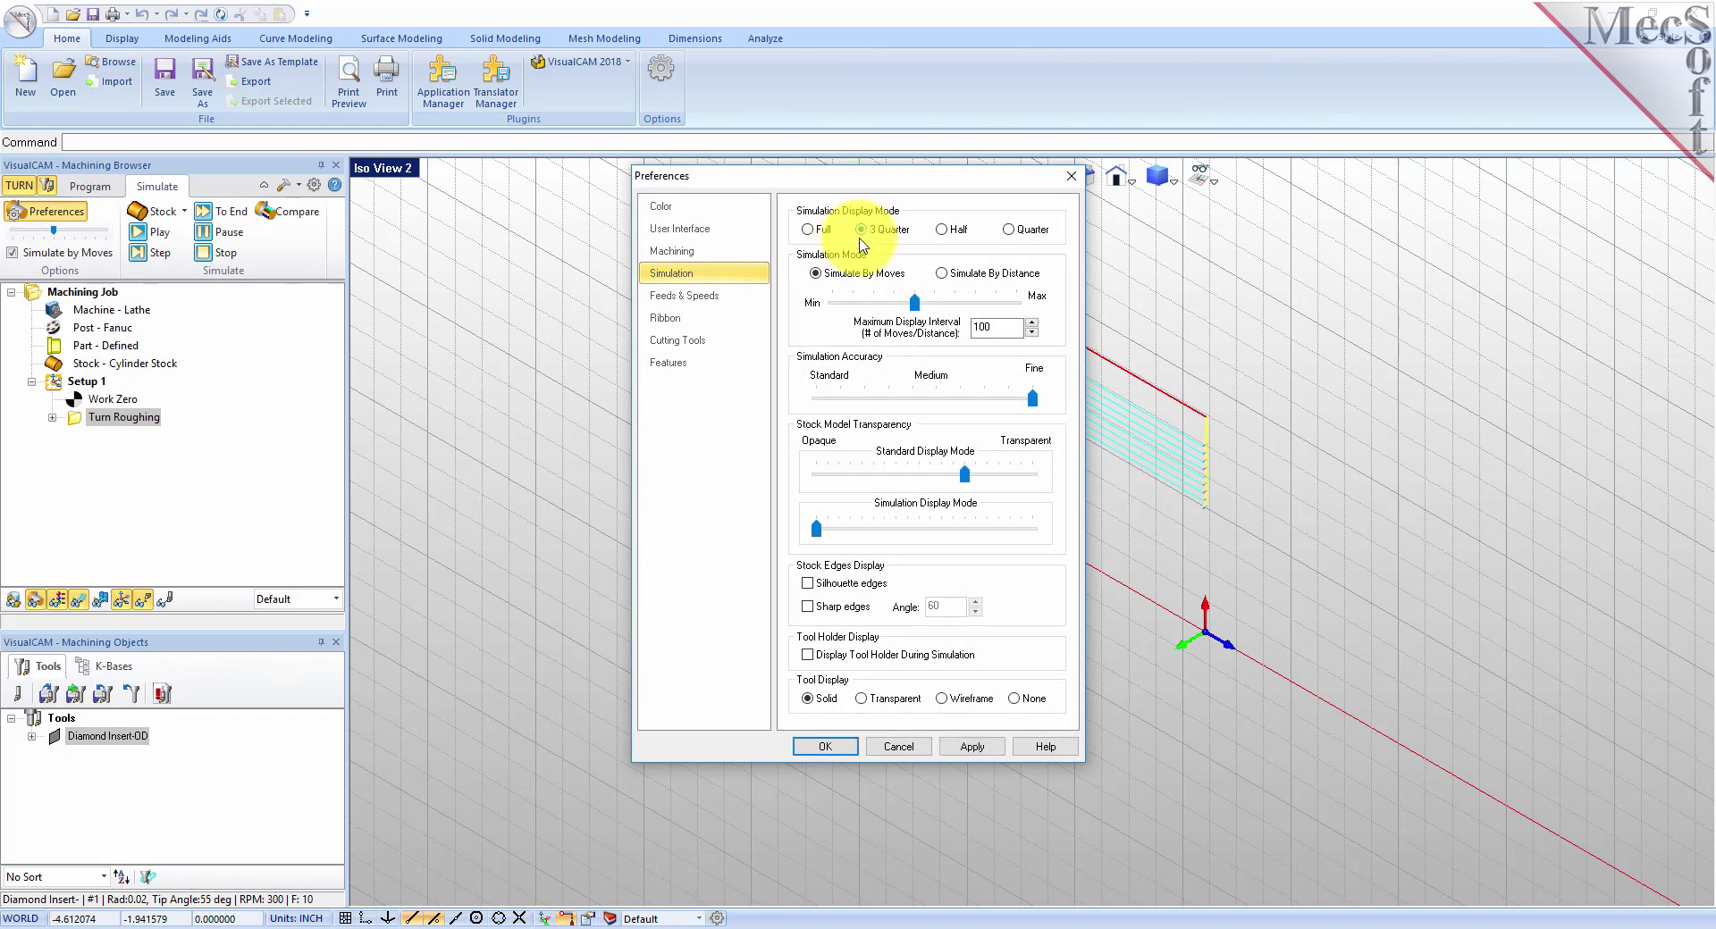
left_click(824, 747)
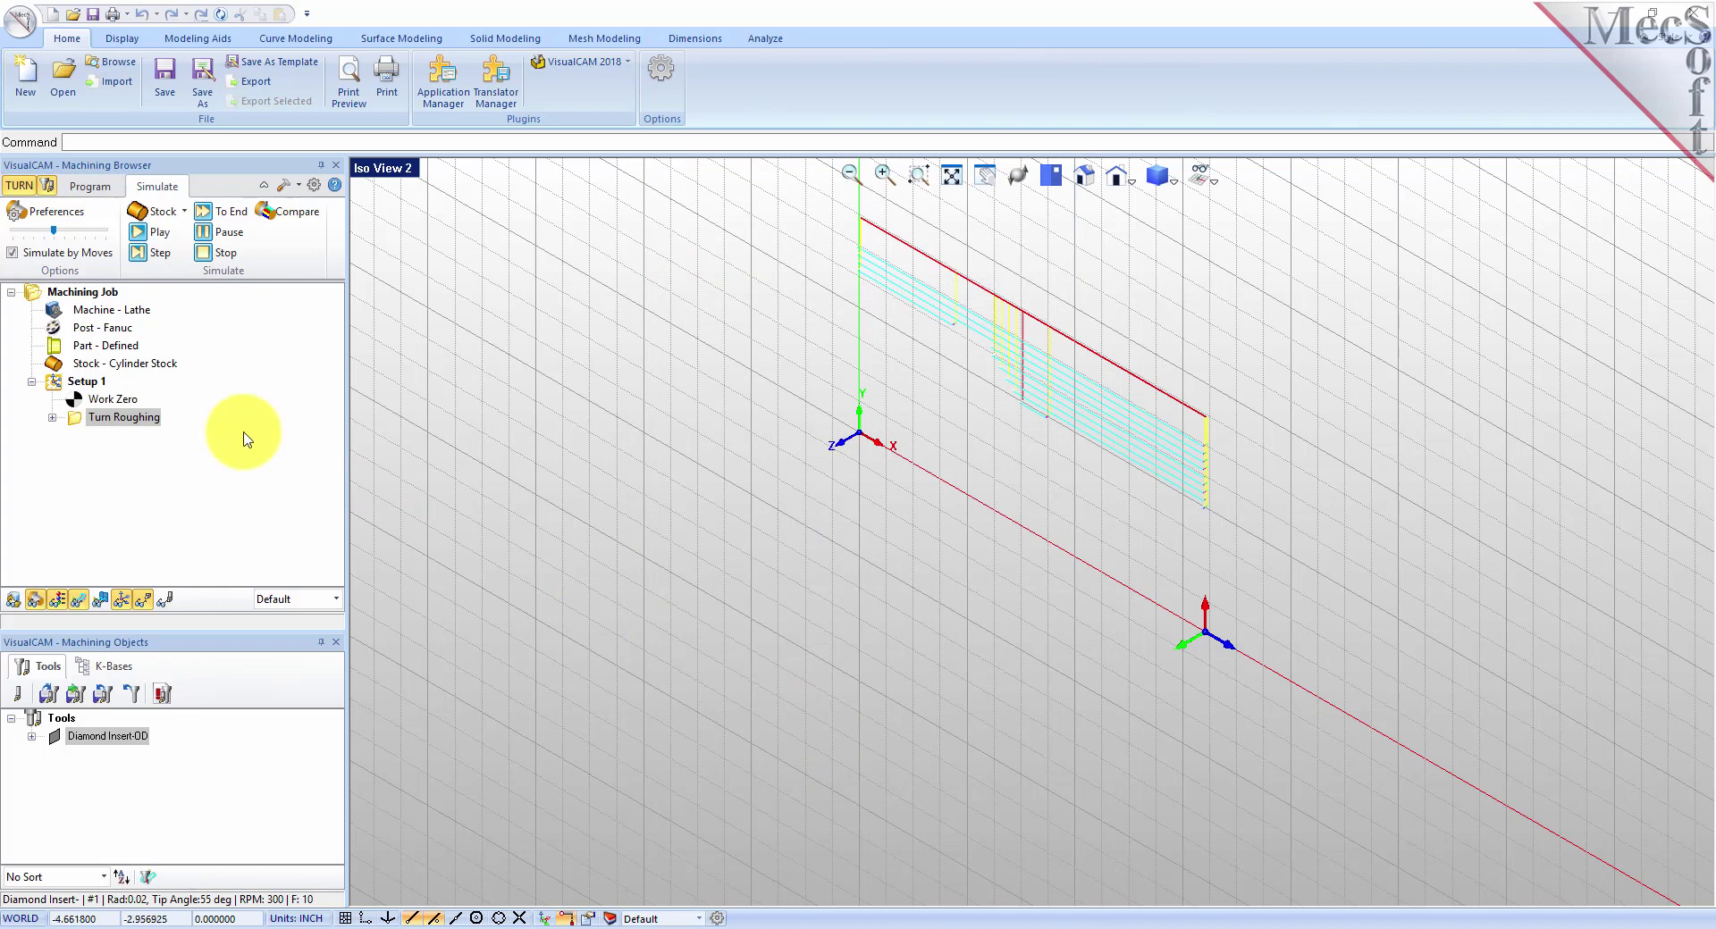
Turn off Simulate by Moves, set the simulation speed to its minimum, and play the Turn Roughing simulation through
left_click(39, 243)
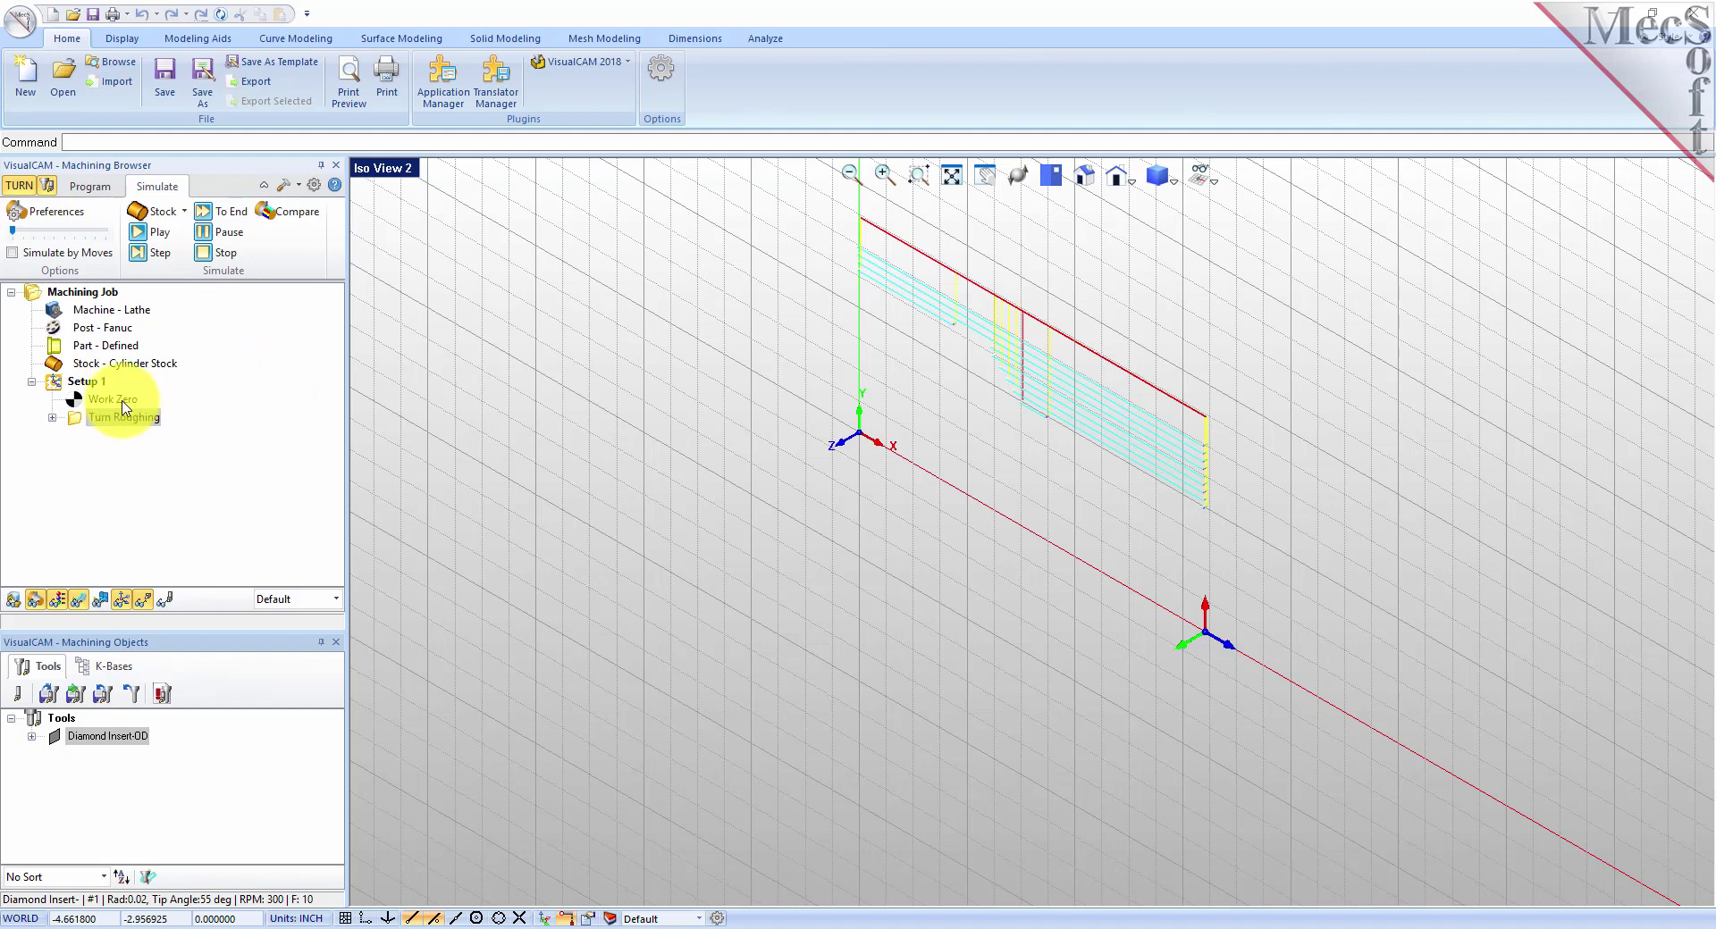
left_click(82, 417)
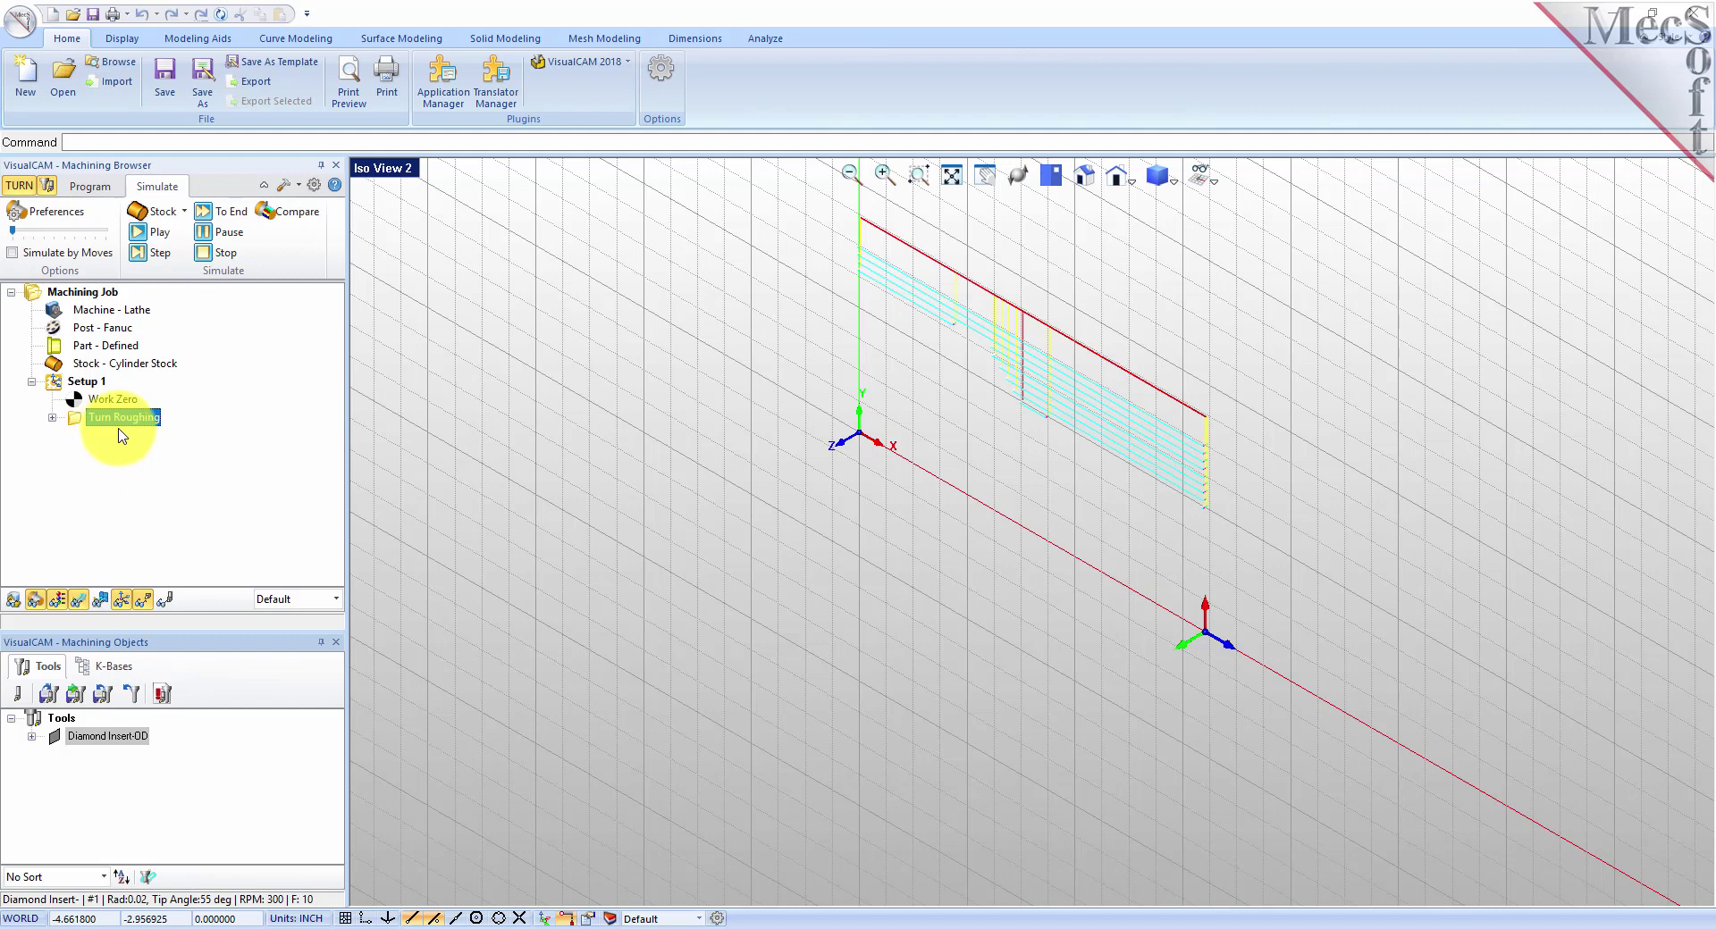
left_click(160, 234)
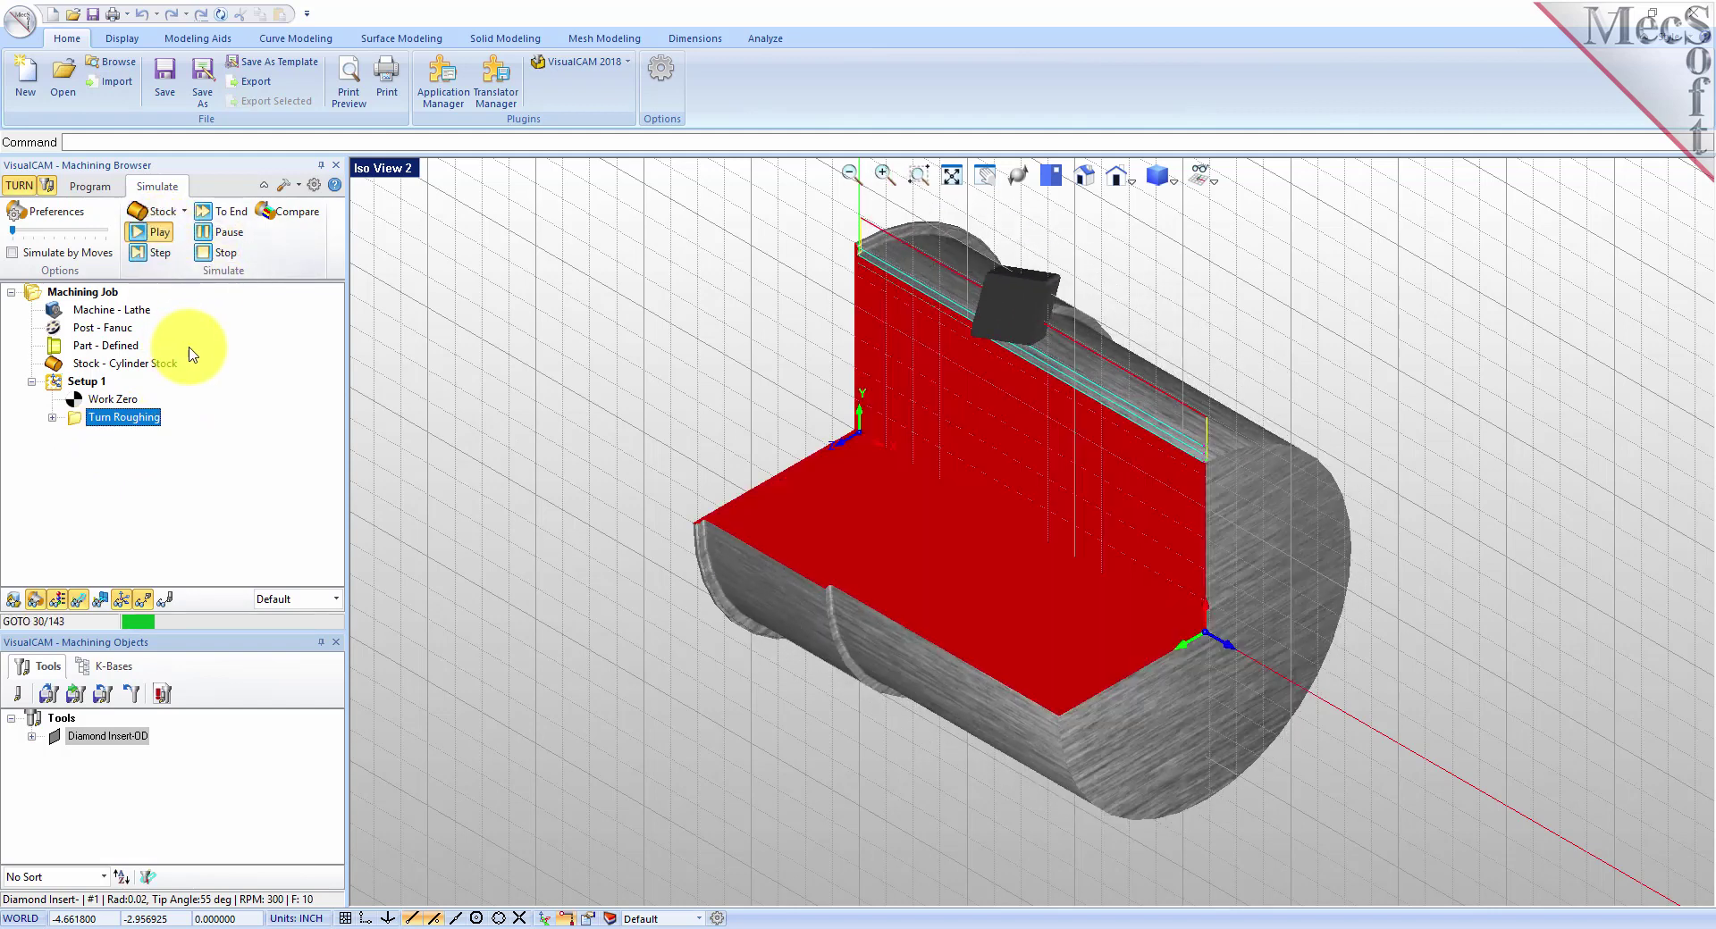
left_click(226, 257)
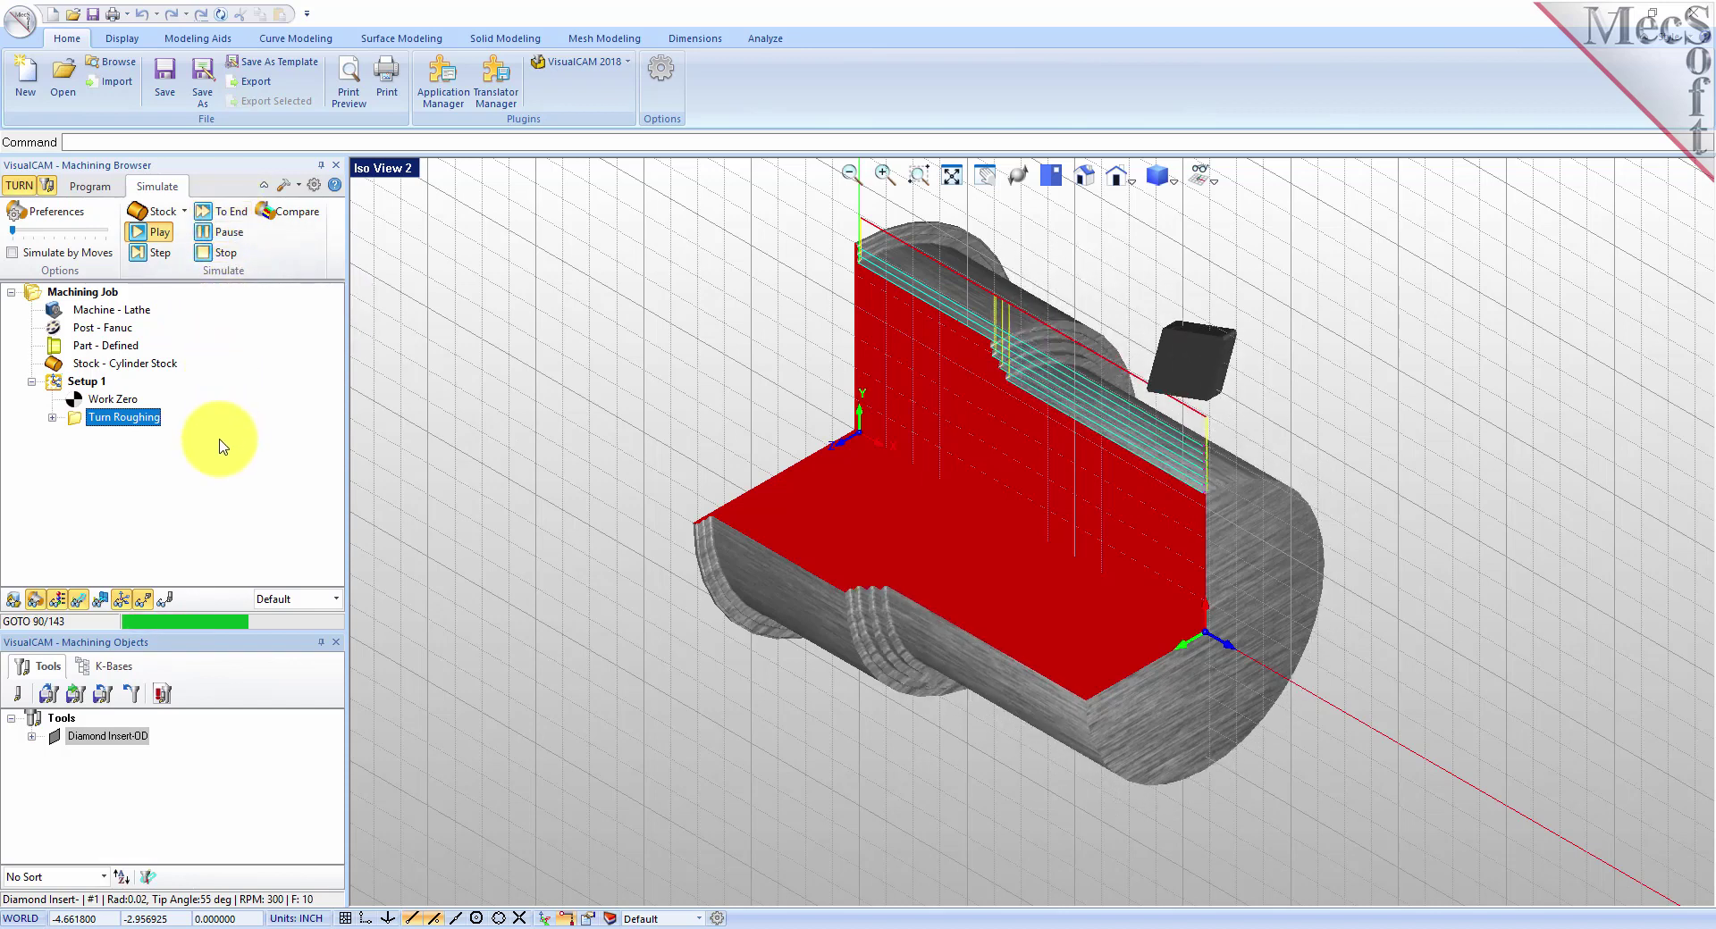
left_click(210, 257)
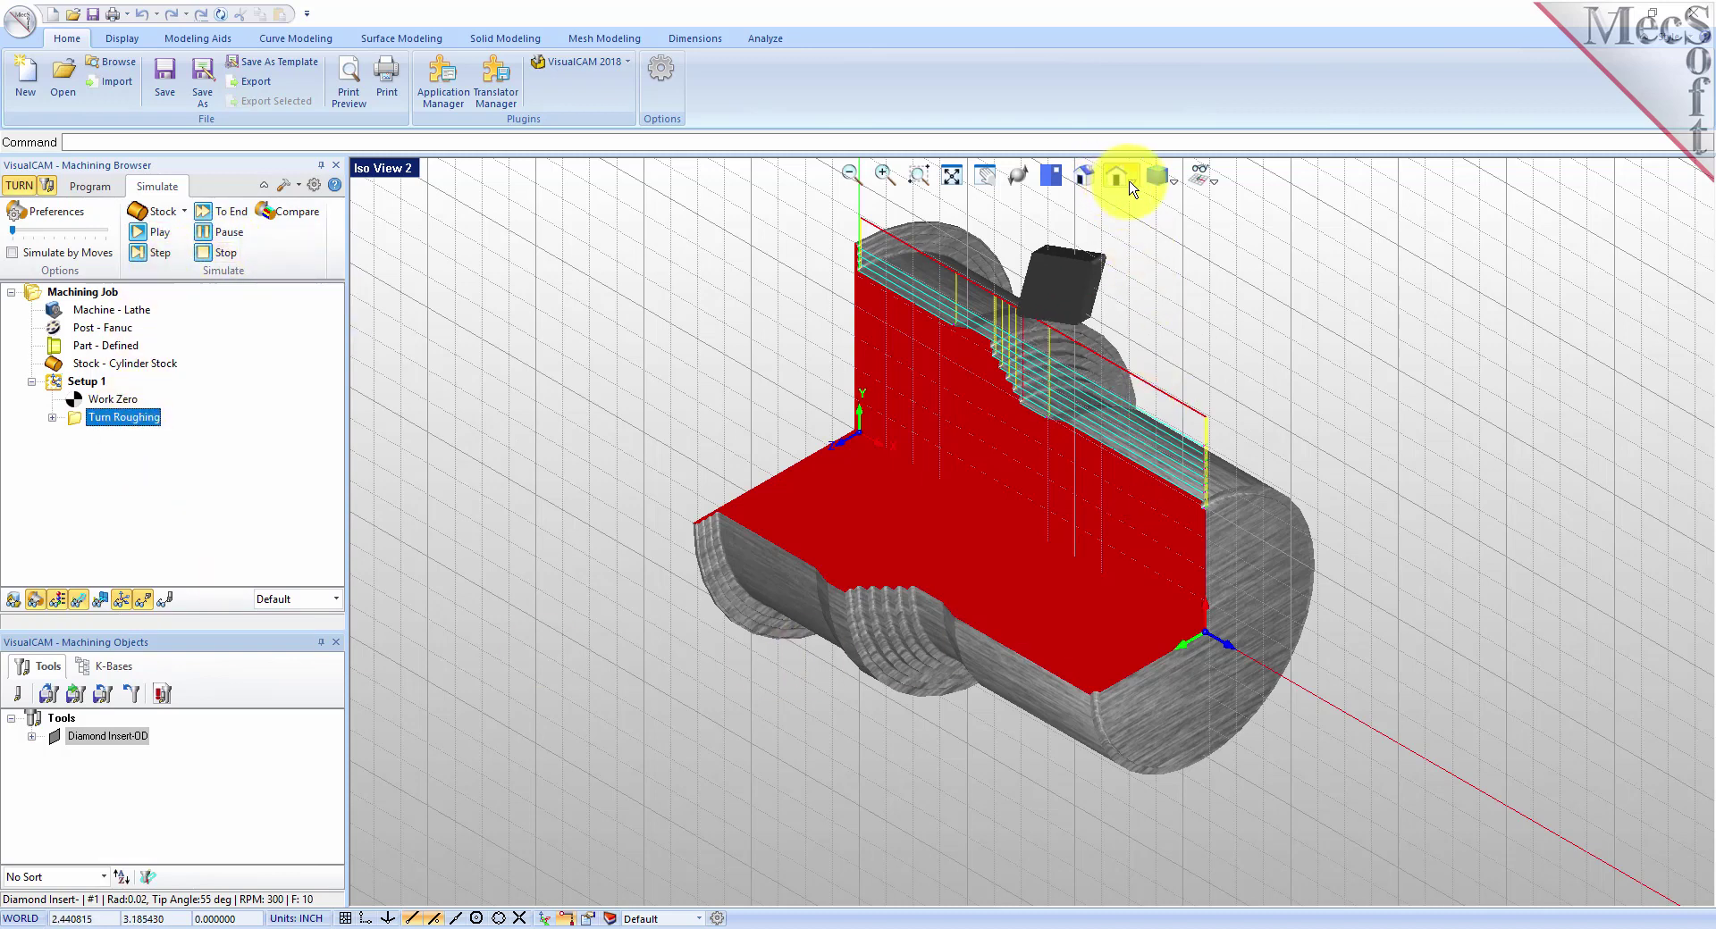
Examine the simulated roughed stock from the Isometric-3 view, close up, with the material texture switched off and on
left_click(1132, 181)
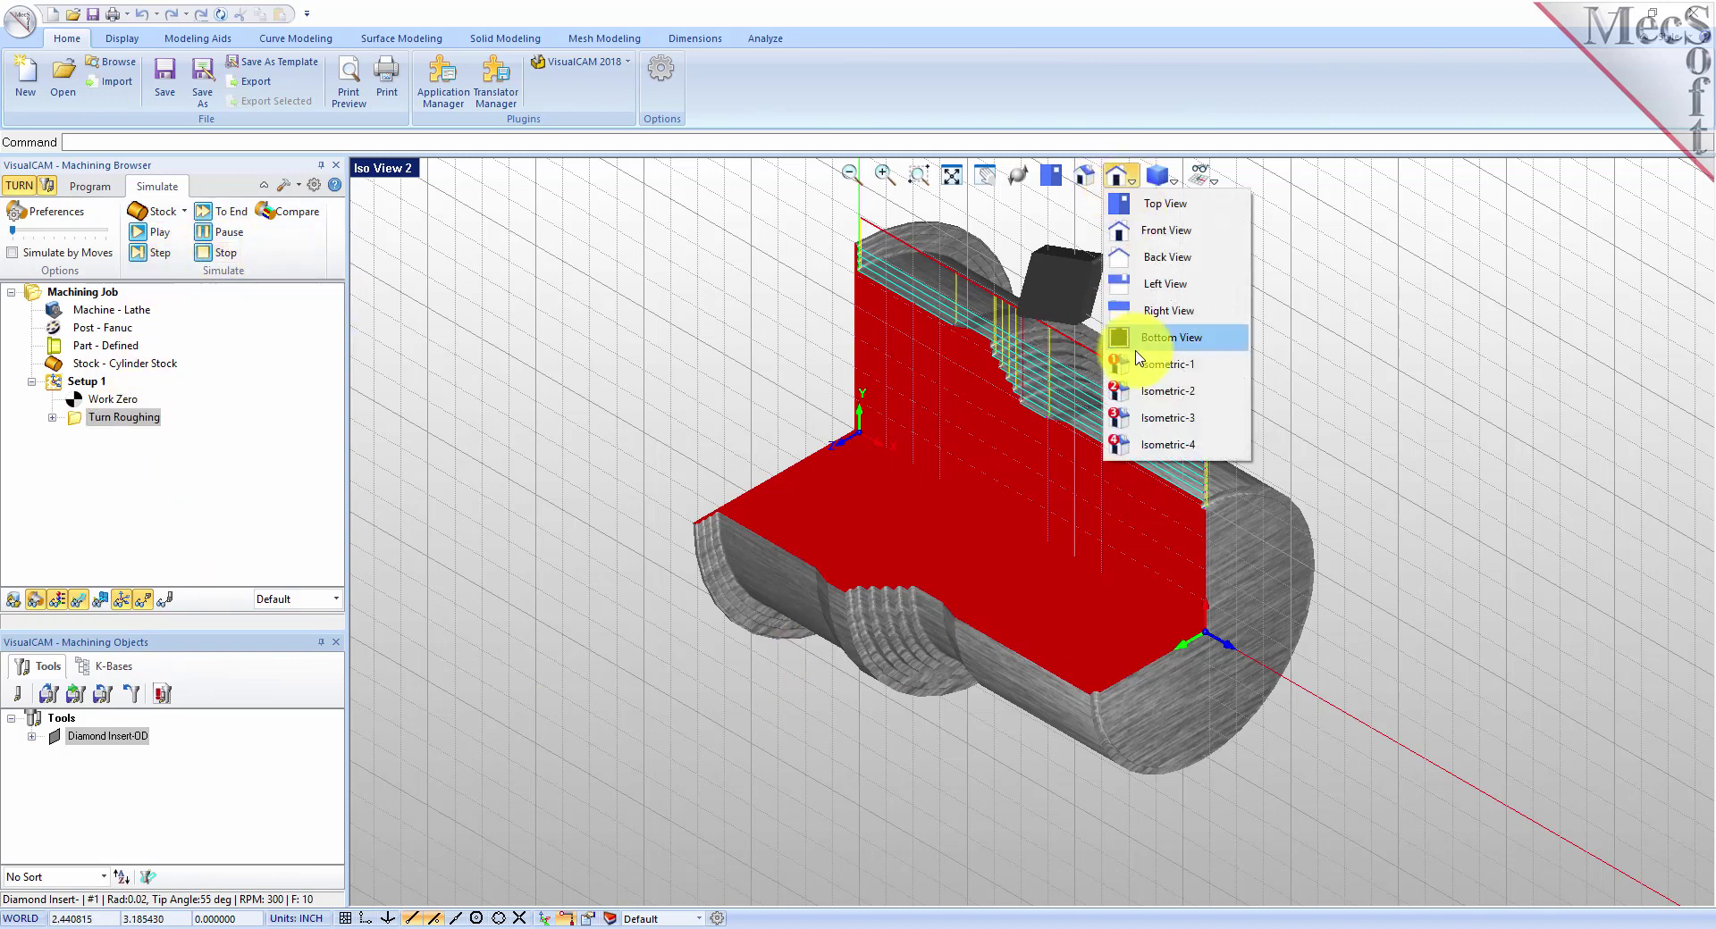
left_click(1200, 421)
scroll(1059, 549, "down", 4)
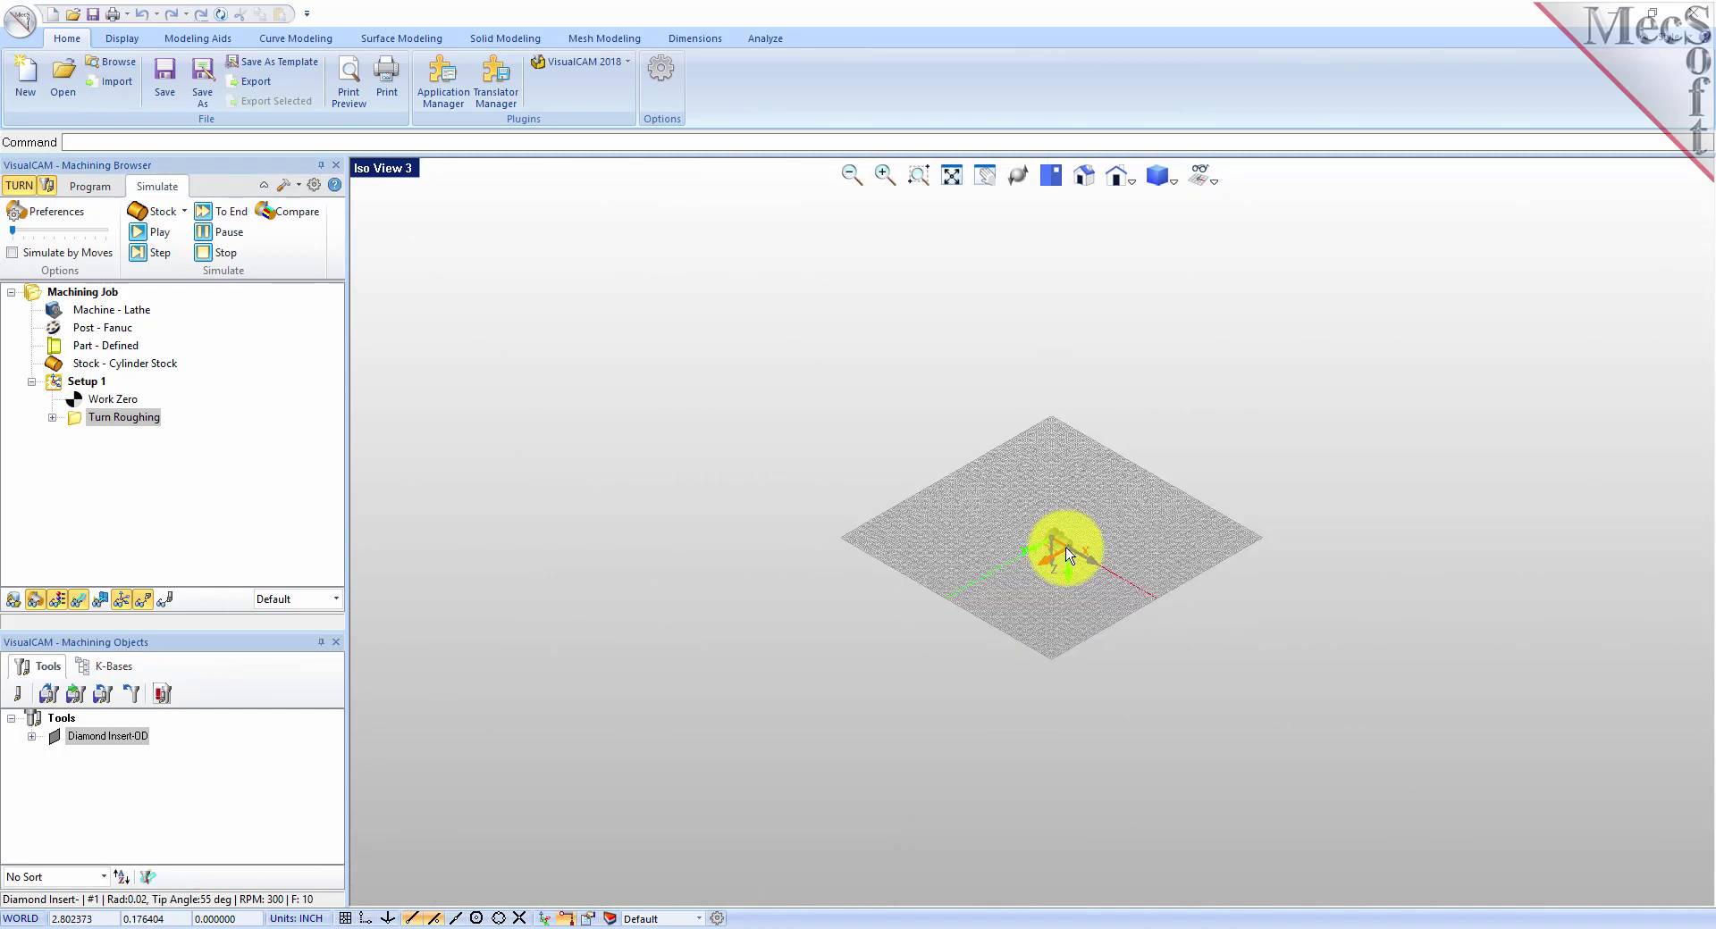
scroll(1066, 554, "up", 8)
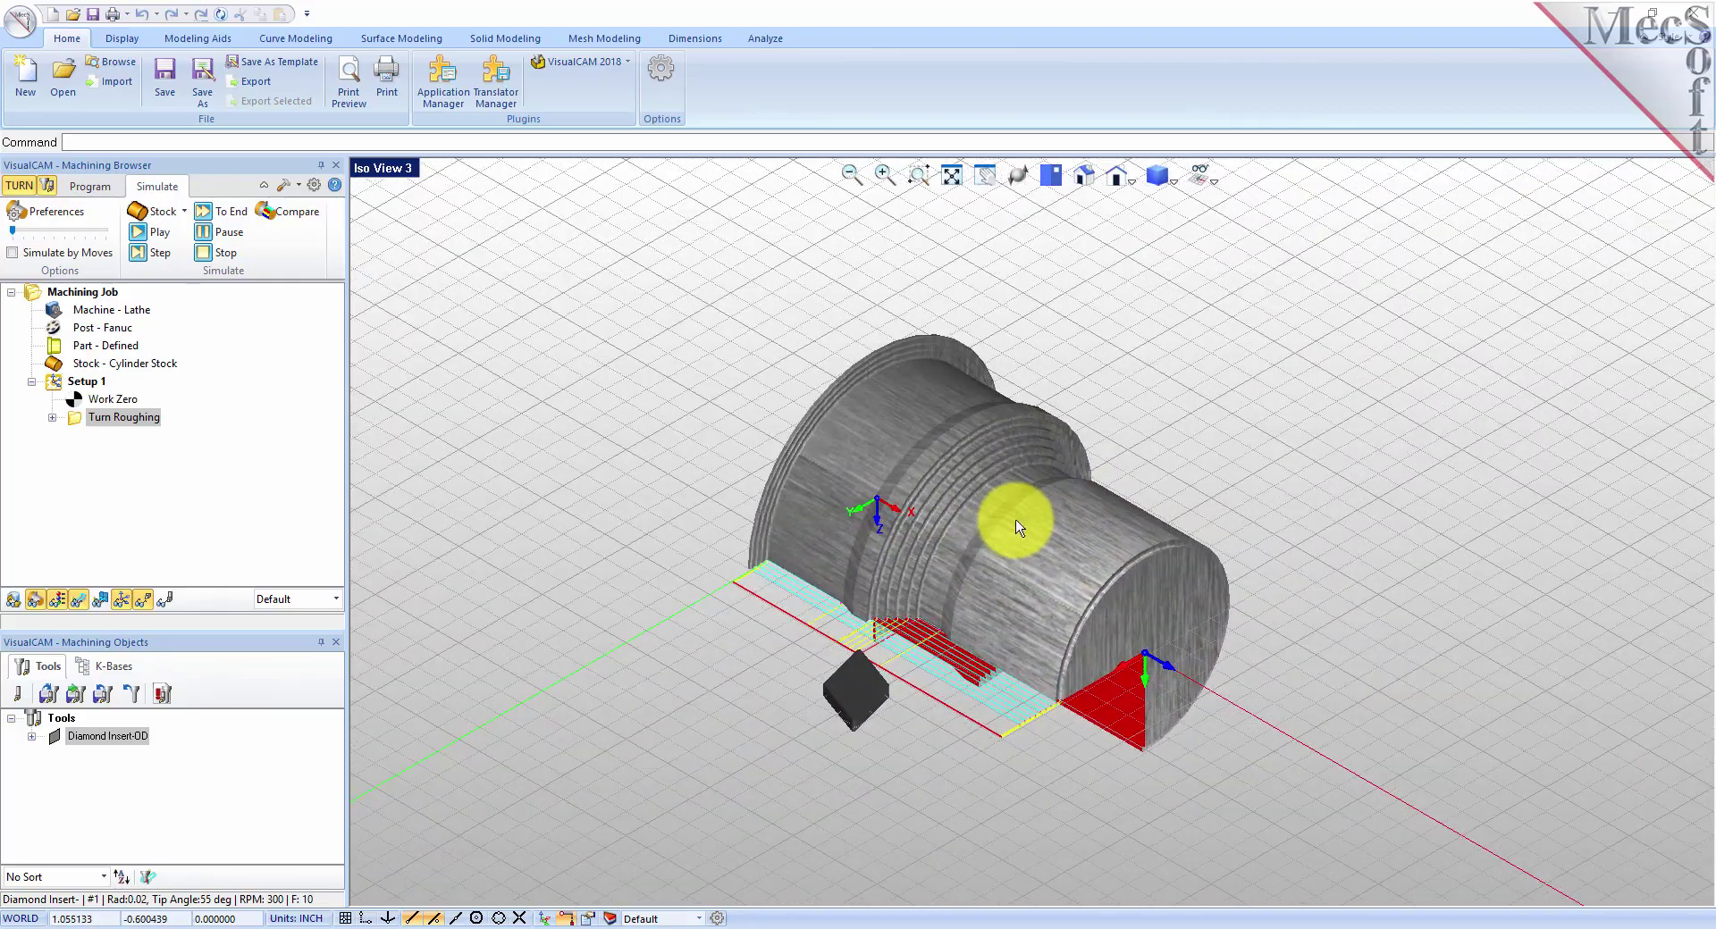
scroll(965, 630, "up", 2)
scroll(1006, 488, "up", 1)
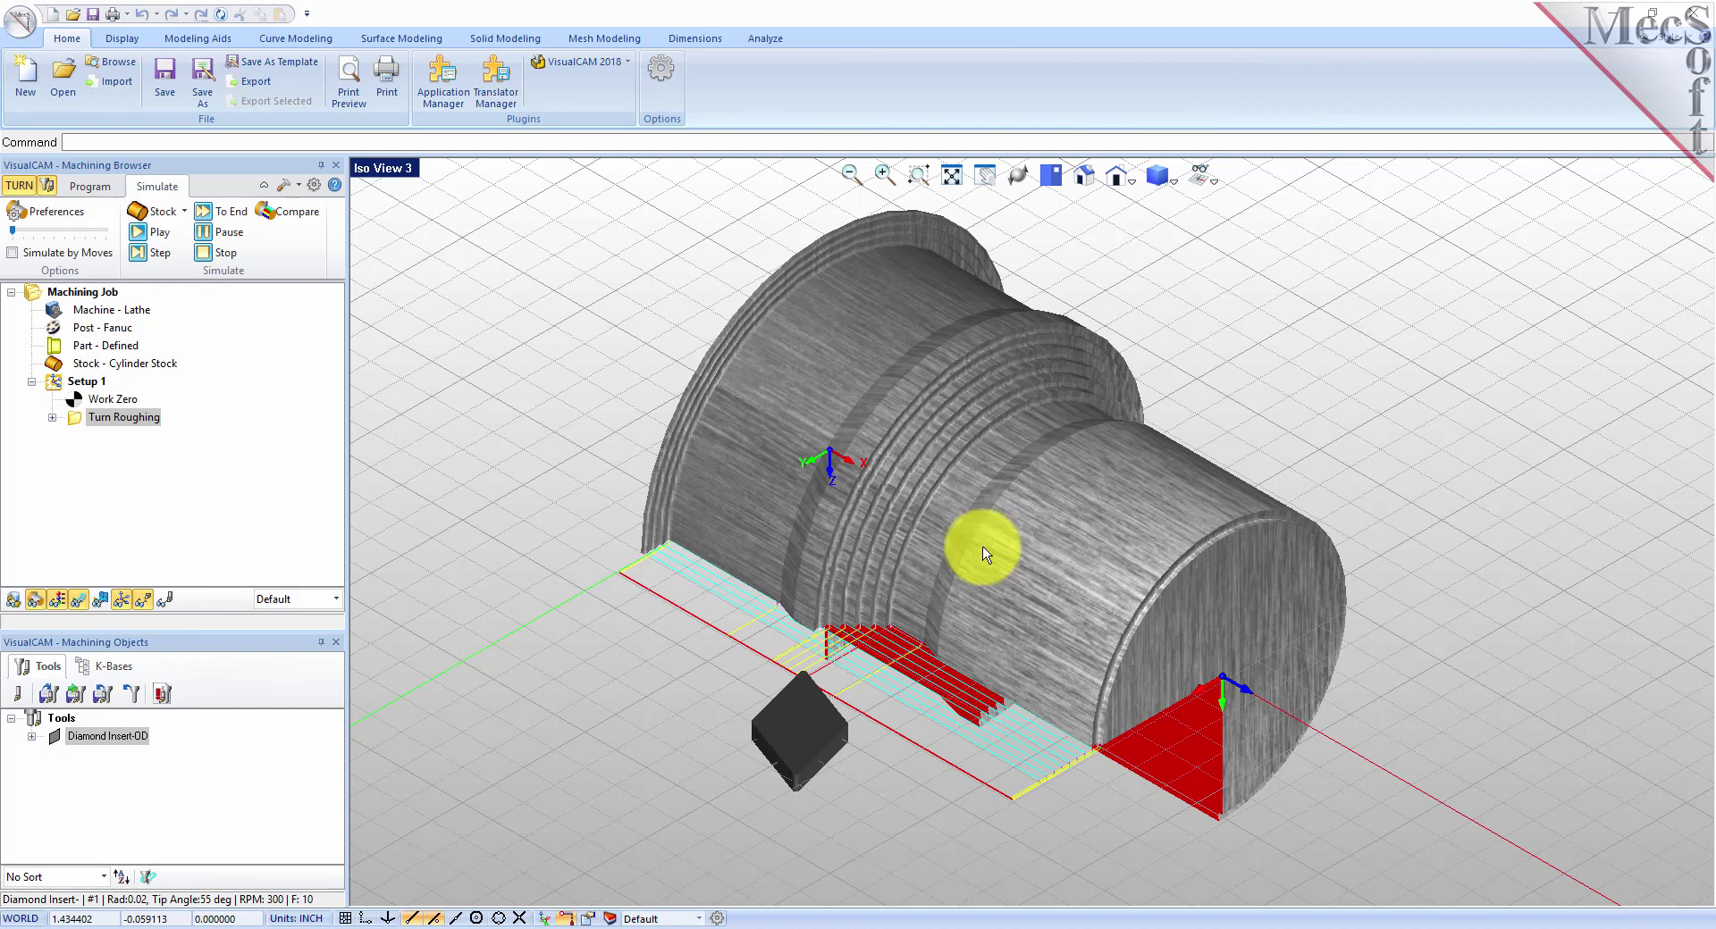
left_click(57, 601)
left_click(58, 600)
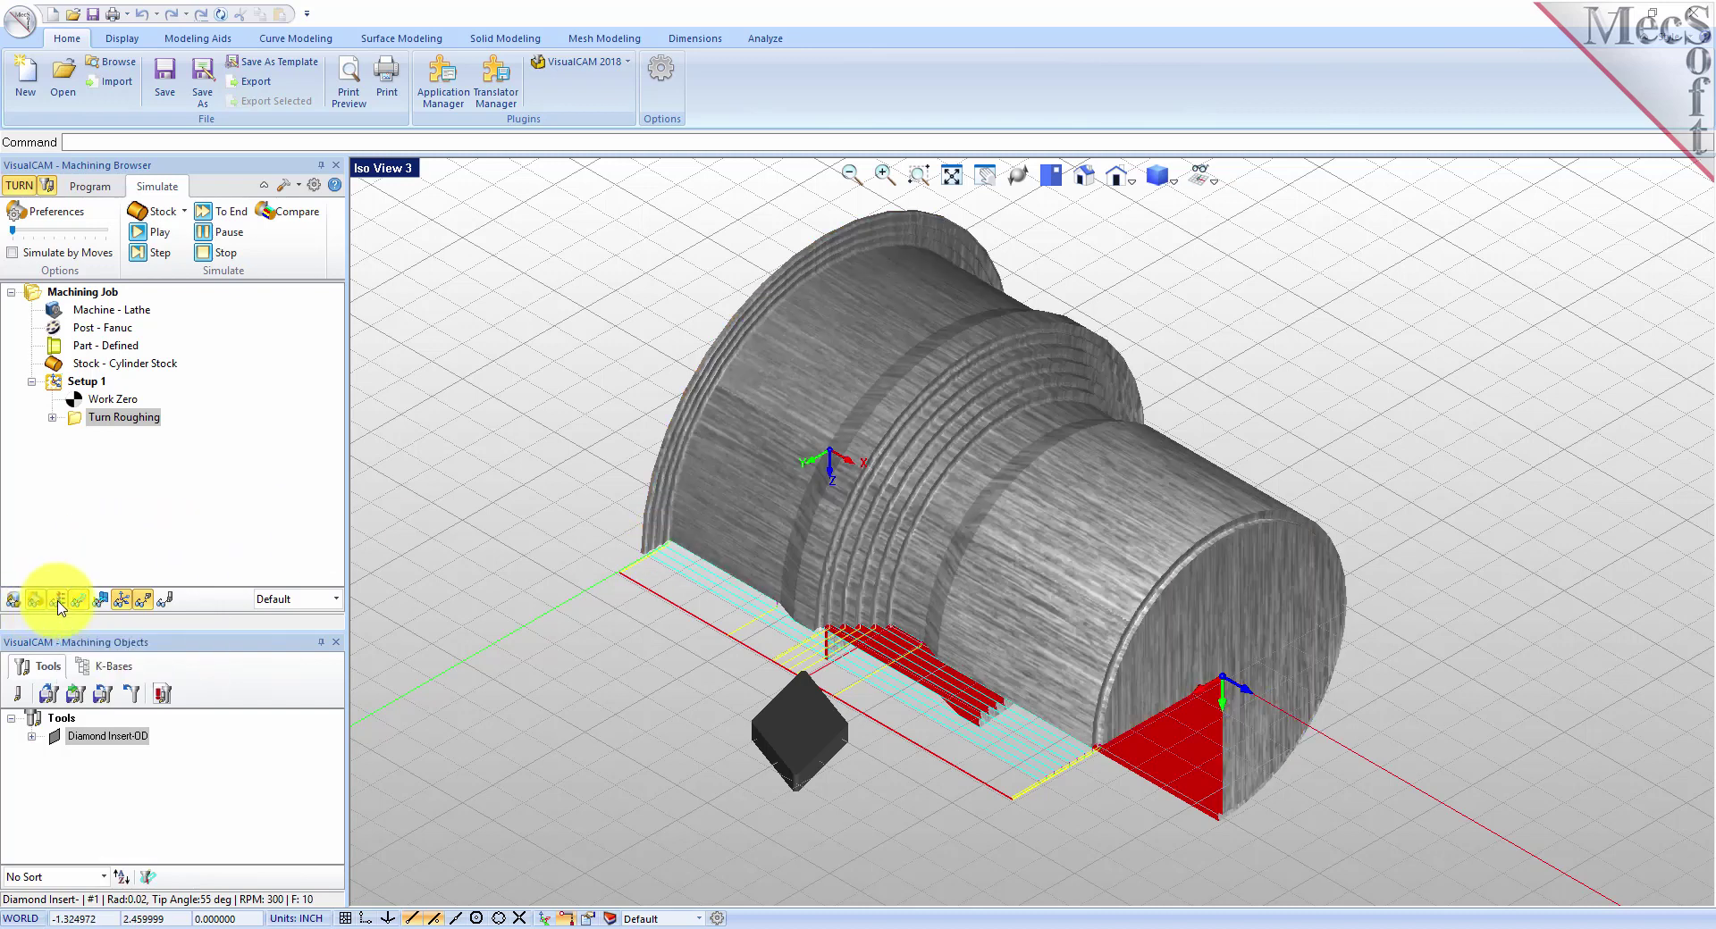
left_click(57, 601)
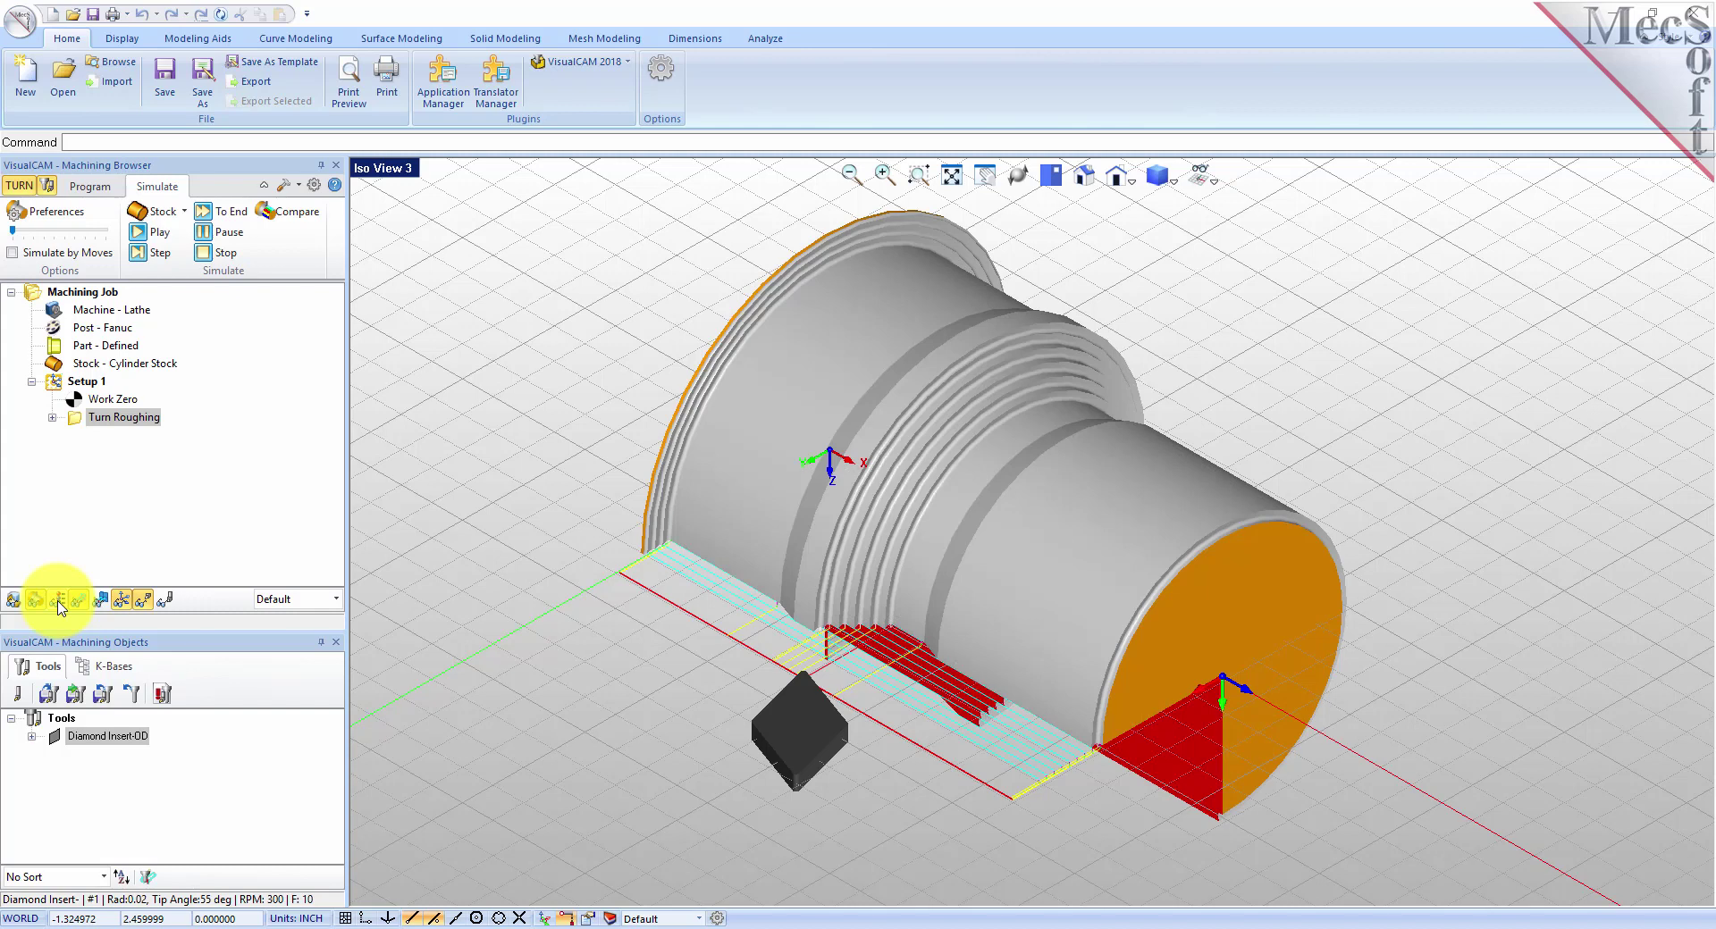
left_click(57, 600)
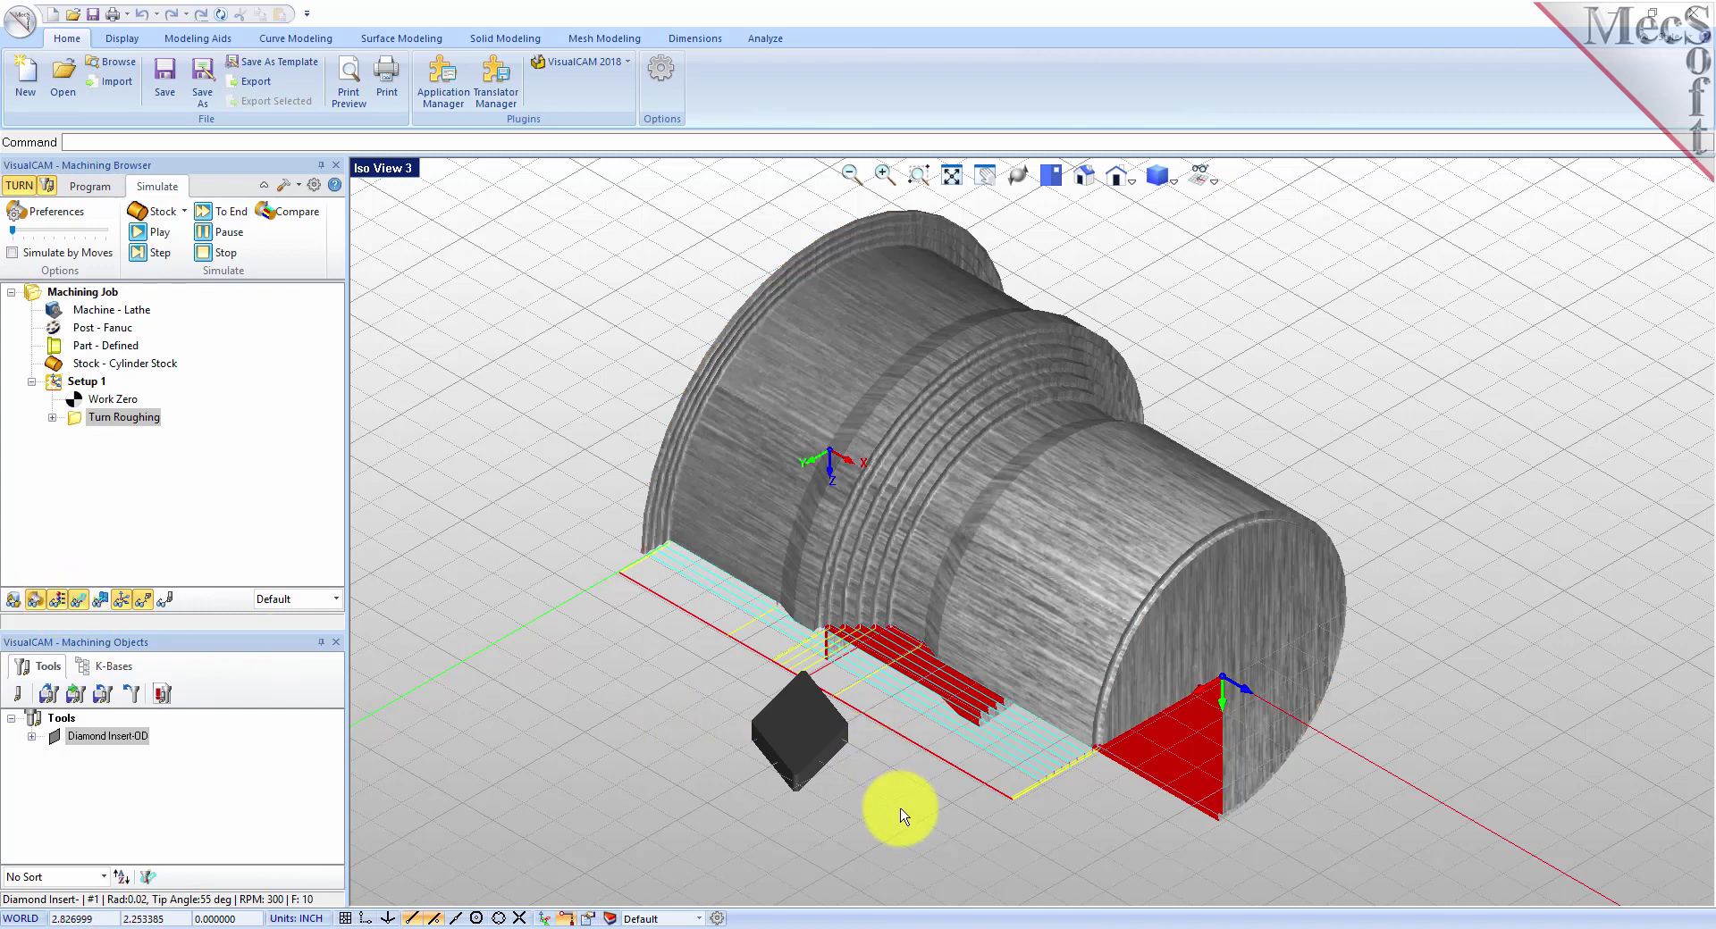
middle_click_drag(1015, 797, 1115, 773)
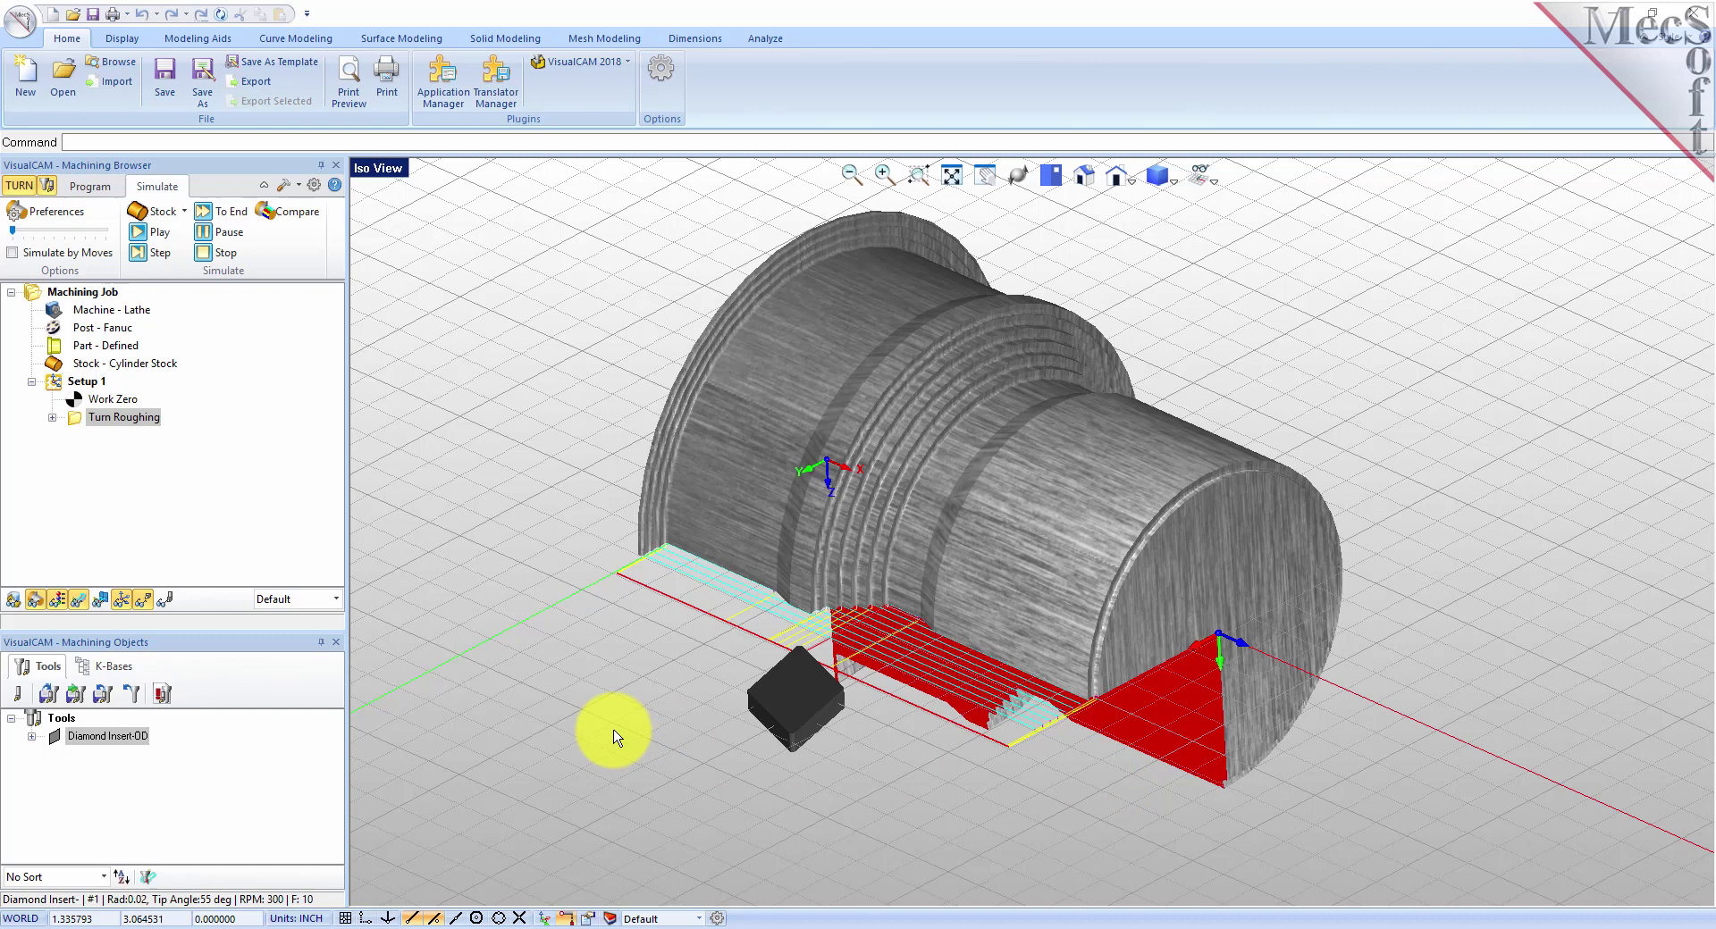
Create a Turn Finishing operation using the Diamond Insert-OD tool, with feeds and speeds loaded from the tool
left_click(79, 192)
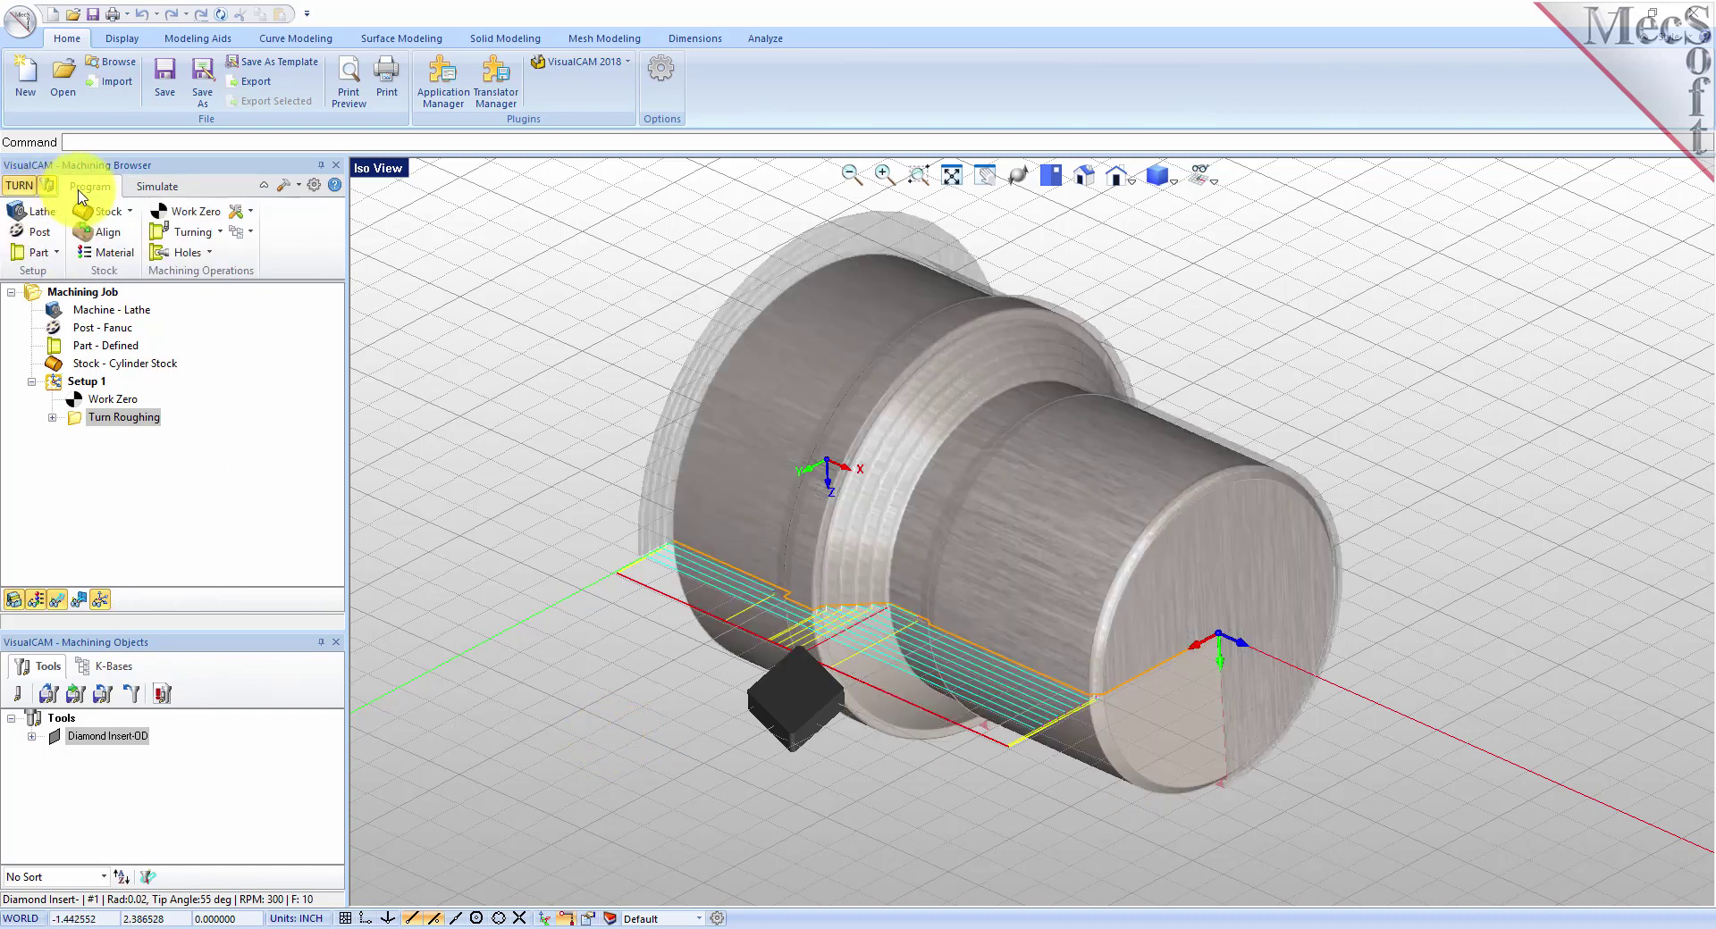
left_click(220, 234)
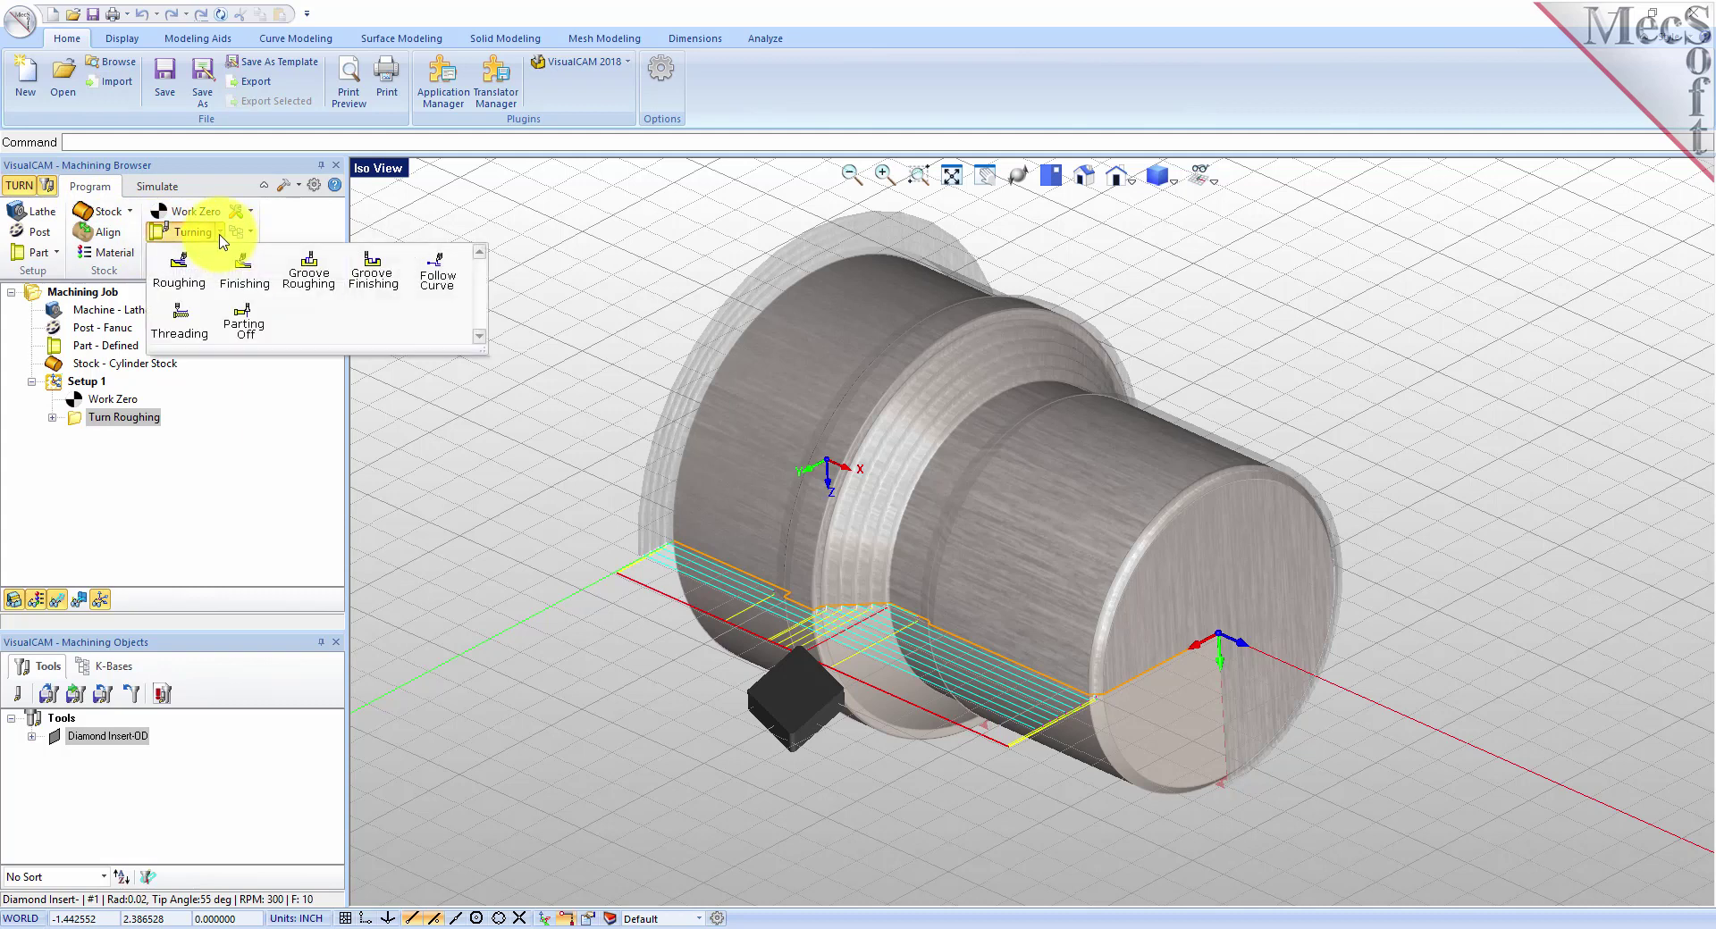
left_click(250, 274)
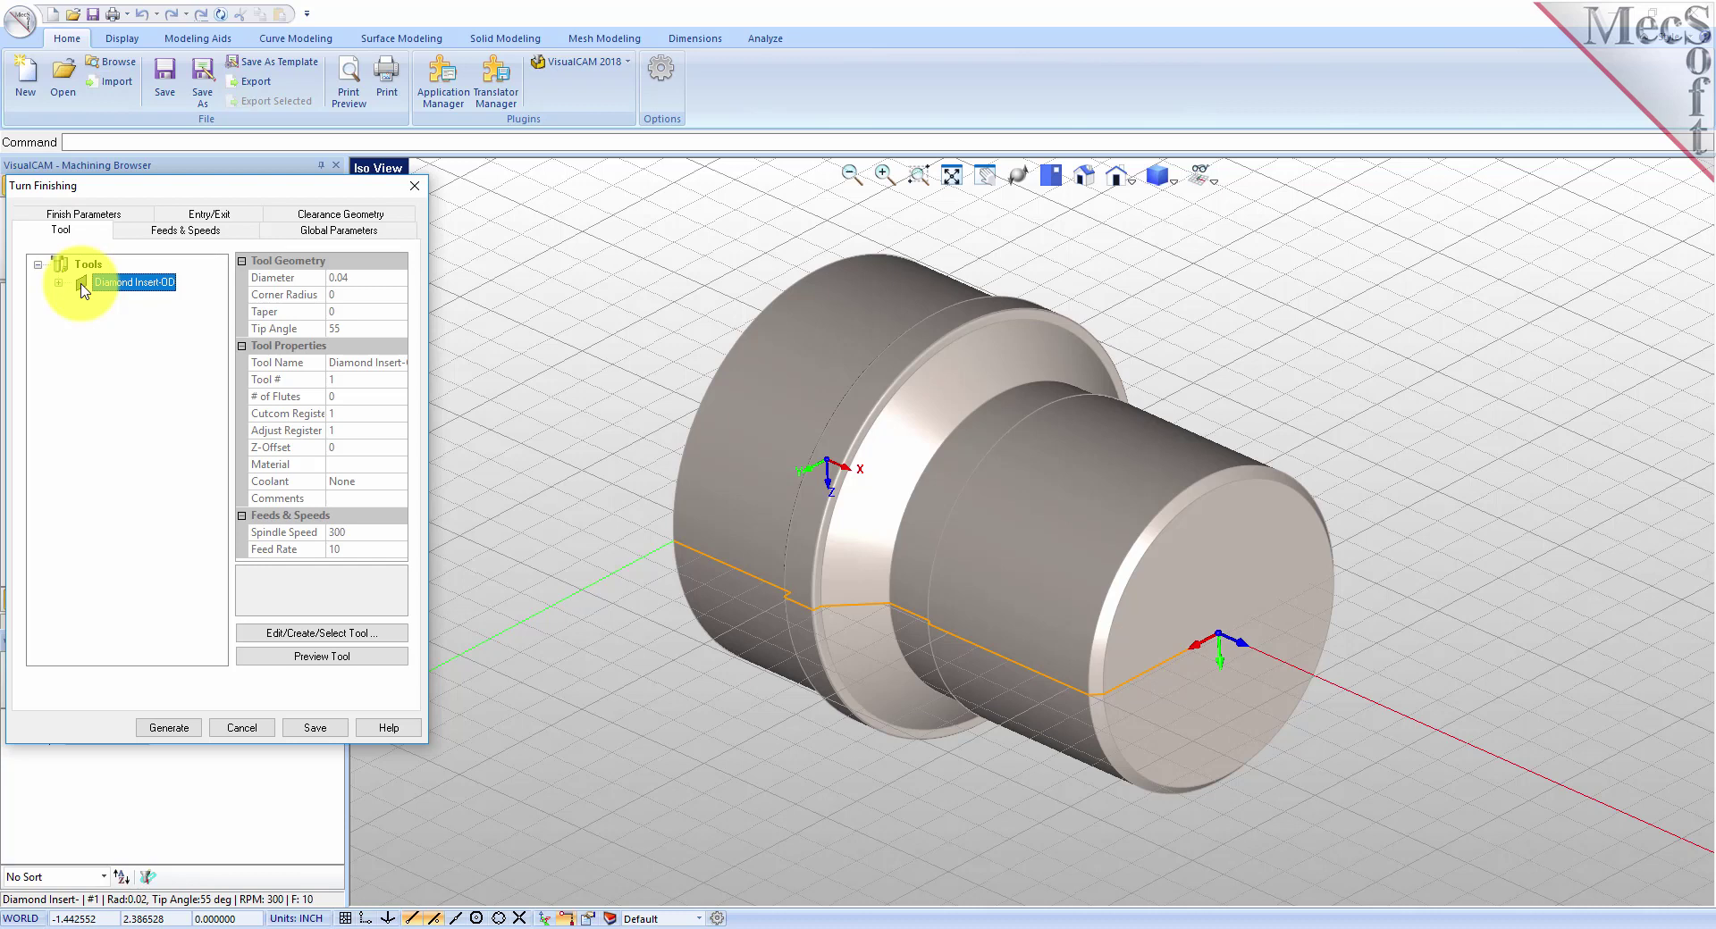
left_click(184, 229)
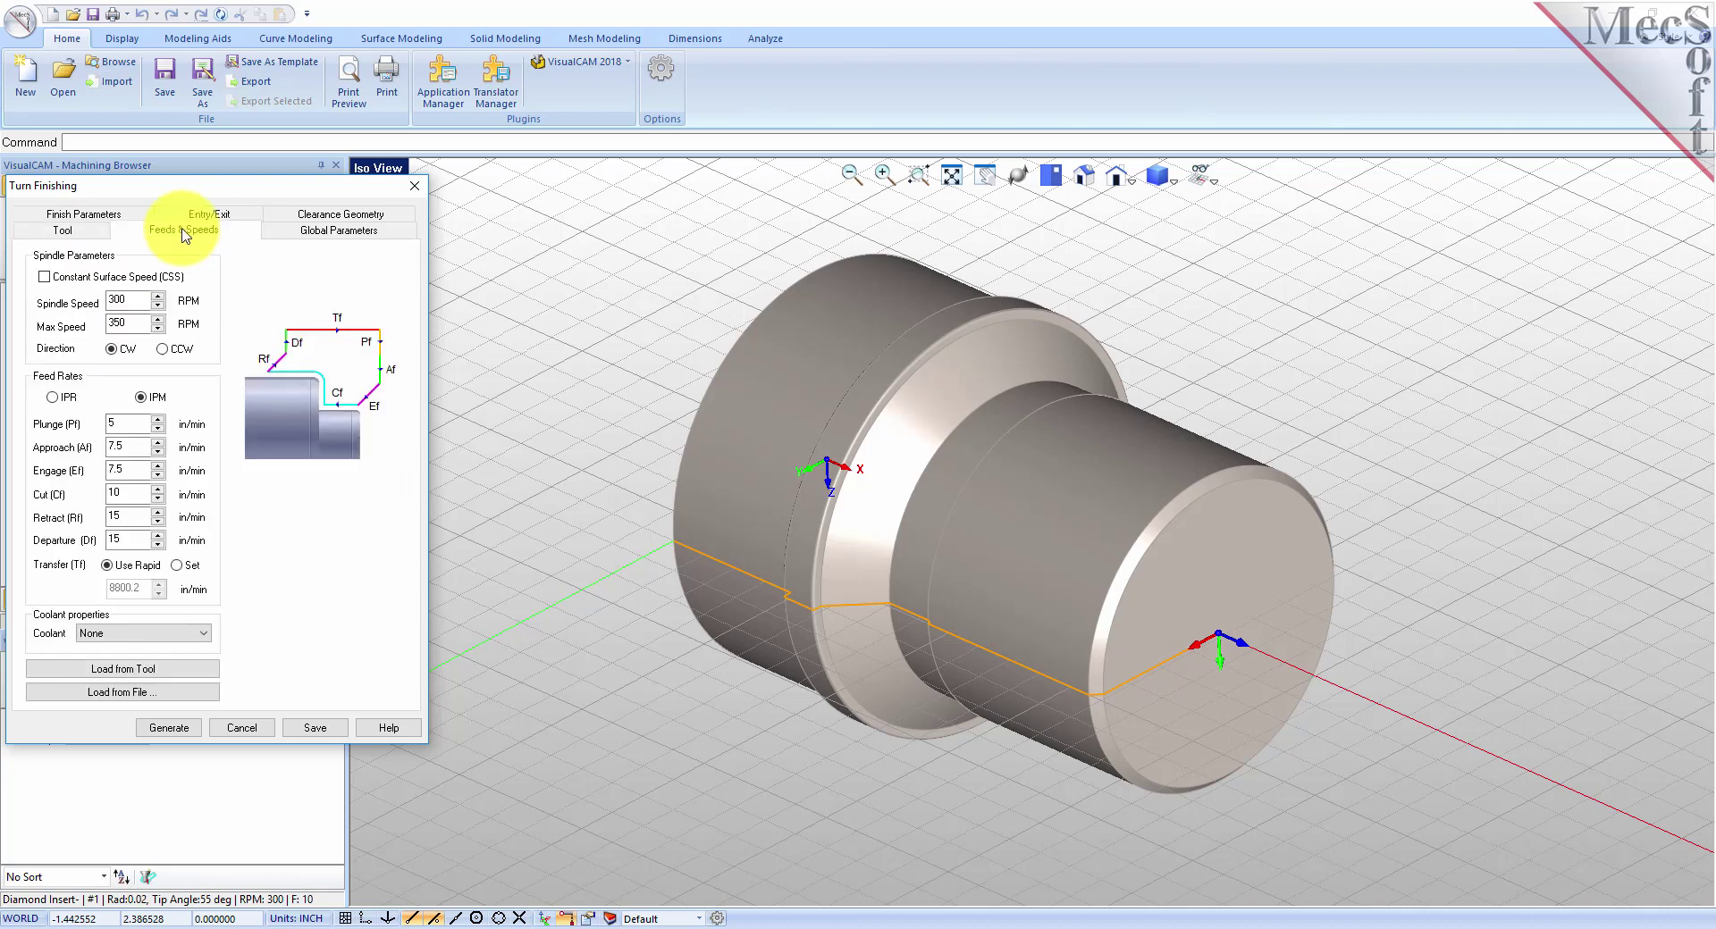
left_click(116, 674)
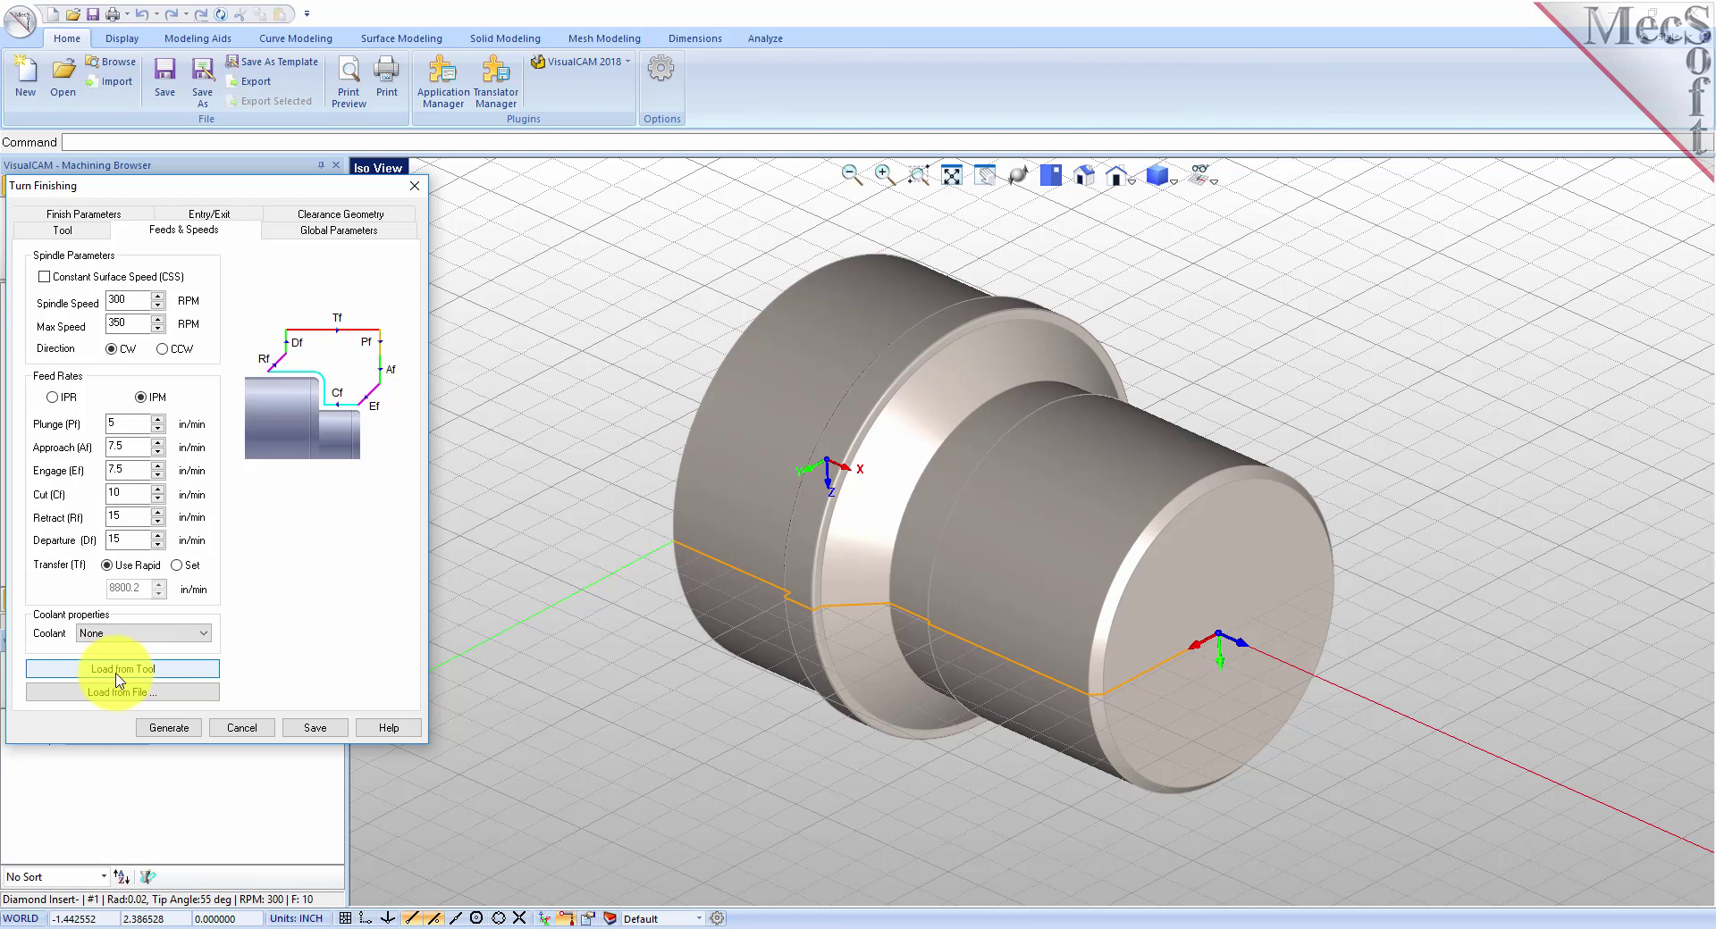
Set the finishing operation's cut transfer to Clearance Plane and its approach type to Outer Diameter with a stock of 0
left_click(306, 216)
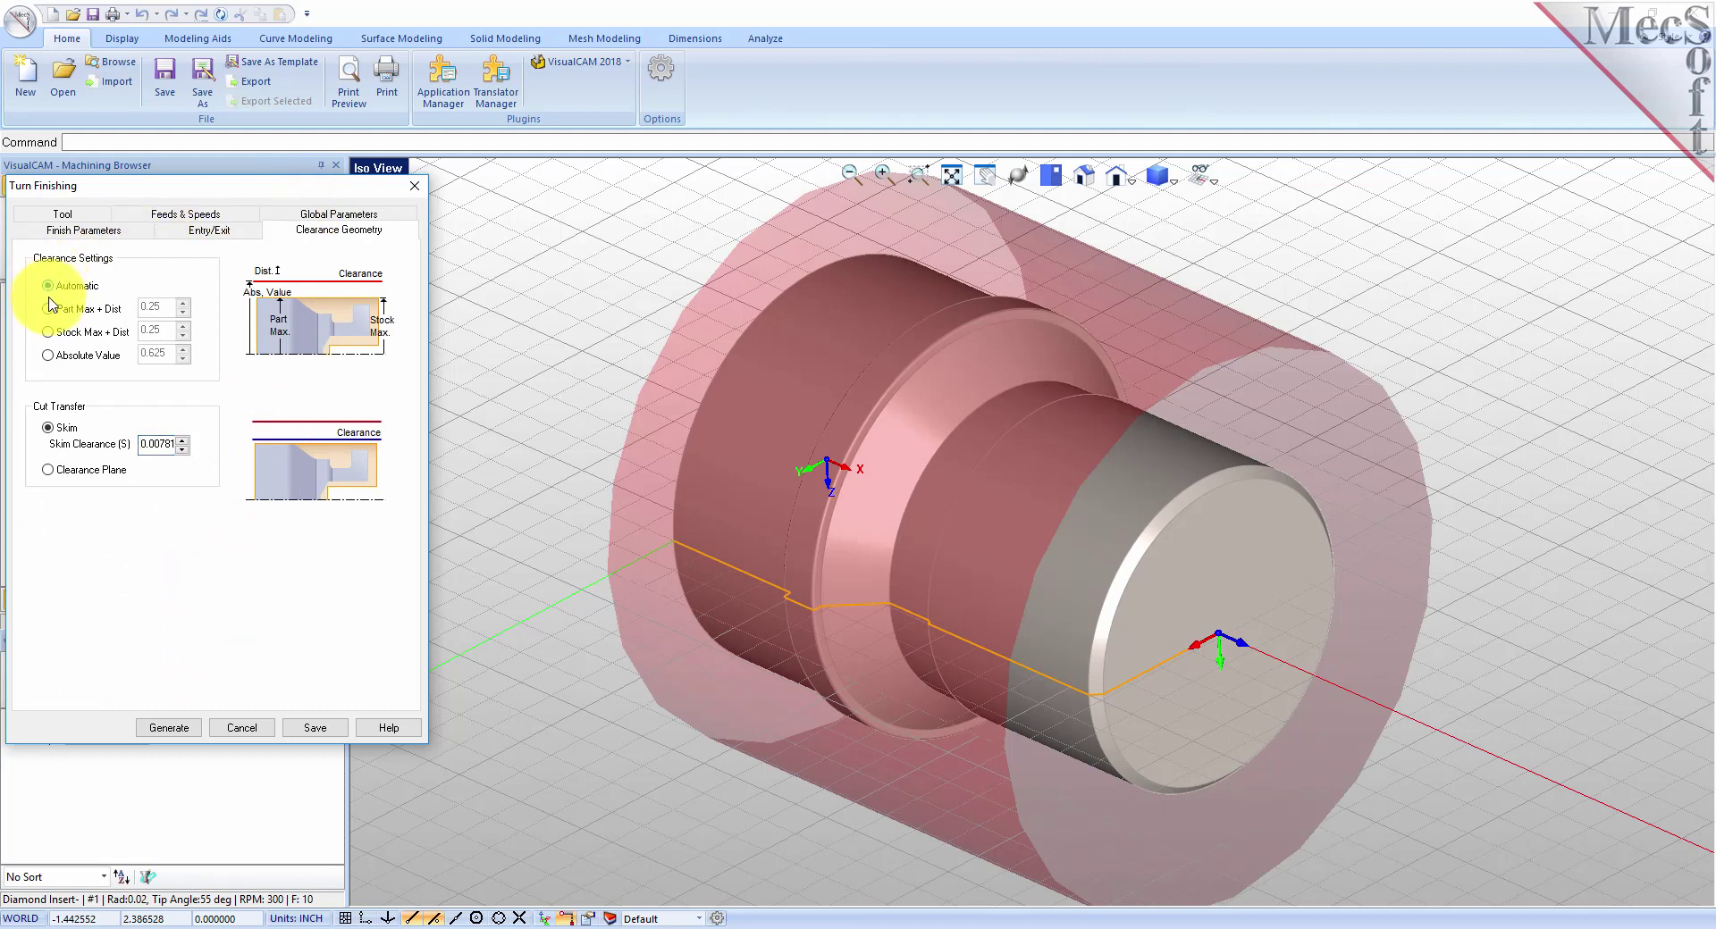
left_click(48, 470)
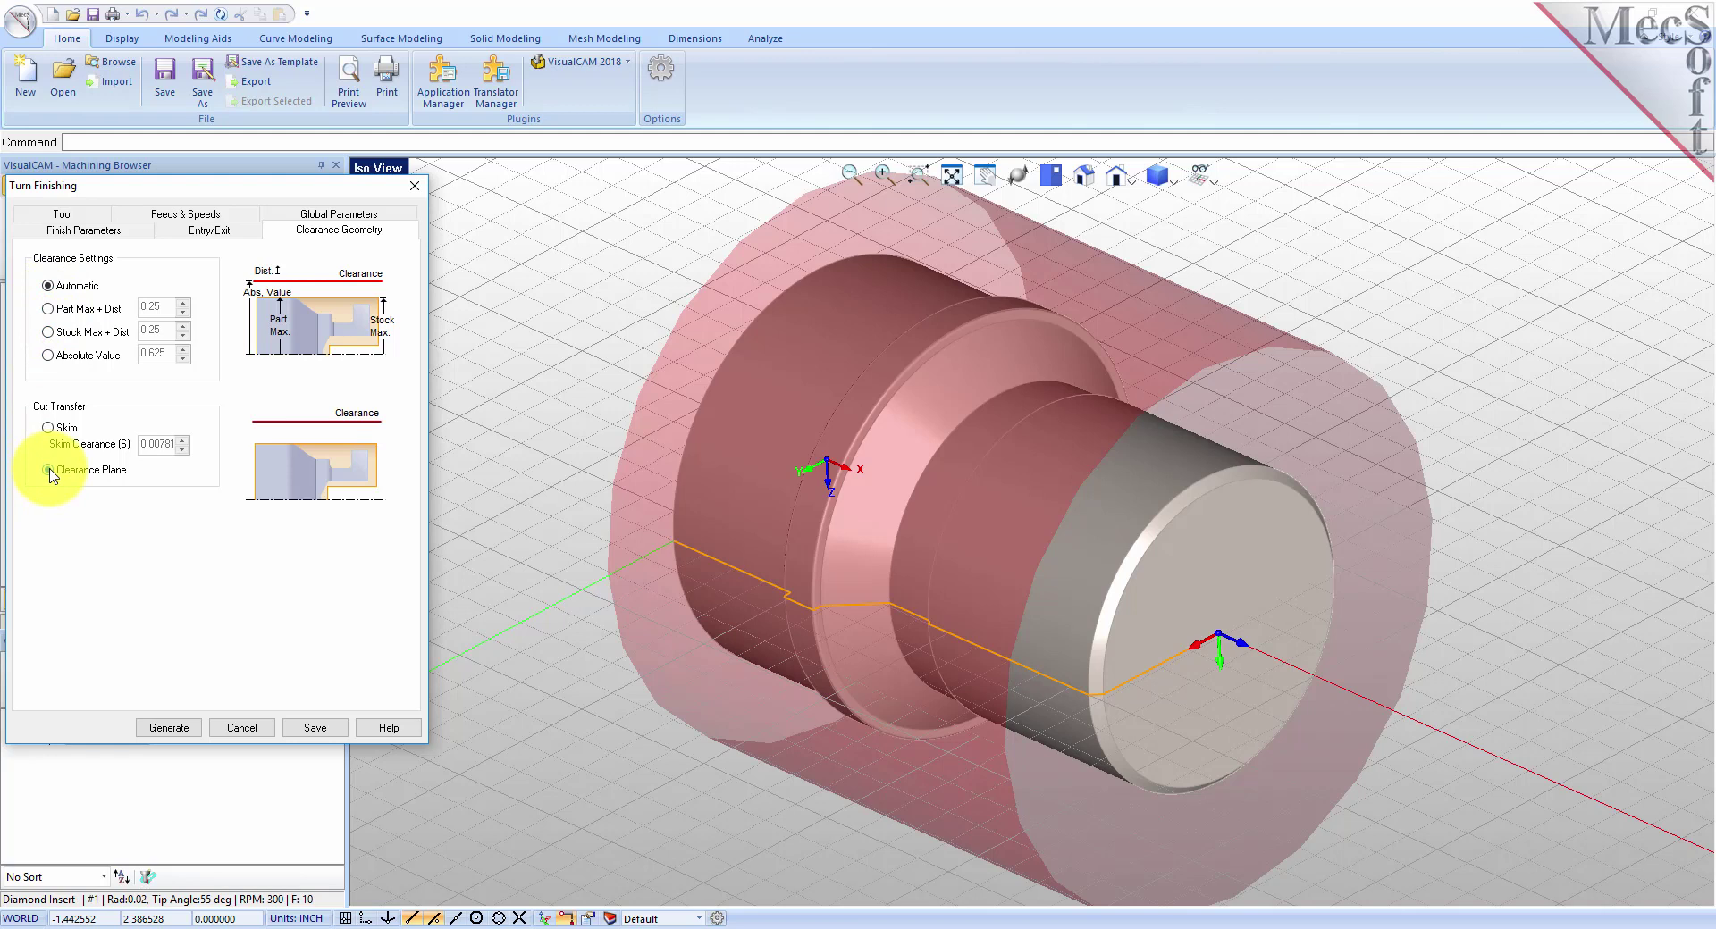
left_click(338, 214)
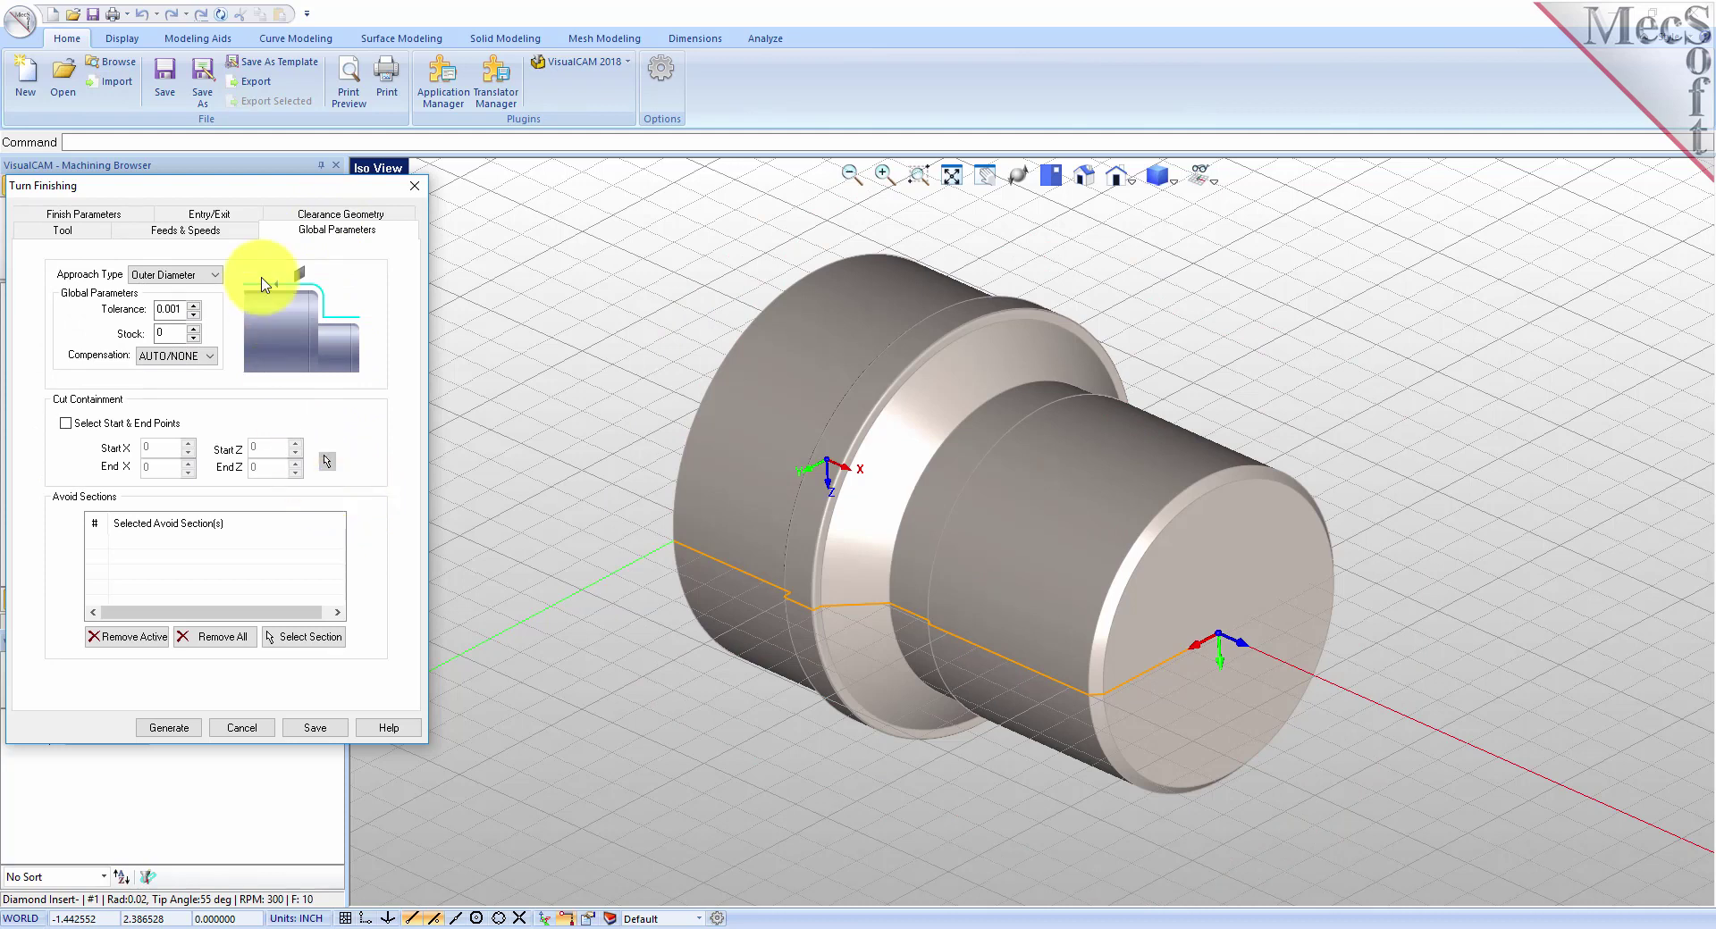
left_click(216, 276)
left_click(179, 289)
double_click(170, 334)
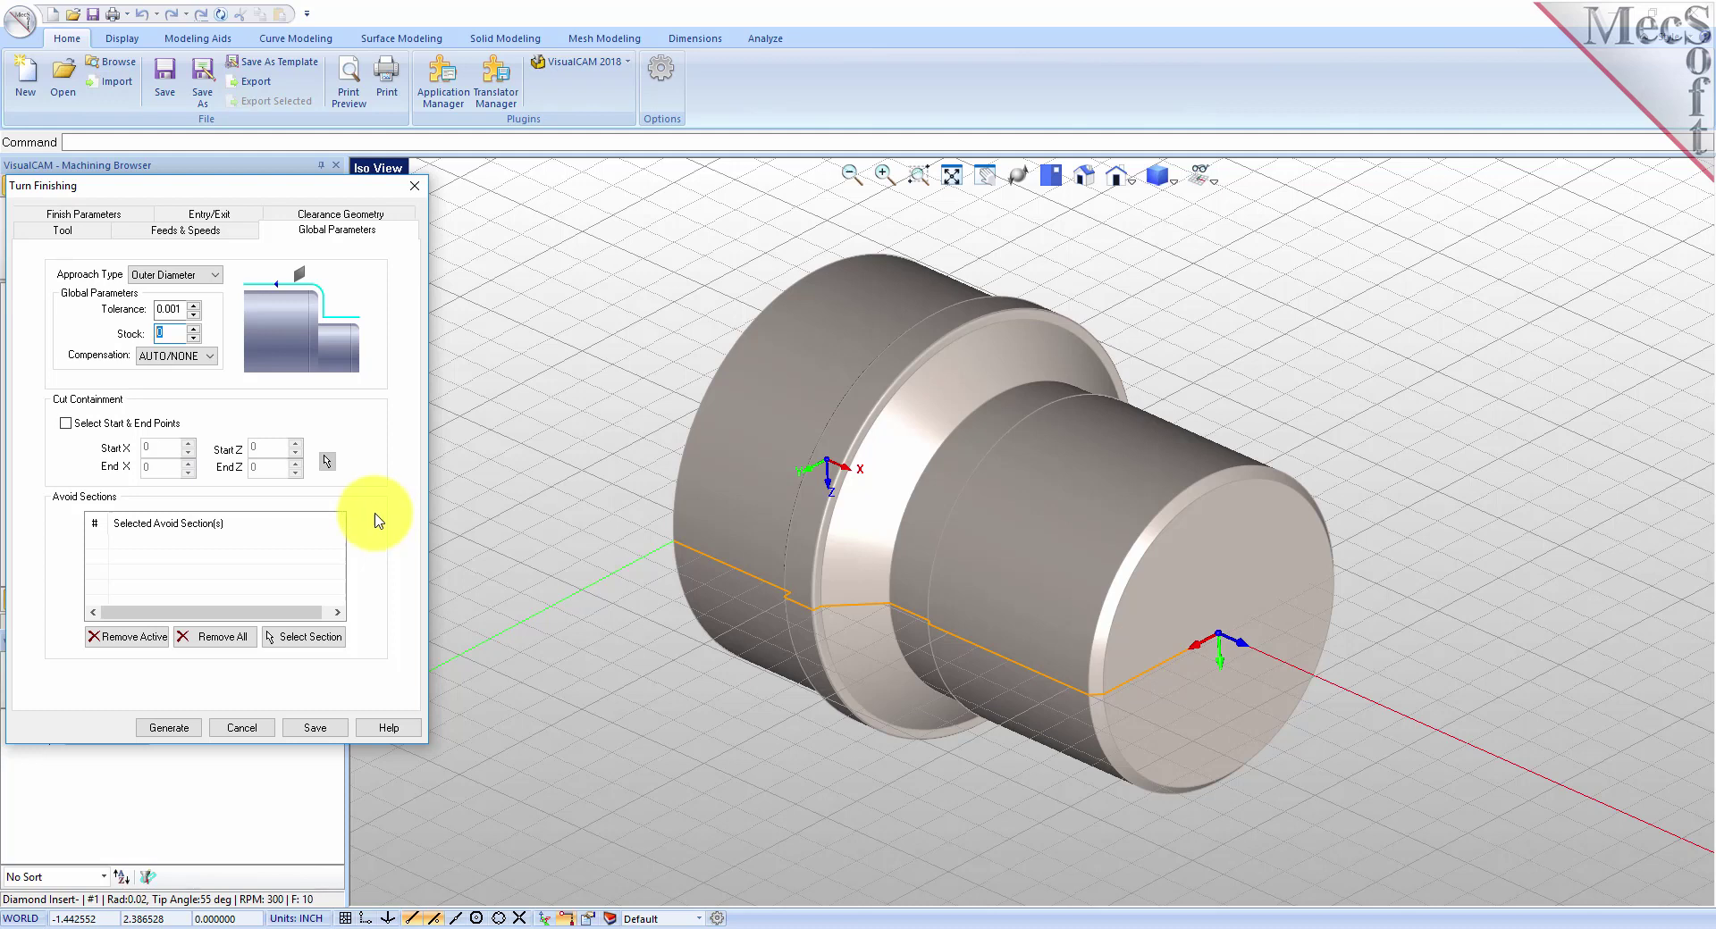
Contain the finishing cut between the profile's front chamfer endpoint and its rear outer corner, and generate the Turn Finishing toolpath
left_click(67, 429)
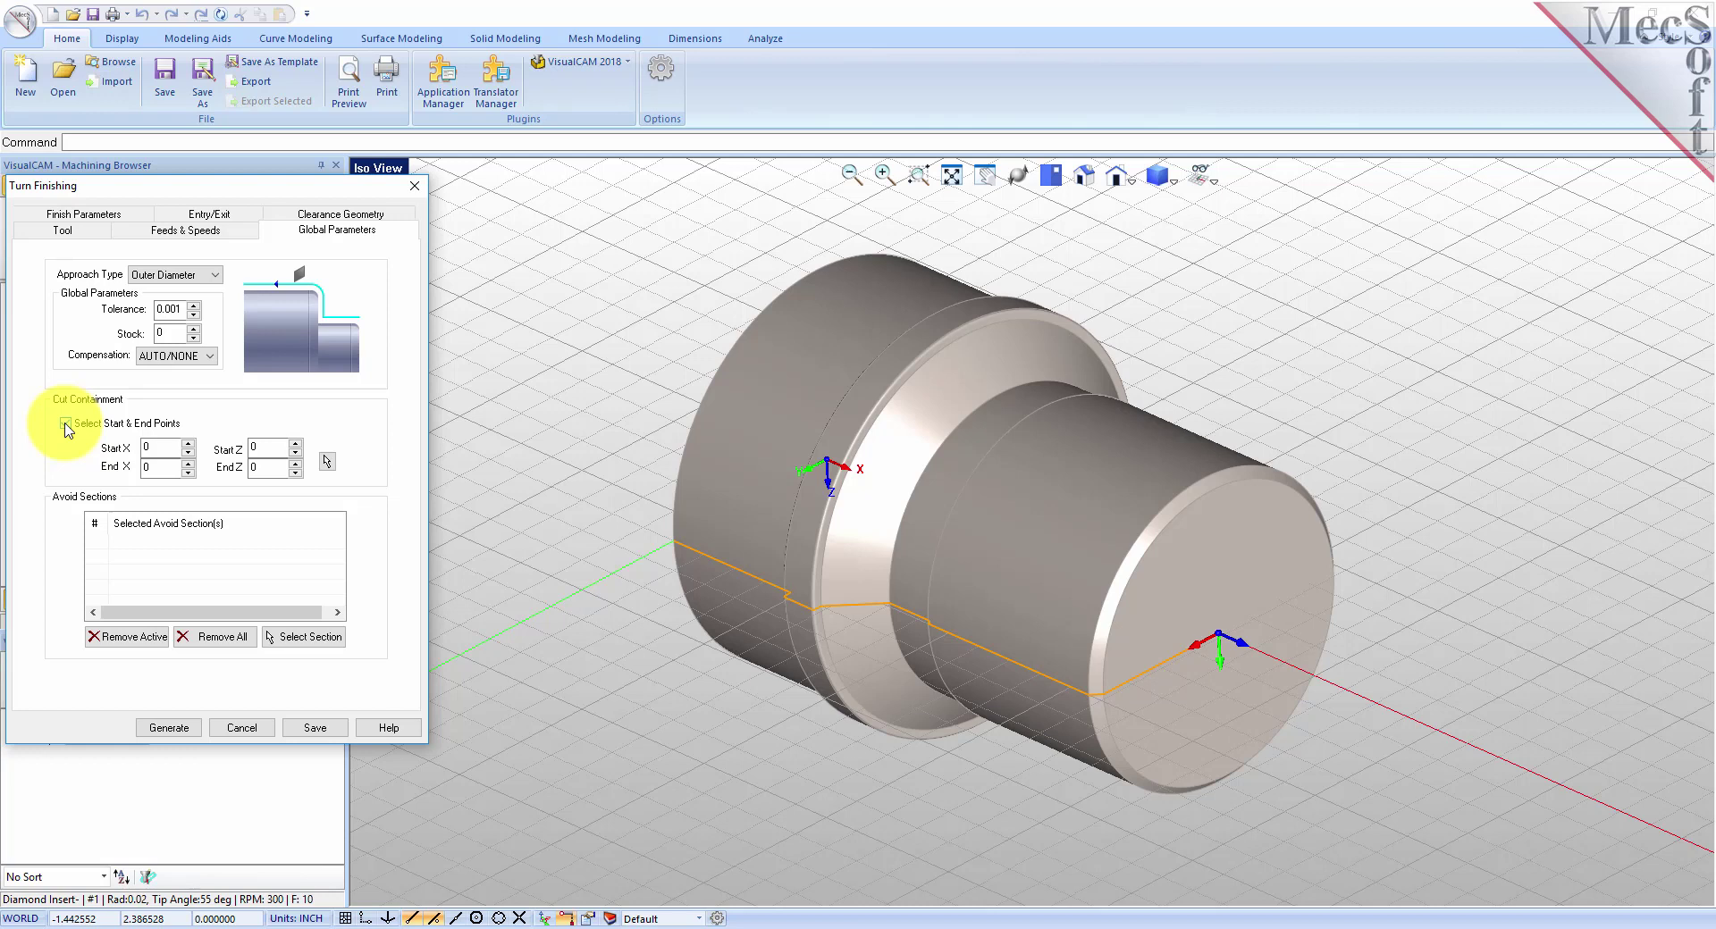
left_click(66, 425)
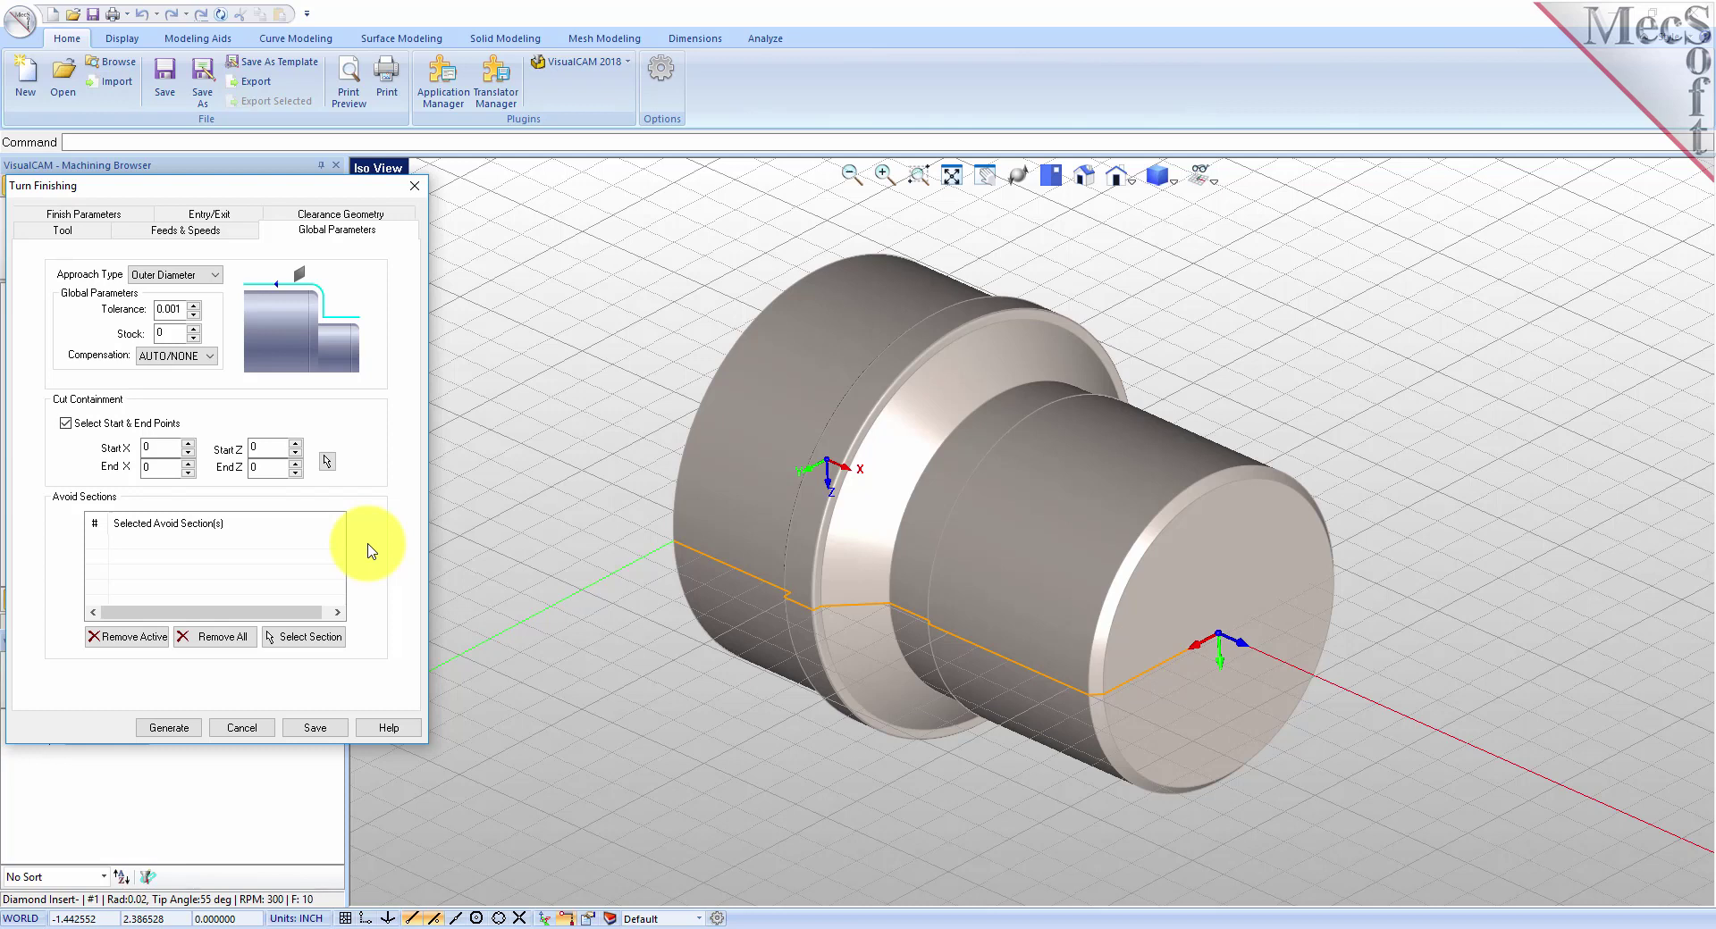
left_click(327, 461)
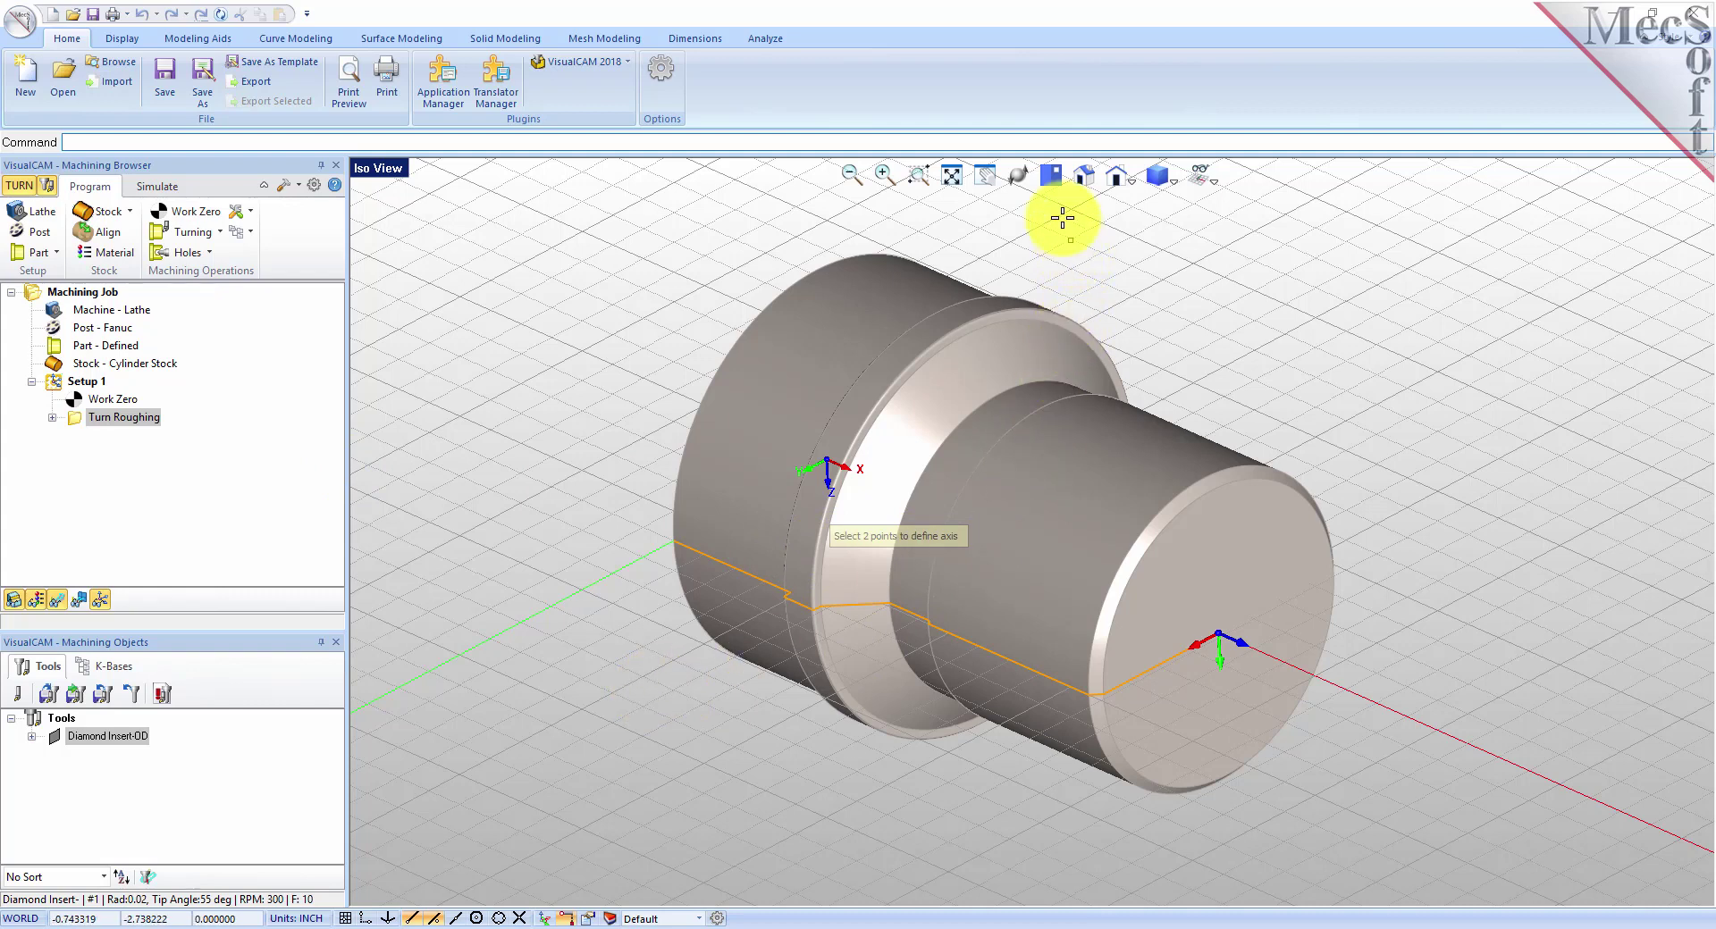
left_click(1051, 176)
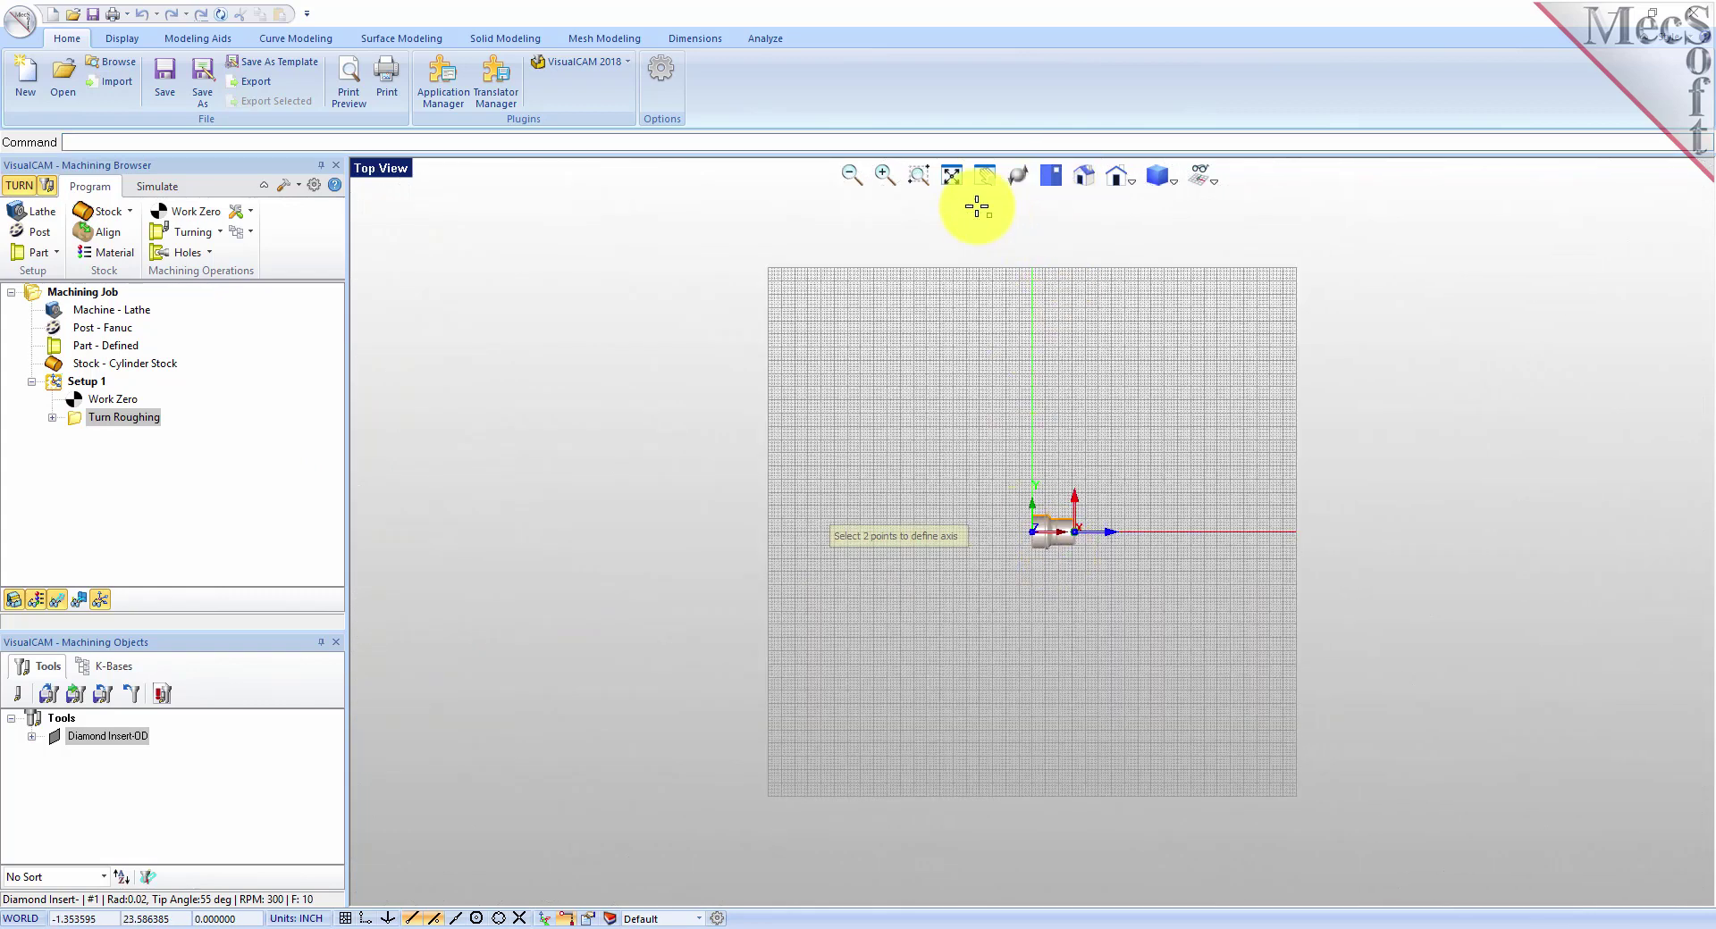
left_click(953, 176)
scroll(1160, 423, "down", 1)
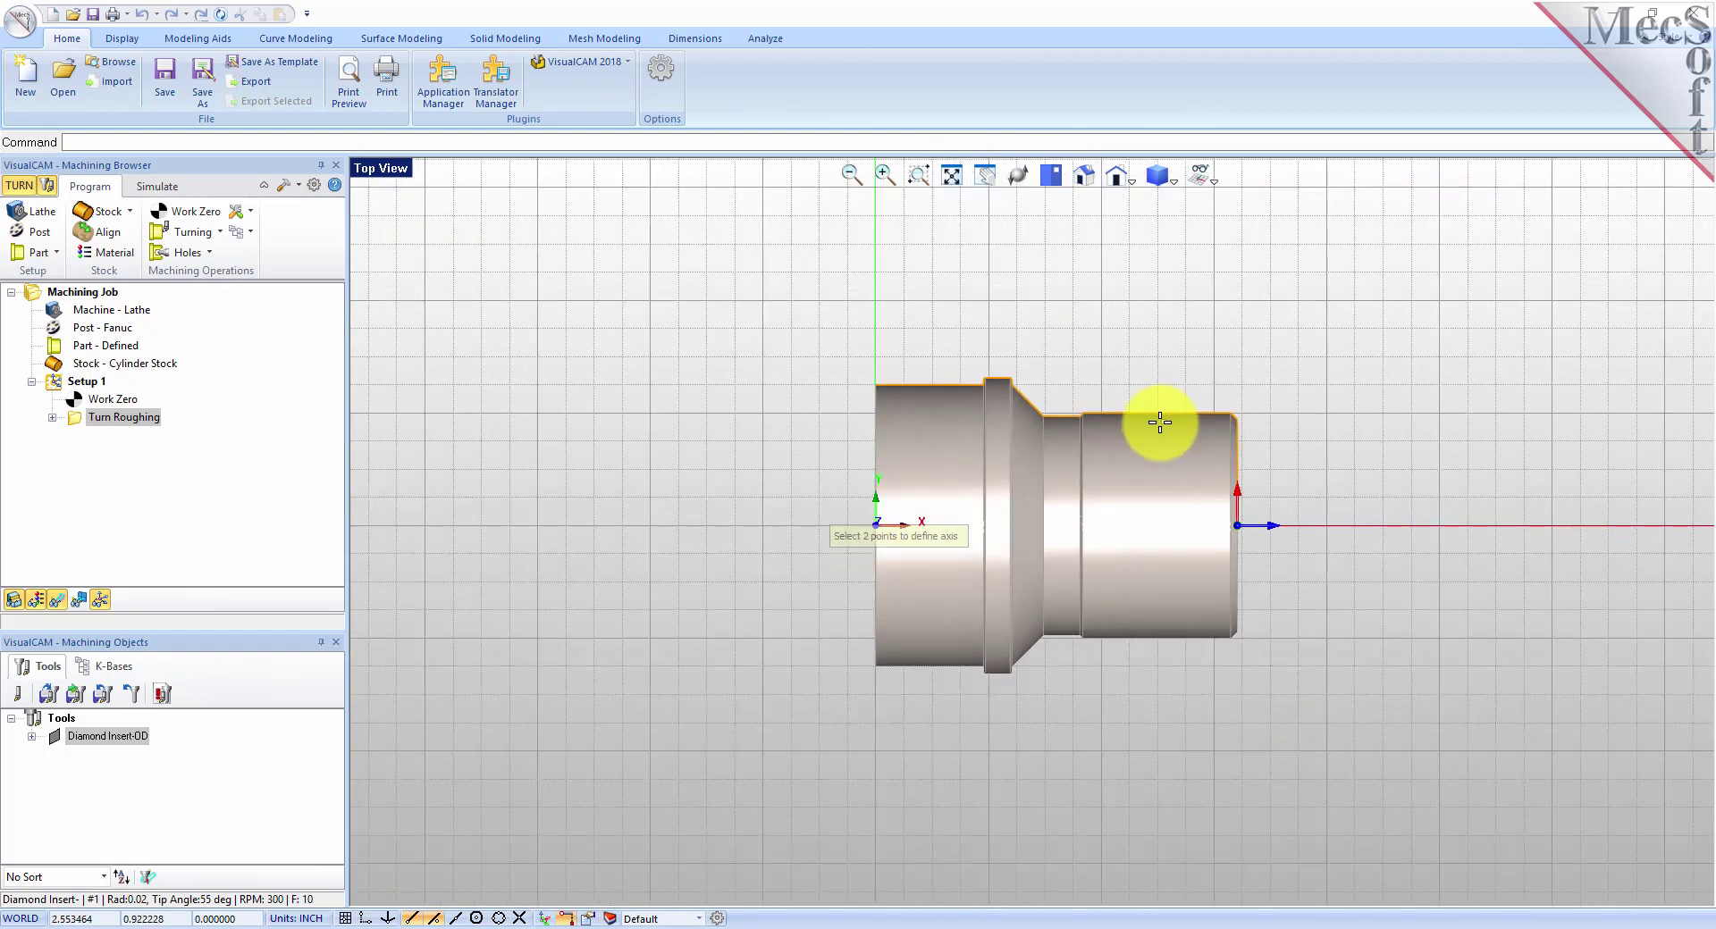
scroll(1160, 423, "up", 2)
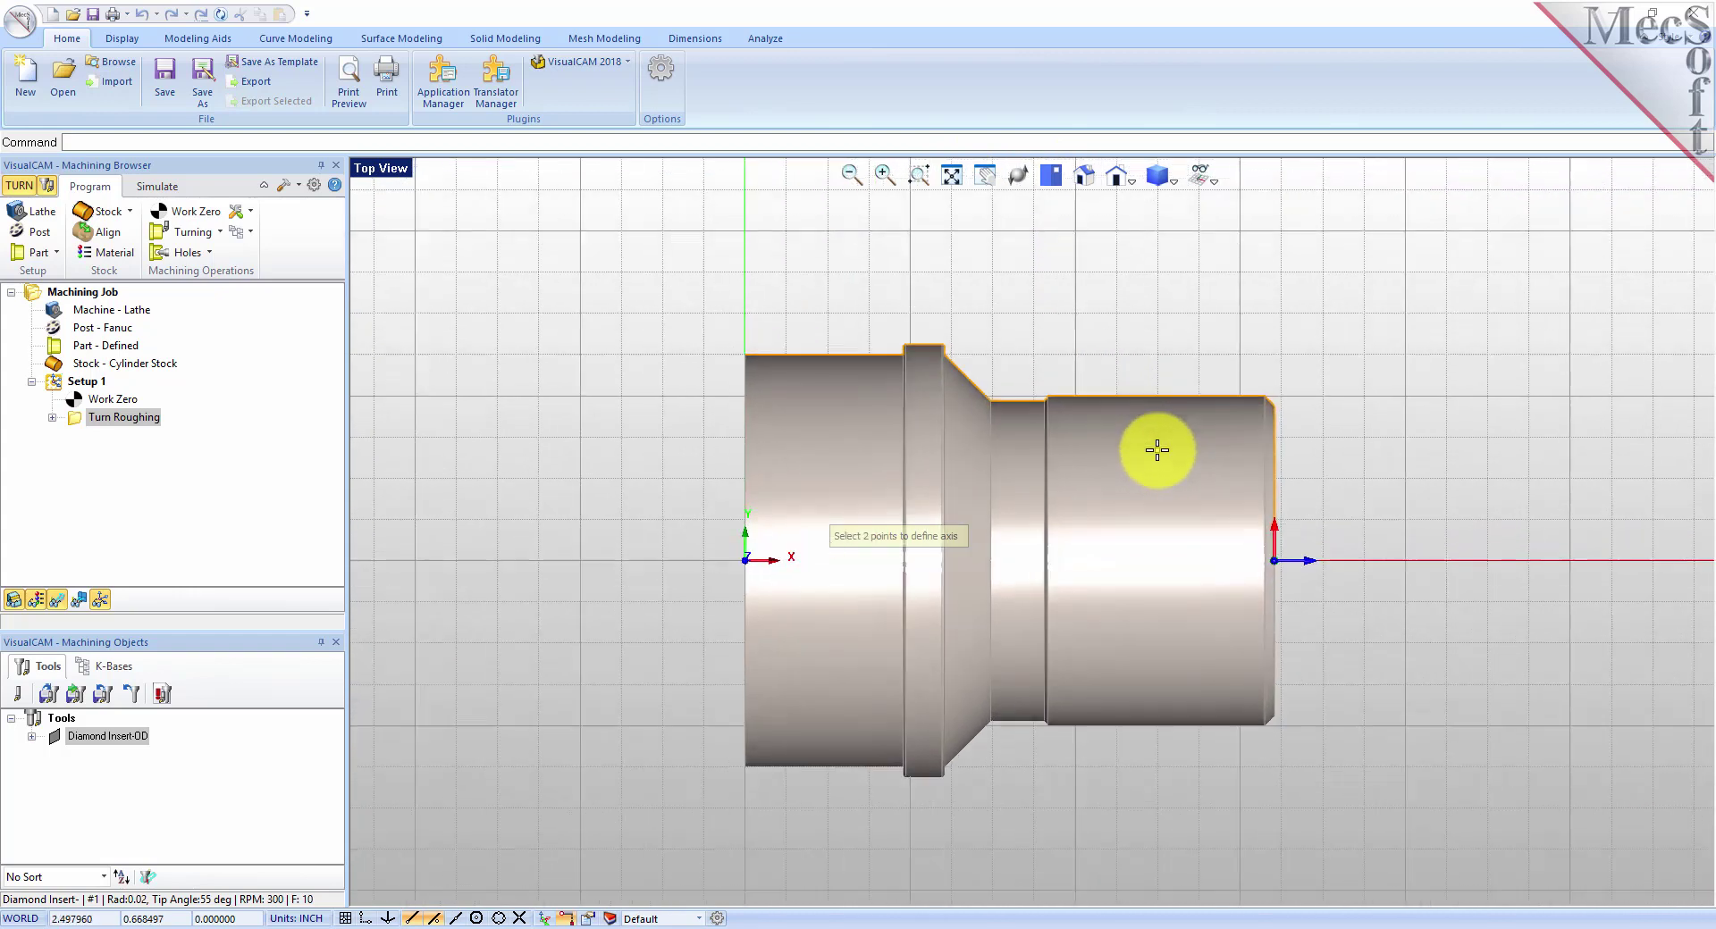
left_click(411, 919)
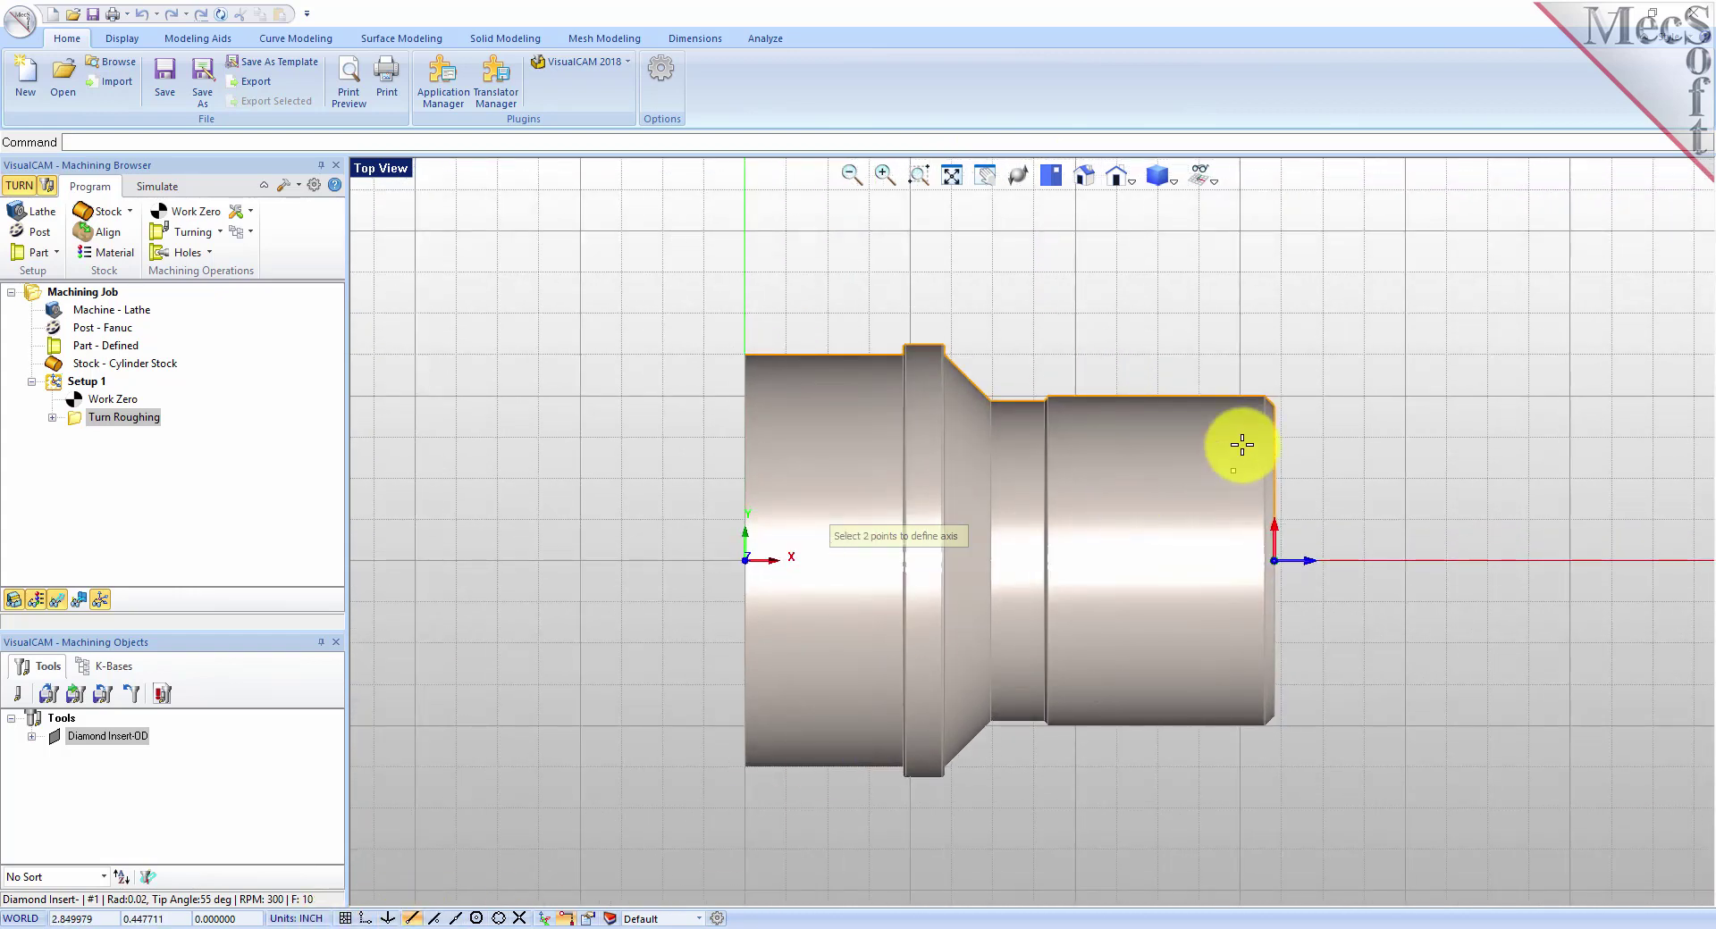
left_click(1273, 405)
left_click(746, 355)
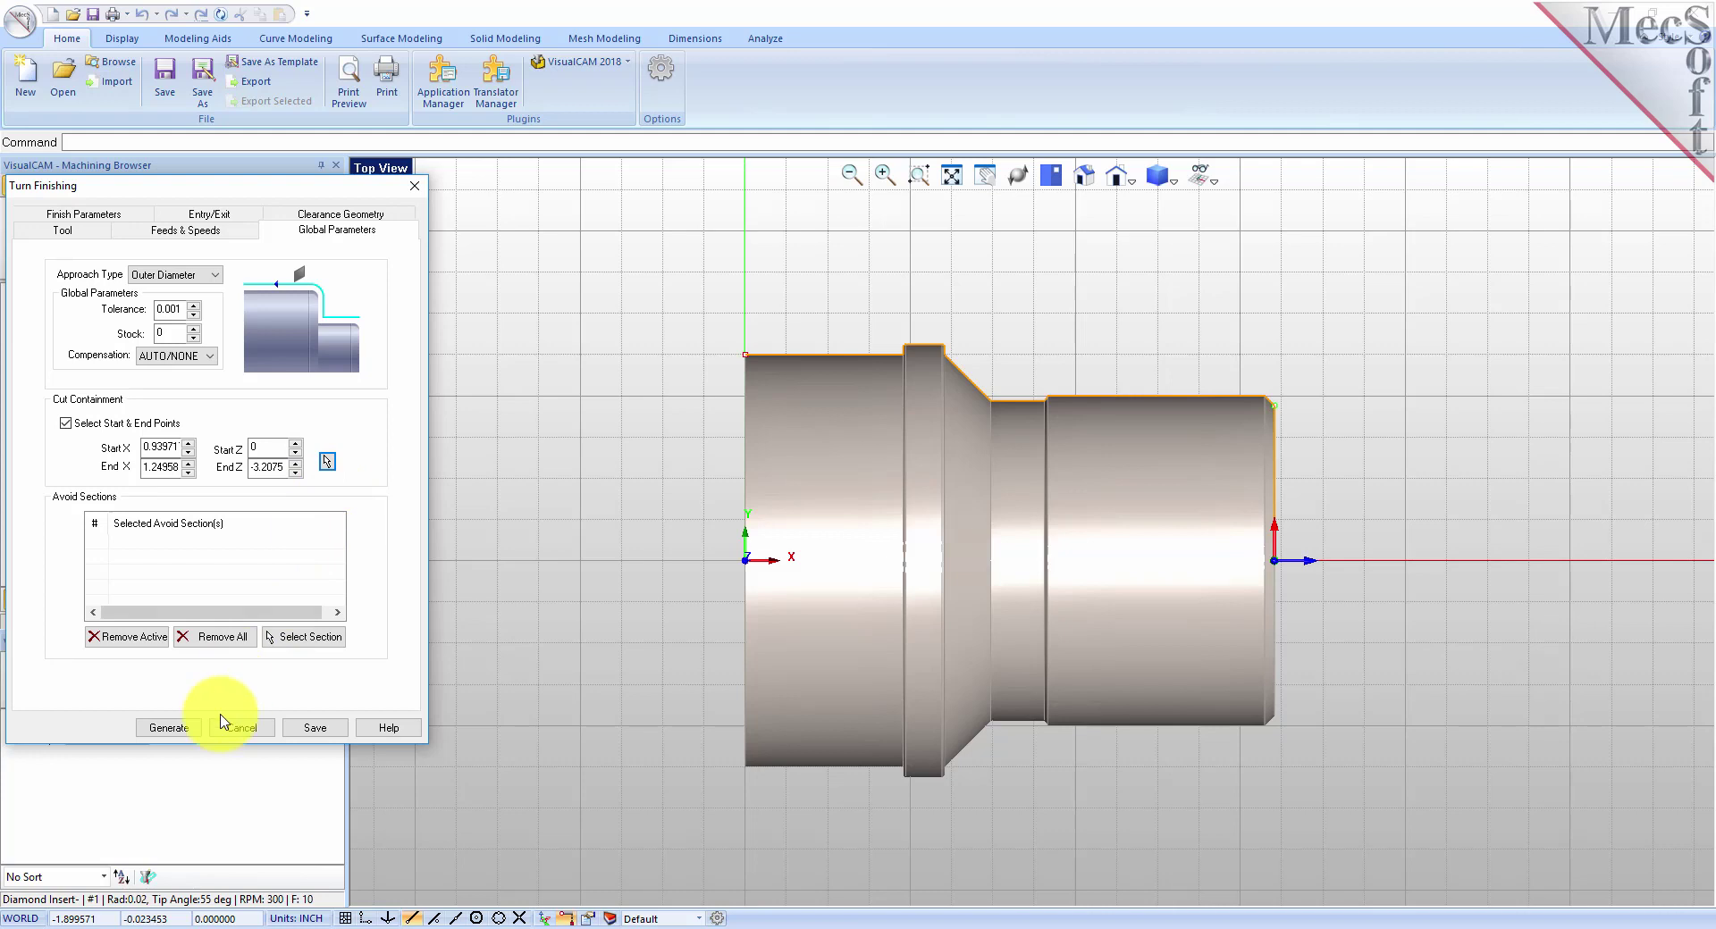
left_click(173, 727)
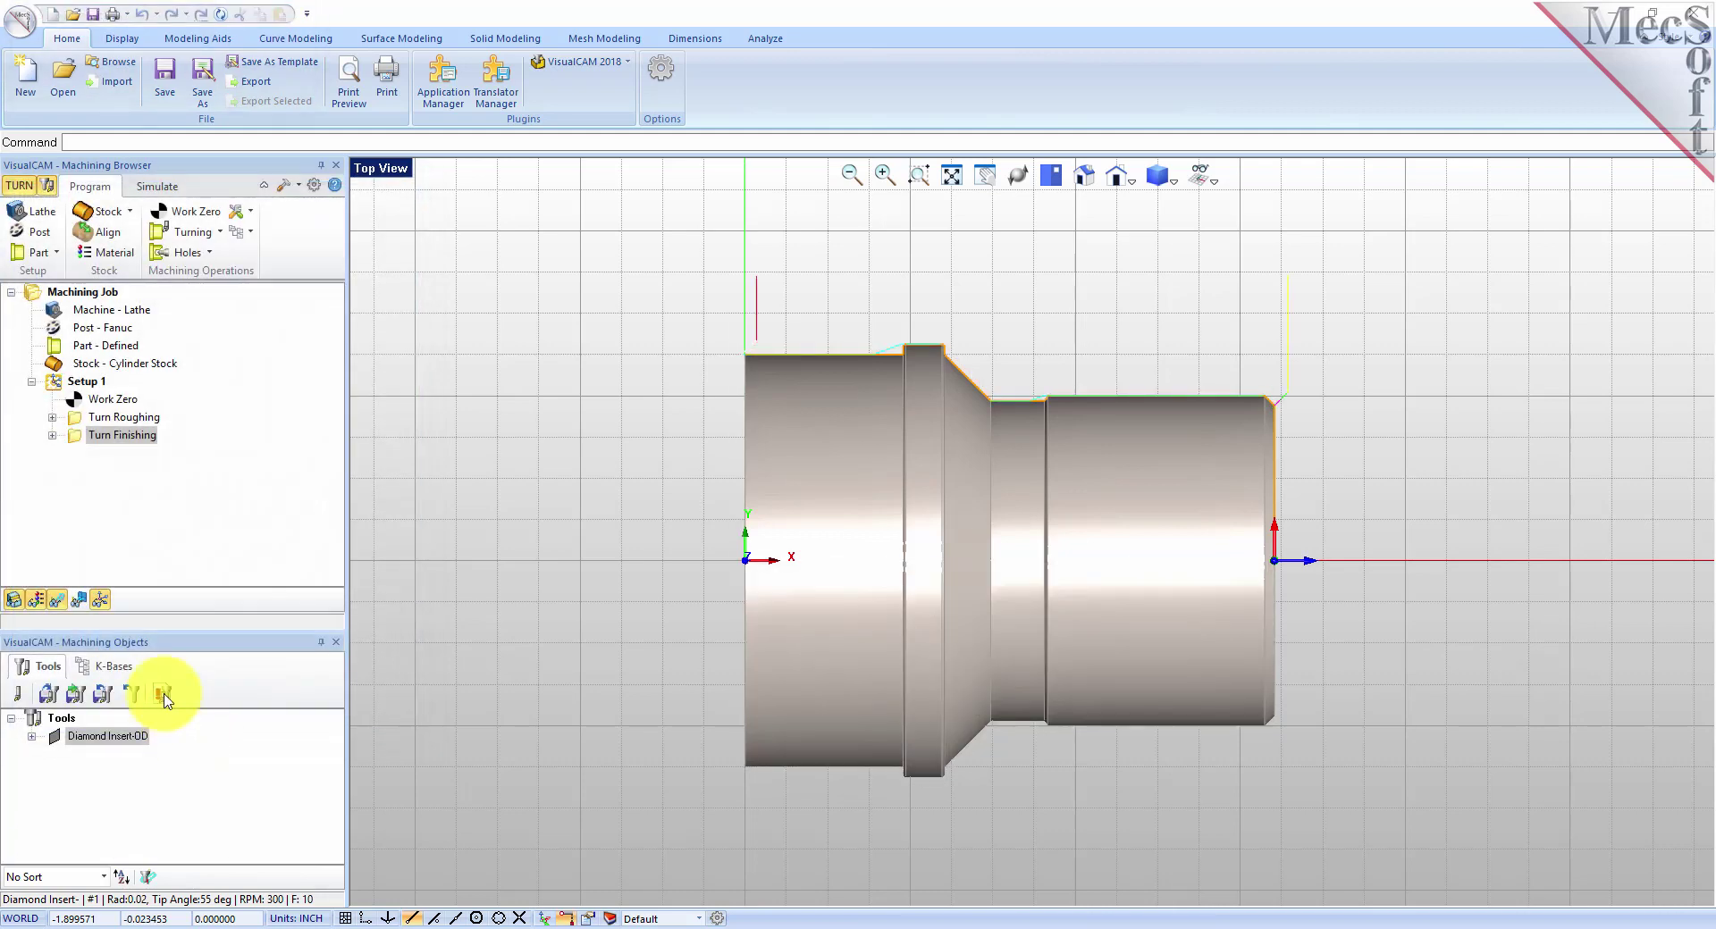
Simulate the Turn Finishing operation from the Isometric-2 view and inspect the finished stock up close
left_click(63, 435)
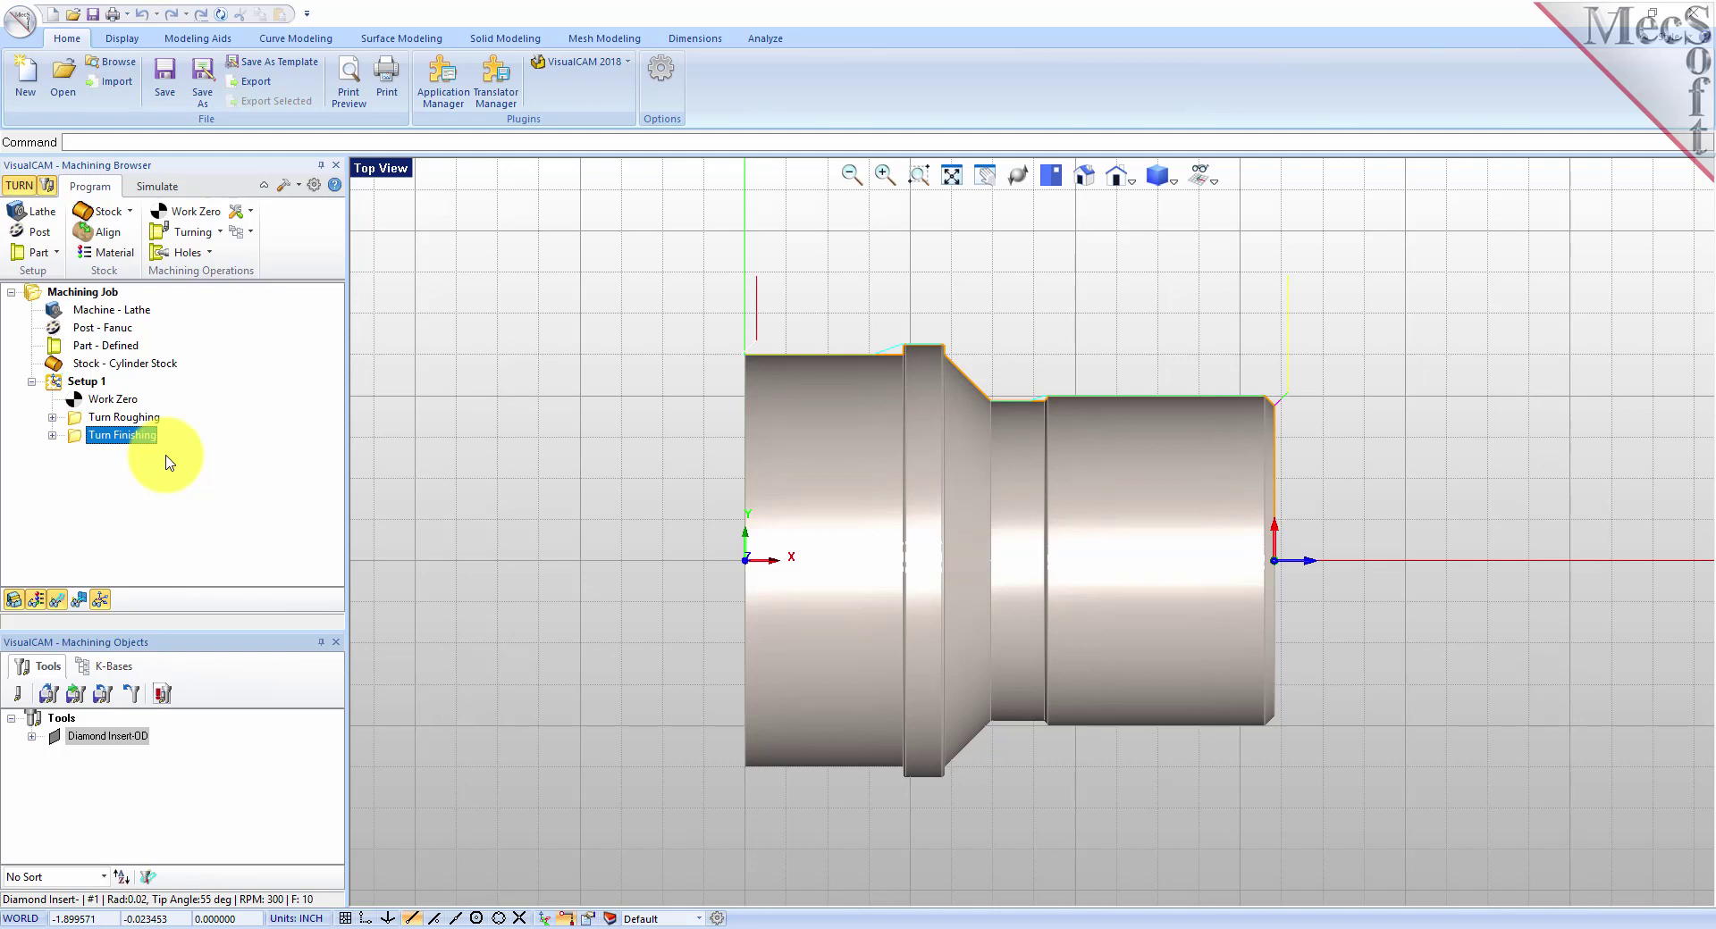
left_click(157, 186)
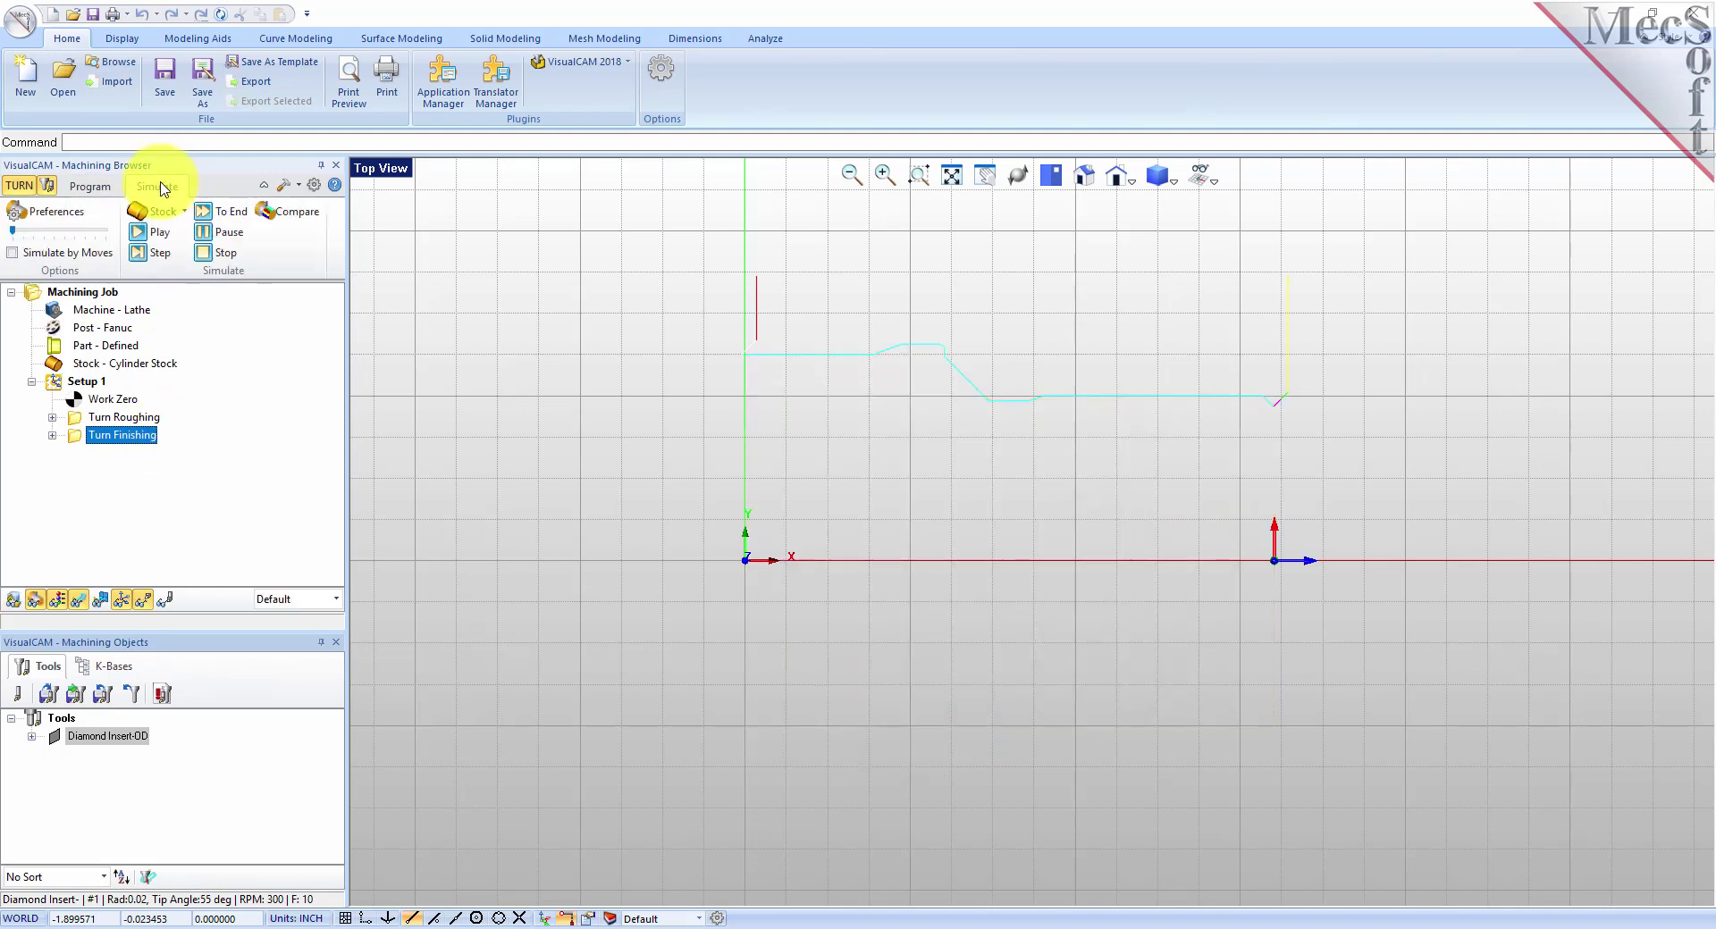
left_click(1124, 178)
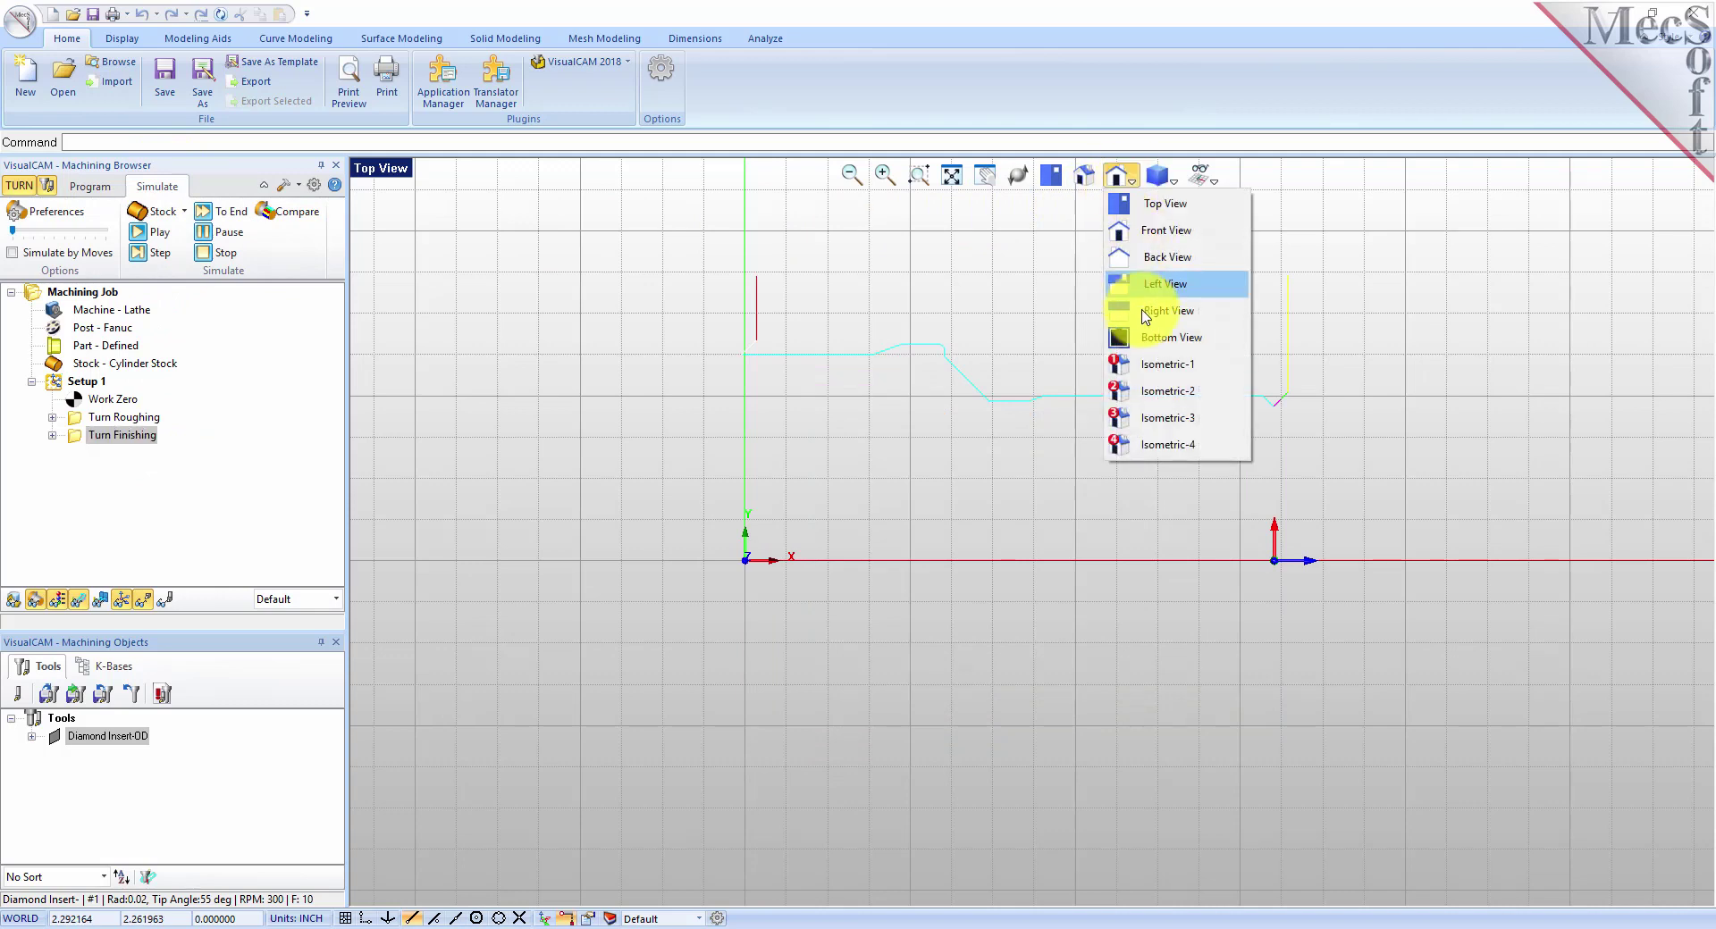
left_click(1160, 390)
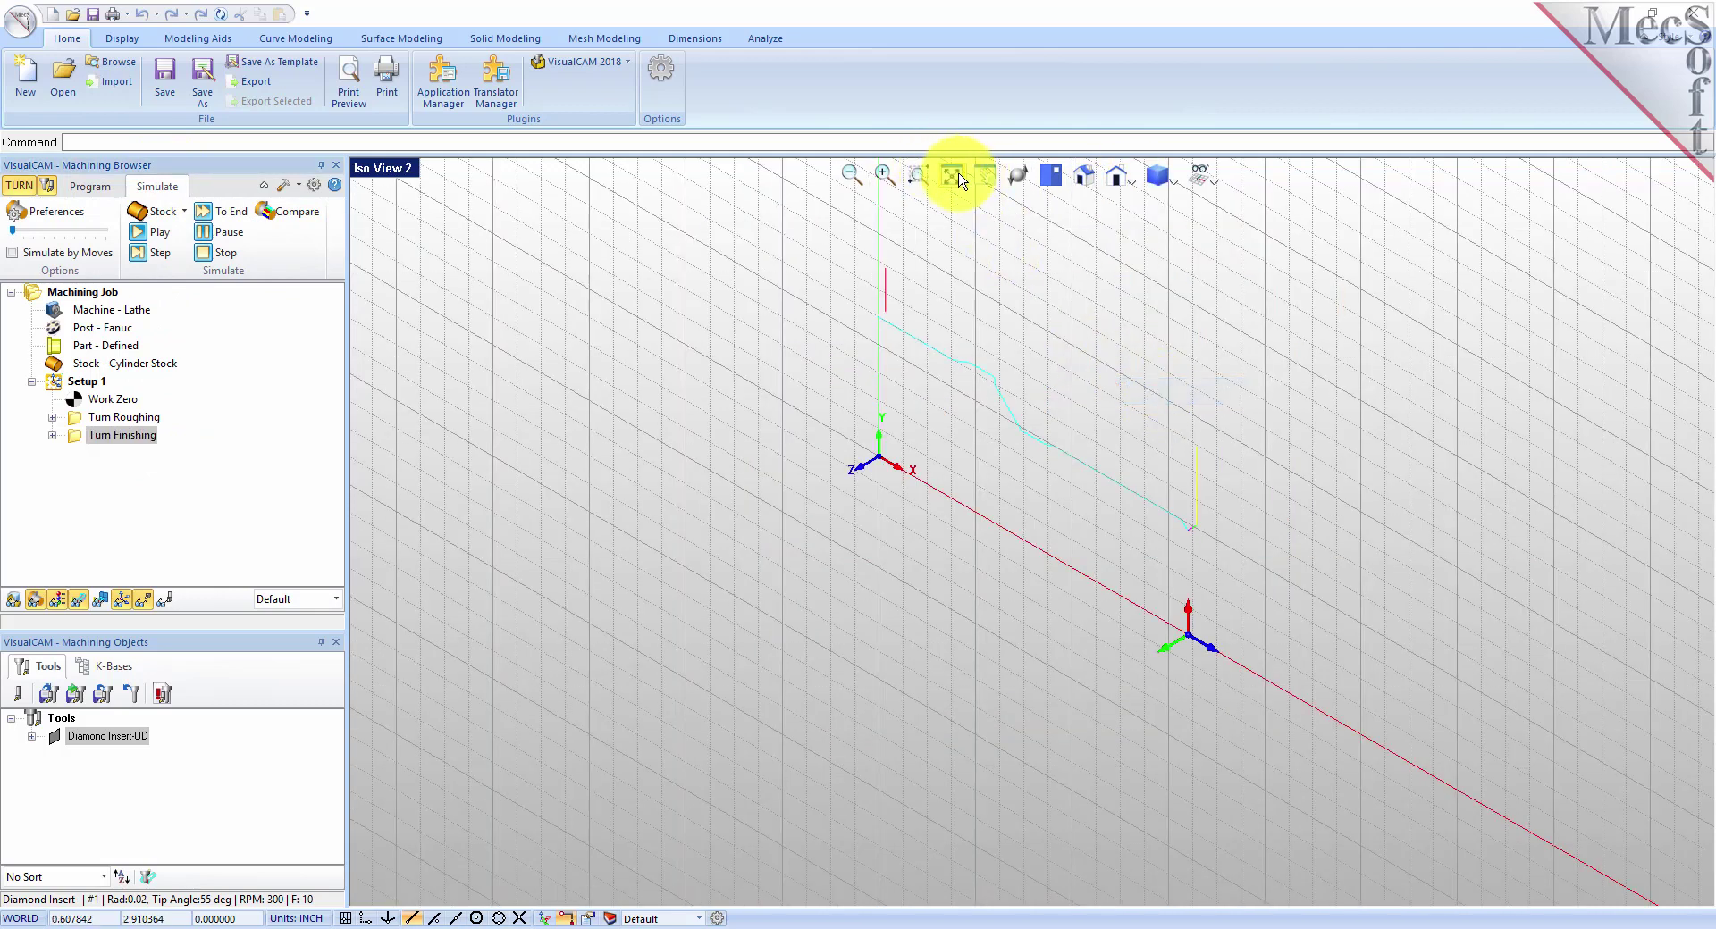
left_click(165, 236)
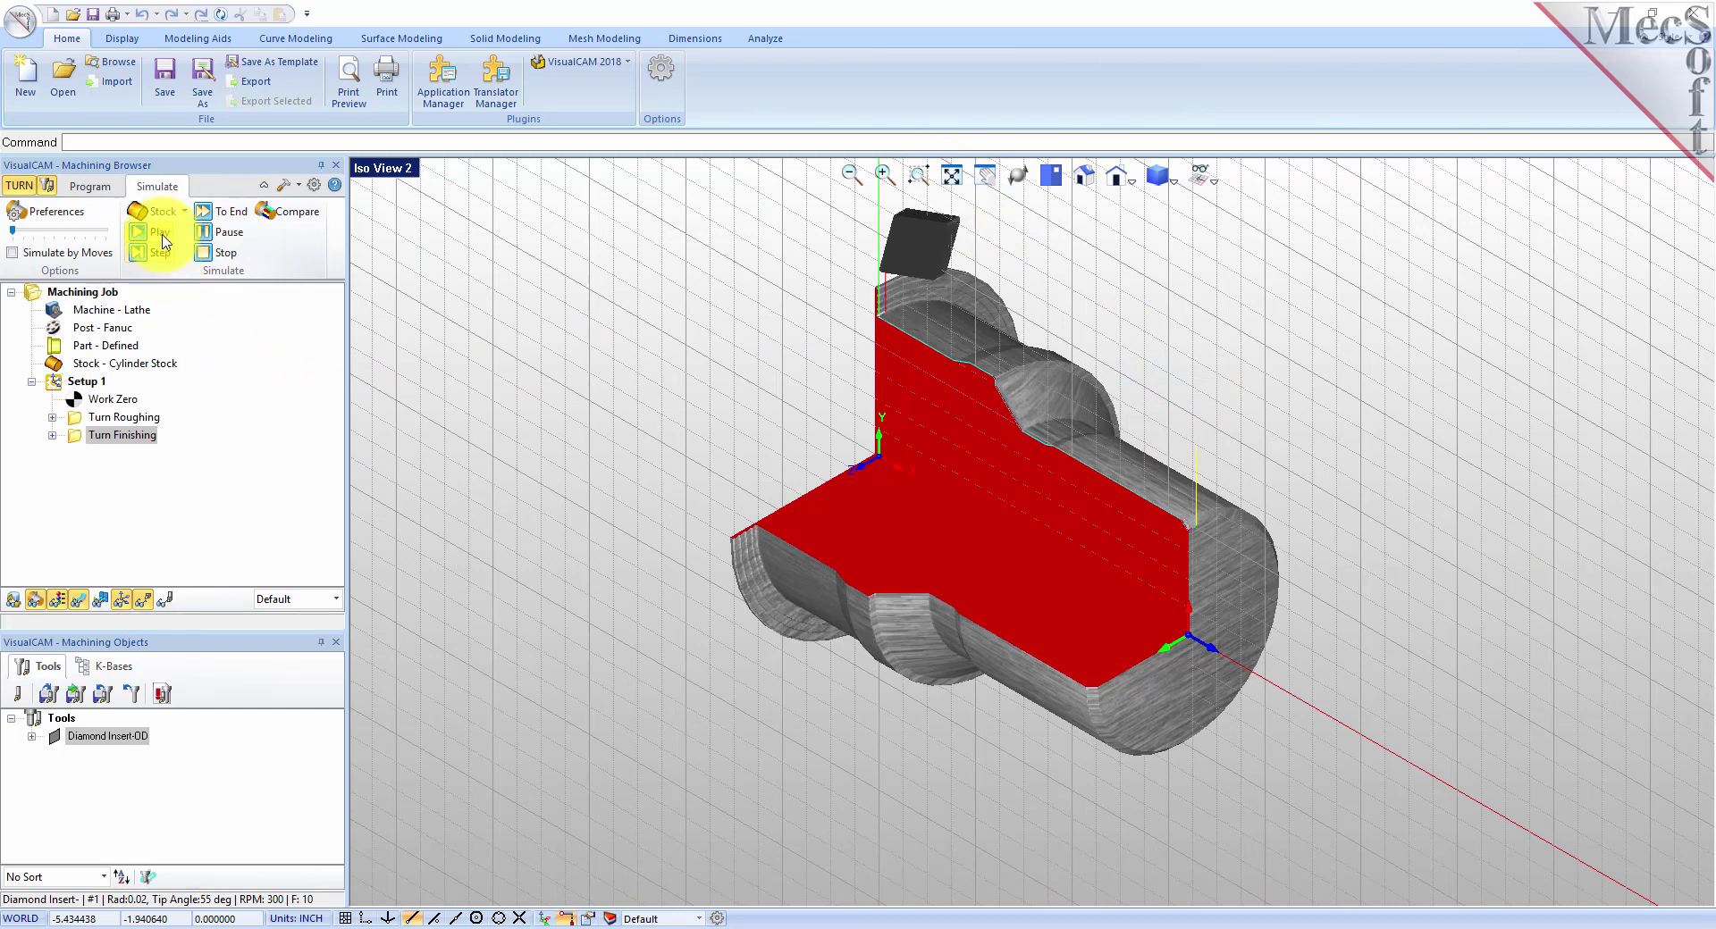
left_click(164, 236)
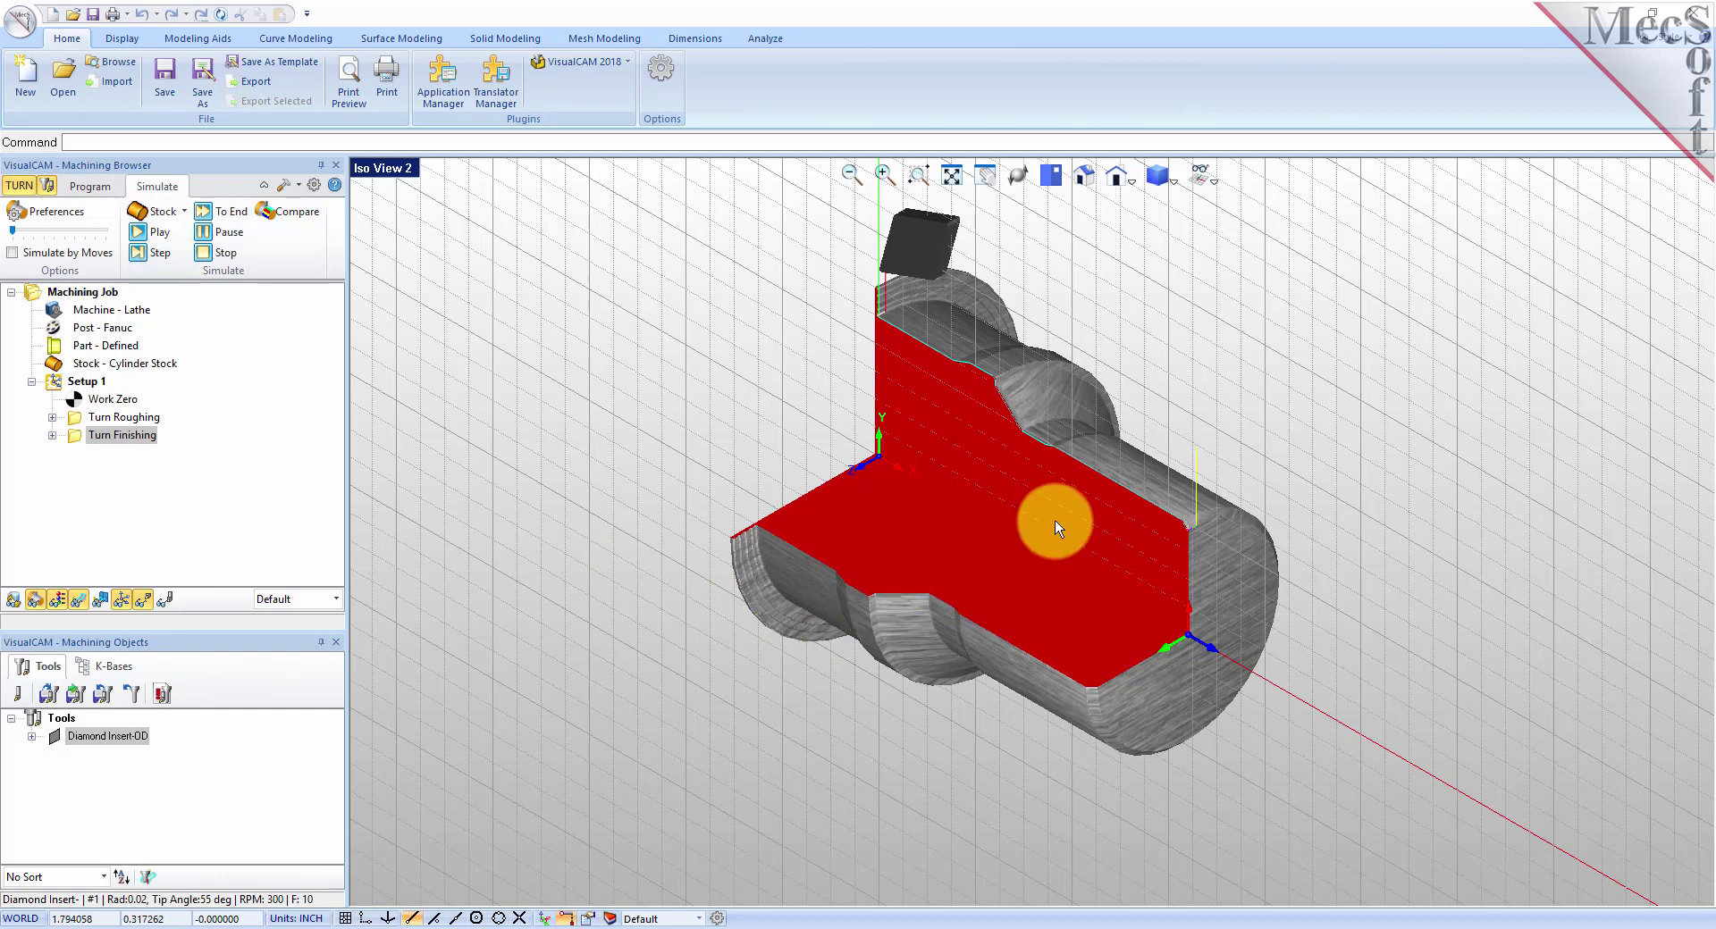
scroll(1054, 520, "up", 1)
scroll(1082, 402, "up", 1)
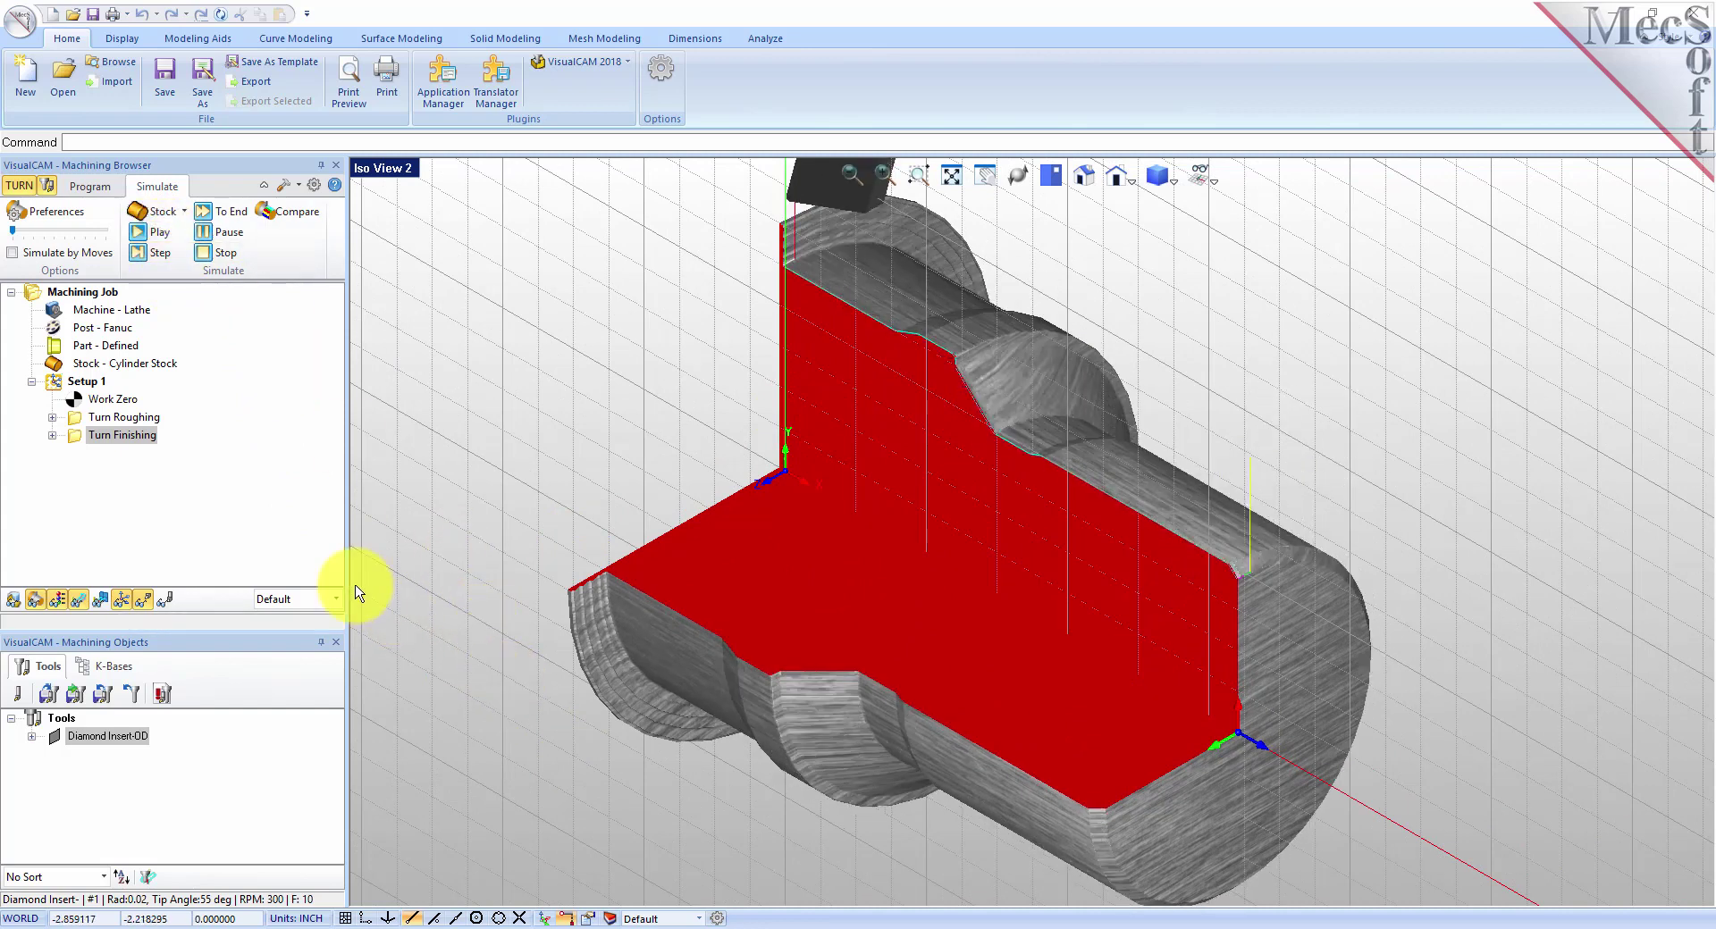
Post Setup 1 with the Fanuc post to TURNQuickStartTutorial_Setup 1.nc, review the G-code and close it
left_click(59, 386)
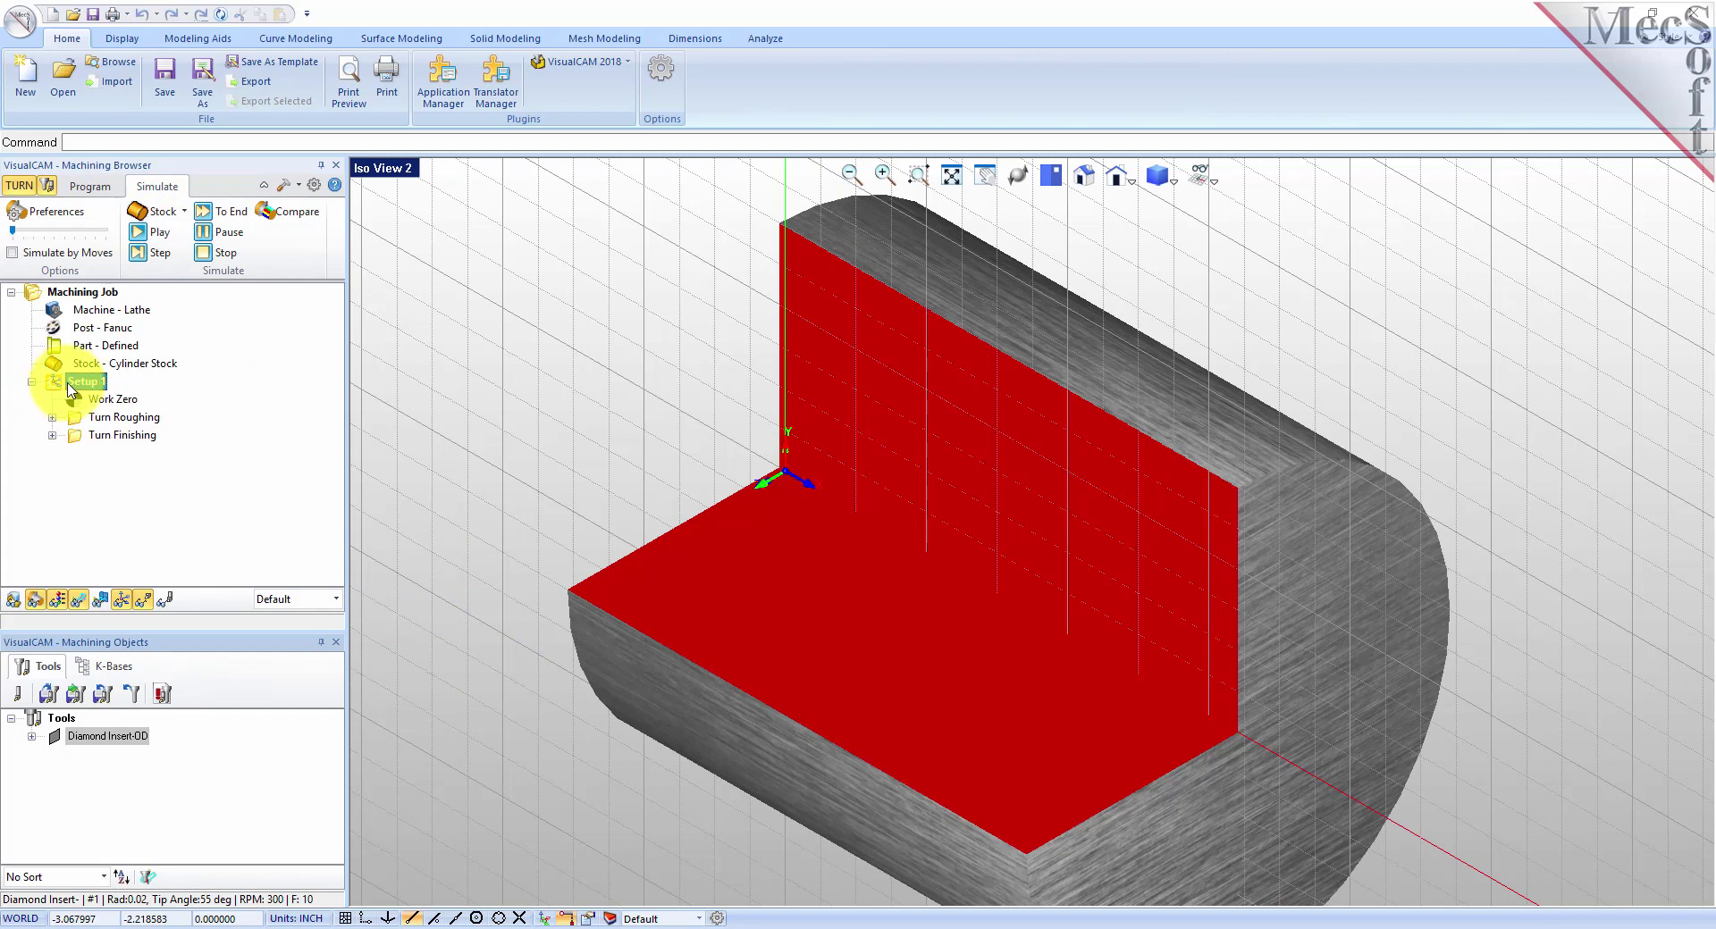
right_click(86, 385)
left_click(246, 419)
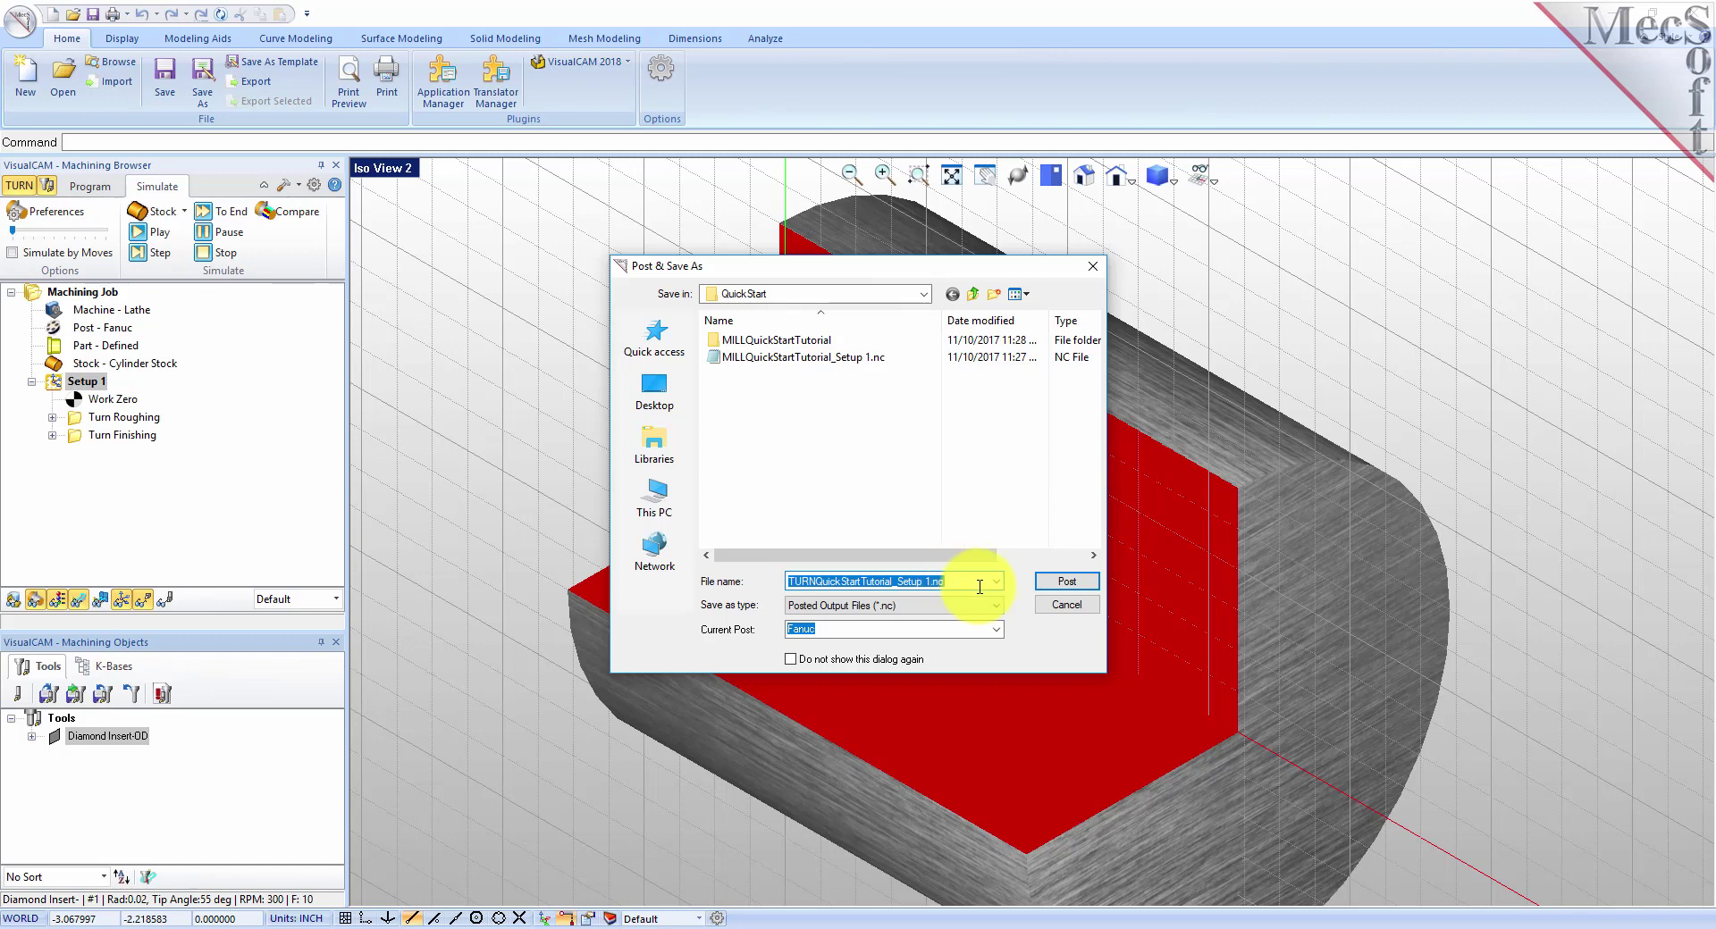
left_click(1067, 580)
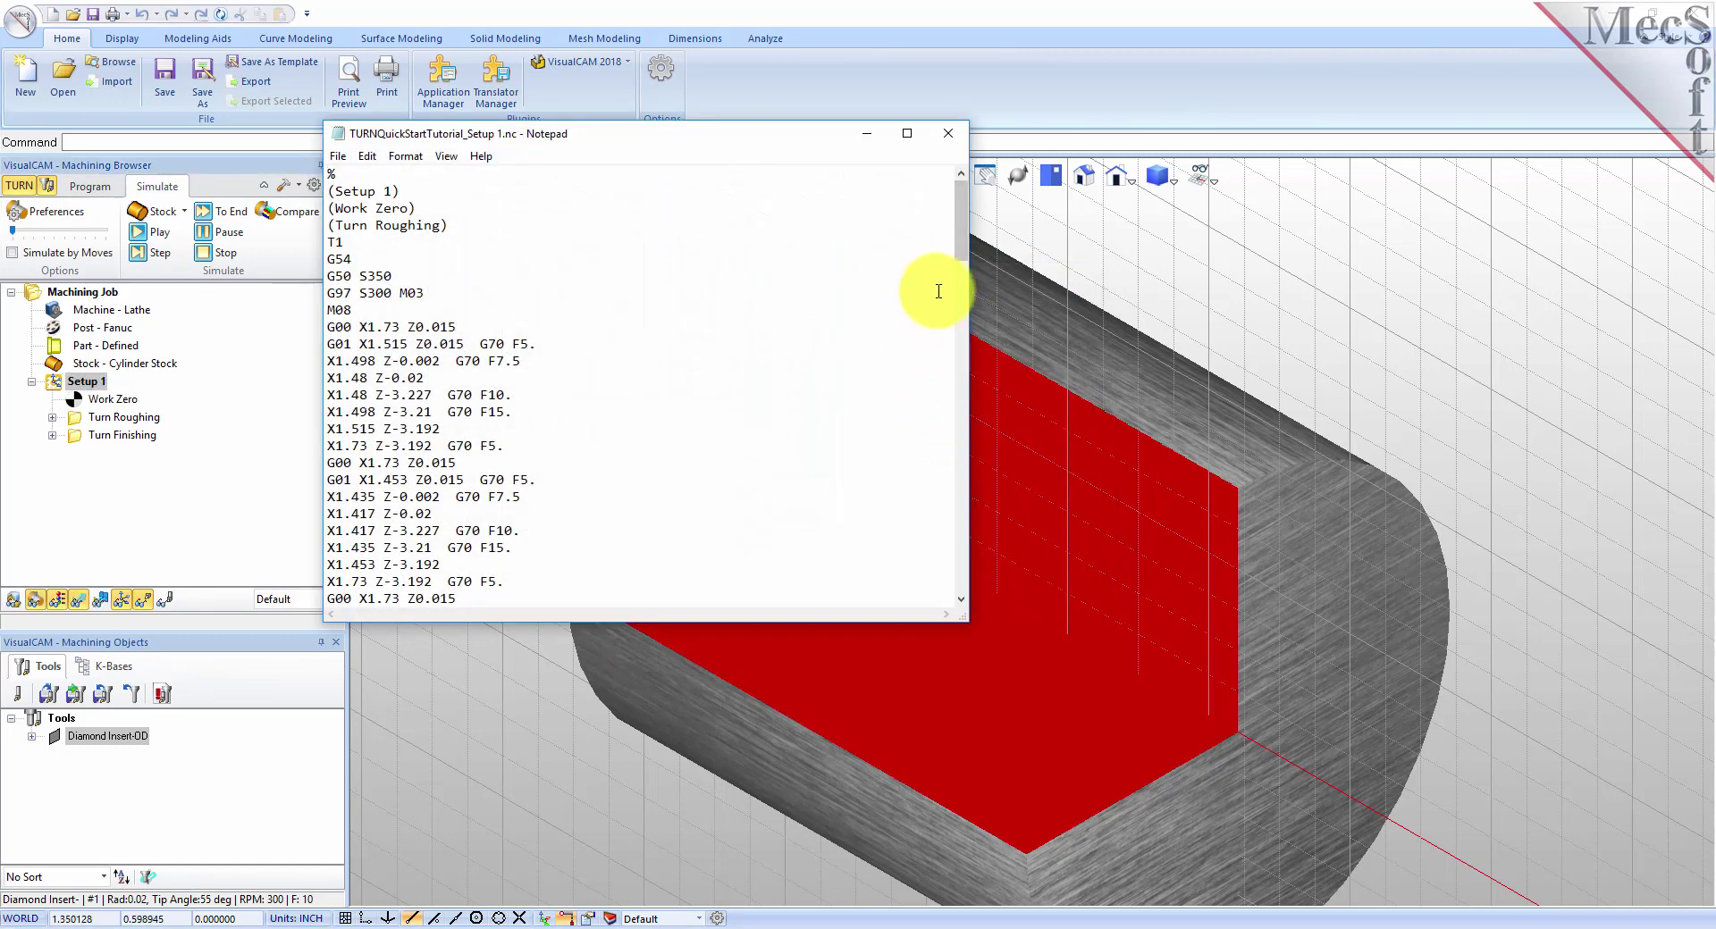
mouse_move(959, 215)
left_mouse_down()
mouse_move(947, 548)
mouse_move(960, 213)
left_mouse_up()
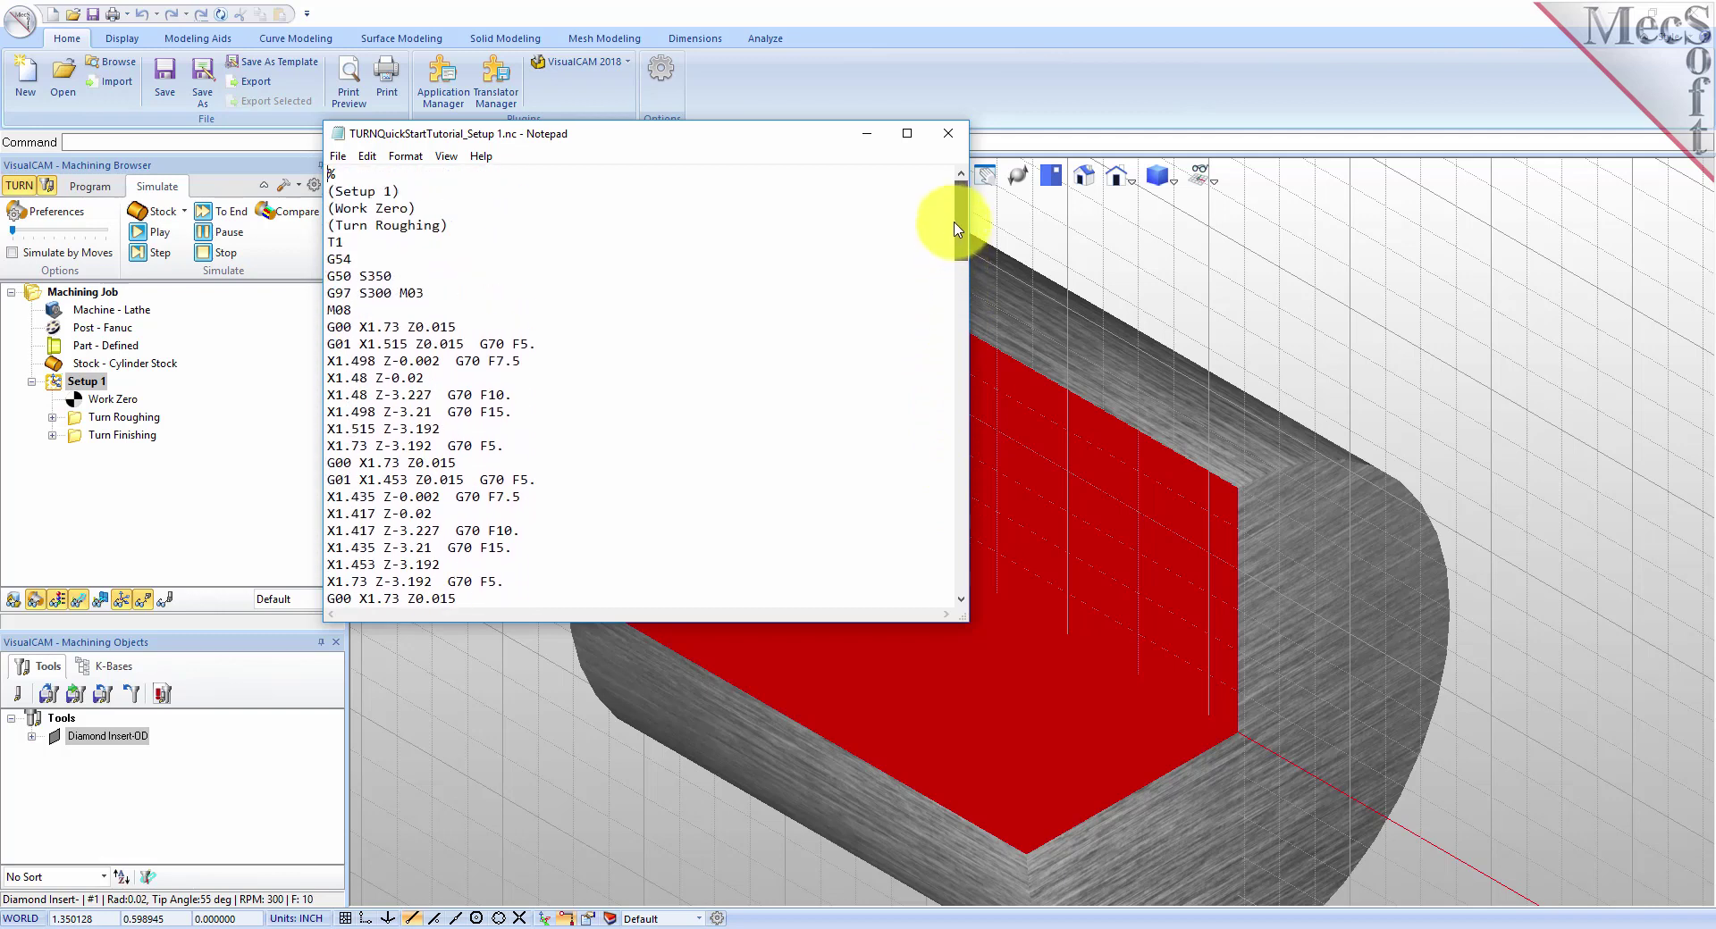
left_click(949, 135)
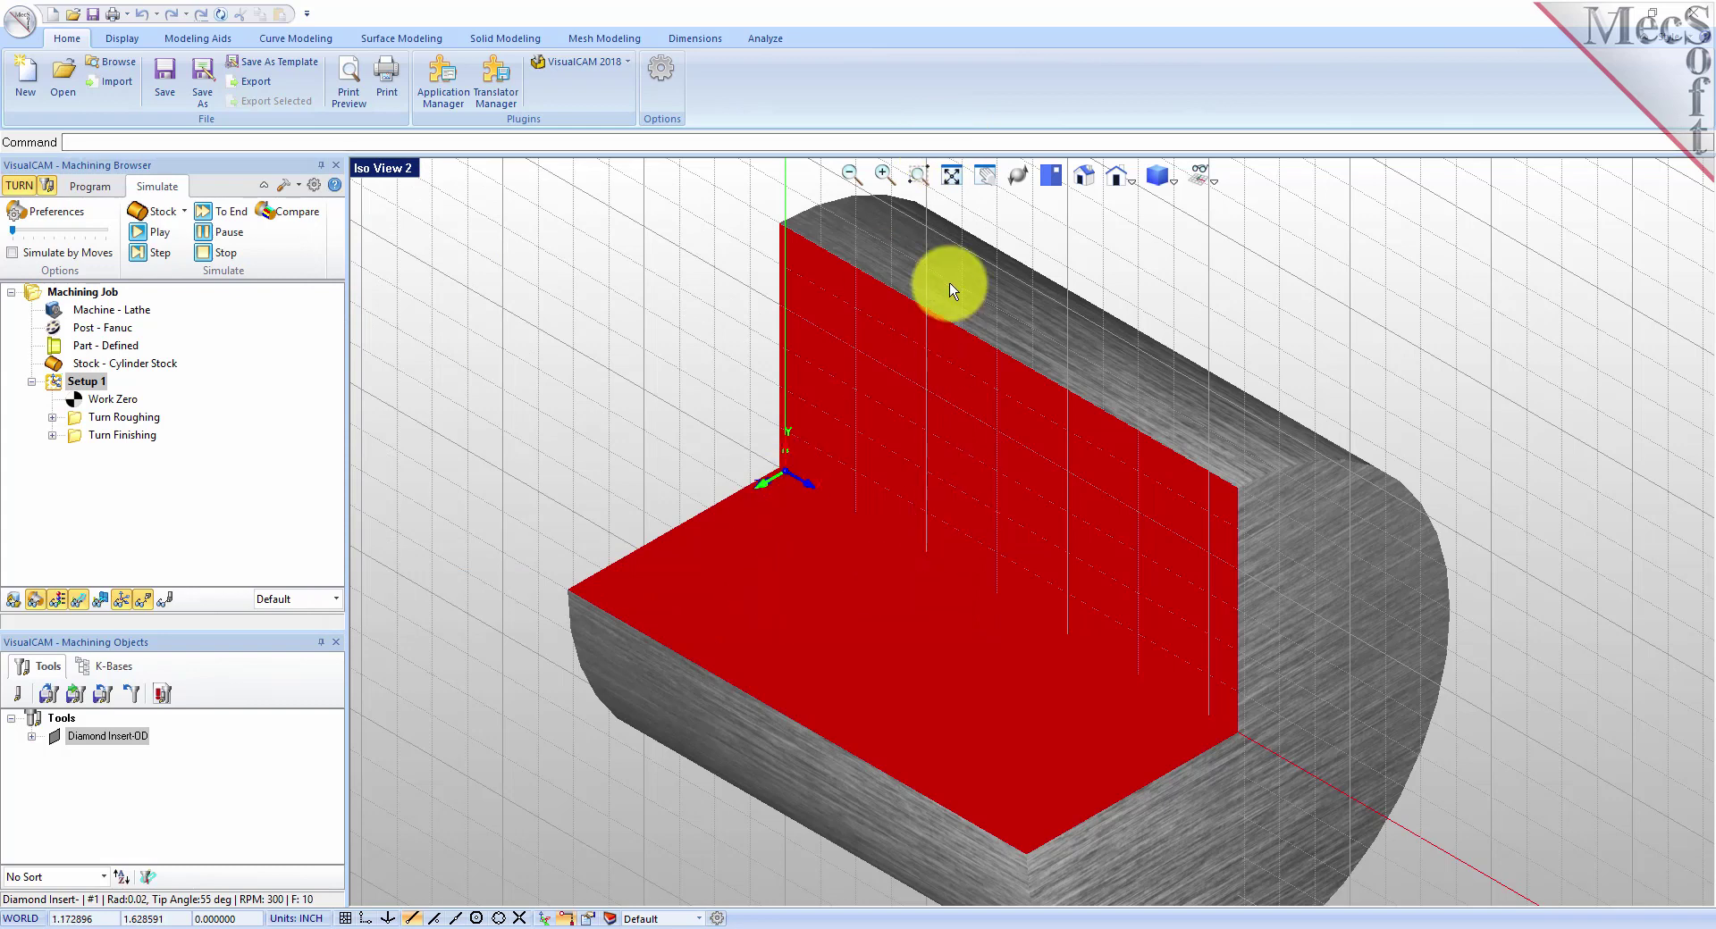
Review the machining operations information for Setup 1, including the tools, cut feeds and machine times, and close it
left_click(953, 179)
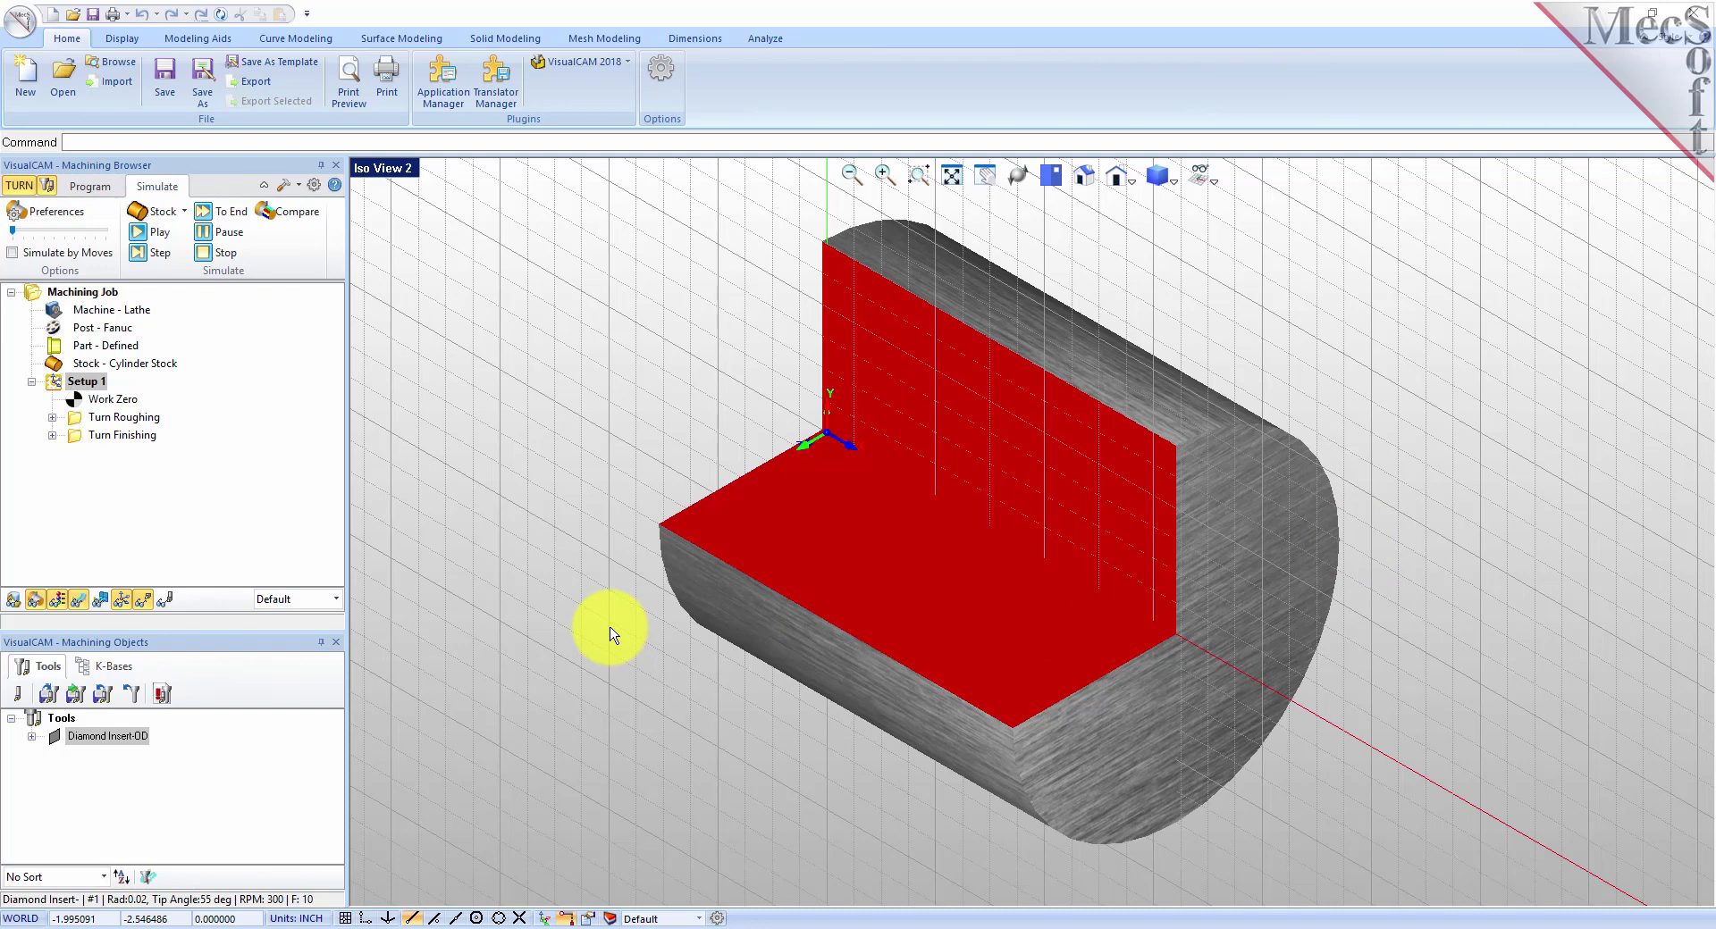
left_click(89, 188)
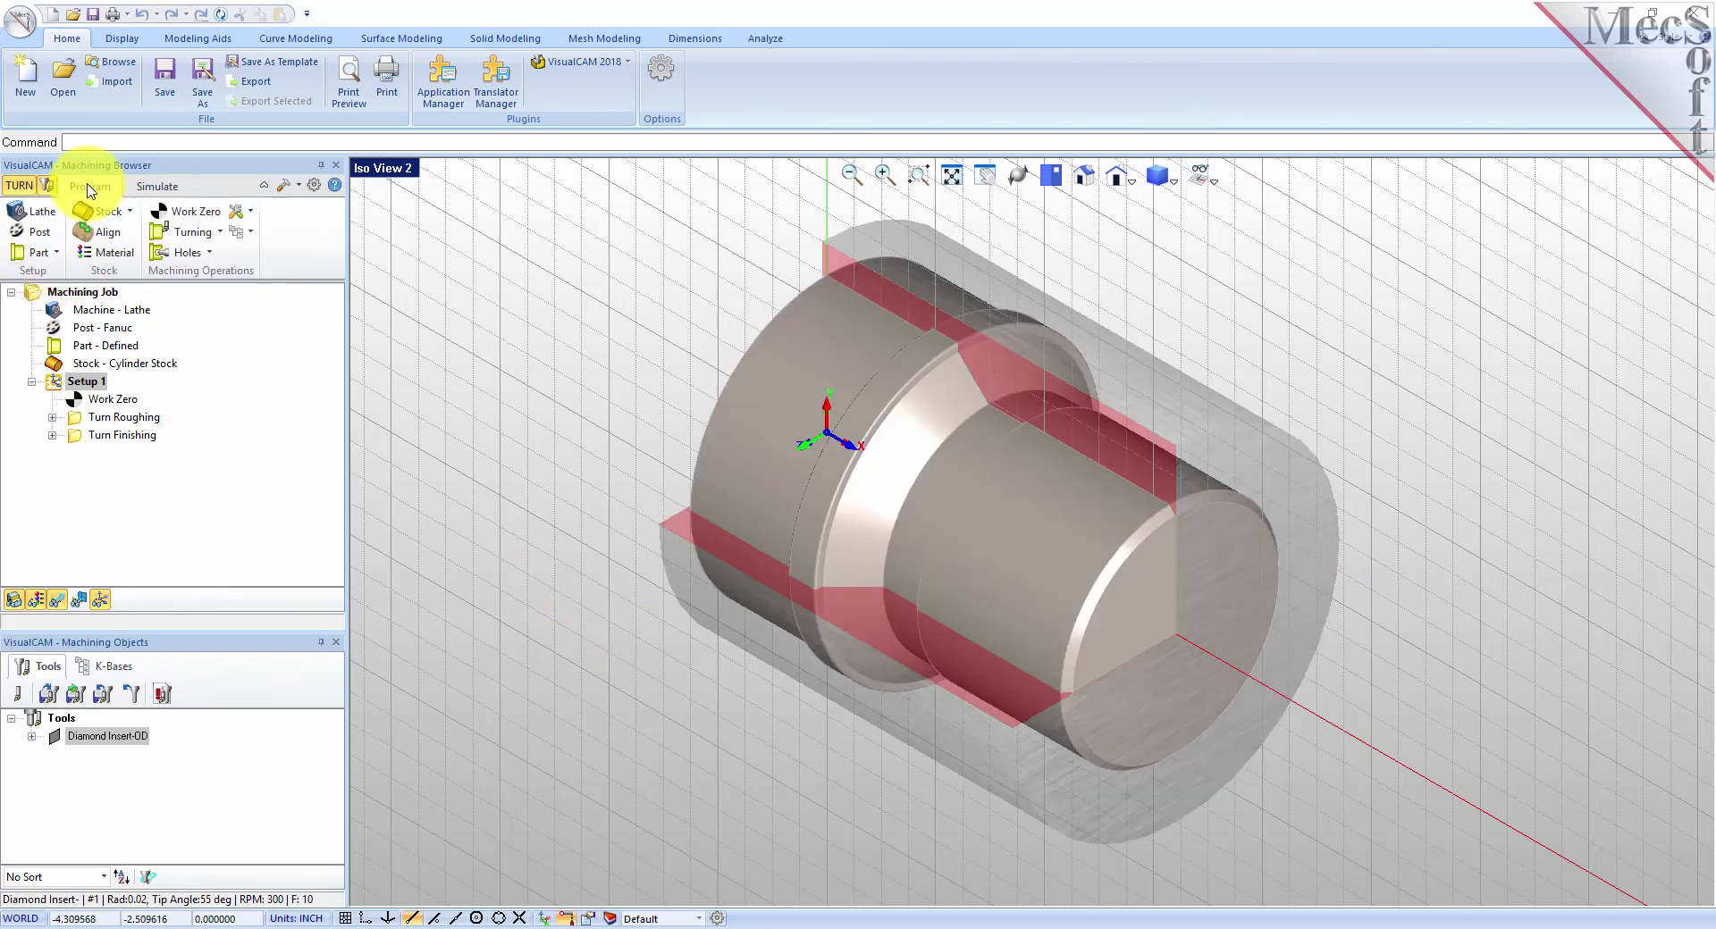
left_click(90, 385)
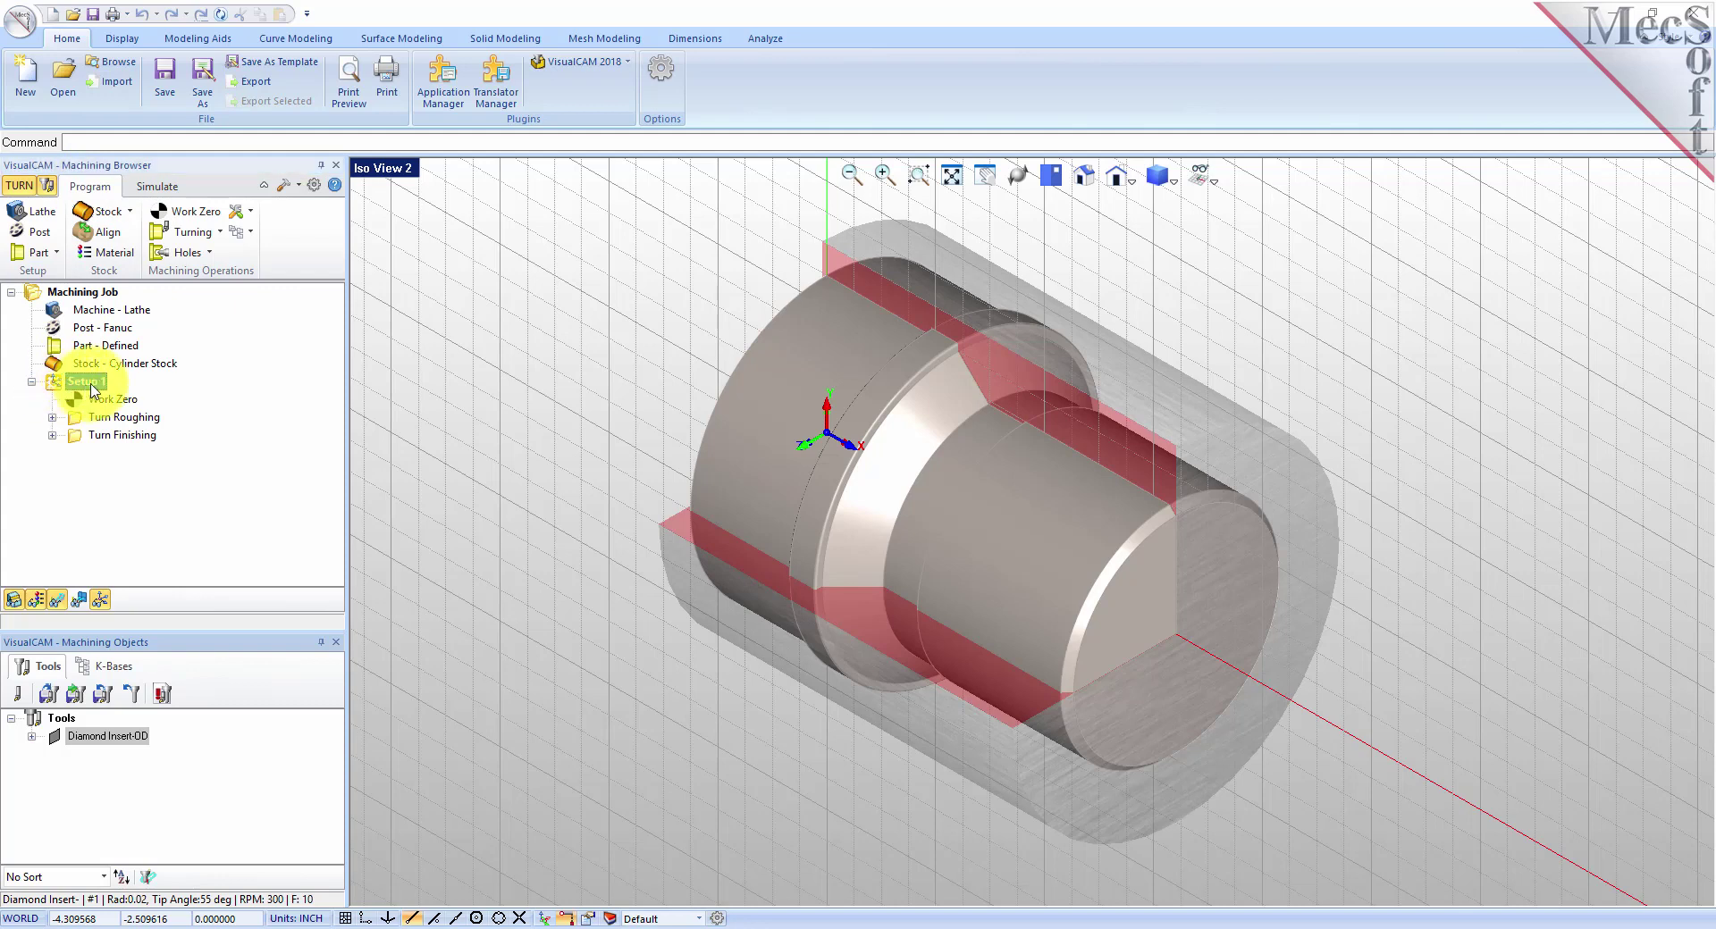
right_click(92, 386)
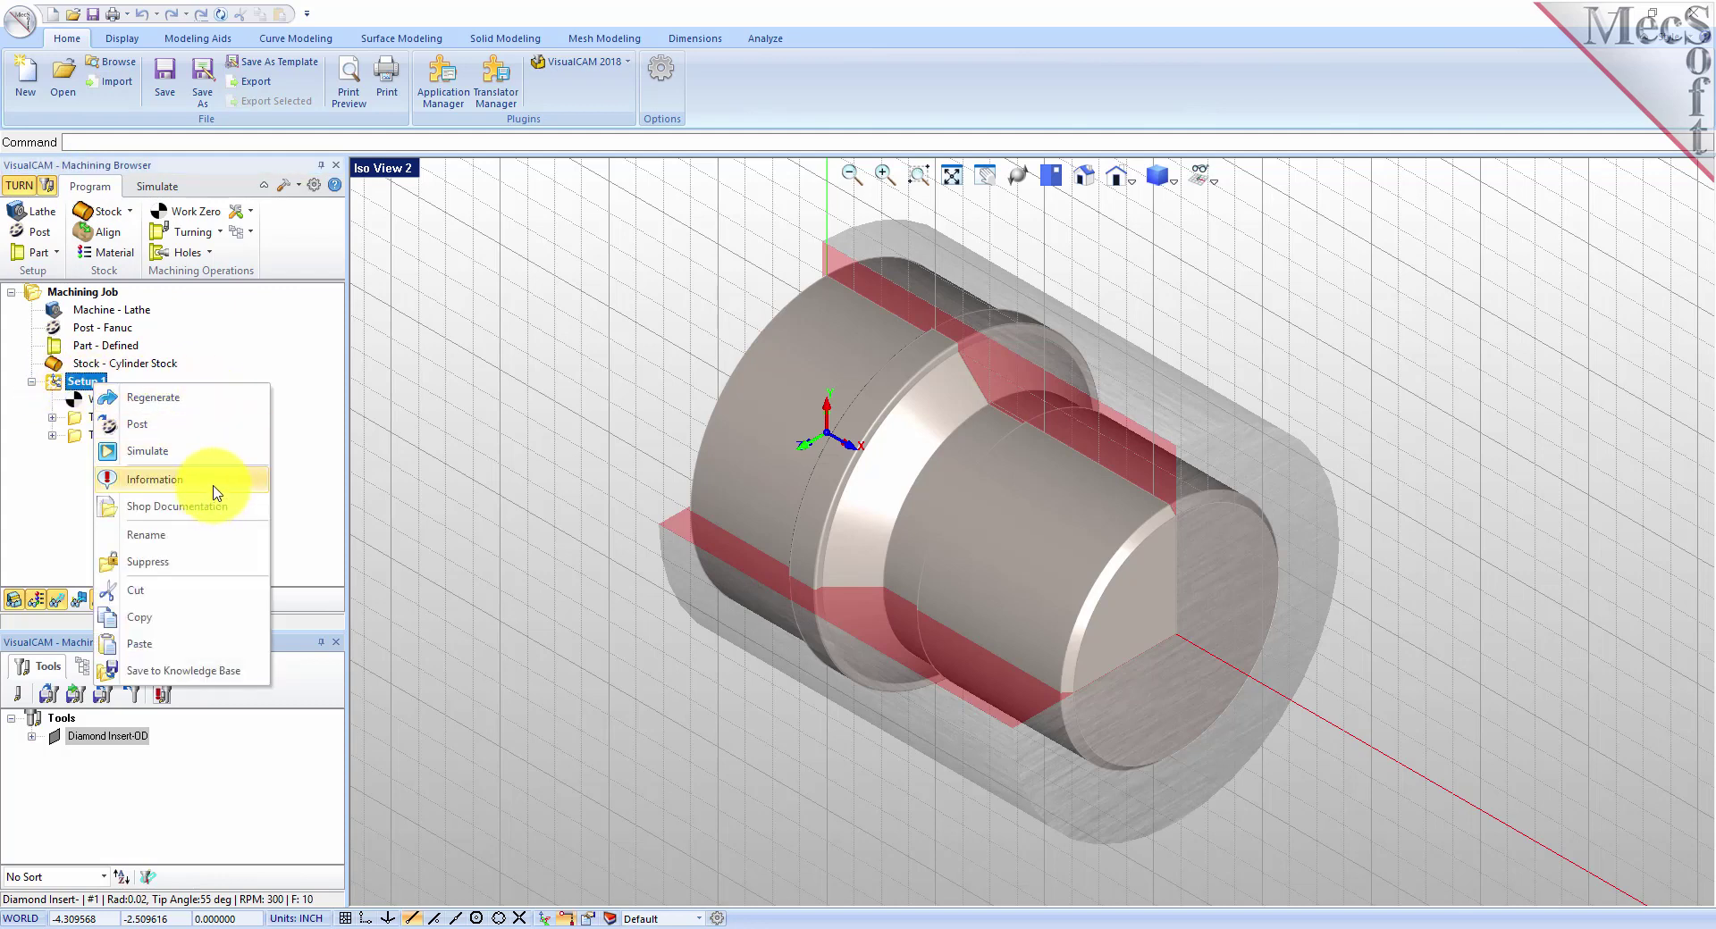
left_click(217, 492)
left_click_drag(223, 18, 573, 243)
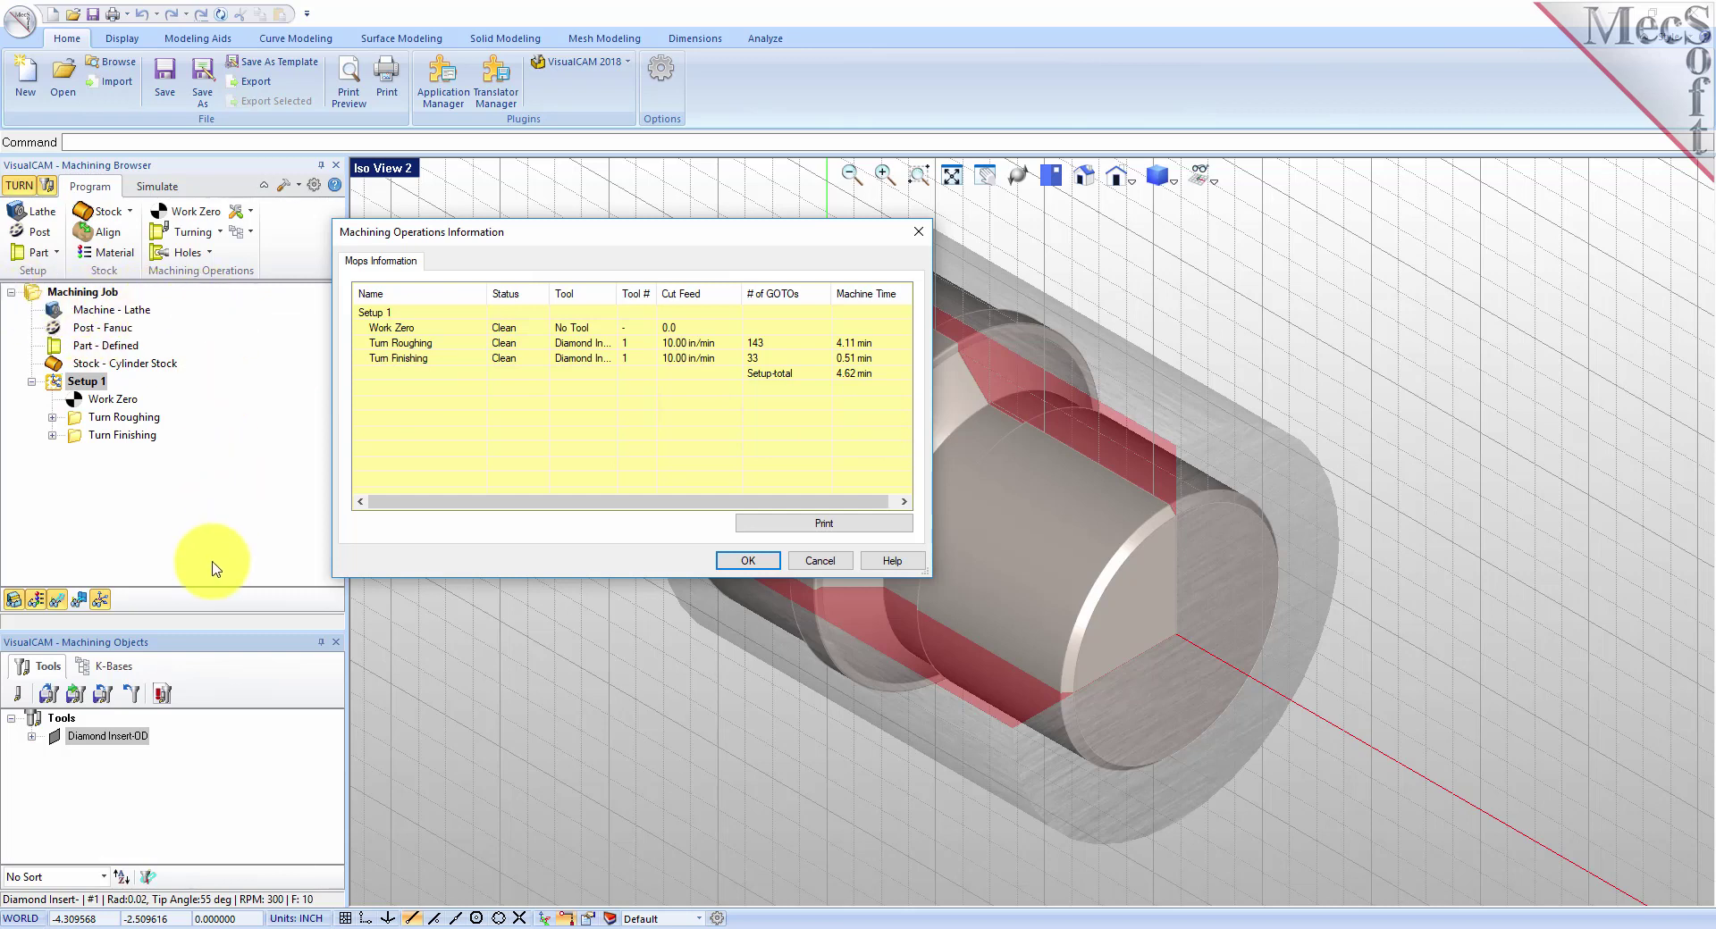
left_click(758, 561)
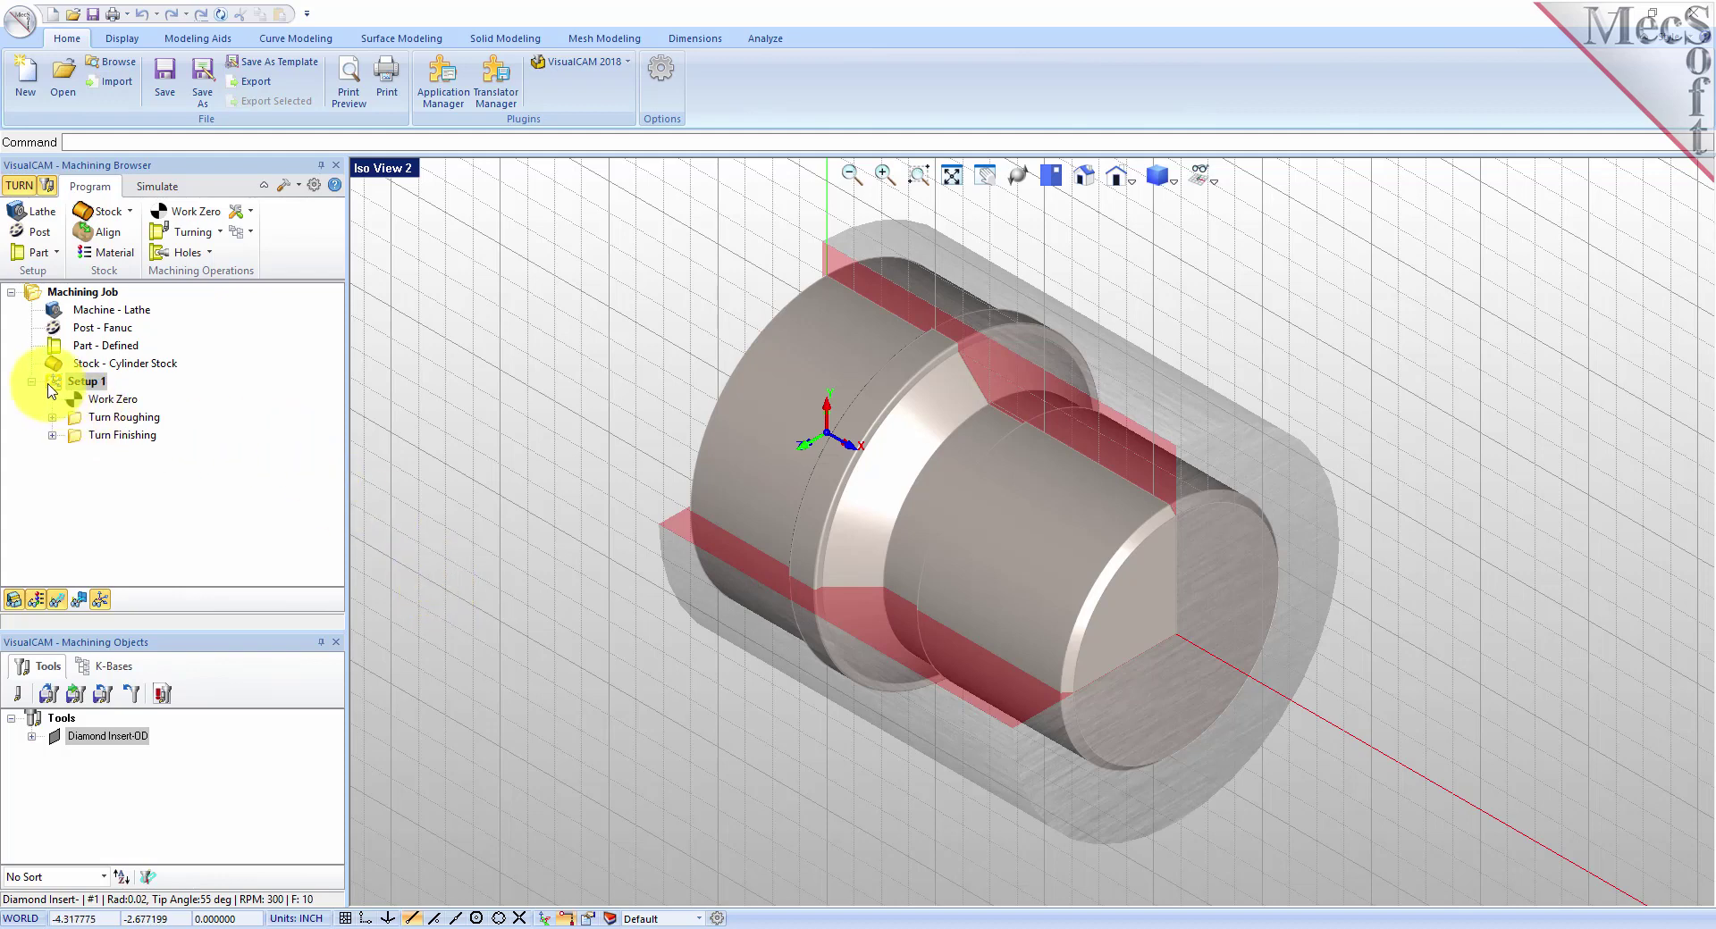
Save shop documentation for Setup 1 as TURNQuickStartTutorial.html in the QuickStart folder, using a non-Excel output template
left_click(55, 384)
right_click(89, 382)
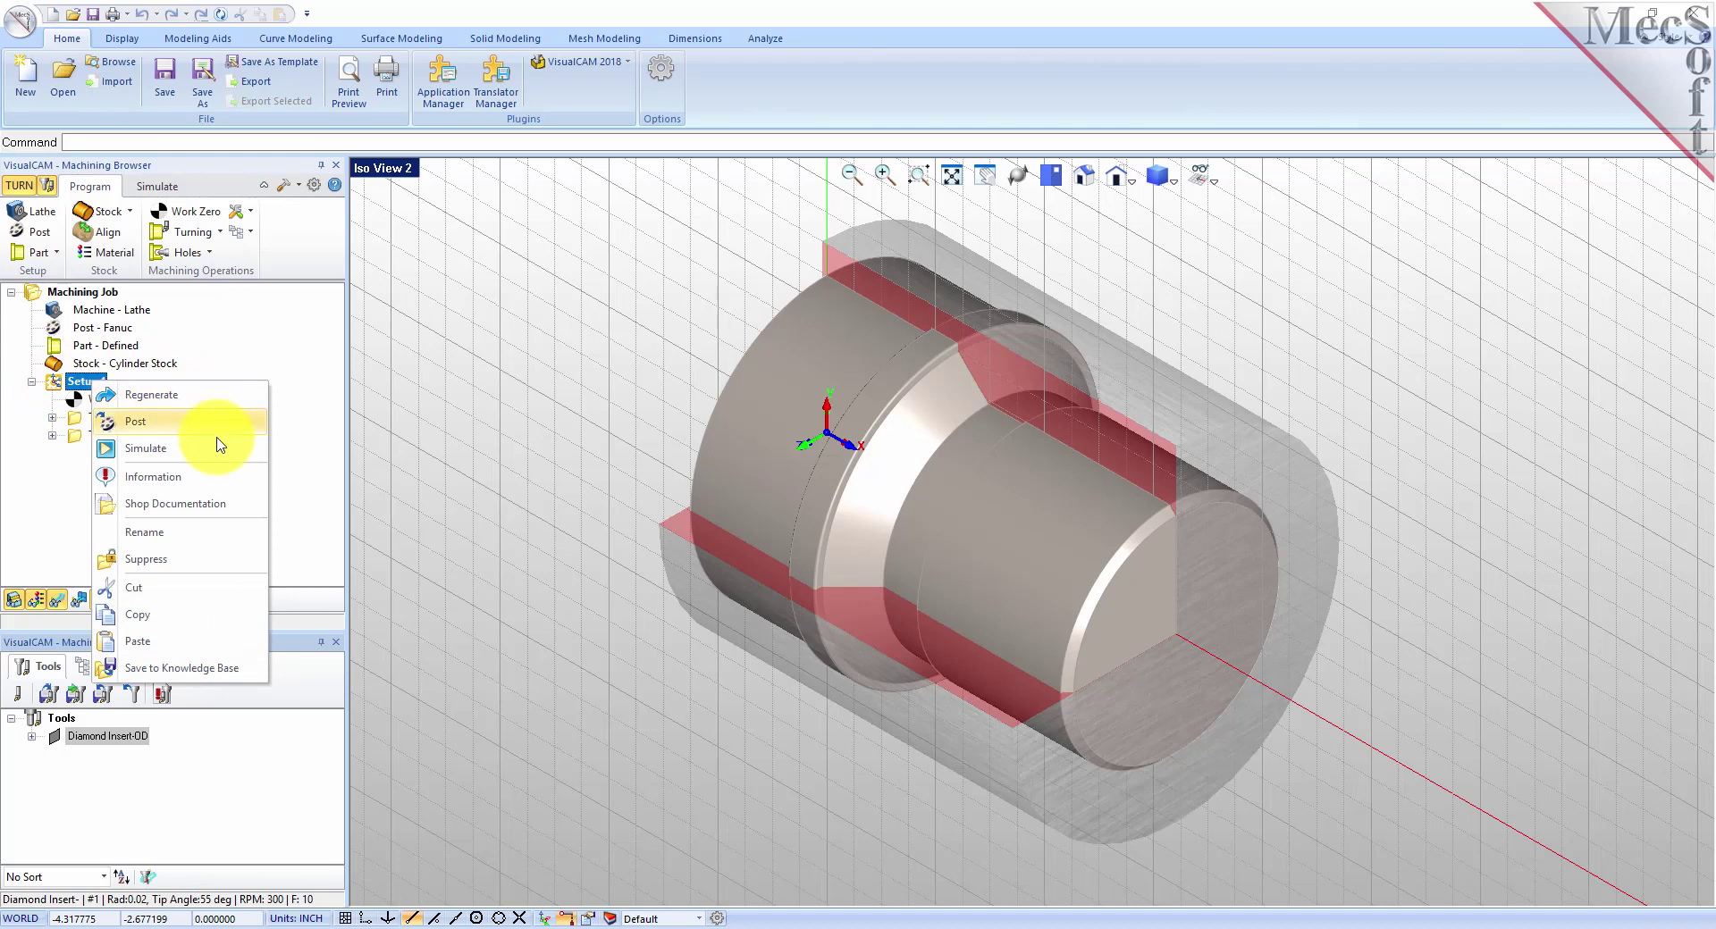
left_click(247, 511)
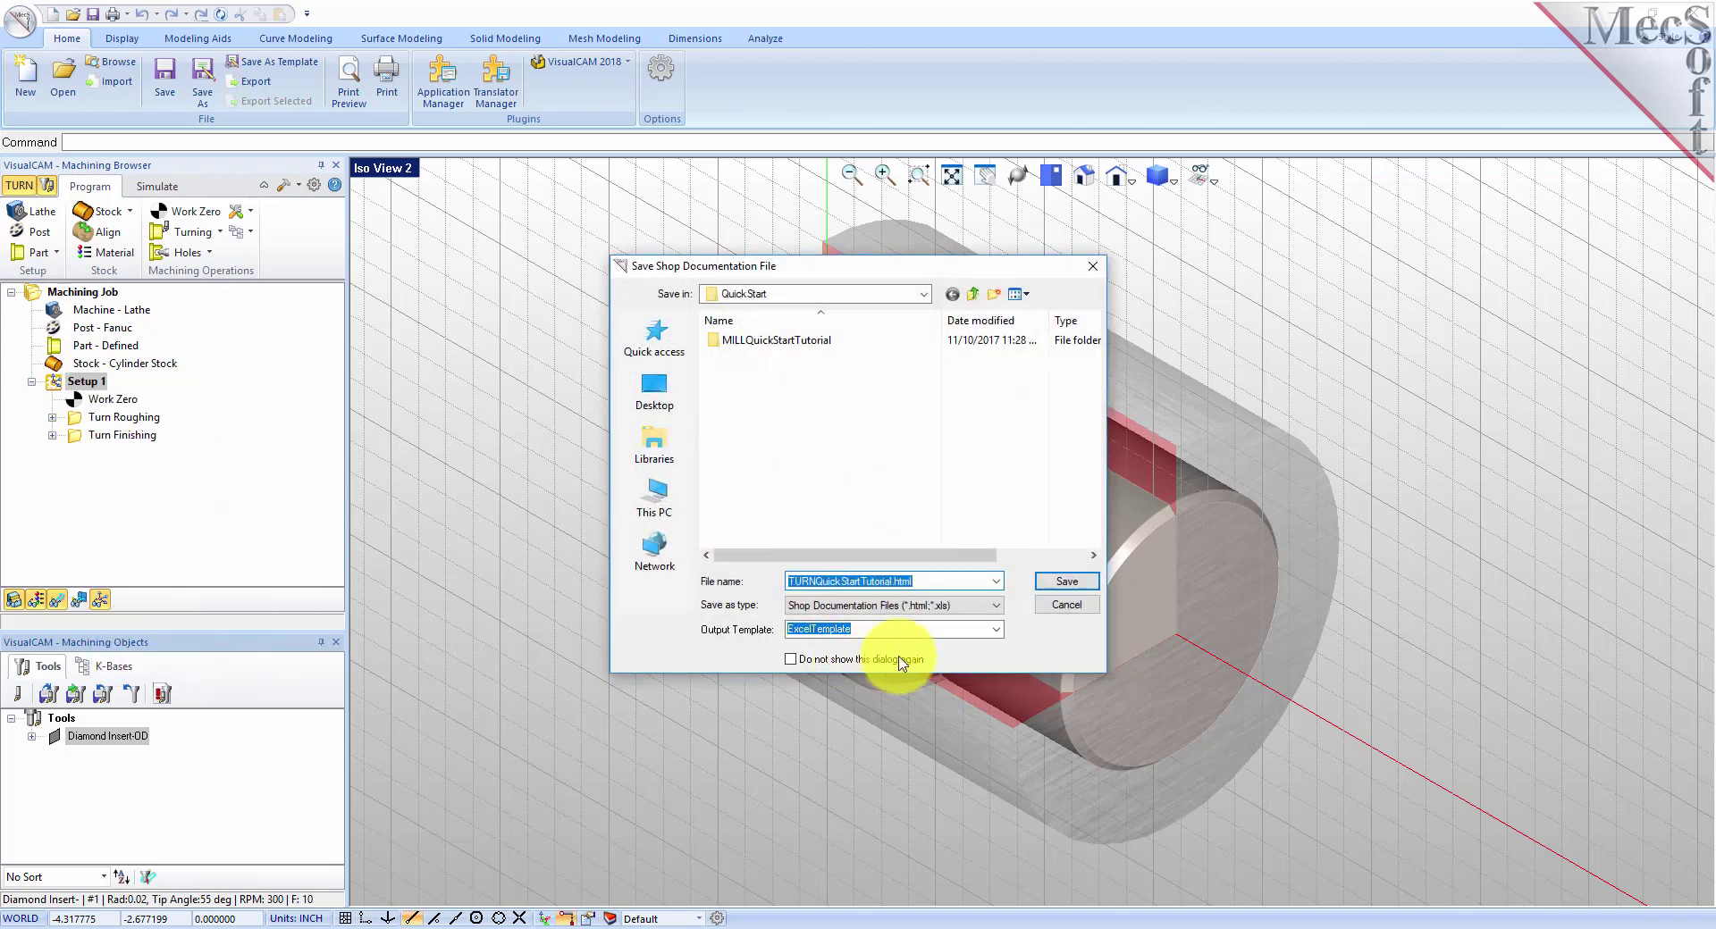
left_click(997, 629)
left_click(849, 663)
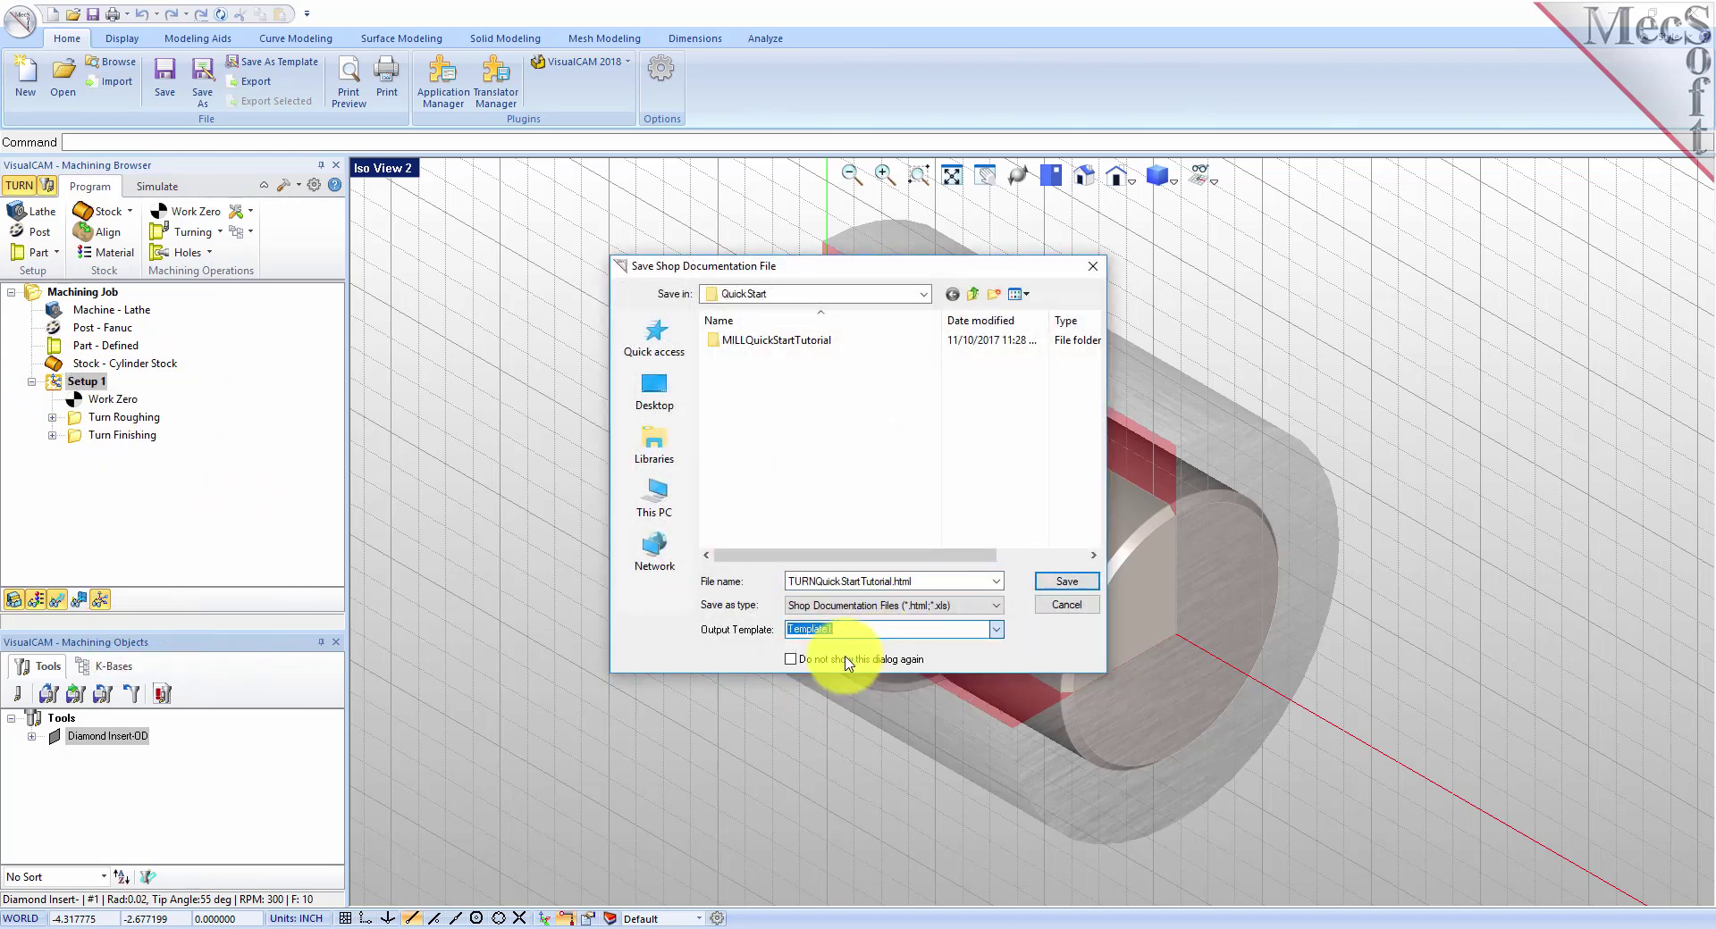
left_click(1063, 584)
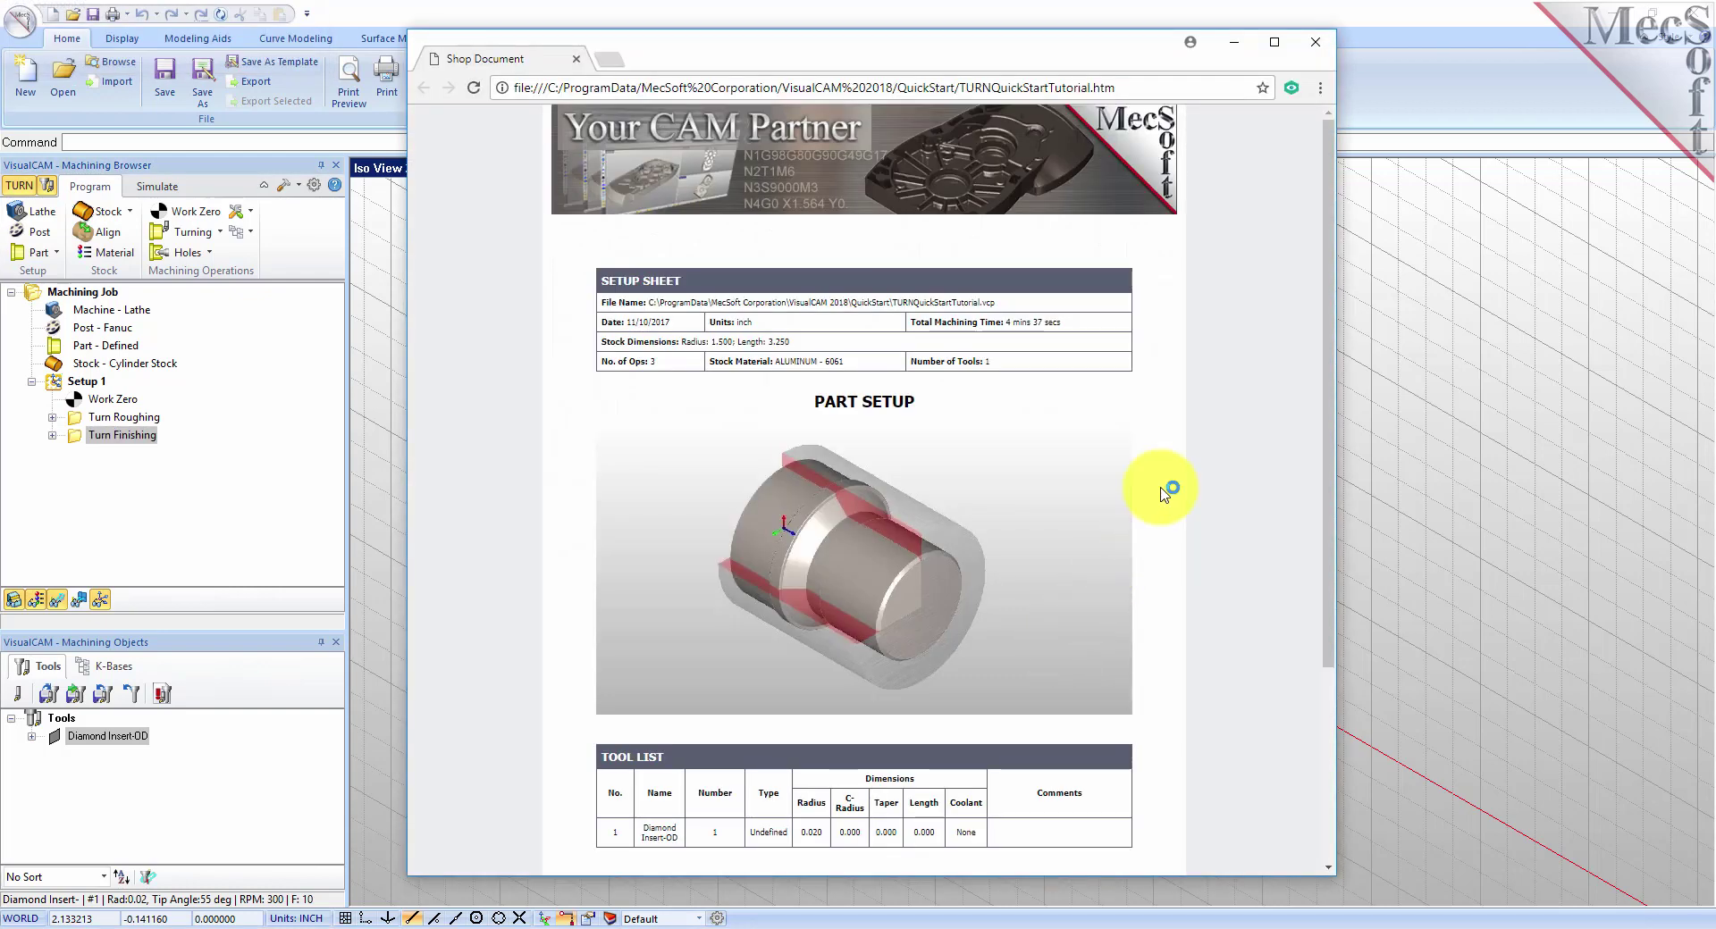
Examine the shop document's setup sheet, part setup image, tool list and machine operations list
mouse_move(1323, 294)
left_mouse_down()
mouse_move(1325, 479)
mouse_move(1324, 308)
left_mouse_up()
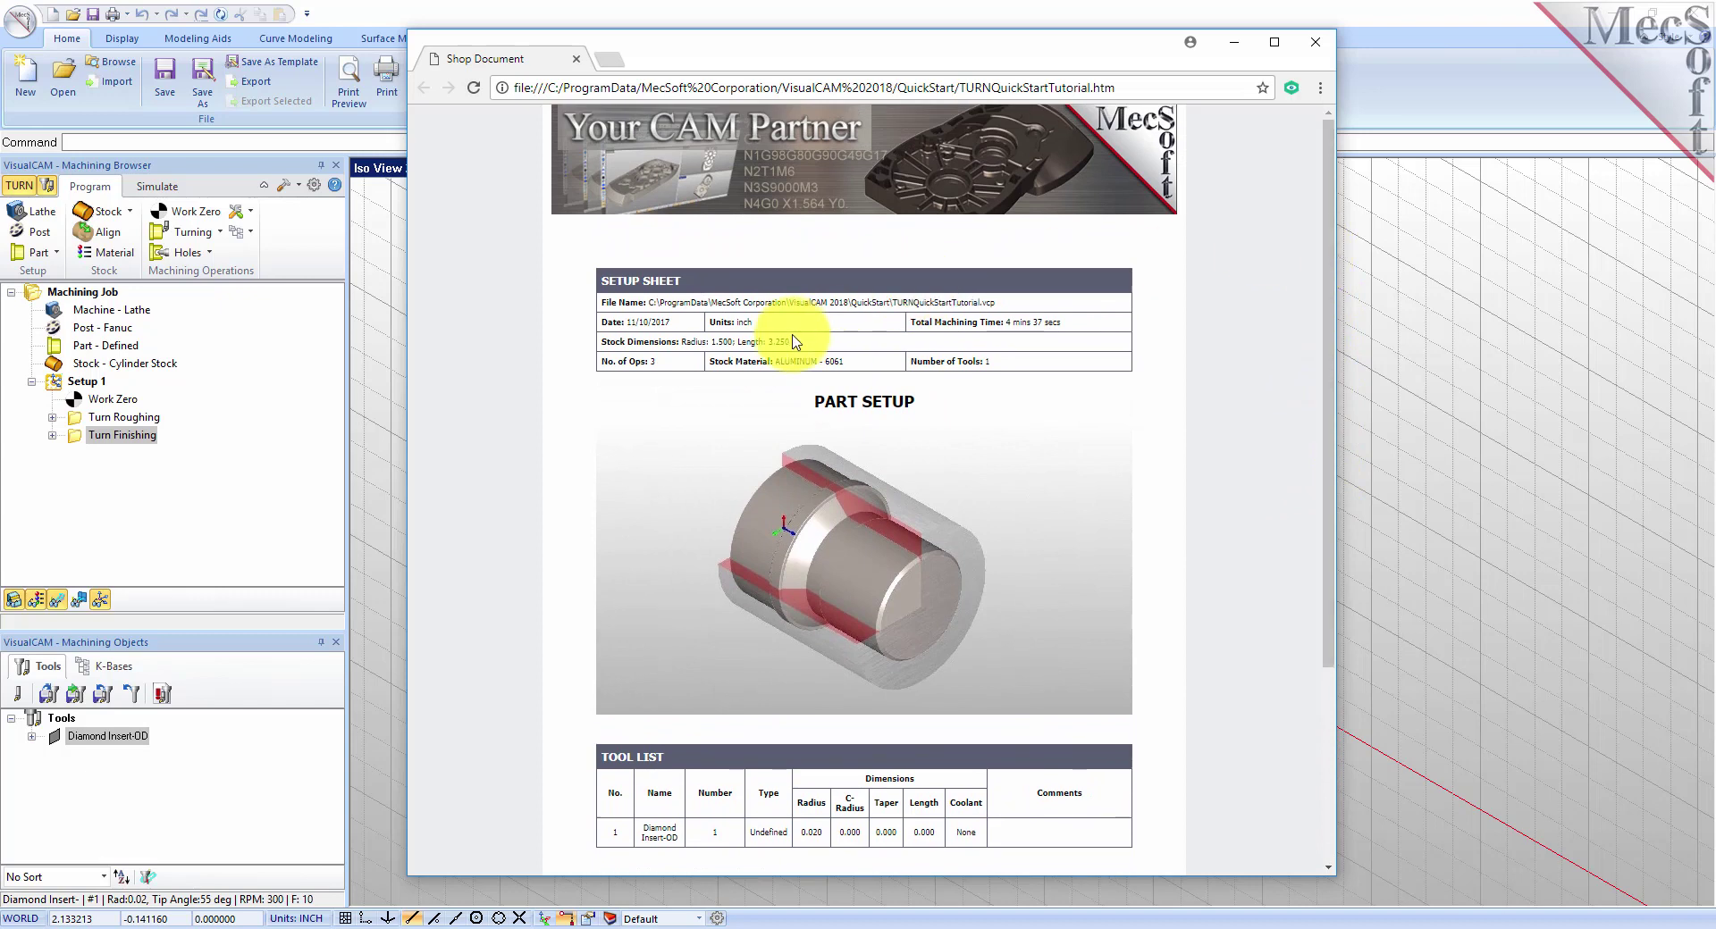
left_click_drag(790, 342, 600, 280)
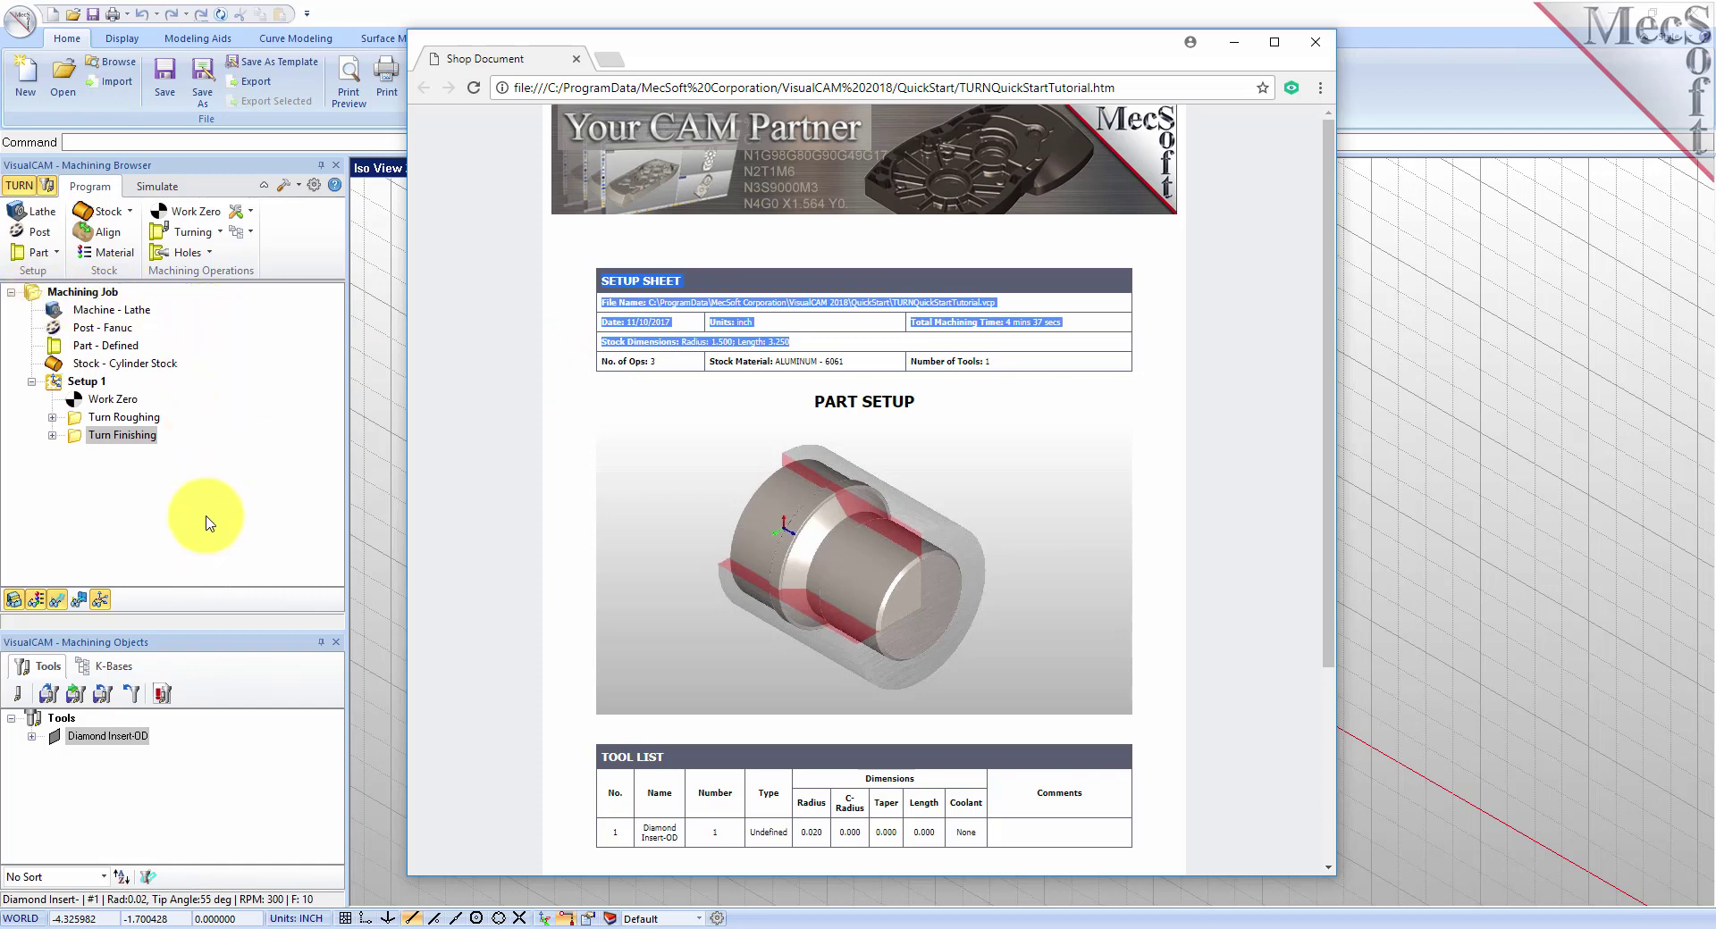
left_click(865, 376)
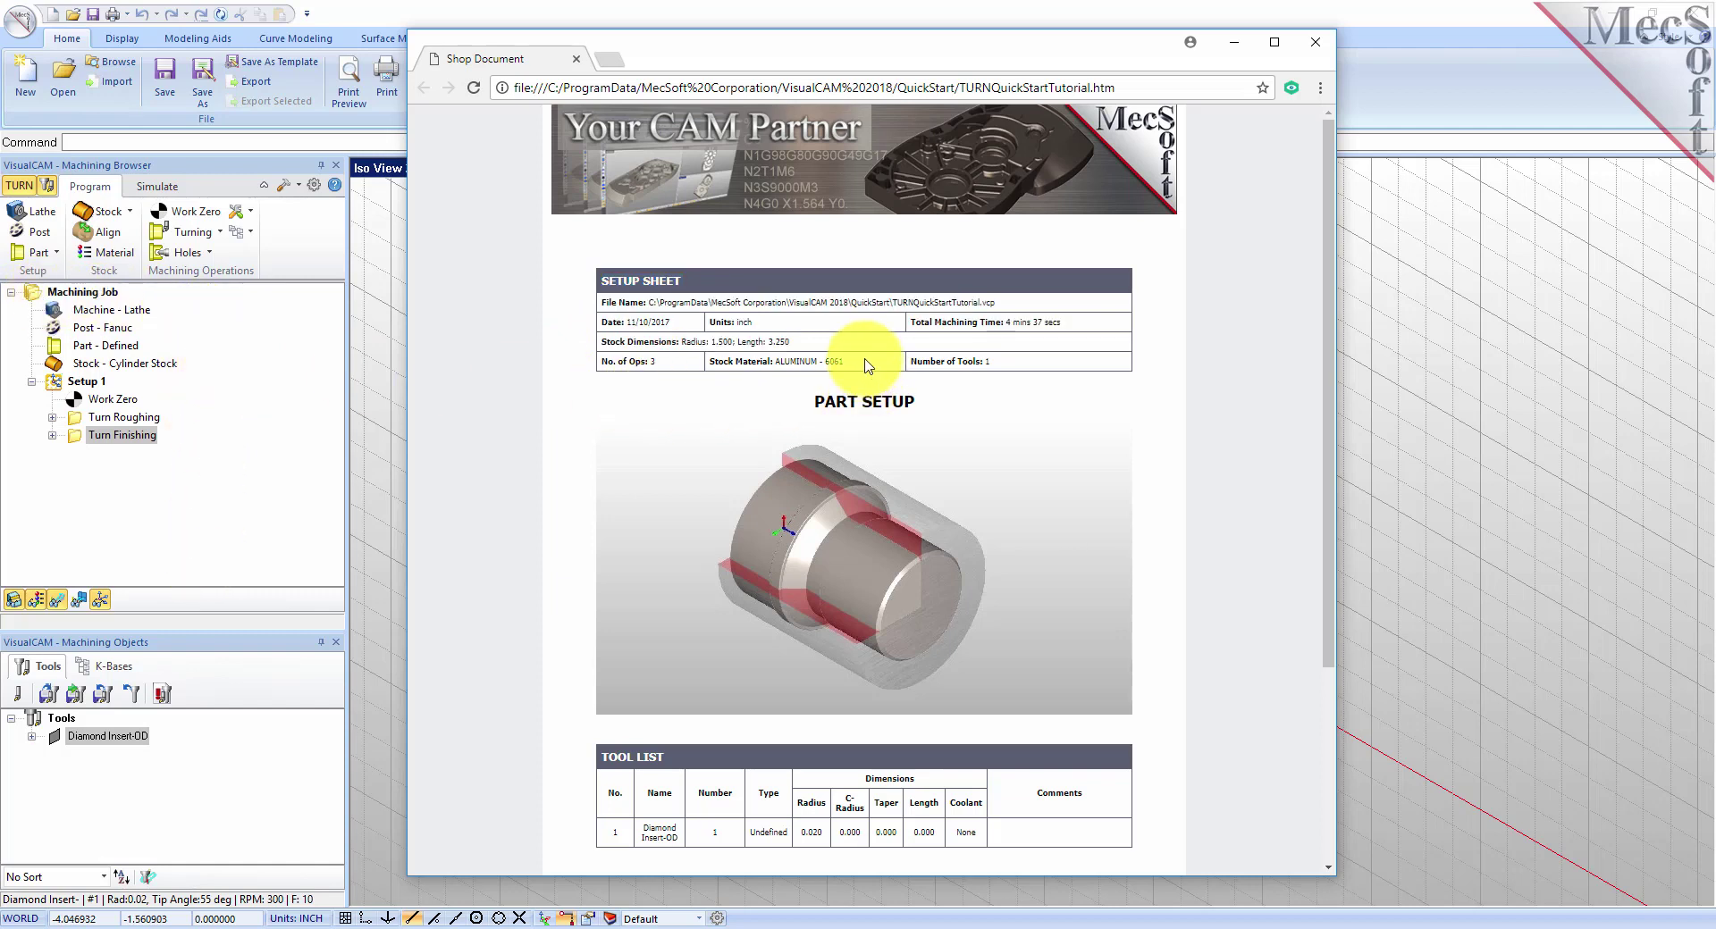
scroll(813, 429, "down", 3)
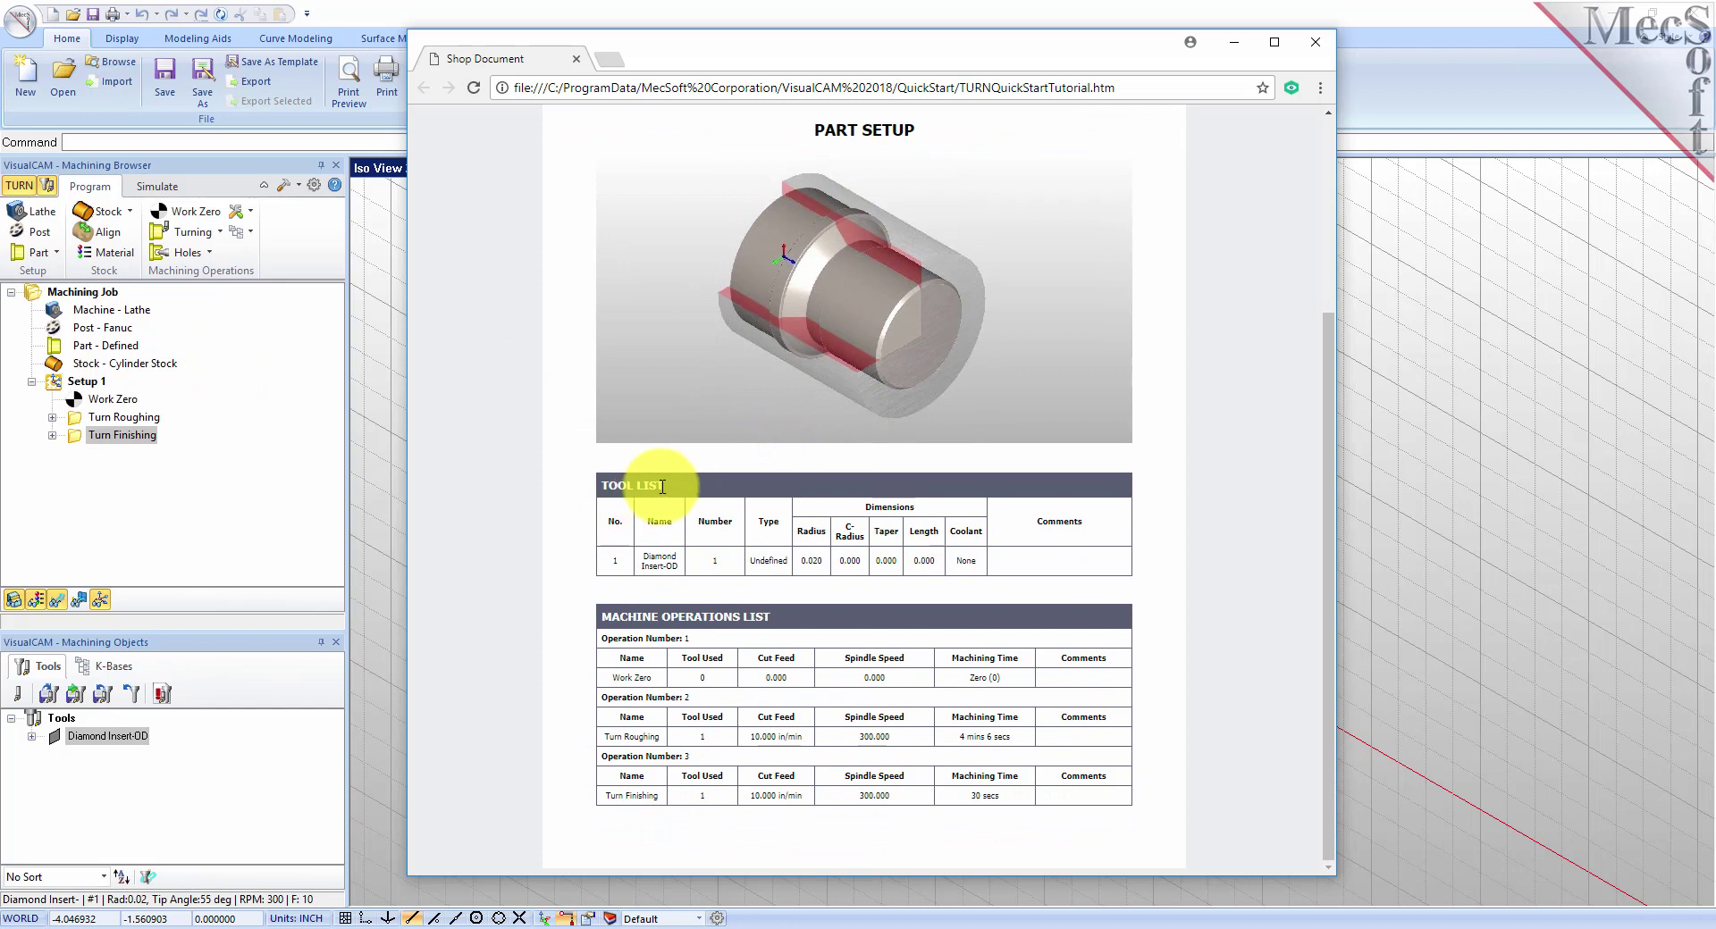